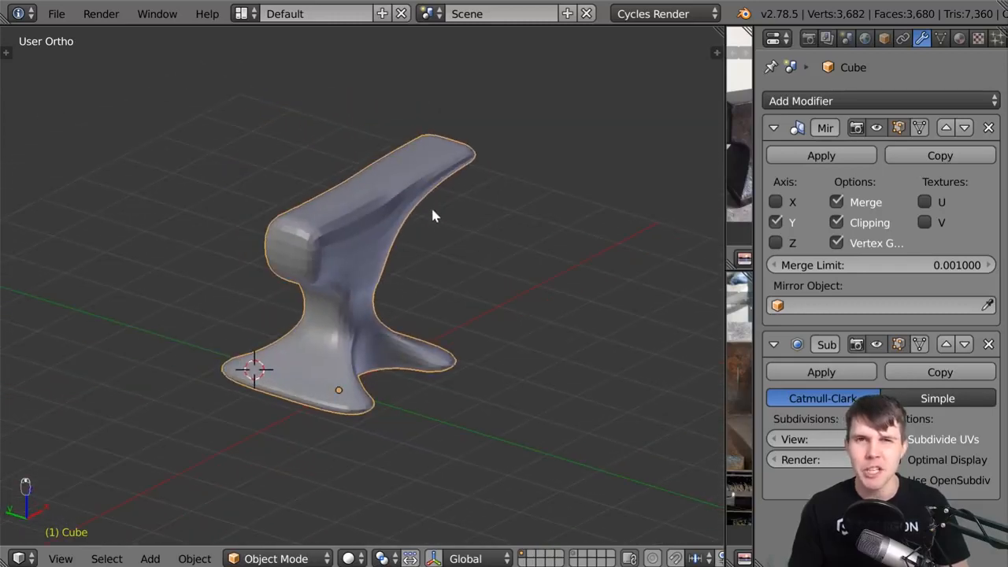
# Compare the anvil with and without its subdivision smoothing, and check its shape against the two reference photos.
pyautogui.scroll(3, 390, 216)
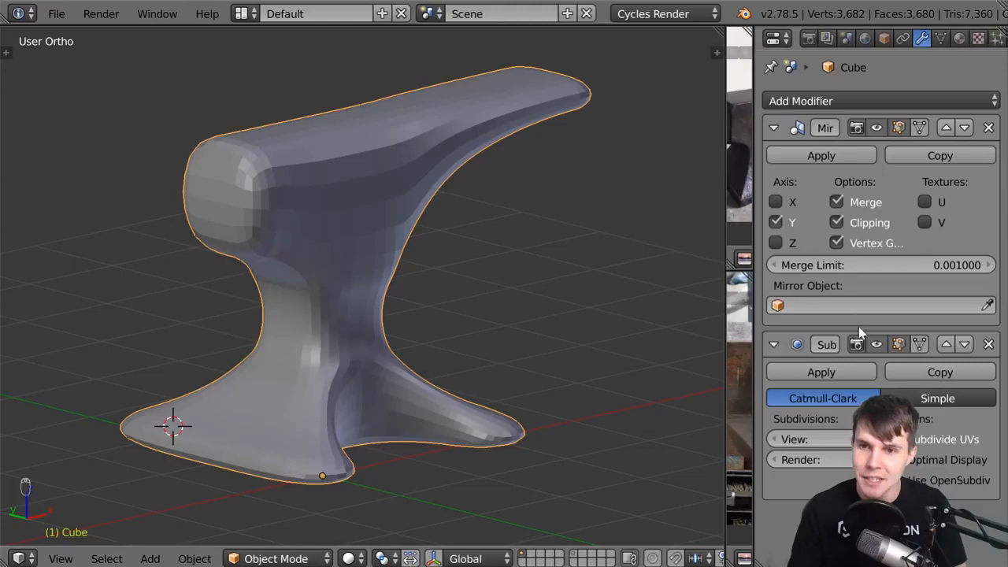
pyautogui.click(877, 346)
pyautogui.click(876, 345)
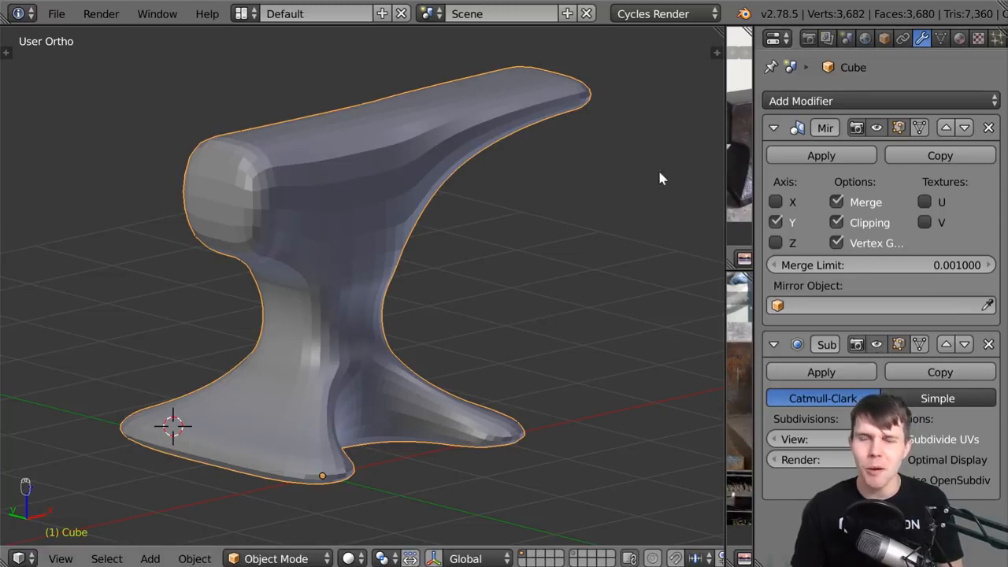
pyautogui.click(876, 344)
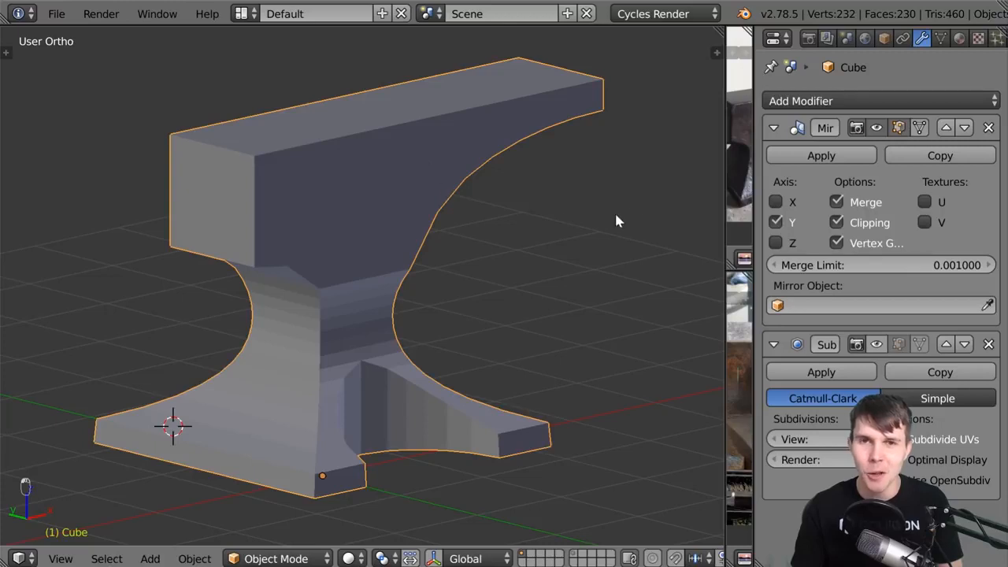
pyautogui.moveTo(722, 166); pyautogui.dragTo(399, 153)
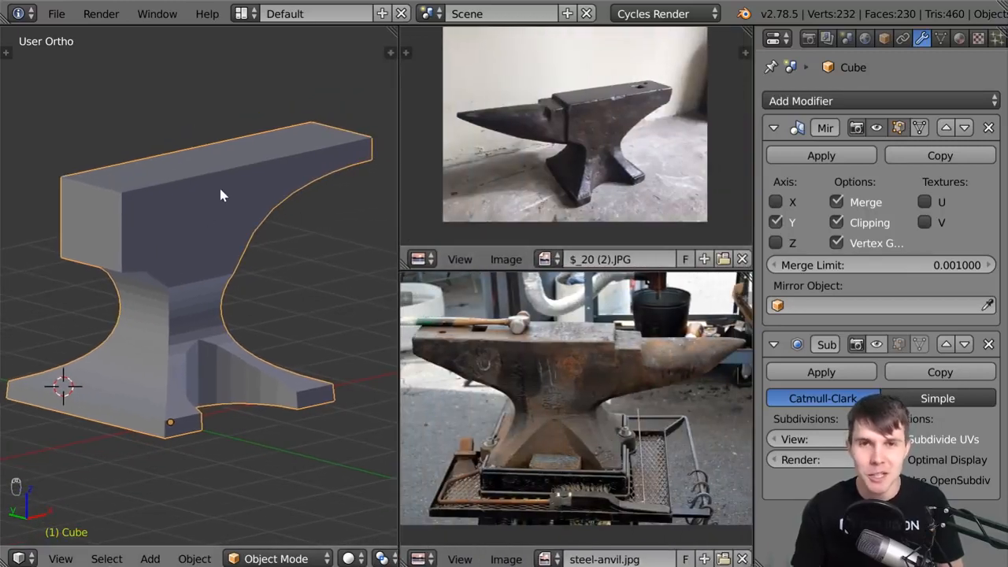
pyautogui.moveTo(398, 113); pyautogui.dragTo(741, 104)
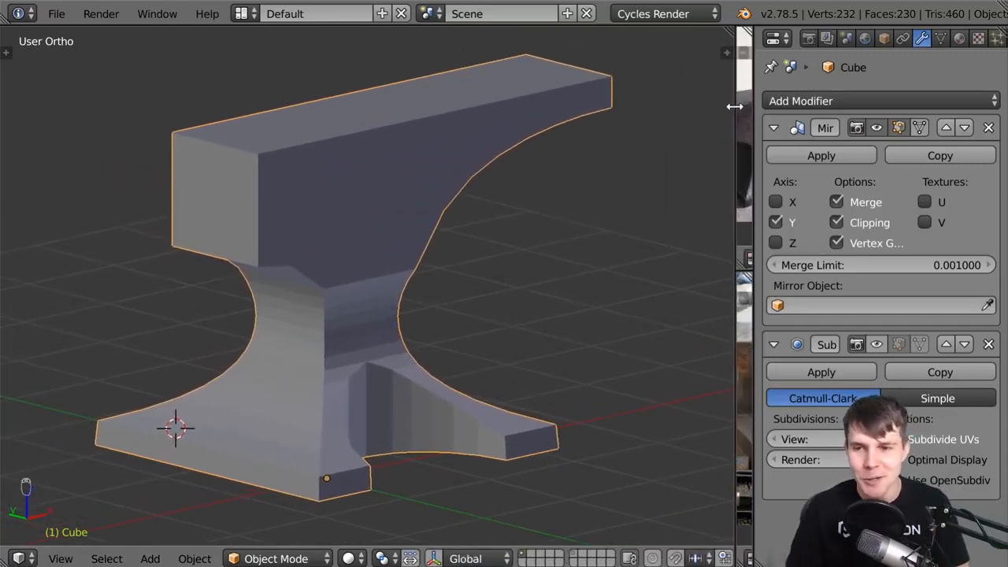
# Remove the Subdivision Surface modifier from the anvil.
pyautogui.click(877, 344)
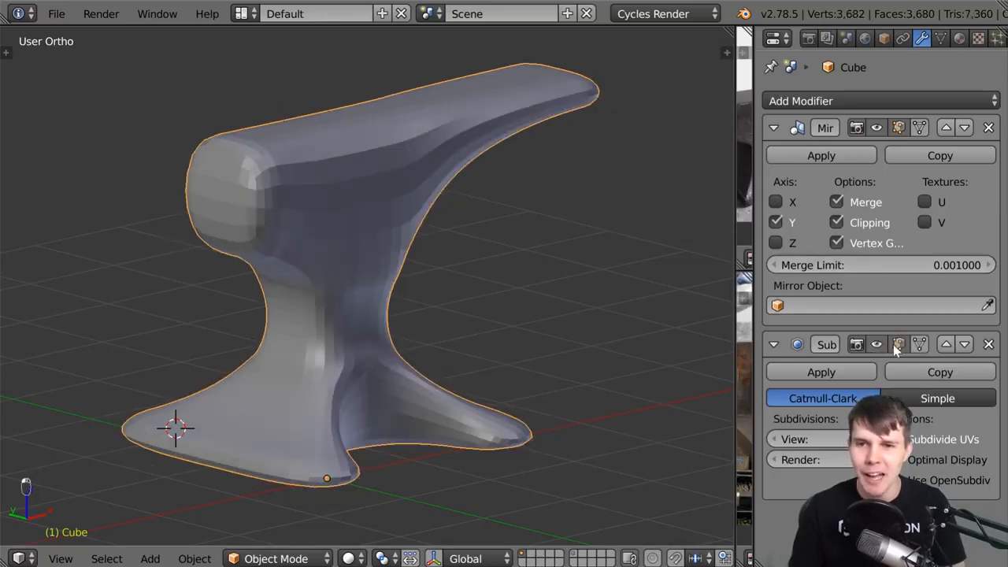
pyautogui.click(988, 344)
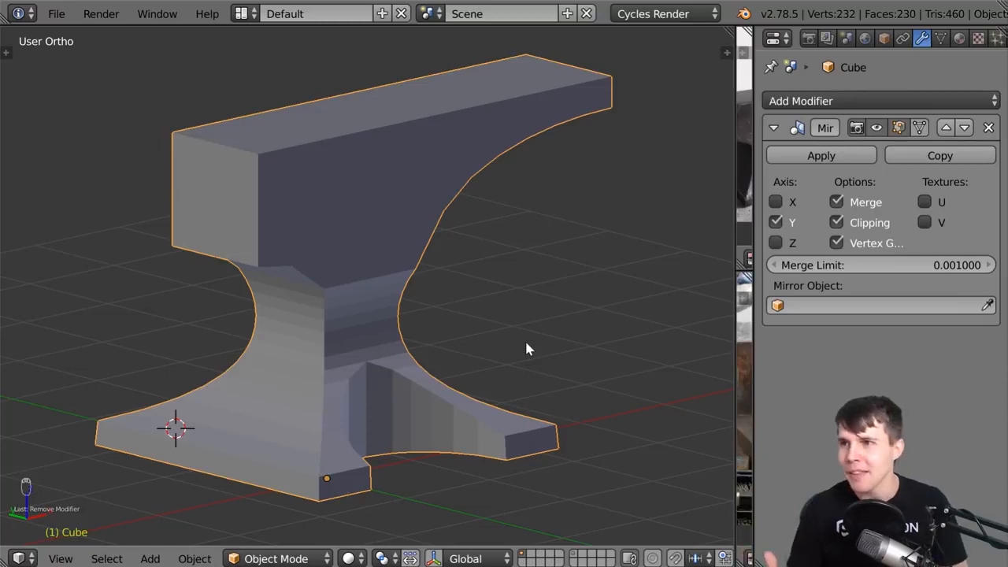
# In Edit Mode, select the edge running along the anvil's top side together with the short top edges at both ends.
pyautogui.press('Tab')
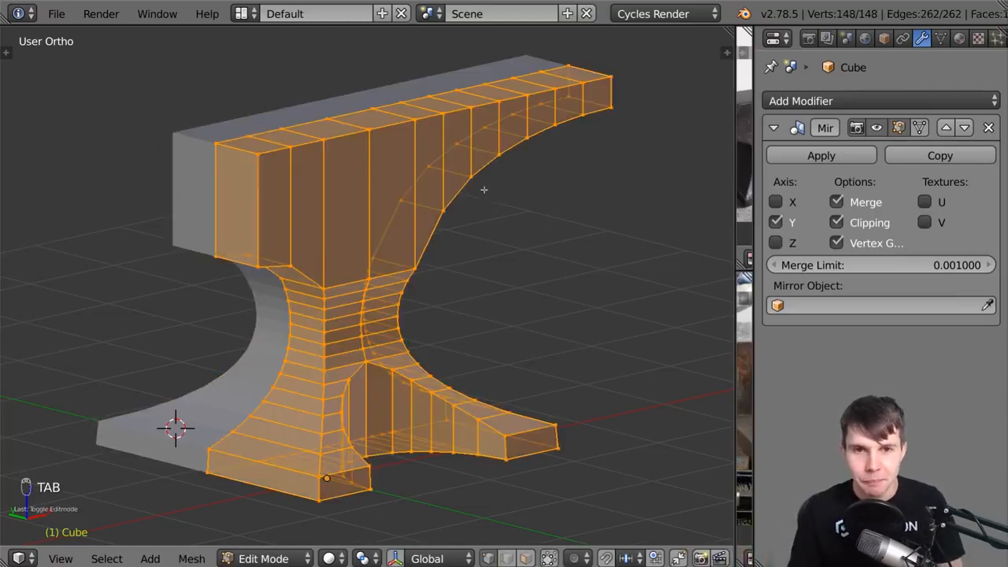
pyautogui.keyDown('shift'); pyautogui.moveTo(487, 161); pyautogui.dragTo(473, 230, button='middle'); pyautogui.keyUp('shift')
pyautogui.scroll(3, 473, 230)
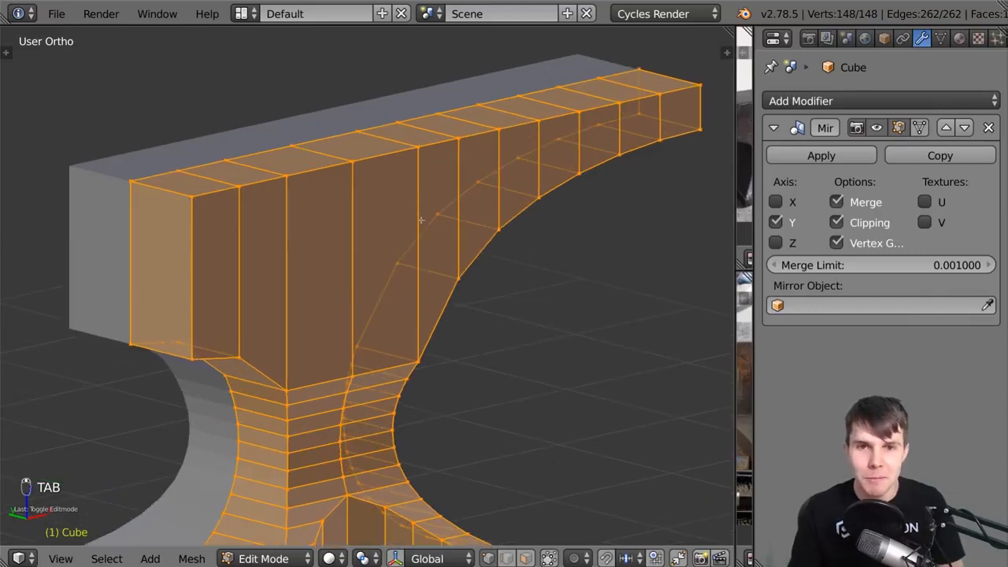
pyautogui.keyDown('alt'); pyautogui.click(389, 164); pyautogui.keyUp('alt')
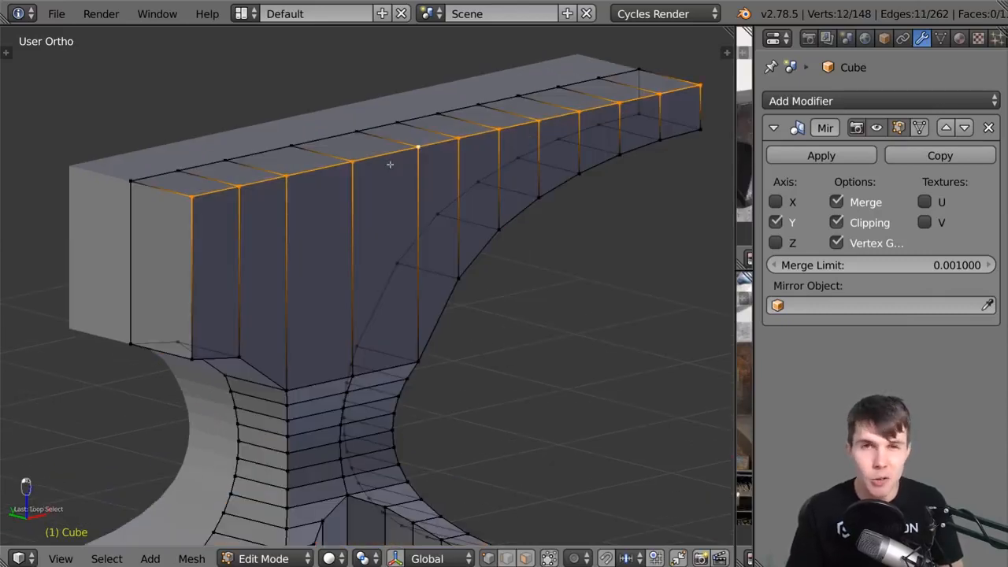
pyautogui.keyDown('shift'); pyautogui.rightClick(132, 183); pyautogui.keyUp('shift')
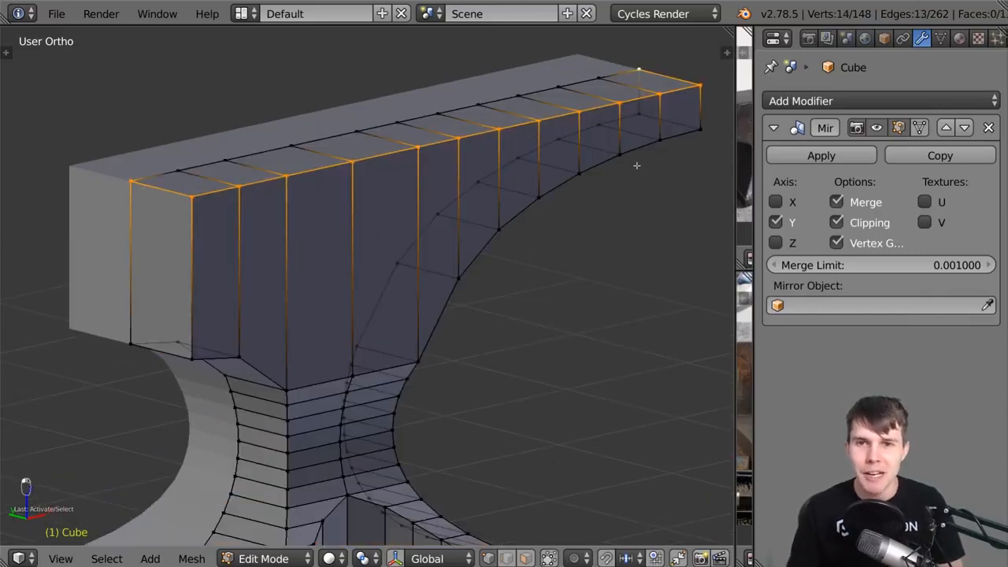
pyautogui.moveTo(499, 143); pyautogui.dragTo(447, 128, button='middle')
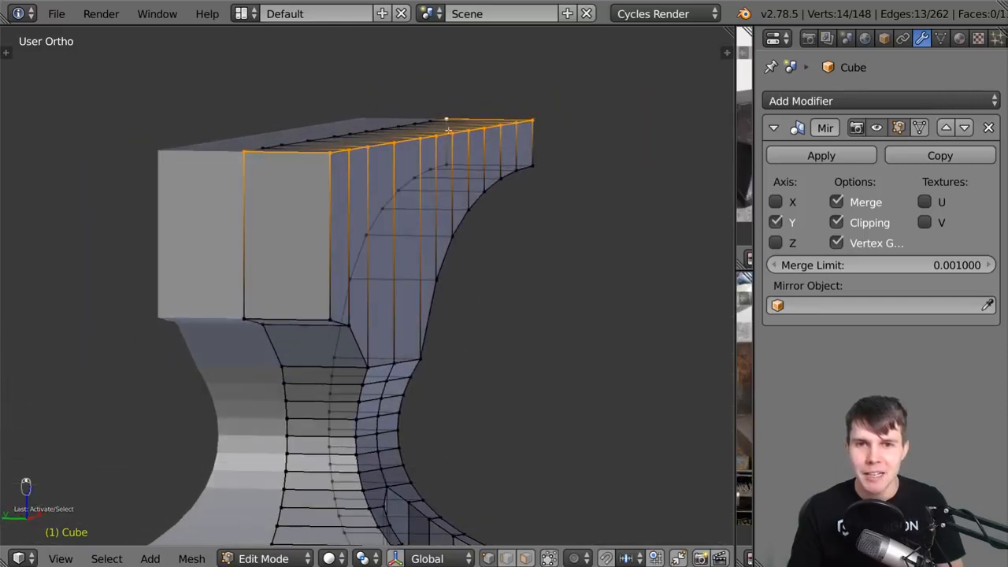
pyautogui.moveTo(546, 161); pyautogui.dragTo(811, 116, button='middle')
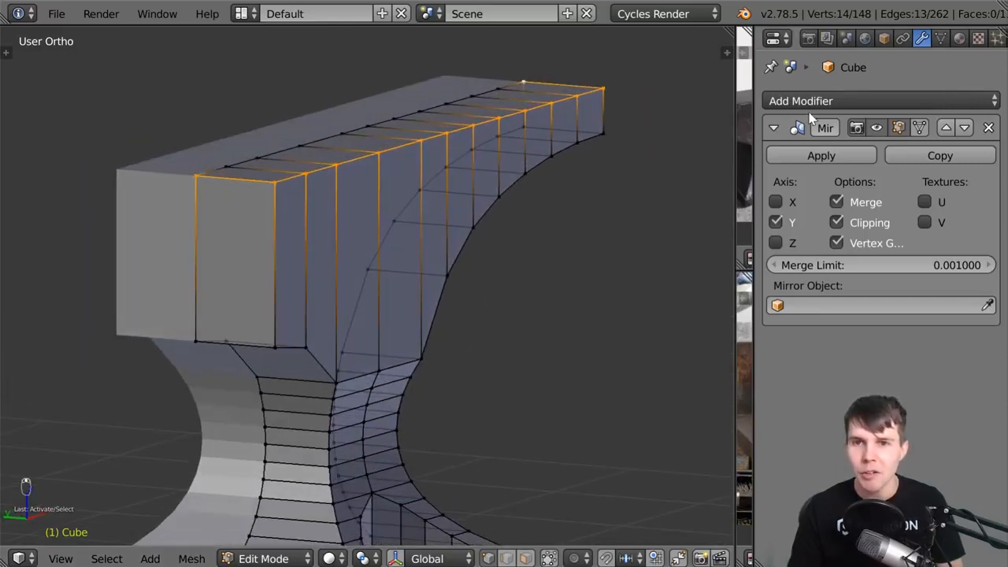
# Check the reference photo's worn top edges and bevel the selected top edges with three segments at an offset of about 0.08.
pyautogui.hotkey('ctrl', 'Up')
pyautogui.scroll(5, 595, 118)
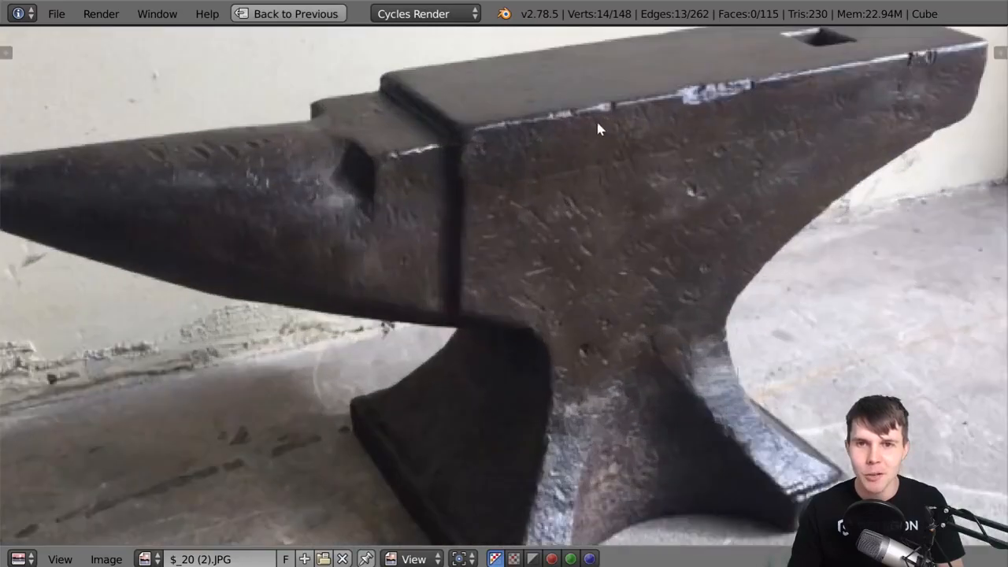
pyautogui.hotkey('shift', 'space')
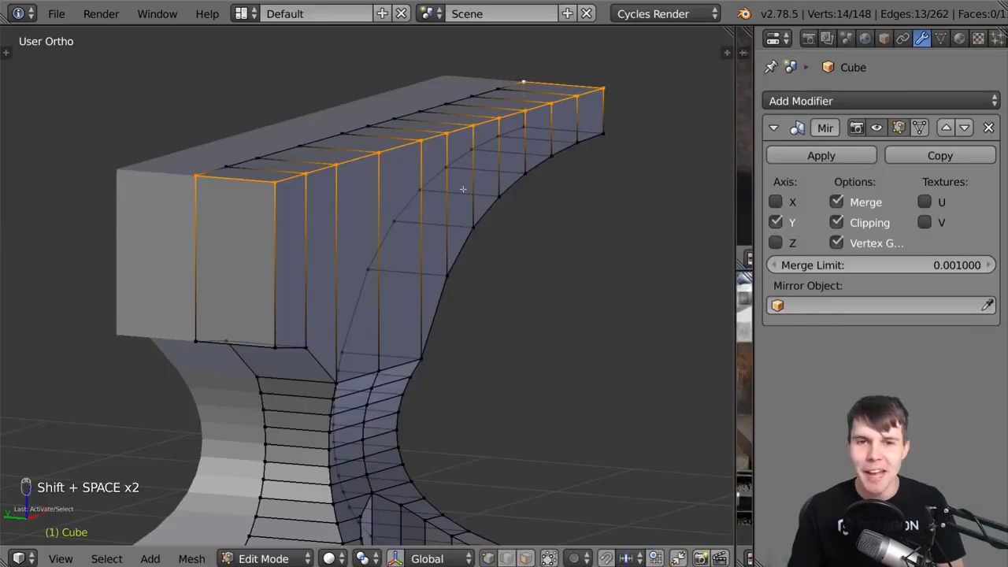
pyautogui.hotkey('ctrl', 'b')
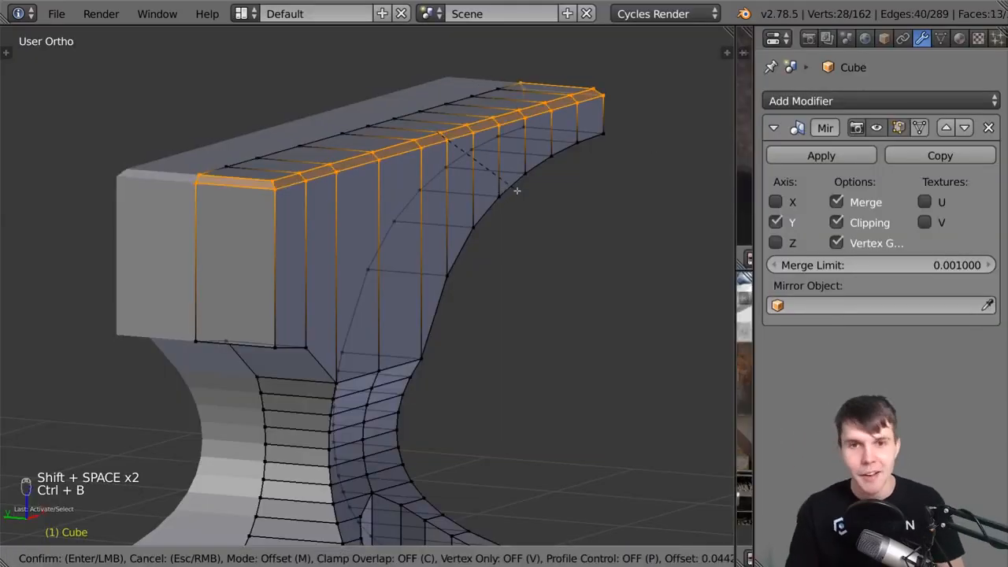
pyautogui.scroll(2, 520, 191)
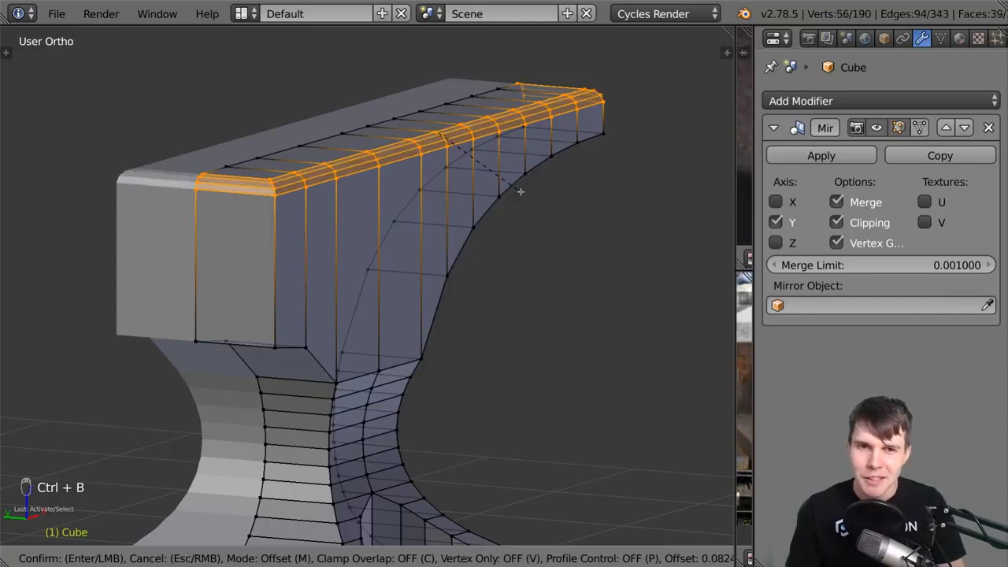
pyautogui.scroll(-1, 520, 191)
pyautogui.scroll(1, 520, 191)
pyautogui.click(520, 191)
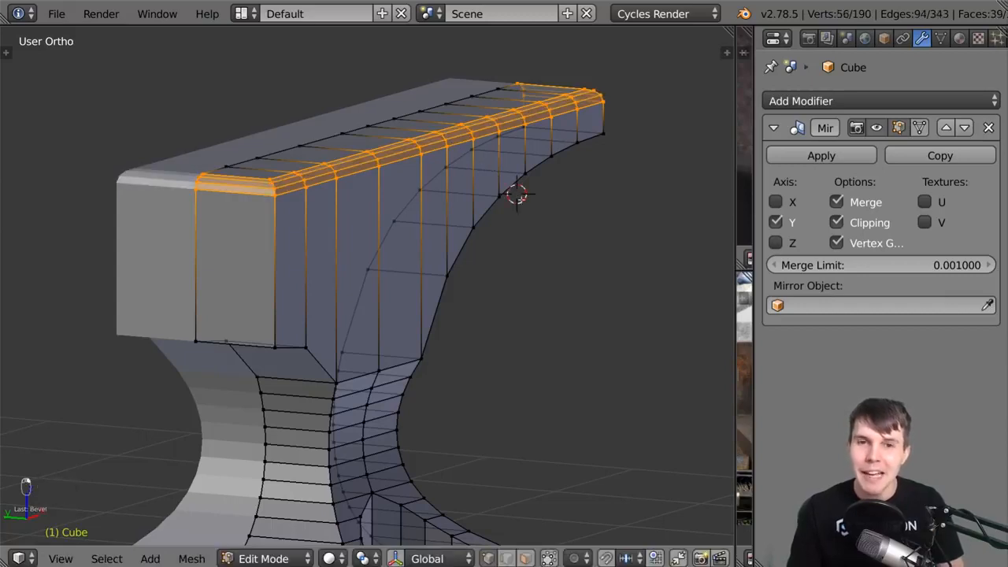
# Deselect everything and pick out the individual bevel edge loops along the anvil's top to inspect the added geometry.
pyautogui.moveTo(520, 191); pyautogui.dragTo(335, 311, button='middle')
pyautogui.press('a')
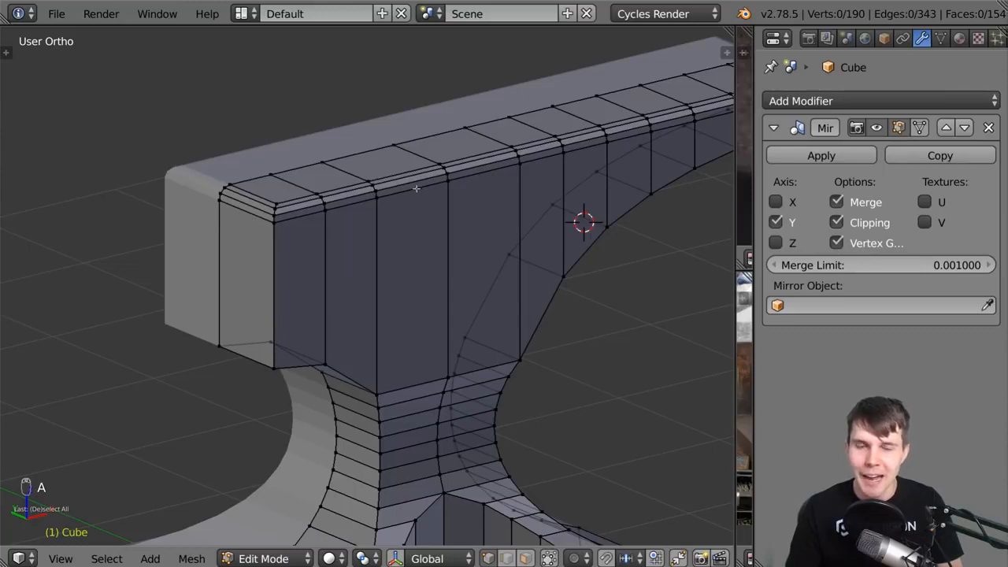
pyautogui.scroll(3, 437, 203)
pyautogui.keyDown('alt'); pyautogui.rightClick(424, 157); pyautogui.keyUp('alt')
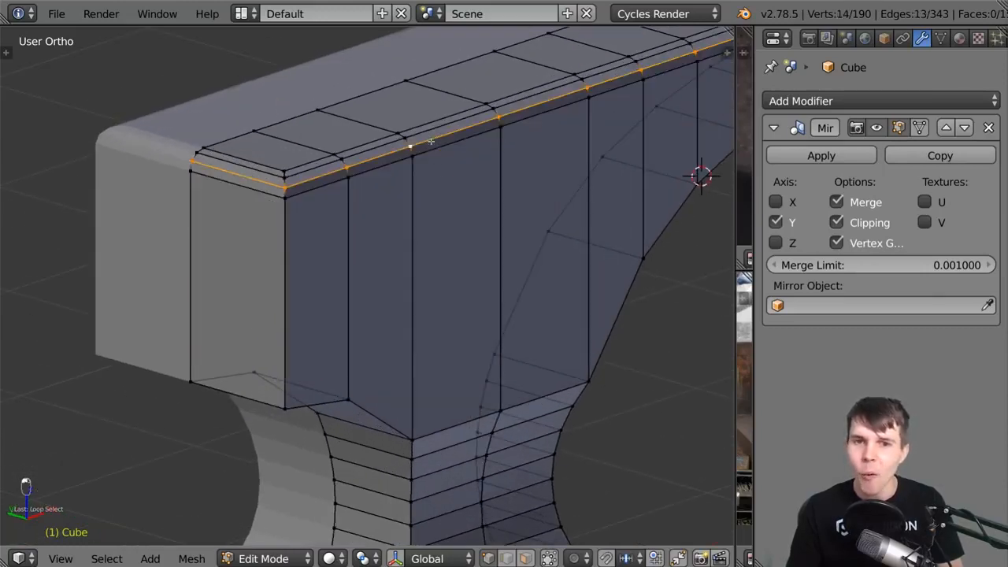
pyautogui.keyDown('alt'); pyautogui.rightClick(432, 133); pyautogui.keyUp('alt')
pyautogui.keyDown('alt'); pyautogui.rightClick(424, 125); pyautogui.keyUp('alt')
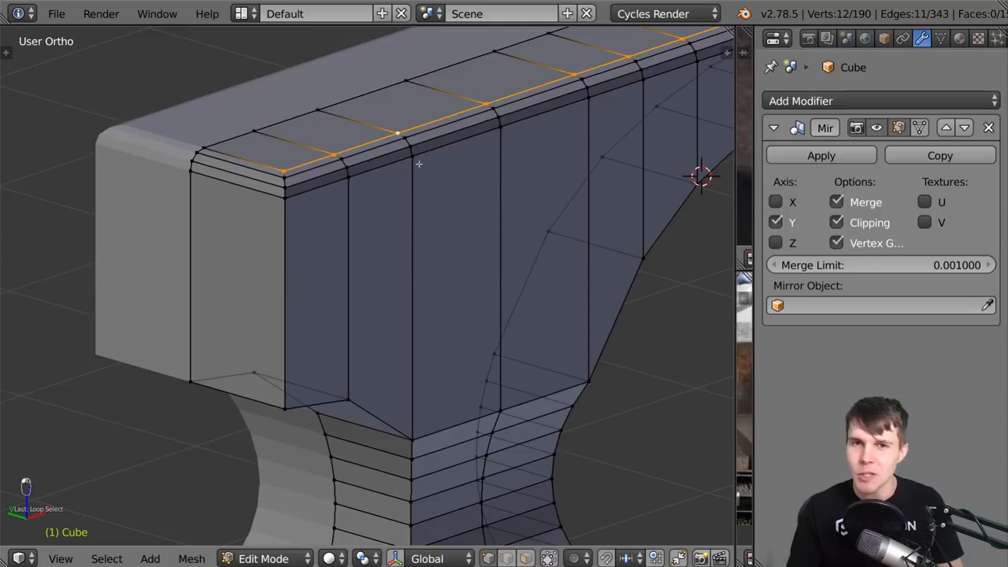
# Undo the loop selections and the bevel, back to the unbevelled top with its outline edges selected.
pyautogui.hotkey('ctrl', 'z')
pyautogui.hotkey('ctrl', 'z')
pyautogui.hotkey('ctrl', 'z')
pyautogui.hotkey('ctrl', 'z')
pyautogui.hotkey('ctrl', 'z')
pyautogui.hotkey('ctrl', 'z')
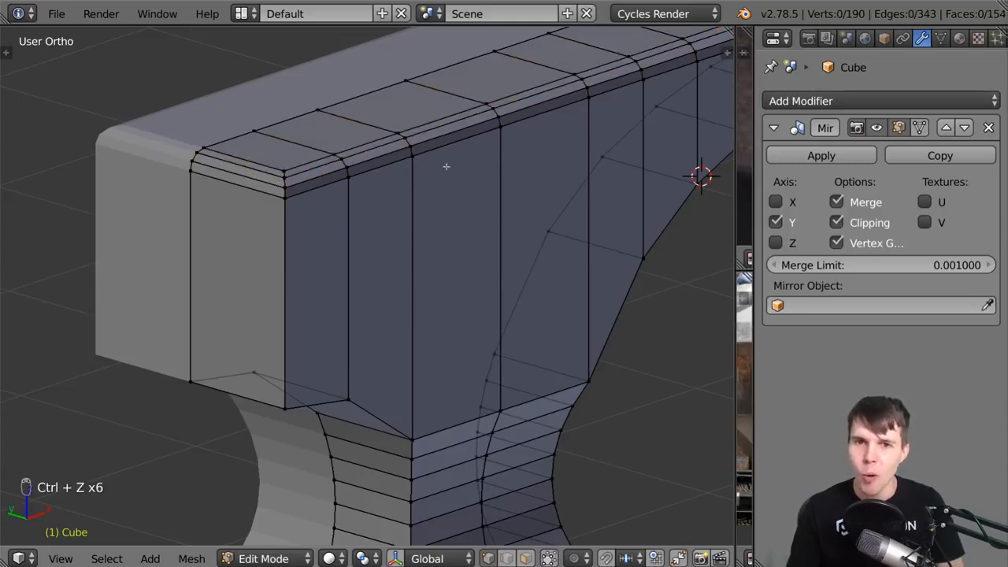
pyautogui.hotkey('ctrl', 'z')
pyautogui.hotkey('ctrl', 'z')
pyautogui.hotkey('ctrl', 'z')
pyautogui.moveTo(445, 167); pyautogui.dragTo(374, 299, button='middle')
pyautogui.scroll(-2, 314, 338)
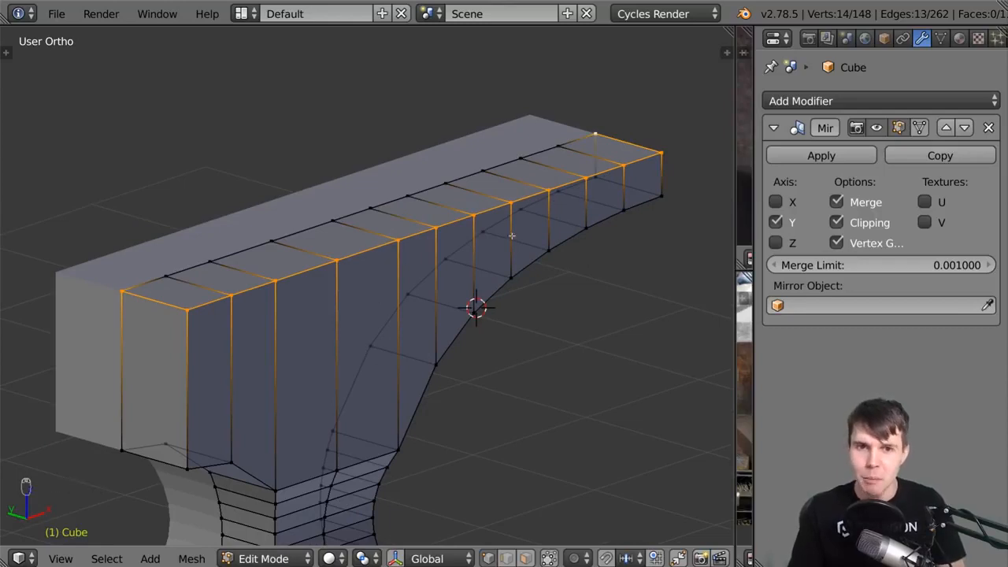
# Add a Subdivision Surface modifier to the anvil and return to Object Mode.
pyautogui.click(861, 96)
pyautogui.click(662, 413)
pyautogui.press('Tab')
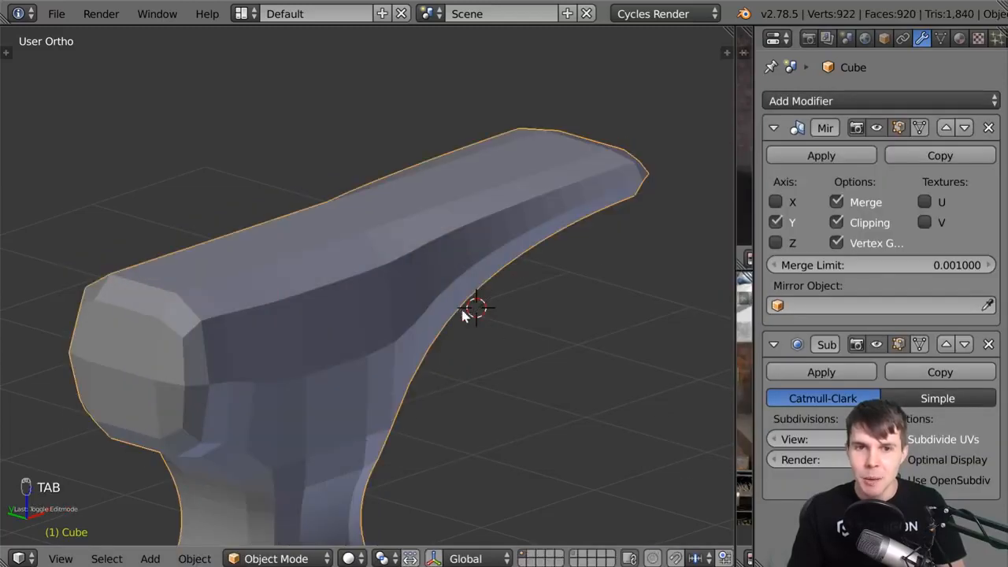
# Try higher viewport subdivision levels on the anvil and settle on level 2.
pyautogui.click(868, 438)
pyautogui.click(868, 438)
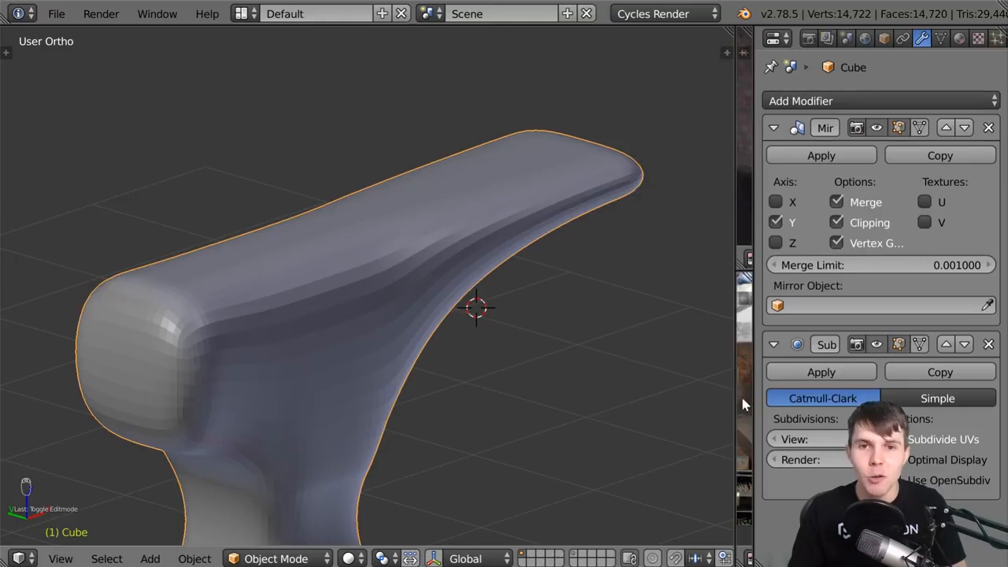
pyautogui.click(868, 439)
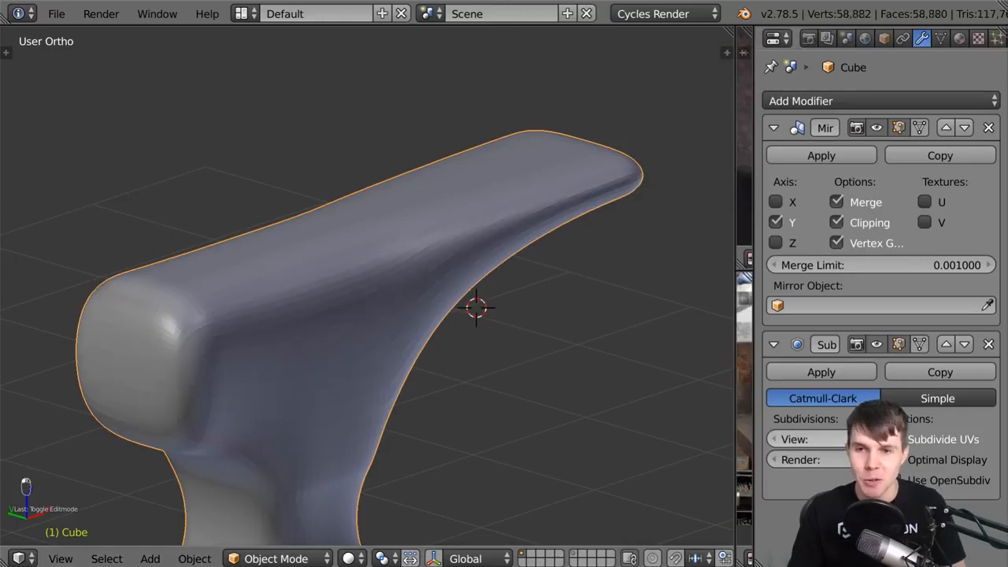
pyautogui.click(869, 438)
pyautogui.click(771, 439)
pyautogui.click(771, 438)
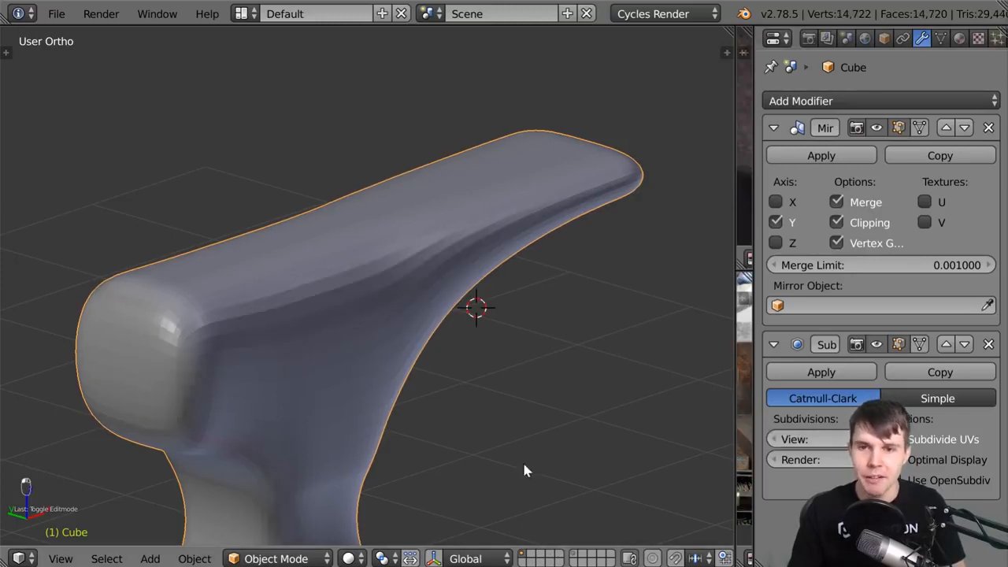
pyautogui.click(774, 440)
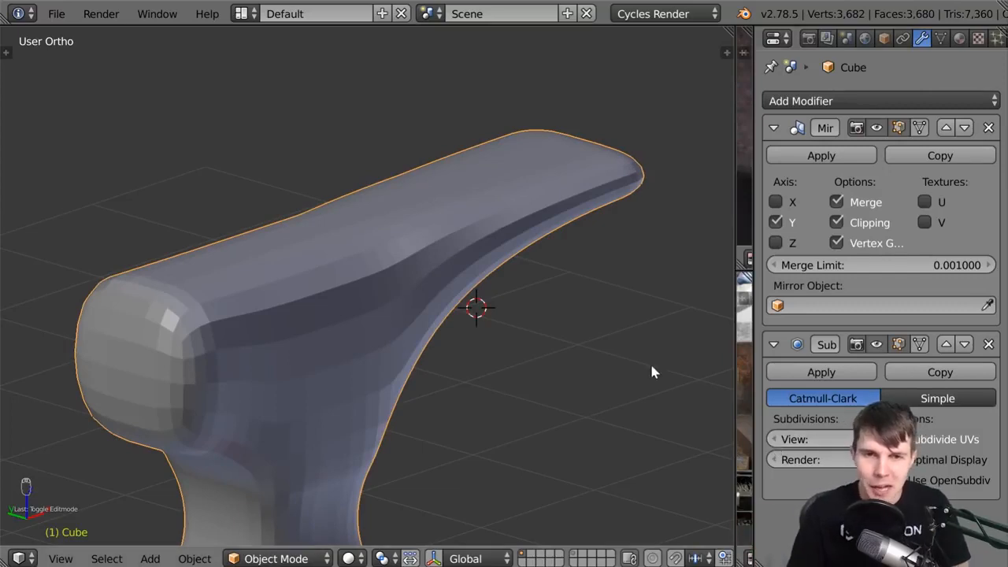
# In Edit Mode, reselect the edge loop along the anvil's top side plus the short top edges at both ends.
pyautogui.scroll(4, 475, 321)
pyautogui.press('Tab')
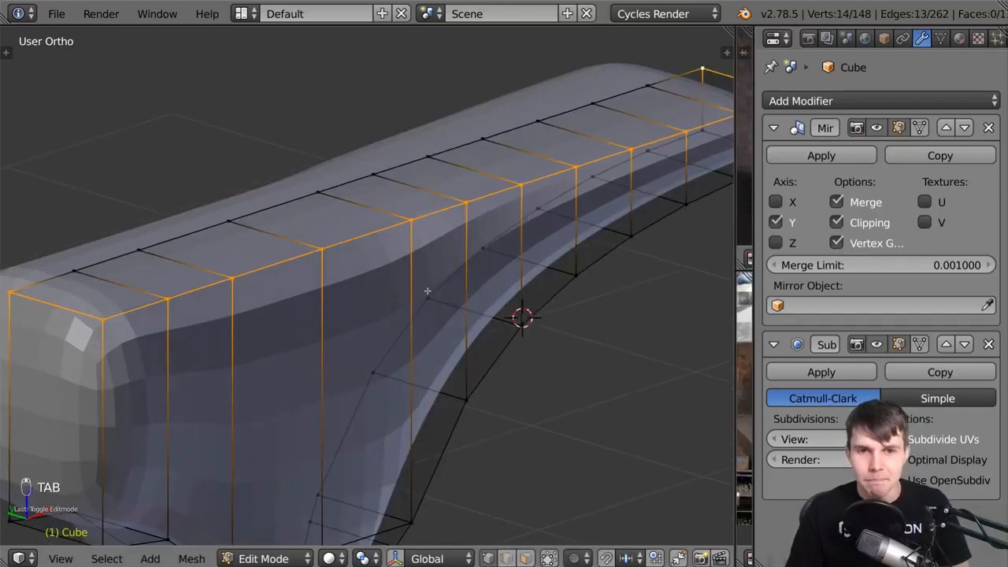
pyautogui.scroll(-3, 427, 291)
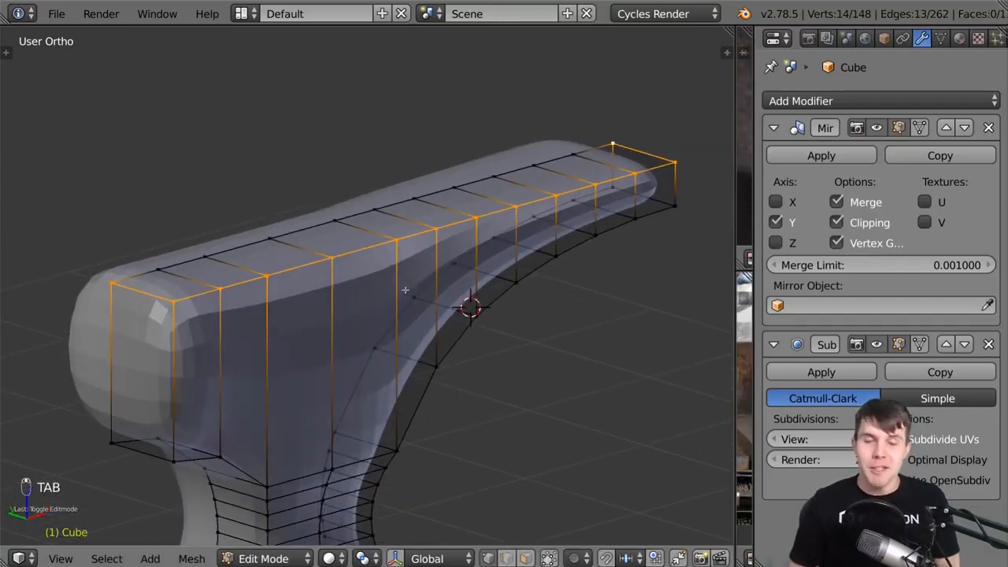
pyautogui.rightClick(184, 307)
pyautogui.keyDown('alt'); pyautogui.rightClick(241, 280); pyautogui.keyUp('alt')
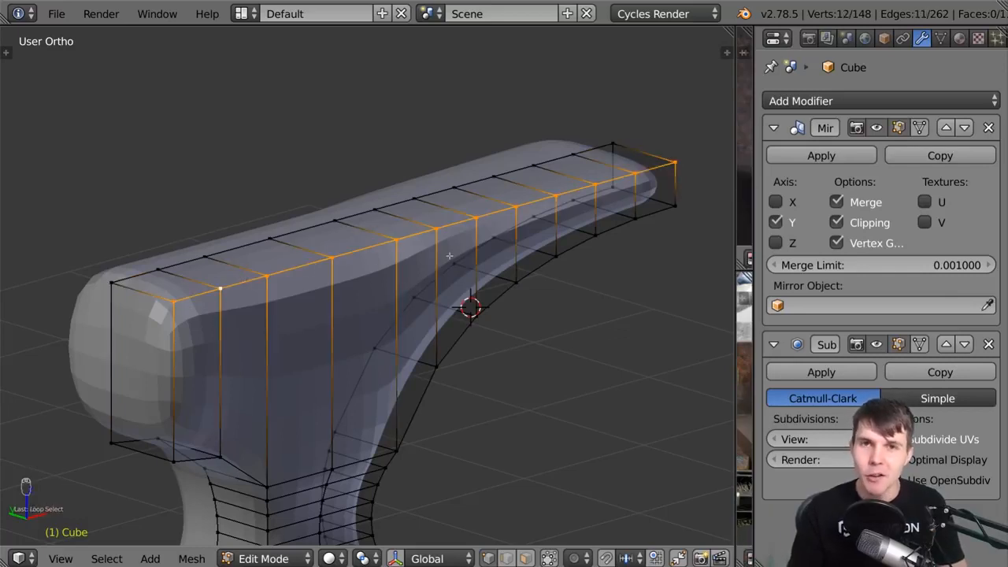
pyautogui.keyDown('shift'); pyautogui.rightClick(124, 300); pyautogui.keyUp('shift')
pyautogui.keyDown('shift'); pyautogui.rightClick(612, 145); pyautogui.keyUp('shift')
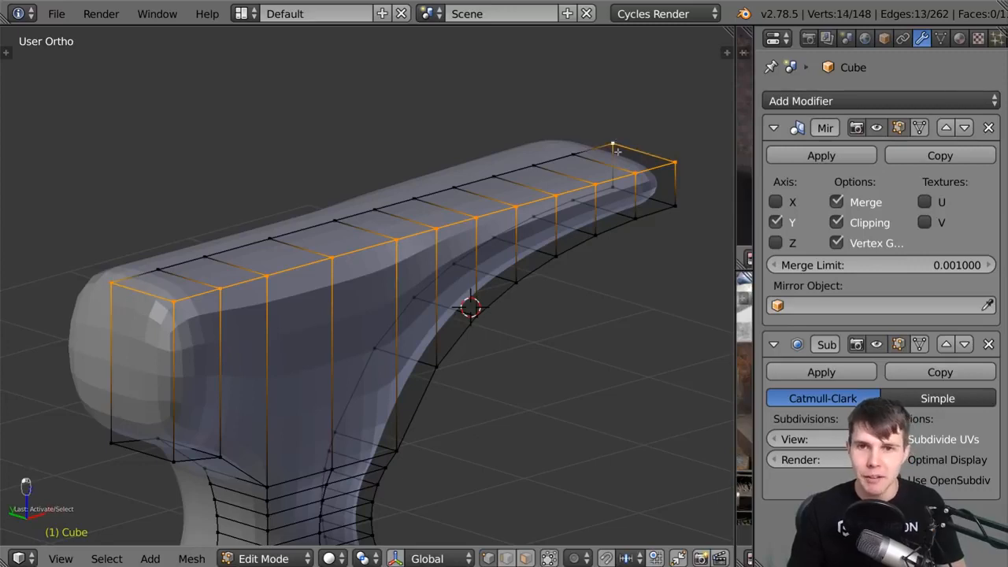
# Apply a strong edge crease to the selected outline edges of the anvil's top.
pyautogui.moveTo(569, 290)
pyautogui.keyDown('shift'); pyautogui.mouseDown(button='middle')
pyautogui.moveTo(544, 299)
pyautogui.moveTo(561, 296)
pyautogui.mouseUp(button='middle'); pyautogui.keyUp('shift')
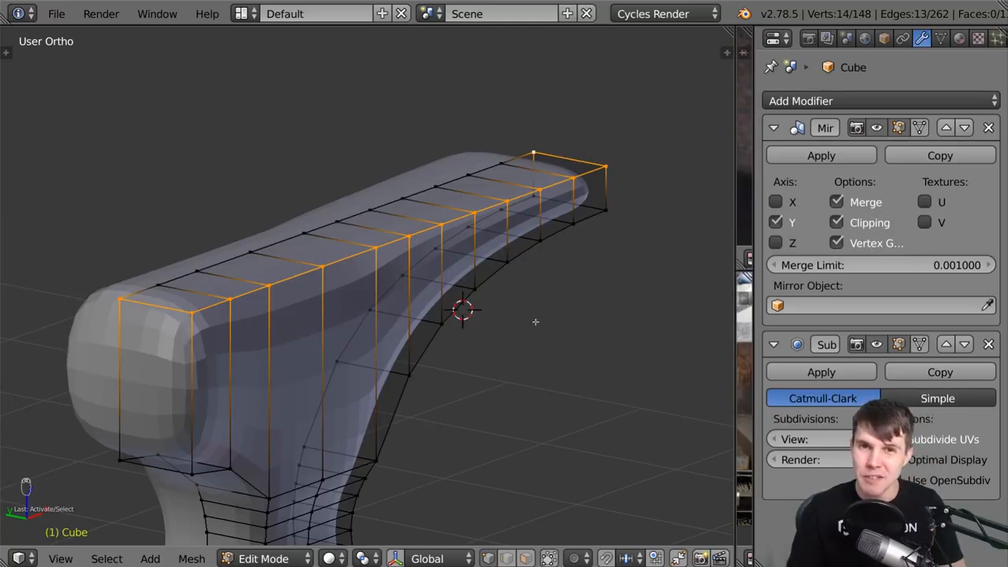
pyautogui.hotkey('shift', 'e')
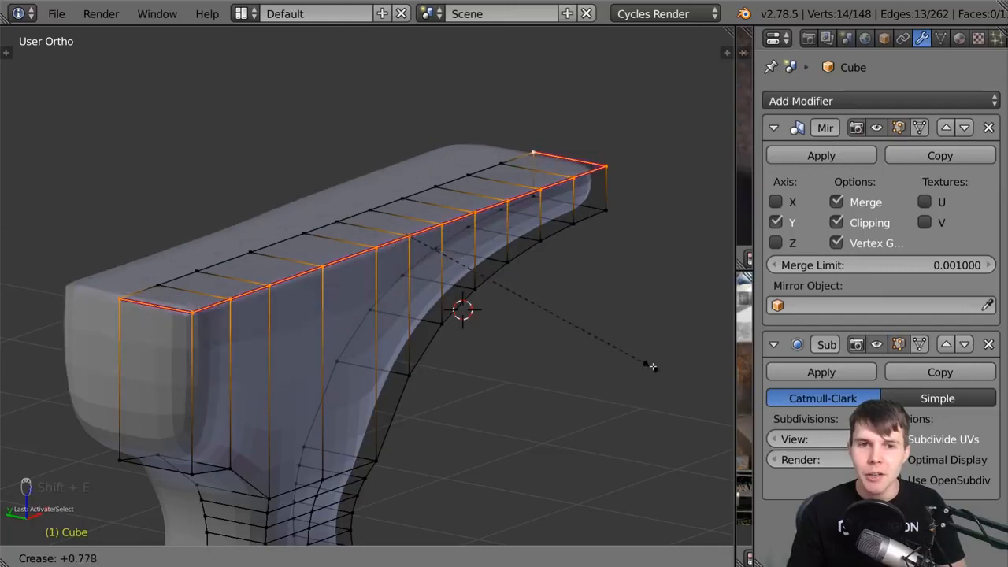
pyautogui.click(12, 401)
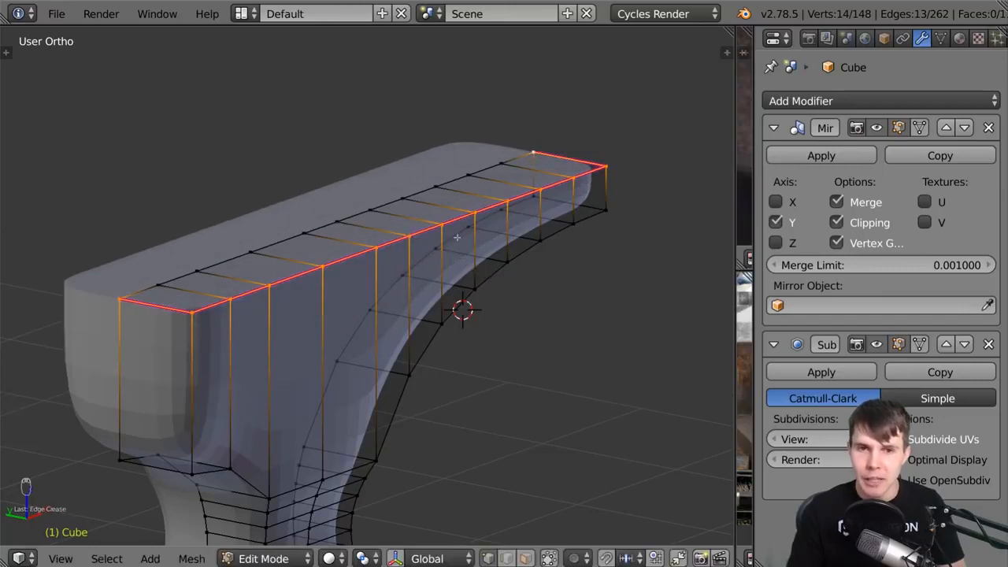
# Deselect all the geometry and inspect the creased top edge of the anvil in Object Mode.
pyautogui.press('a')
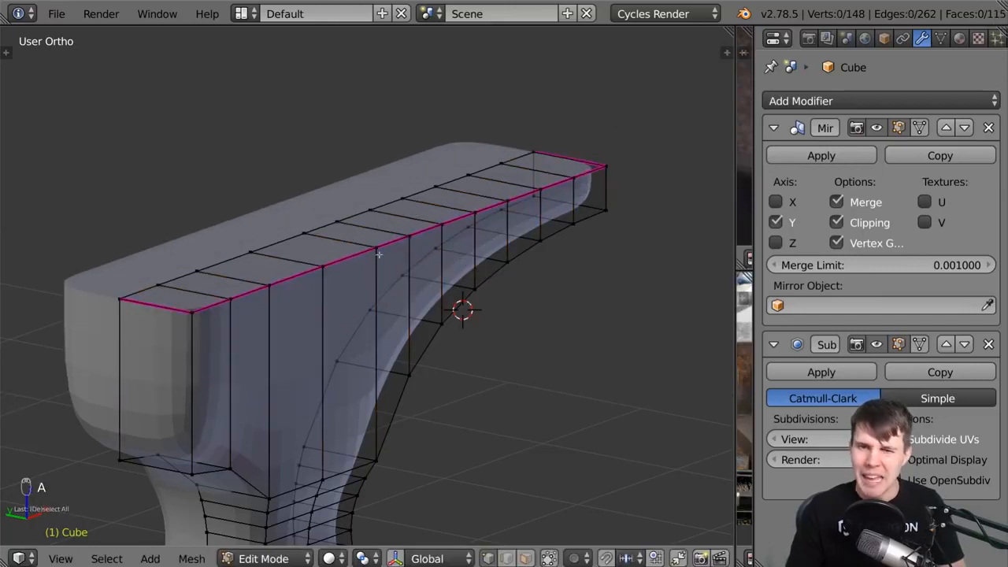
pyautogui.moveTo(379, 254)
pyautogui.mouseDown(button='middle')
pyautogui.moveTo(349, 254)
pyautogui.moveTo(384, 252)
pyautogui.mouseUp(button='middle')
pyautogui.press('Tab')
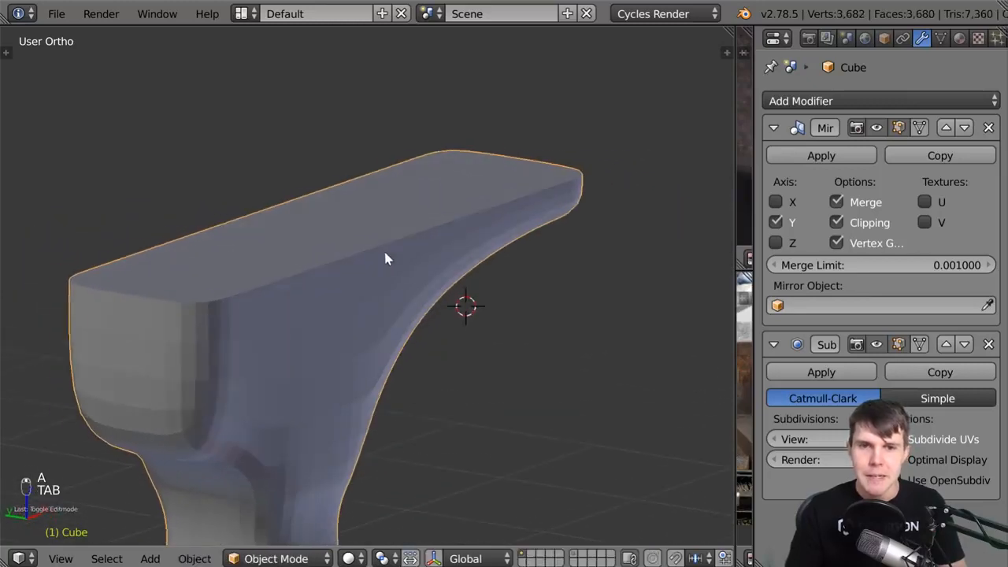
# In Edit Mode, reselect the side edge loop and short end edges outlining the anvil's top and remove their crease completely.
pyautogui.press('Tab')
pyautogui.keyDown('alt'); pyautogui.rightClick(355, 252); pyautogui.keyUp('alt')
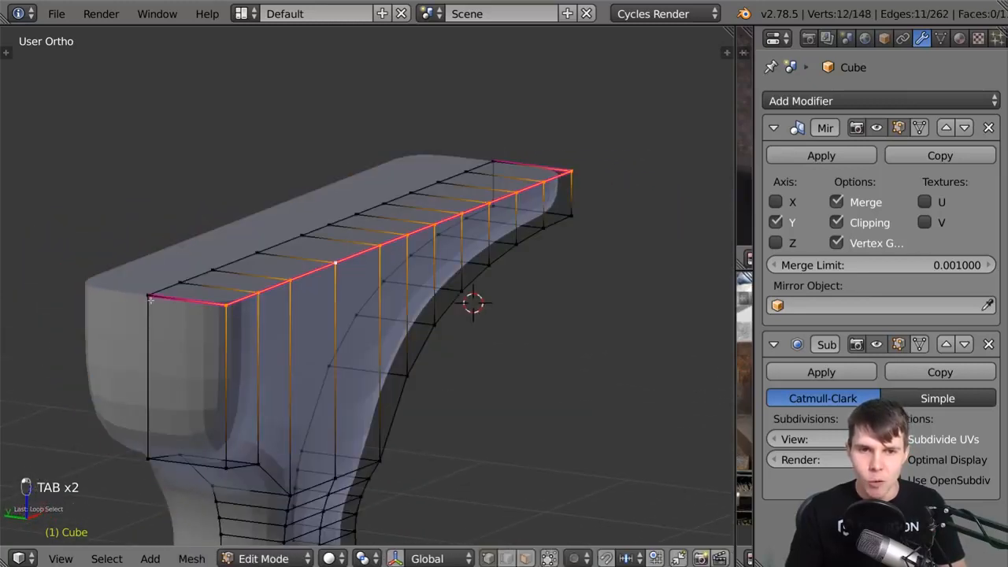
pyautogui.keyDown('alt'); pyautogui.rightClick(475, 188); pyautogui.keyUp('alt')
pyautogui.keyDown('alt'); pyautogui.rightClick(507, 199); pyautogui.keyUp('alt')
pyautogui.keyDown('shift'); pyautogui.rightClick(499, 160); pyautogui.keyUp('shift')
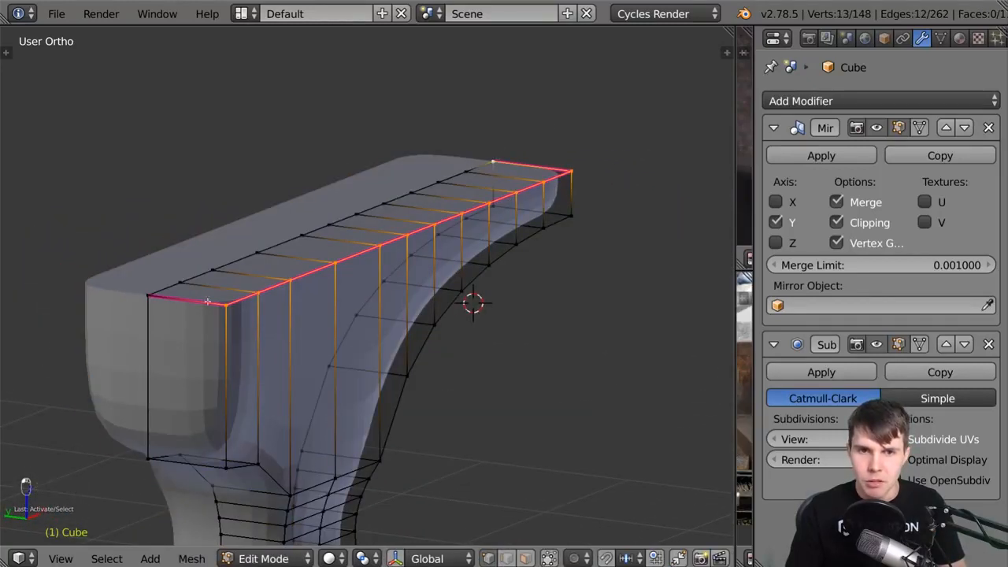
pyautogui.keyDown('shift'); pyautogui.rightClick(151, 294); pyautogui.keyUp('shift')
pyautogui.hotkey('shift', 'e')
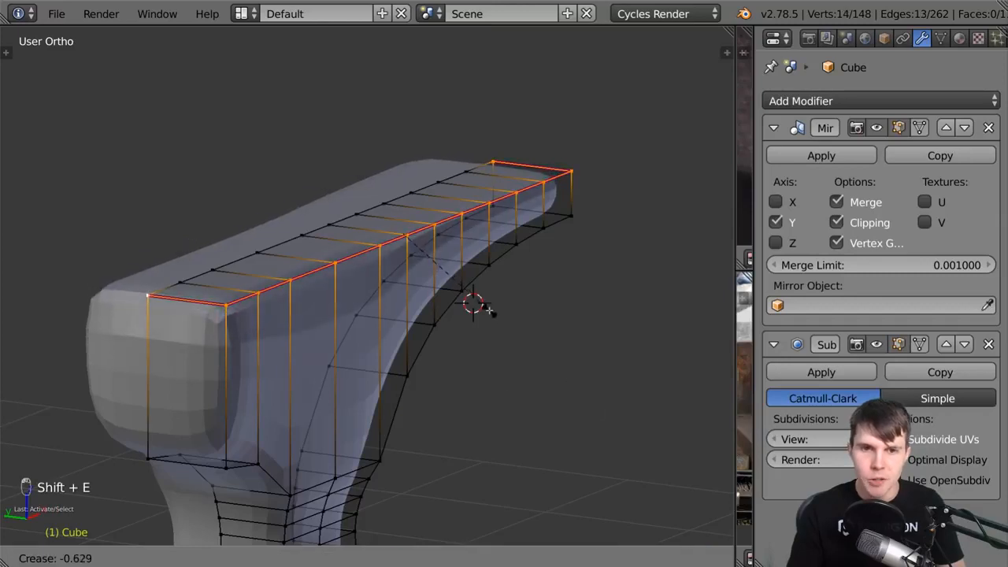
pyautogui.click(482, 307)
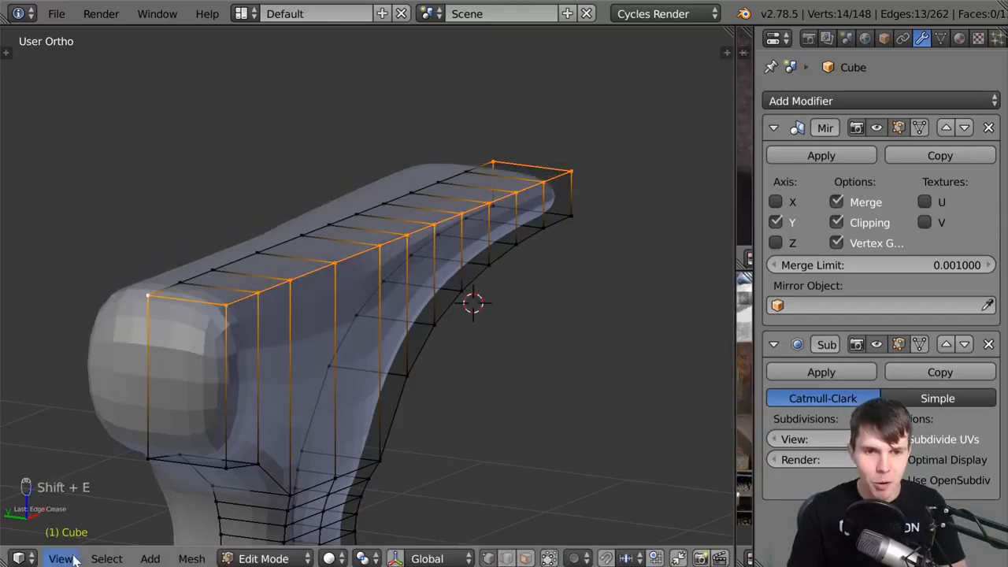
# Crease the anvil's top outline edges by +1.000 and inspect the sharp edge in Object Mode.
pyautogui.hotkey('shift', 'e')
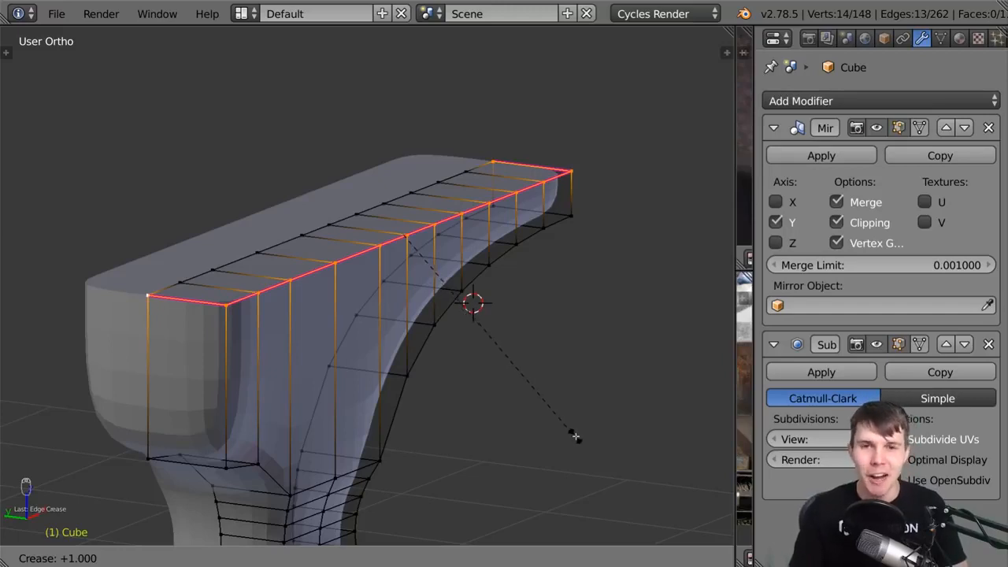
pyautogui.click(512, 348)
pyautogui.press('Tab')
pyautogui.scroll(4, 472, 281)
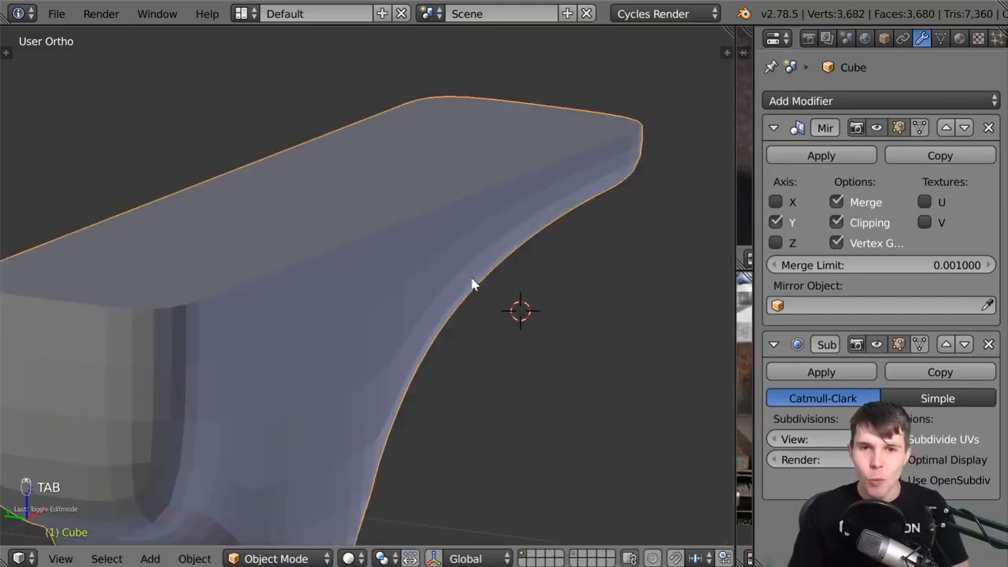
pyautogui.moveTo(436, 277); pyautogui.dragTo(386, 245, button='middle')
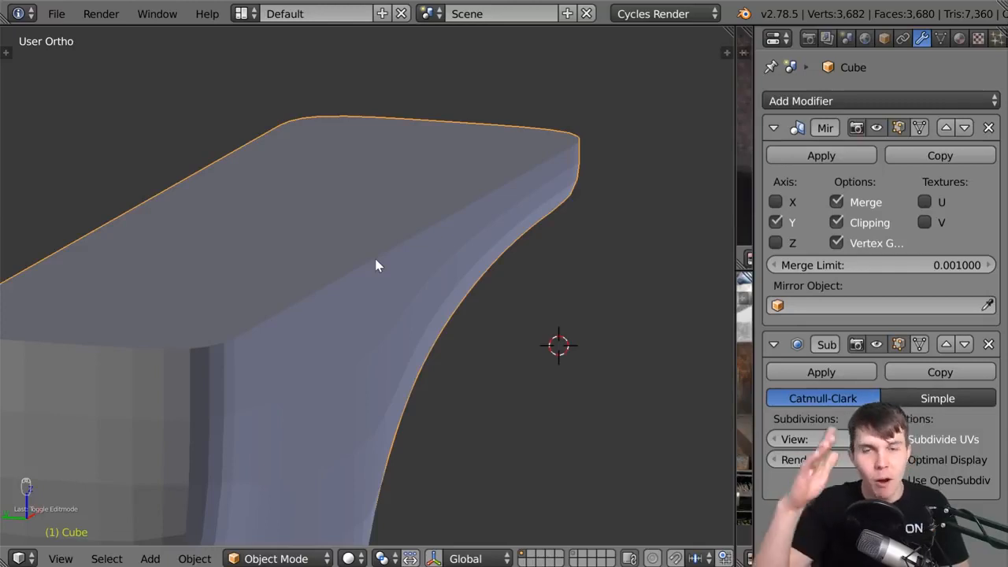
# Try lower crease amounts on the anvil's top outline edges and examine the partly creased corners in Object Mode.
pyautogui.press('Tab')
pyautogui.hotkey('shift', 'e')
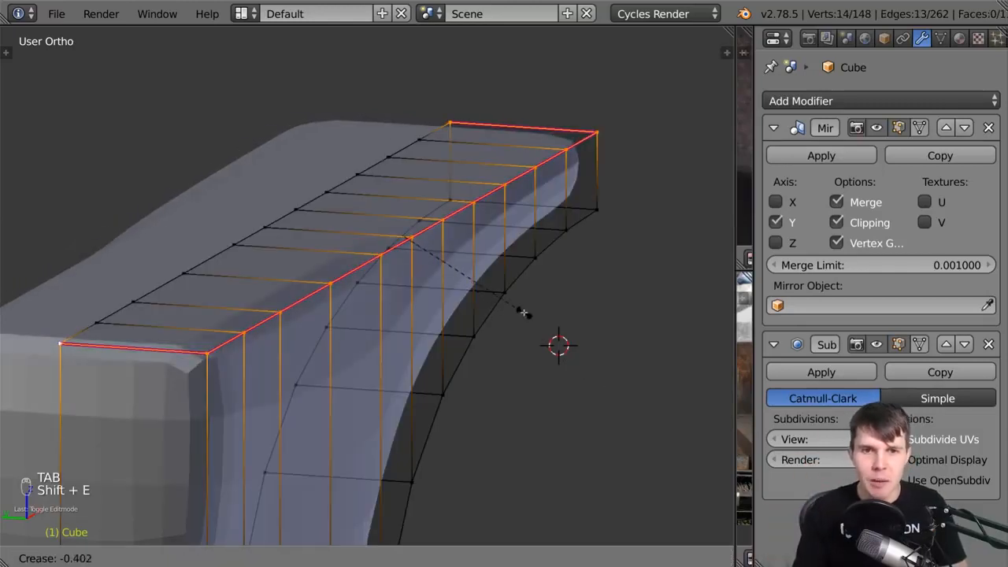
pyautogui.click(547, 374)
pyautogui.hotkey('shift', 'e')
pyautogui.hotkey('shift', 'e')
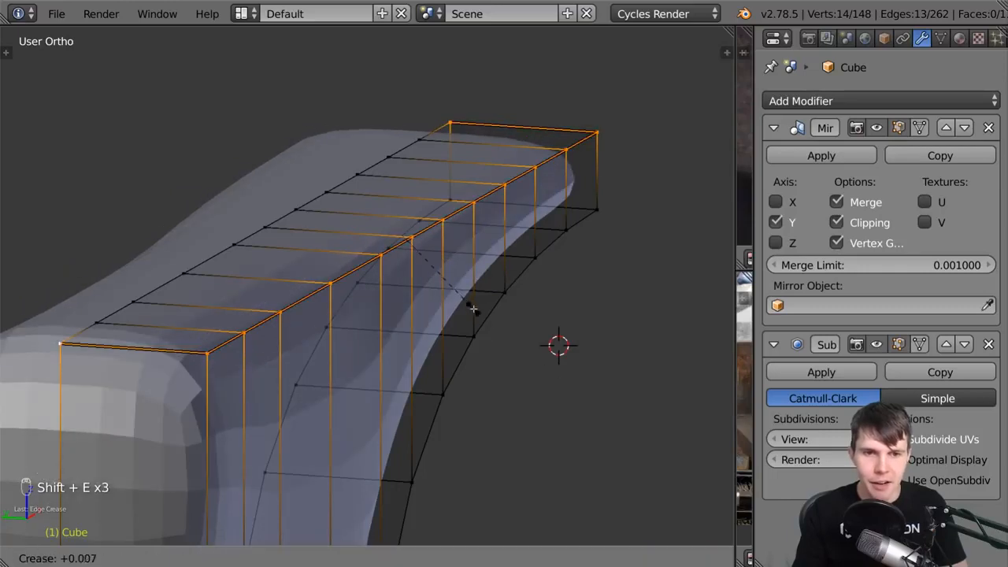
pyautogui.click(515, 337)
pyautogui.press('Tab')
pyautogui.moveTo(516, 337); pyautogui.dragTo(396, 268, button='middle')
pyautogui.press('Tab')
pyautogui.press('Tab')
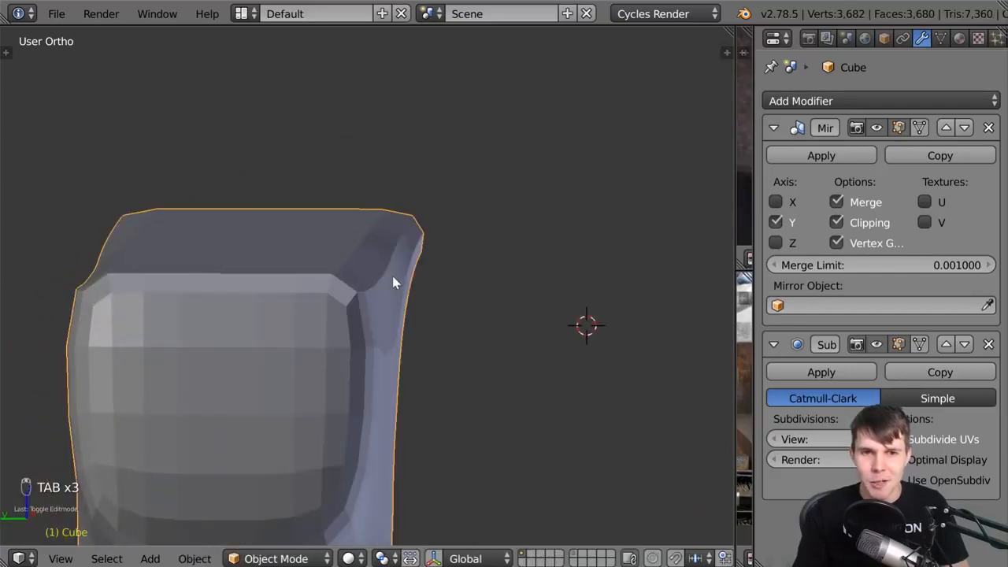
pyautogui.moveTo(388, 306)
pyautogui.mouseDown(button='middle')
pyautogui.moveTo(356, 286)
pyautogui.moveTo(383, 264)
pyautogui.moveTo(407, 281)
pyautogui.moveTo(401, 306)
pyautogui.moveTo(384, 308)
pyautogui.mouseUp(button='middle')
# Raise the crease of the anvil's top outline edges to about 0.74 and check the shape in Object Mode.
pyautogui.press('Tab')
pyautogui.hotkey('shift', 'e')
pyautogui.click(425, 262)
pyautogui.press('Tab')
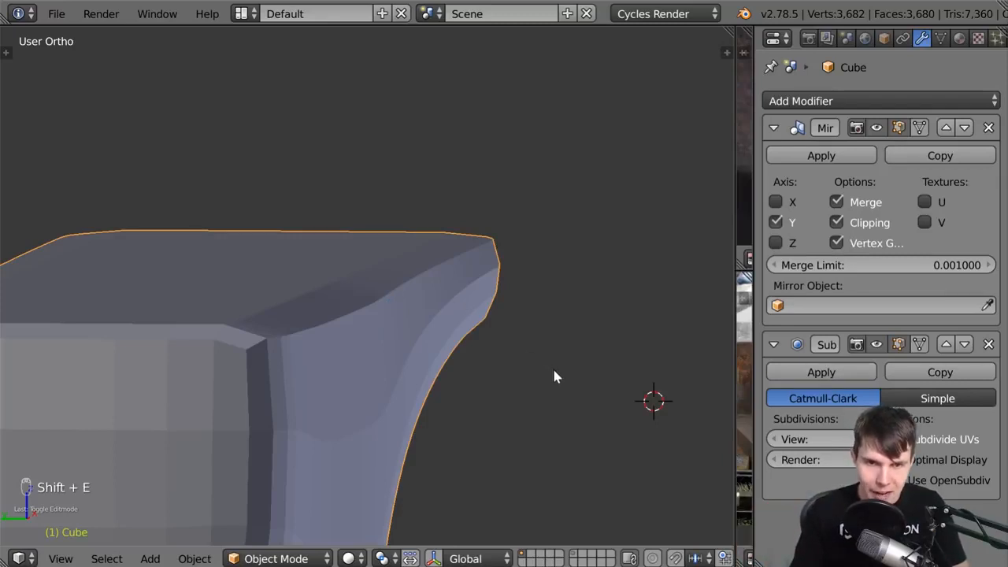
# Set the Mean Crease of the selected top outline edges to 0 in Edit Mode.
pyautogui.press('Tab')
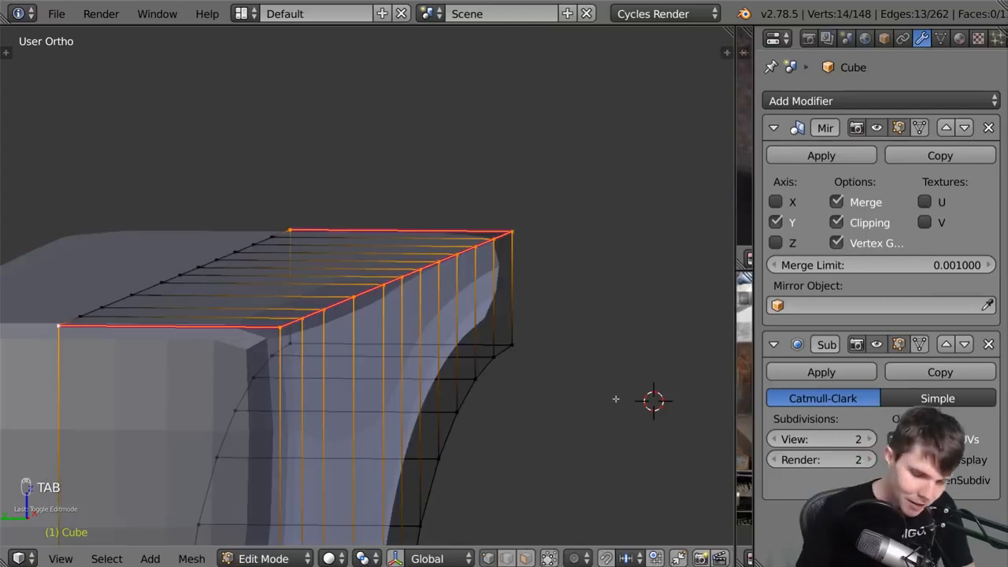
pyautogui.press('n')
pyautogui.scroll(2, 637, 363)
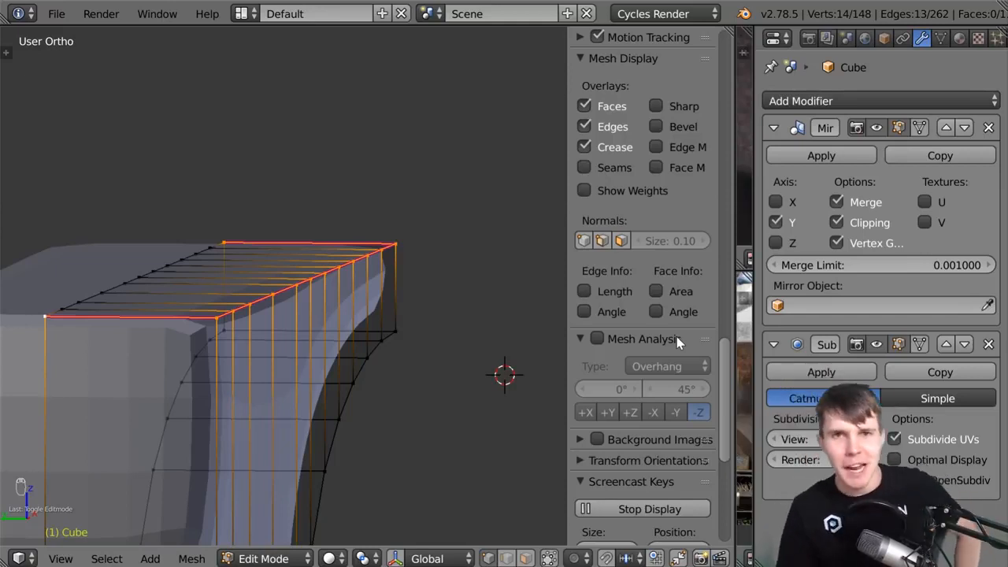
pyautogui.moveTo(726, 362); pyautogui.dragTo(712, 246)
pyautogui.scroll(15, 715, 252)
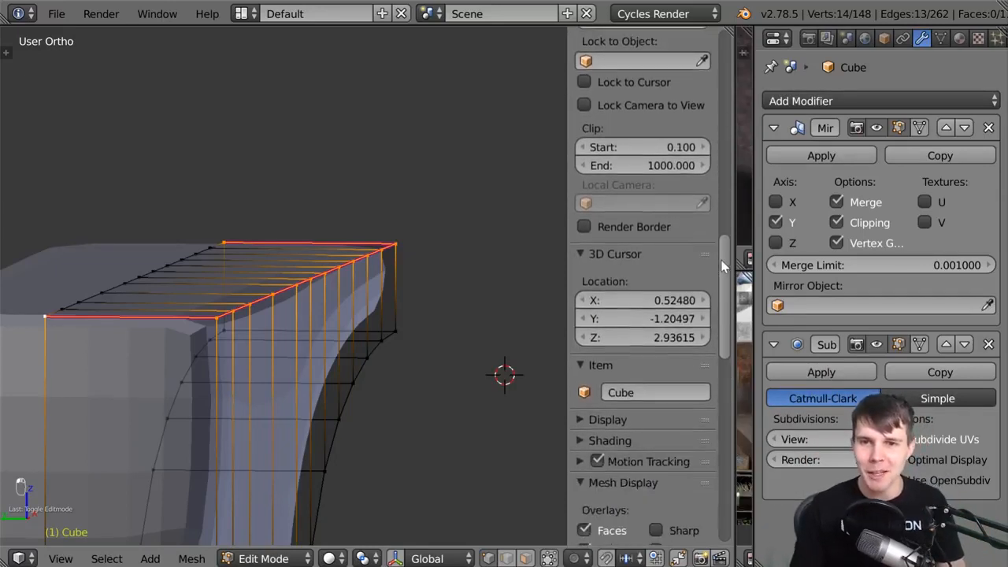
pyautogui.scroll(4, 690, 285)
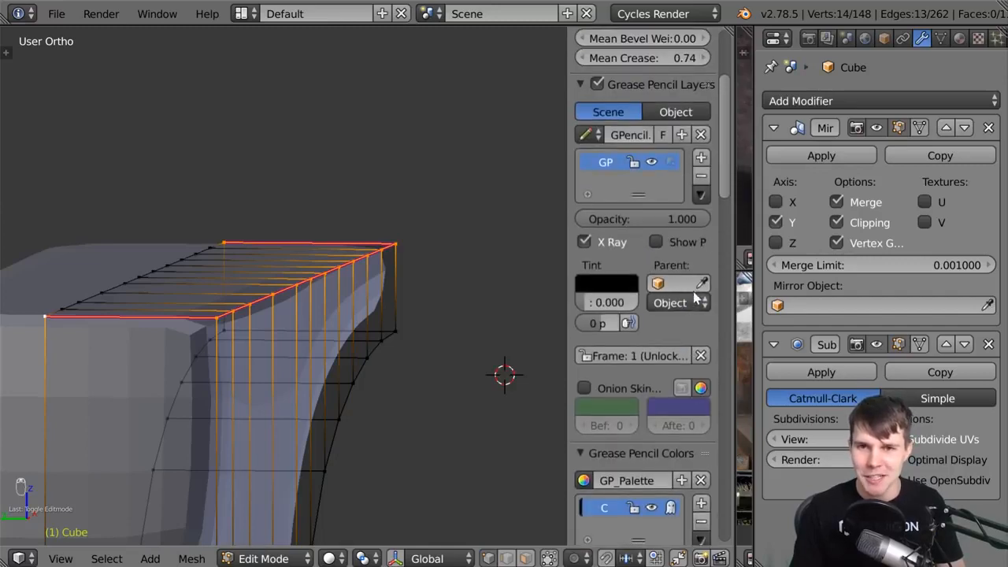
pyautogui.scroll(-9, 674, 343)
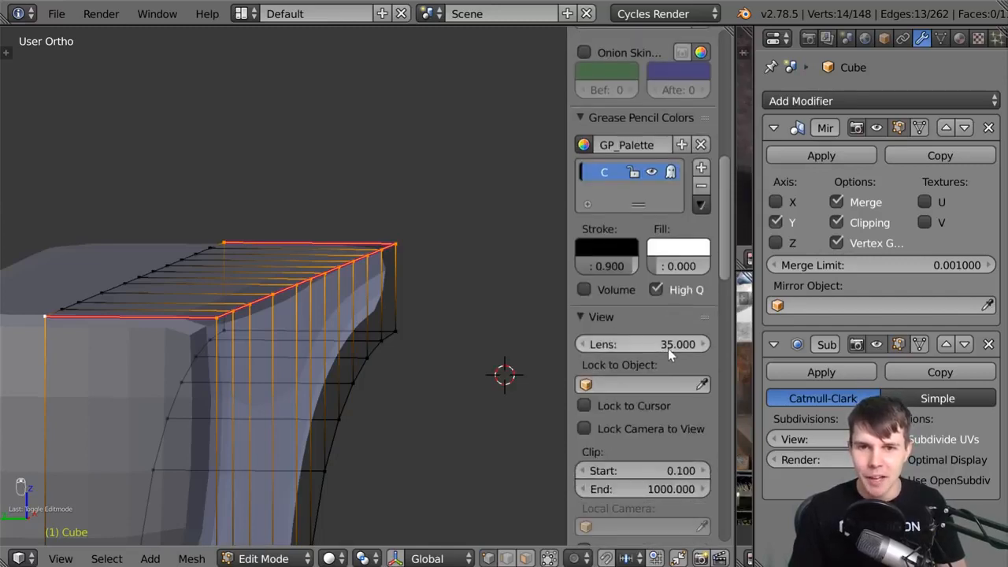
pyautogui.scroll(18, 669, 355)
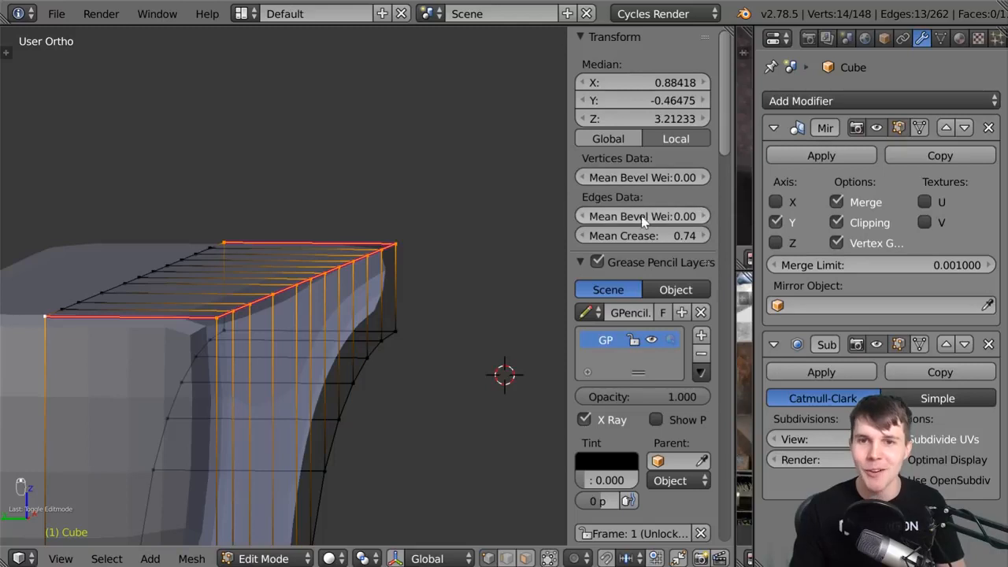
pyautogui.click(647, 235)
pyautogui.write('0')
pyautogui.press('Return')
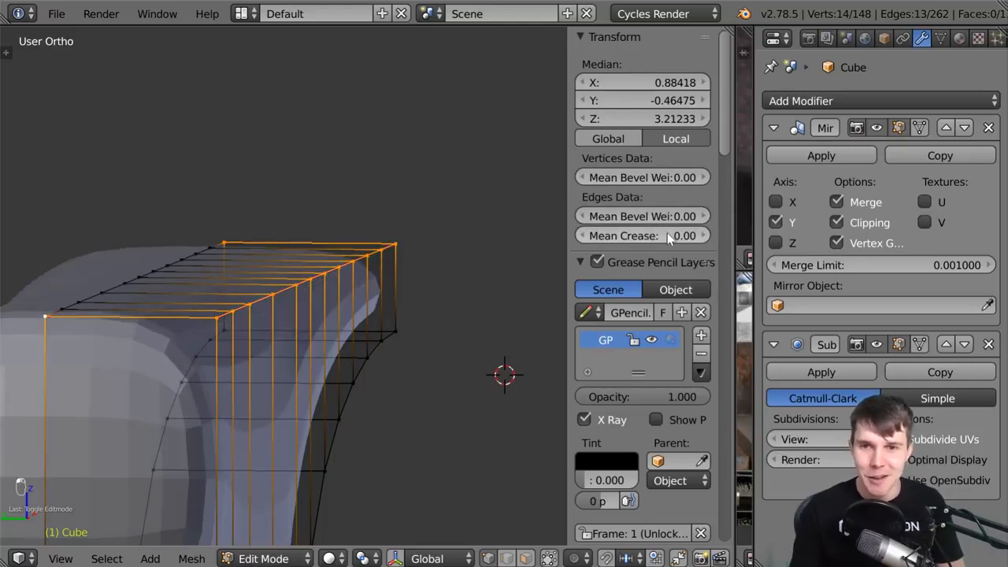
# Reselect the edge loop along the side of the anvil's top plus the short edges at both ends.
pyautogui.moveTo(409, 309); pyautogui.dragTo(276, 325, button='middle')
pyautogui.keyDown('alt'); pyautogui.rightClick(285, 290); pyautogui.keyUp('alt')
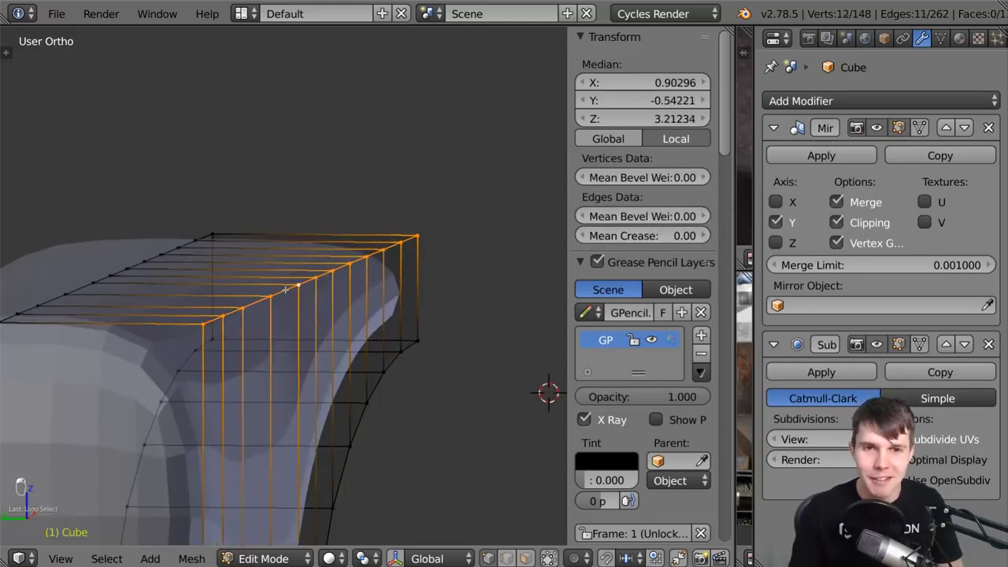
pyautogui.keyDown('shift'); pyautogui.rightClick(218, 235); pyautogui.keyUp('shift')
pyautogui.scroll(-2, 530, 315)
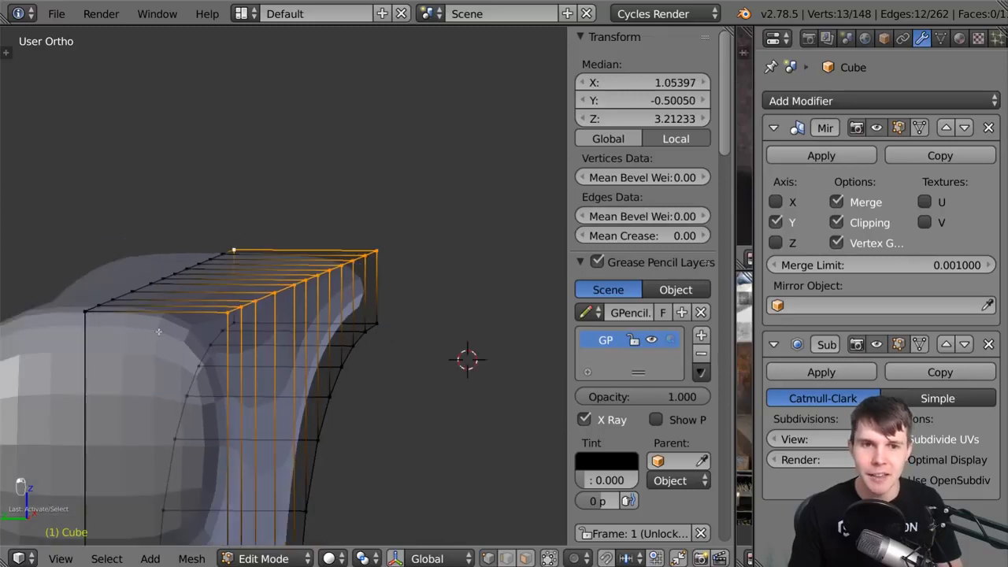
pyautogui.keyDown('shift'); pyautogui.rightClick(90, 313); pyautogui.keyUp('shift')
pyautogui.press('n')
# Examine how strongly the uncreased anvil top is rounded, comparing Object Mode with the Edit Mode cage.
pyautogui.press('Tab')
pyautogui.moveTo(594, 298); pyautogui.dragTo(523, 290, button='middle')
pyautogui.scroll(-4, 524, 291)
pyautogui.press('Tab')
pyautogui.scroll(1, 524, 296)
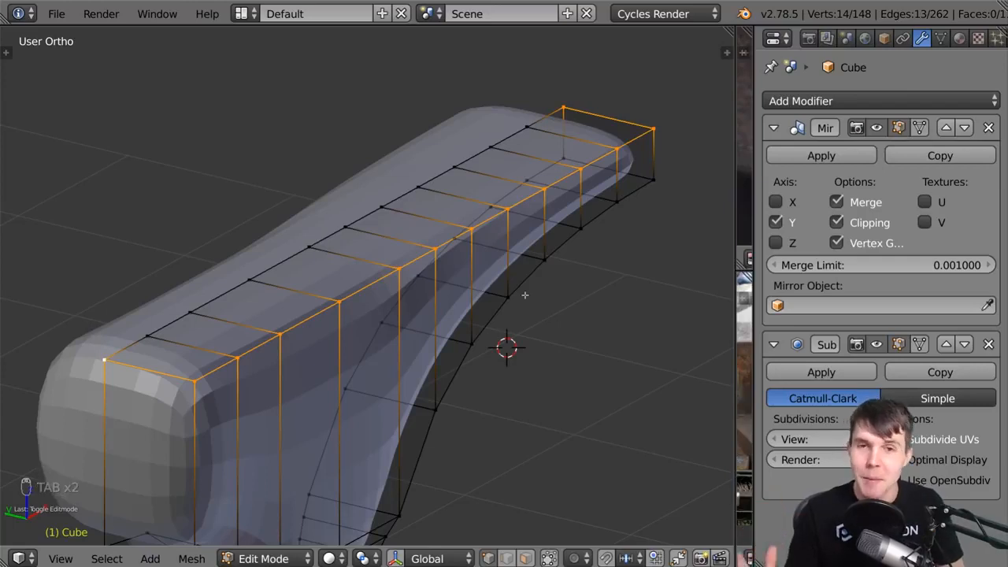
pyautogui.moveTo(525, 294); pyautogui.dragTo(285, 374, button='middle')
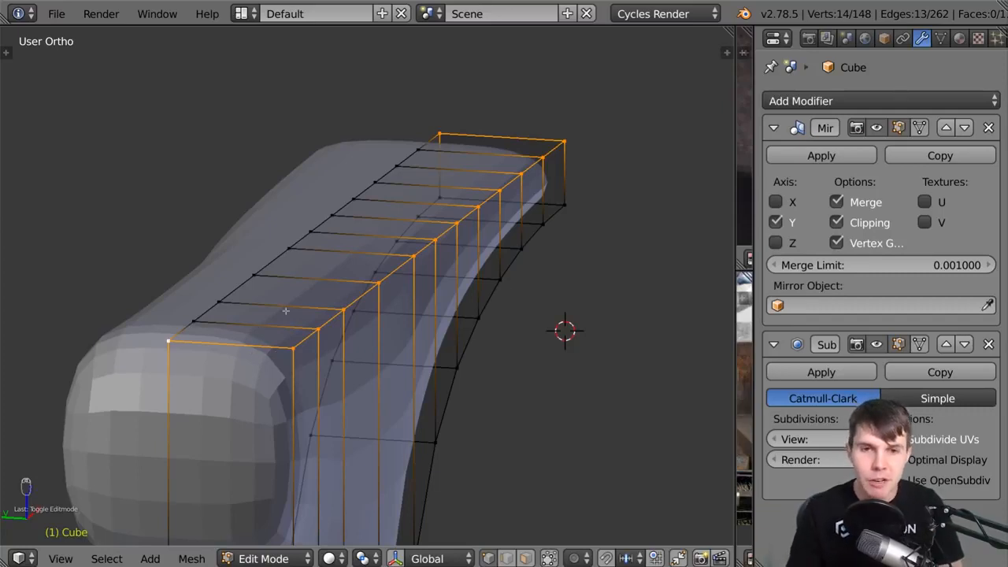
pyautogui.press('Tab')
pyautogui.press('Tab')
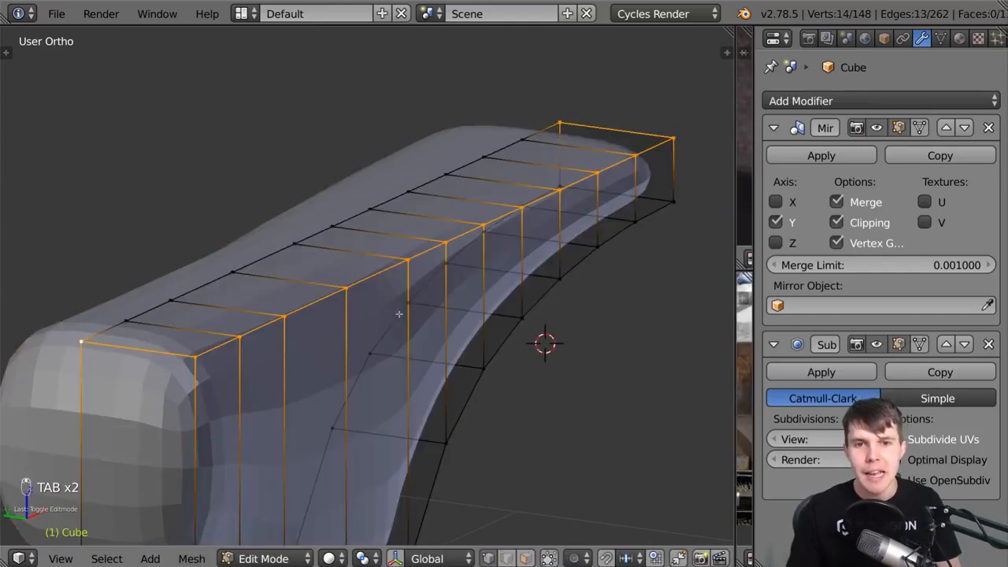
# Select the three vertices of one cross-section, running across the anvil's top and down its side.
pyautogui.rightClick(318, 243)
pyautogui.keyDown('shift'); pyautogui.rightClick(401, 260); pyautogui.keyUp('shift')
pyautogui.keyDown('shift'); pyautogui.moveTo(417, 320); pyautogui.dragTo(416, 223, button='middle'); pyautogui.keyUp('shift')
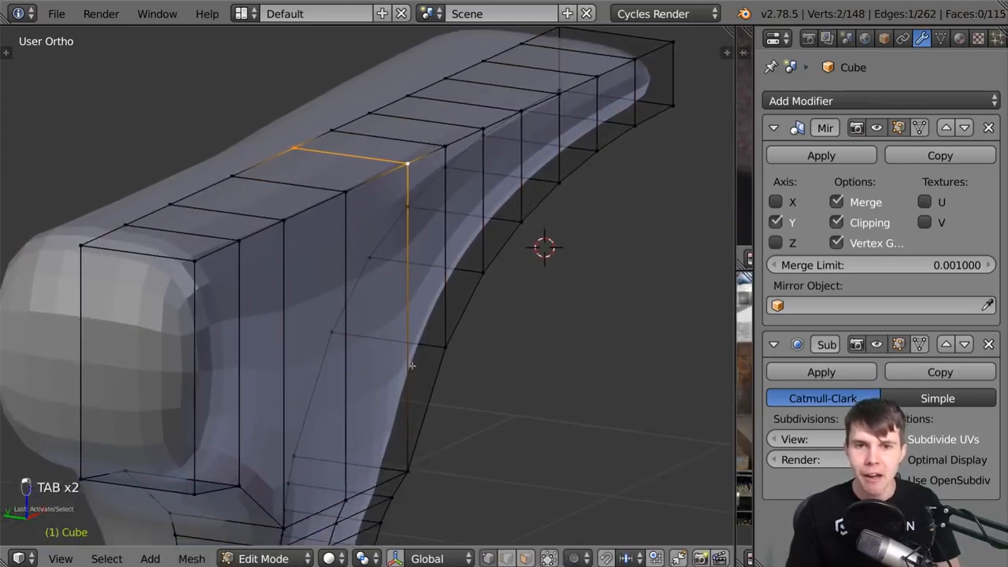
pyautogui.keyDown('shift'); pyautogui.rightClick(399, 477); pyautogui.keyUp('shift')
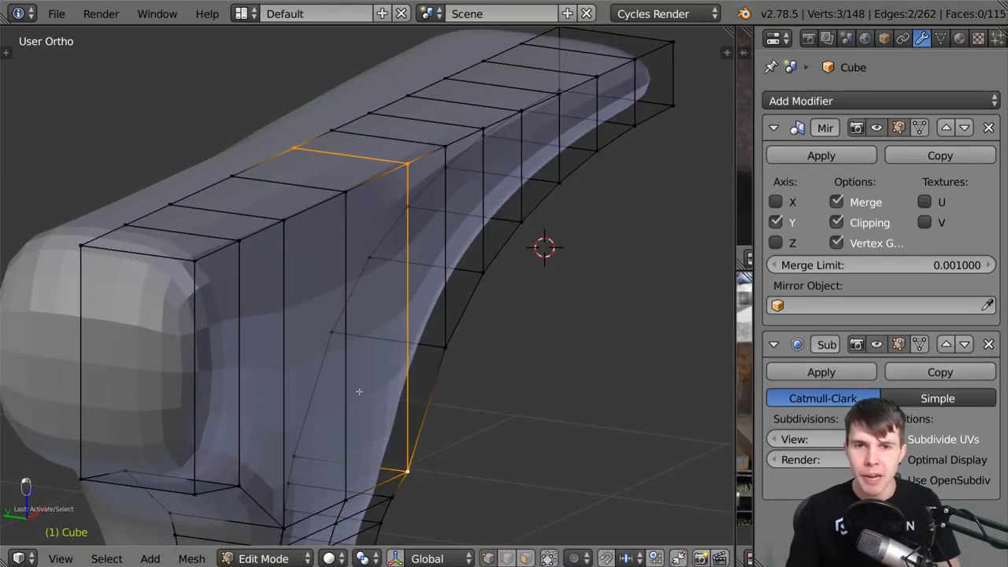
pyautogui.moveTo(336, 172); pyautogui.dragTo(387, 154, button='middle')
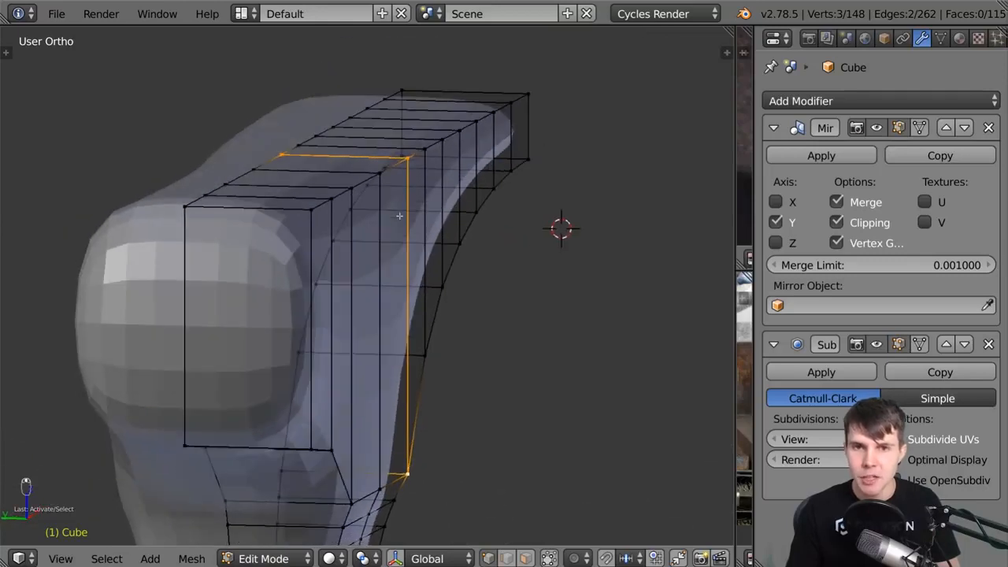
# Sketch a rounded grease pencil curve over the selected corner, and remove the grease pencil layer.
pyautogui.moveTo(365, 193); pyautogui.dragTo(305, 173, button='middle')
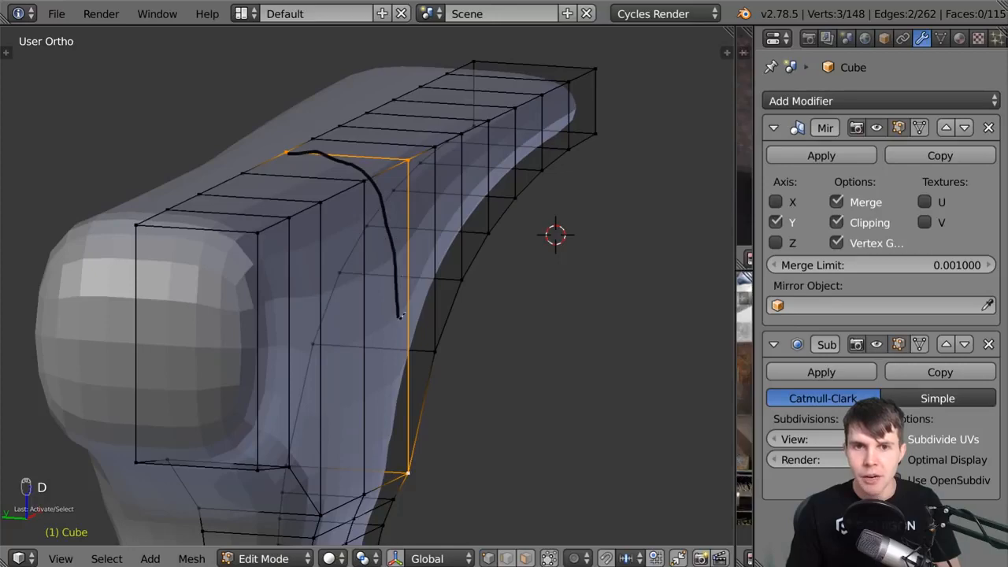
pyautogui.moveTo(441, 259); pyautogui.dragTo(386, 201, button='middle')
pyautogui.press('n')
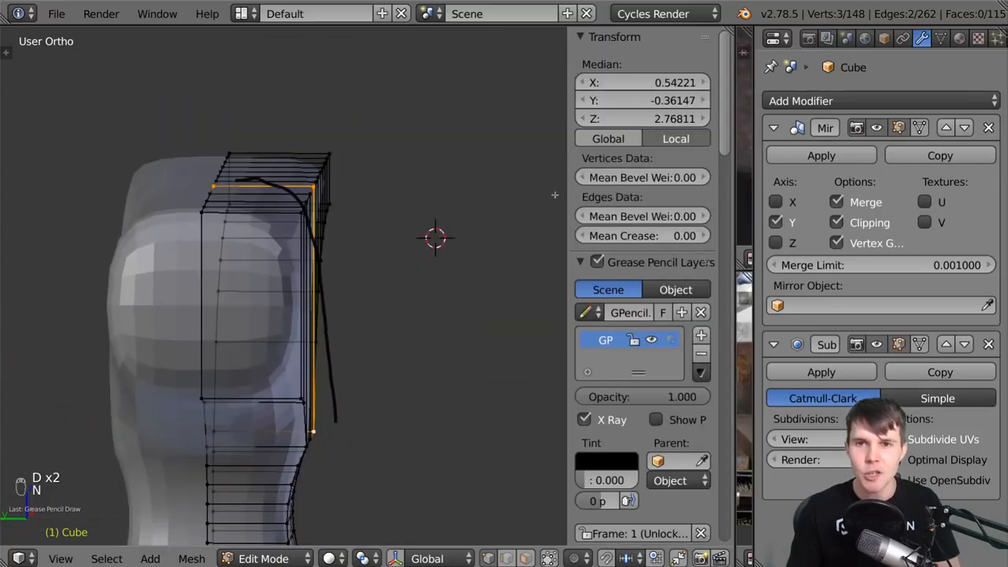
pyautogui.click(703, 348)
pyautogui.press('n')
pyautogui.moveTo(703, 349)
pyautogui.mouseDown(button='middle')
pyautogui.moveTo(473, 341)
pyautogui.moveTo(405, 319)
pyautogui.mouseUp(button='middle')
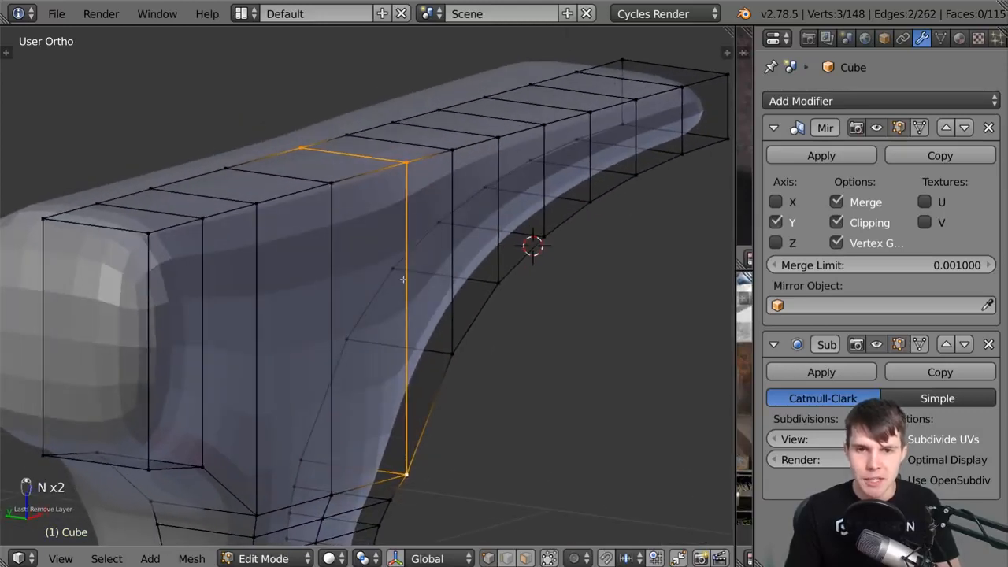
# Add a horizontal loop cut around the anvil's upper body and slide it close to the top edge, with a factor of about -0.82.
pyautogui.hotkey('ctrl', 'r')
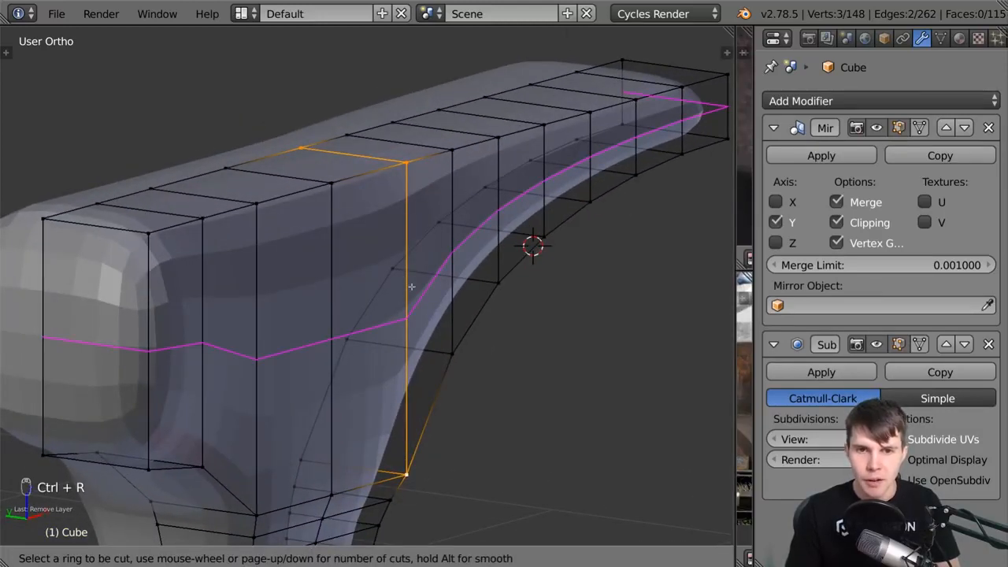
pyautogui.click(411, 287)
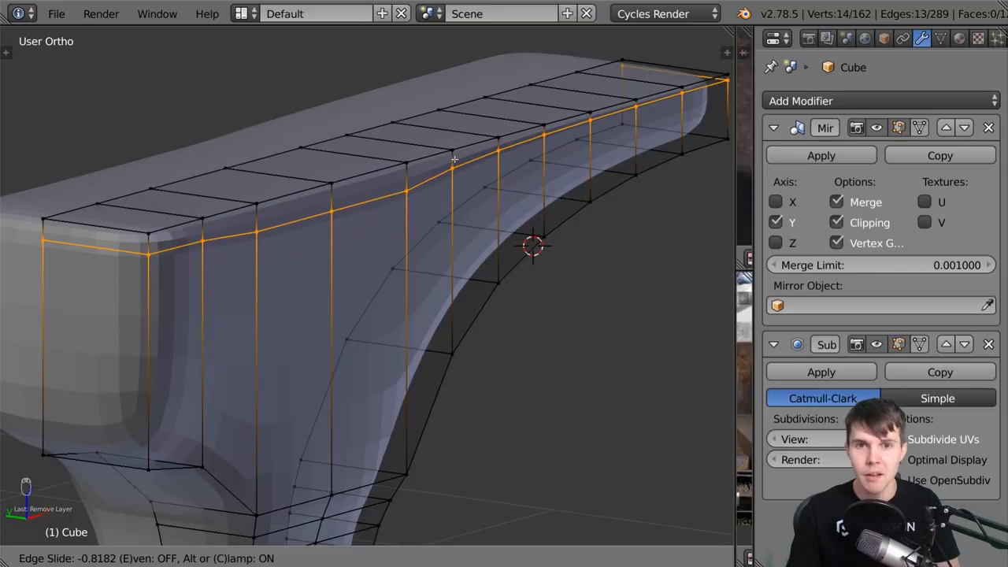
pyautogui.click(455, 160)
# Select the cross-section edges from the top's centre down to the new loop, and check the tightened corner in Object Mode.
pyautogui.moveTo(454, 159); pyautogui.dragTo(399, 205, button='middle')
pyautogui.rightClick(298, 148)
pyautogui.keyDown('alt'); pyautogui.keyDown('shift'); pyautogui.click(407, 171); pyautogui.keyUp('shift'); pyautogui.keyUp('alt')
pyautogui.press('Tab')
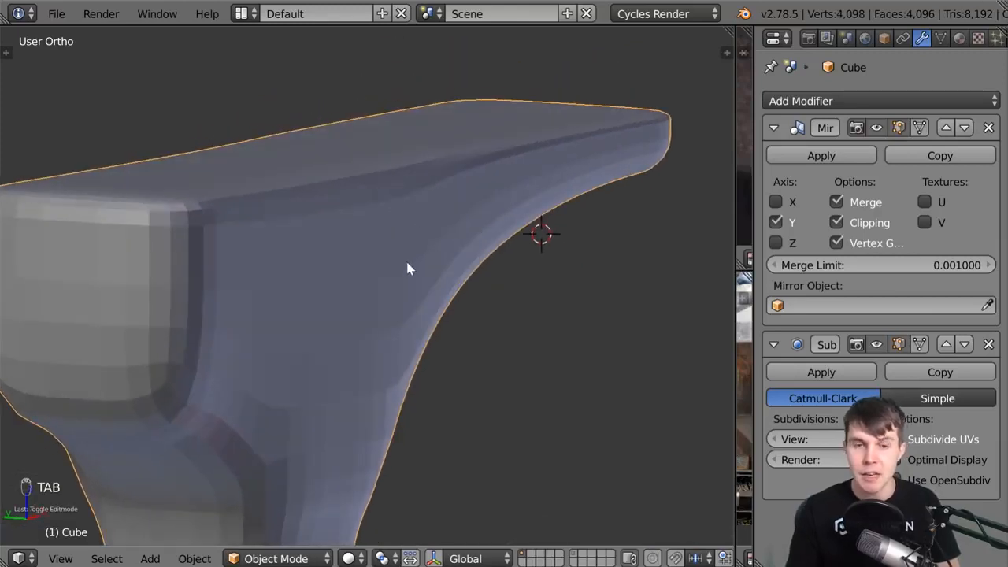
pyautogui.press('Tab')
pyautogui.moveTo(407, 268); pyautogui.dragTo(411, 273, button='middle')
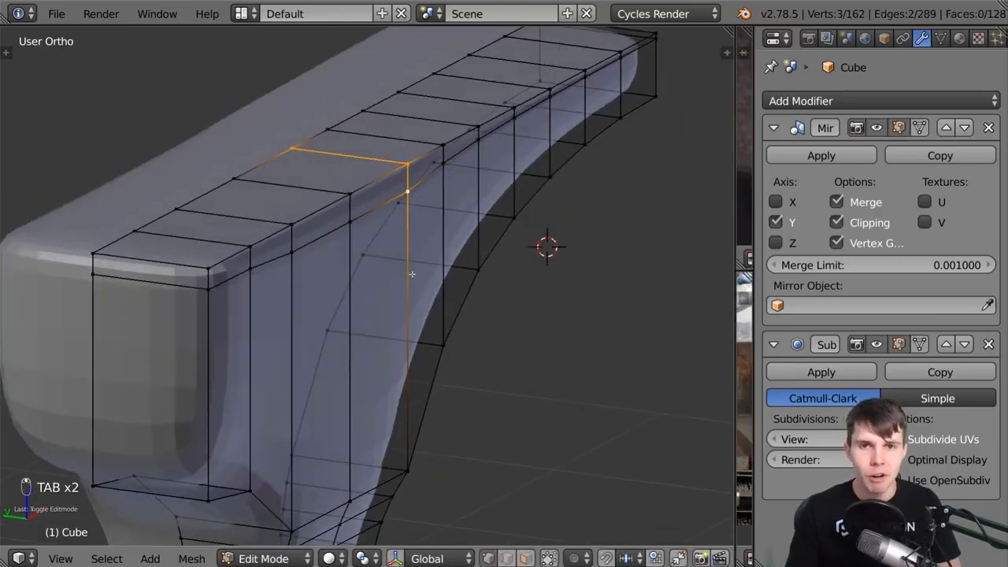
# Add a lengthwise loop cut across the anvil's top, slide it close to the side edge, and check the corner in Object Mode.
pyautogui.hotkey('ctrl', 'r')
pyautogui.click(330, 181)
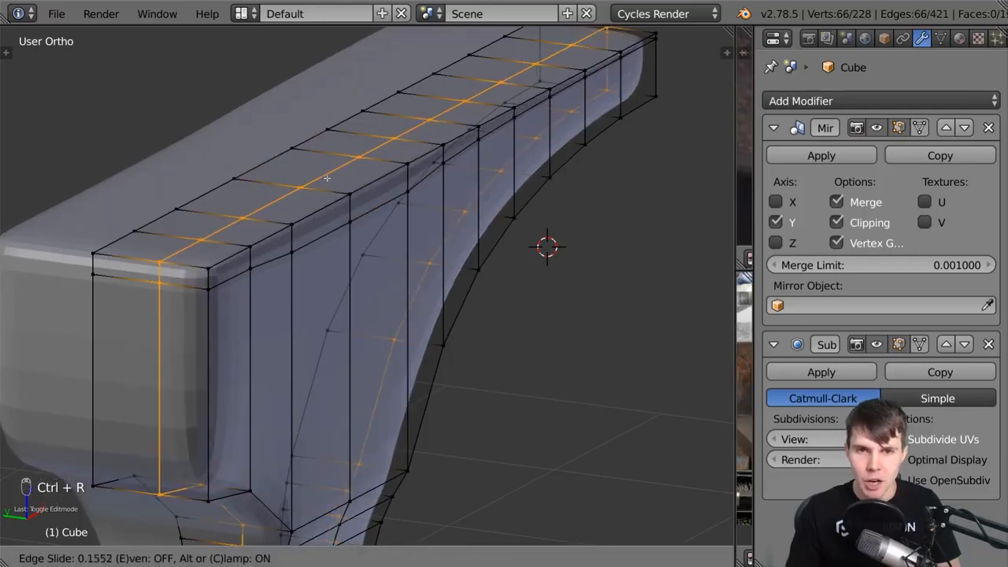
pyautogui.click(350, 178)
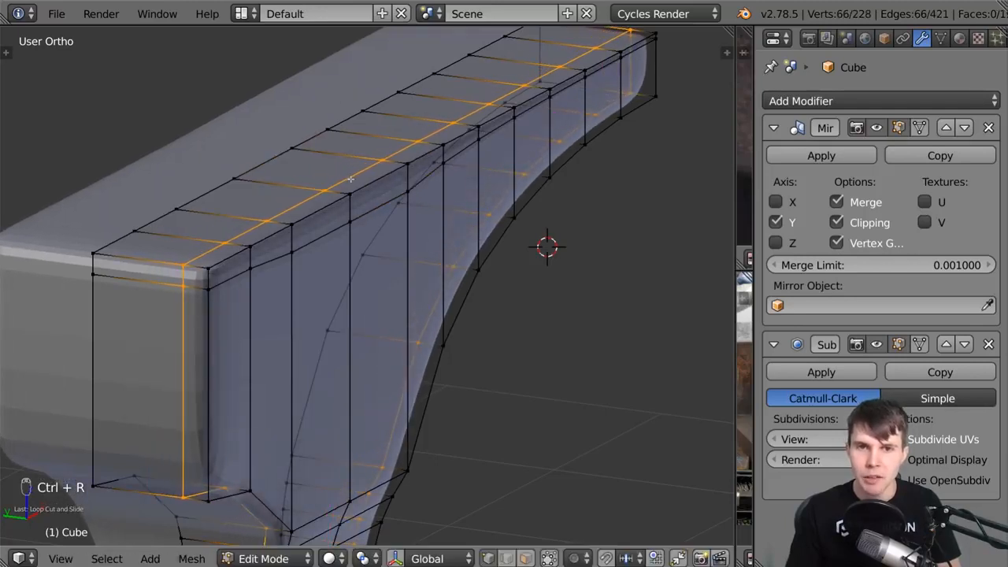
pyautogui.press('Tab')
pyautogui.scroll(3, 319, 234)
pyautogui.moveTo(319, 235); pyautogui.dragTo(443, 220, button='middle')
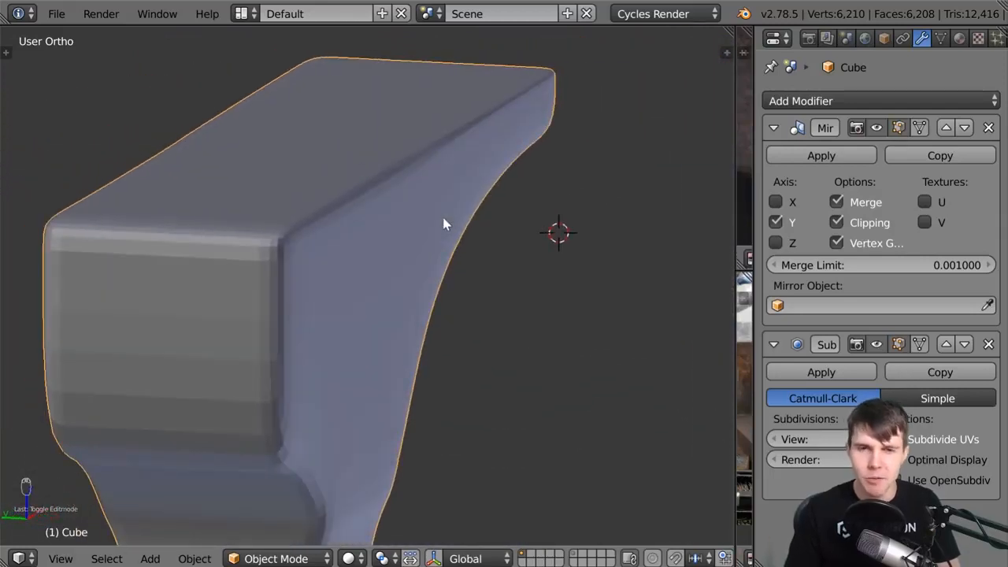
# Return to Edit Mode and select a single vertex on the top side edge of the anvil.
pyautogui.press('Tab')
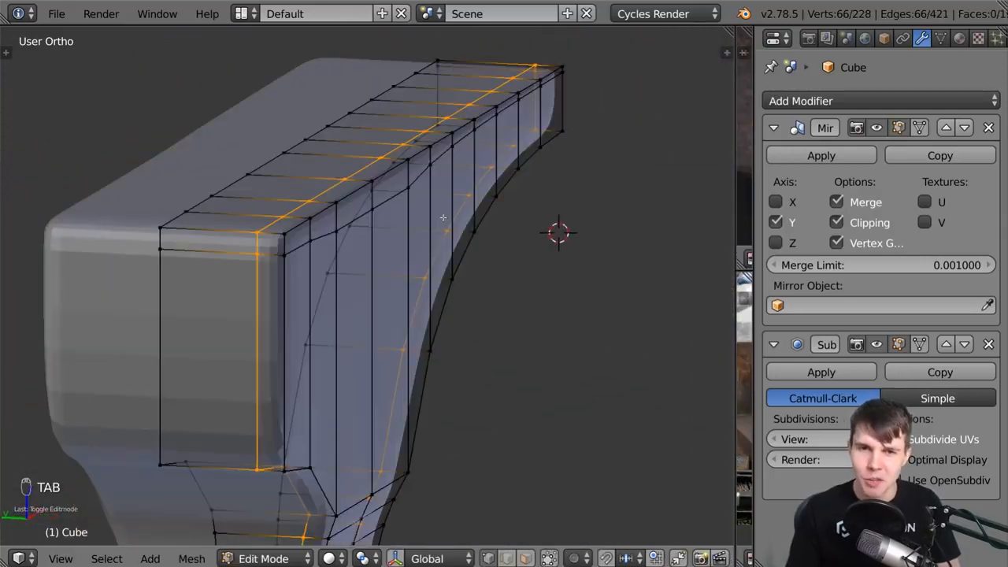
pyautogui.moveTo(443, 225); pyautogui.dragTo(368, 206, button='middle')
pyautogui.keyDown('ctrl'); pyautogui.keyDown('alt'); pyautogui.rightClick(323, 206); pyautogui.keyUp('alt'); pyautogui.keyUp('ctrl')
pyautogui.rightClick(324, 189)
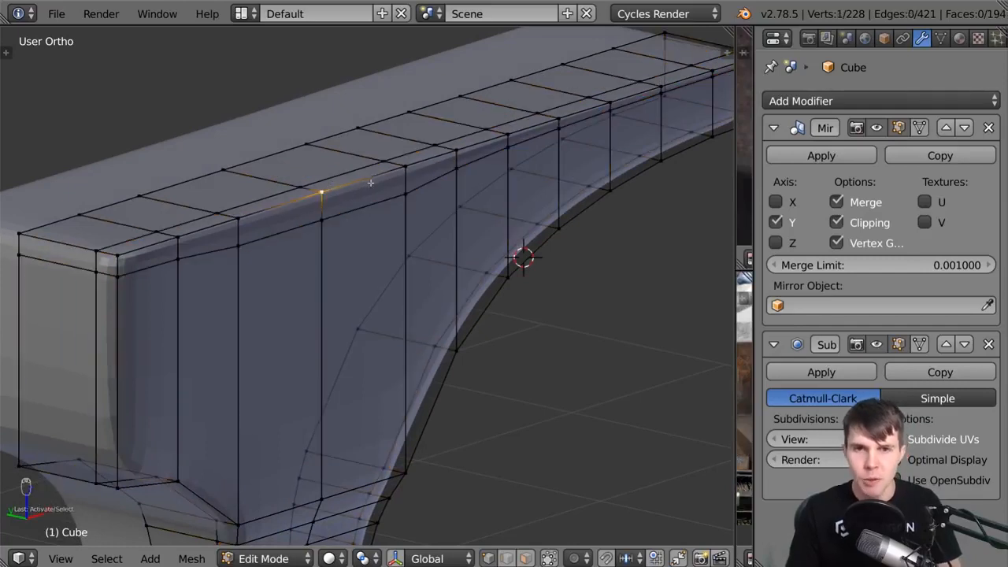
# Inspect the anvil's tightened edges in Object Mode with the Subdivision Surface viewport level temporarily raised.
pyautogui.press('Tab')
pyautogui.scroll(-3, 367, 223)
pyautogui.hotkey('ctrl', '3')
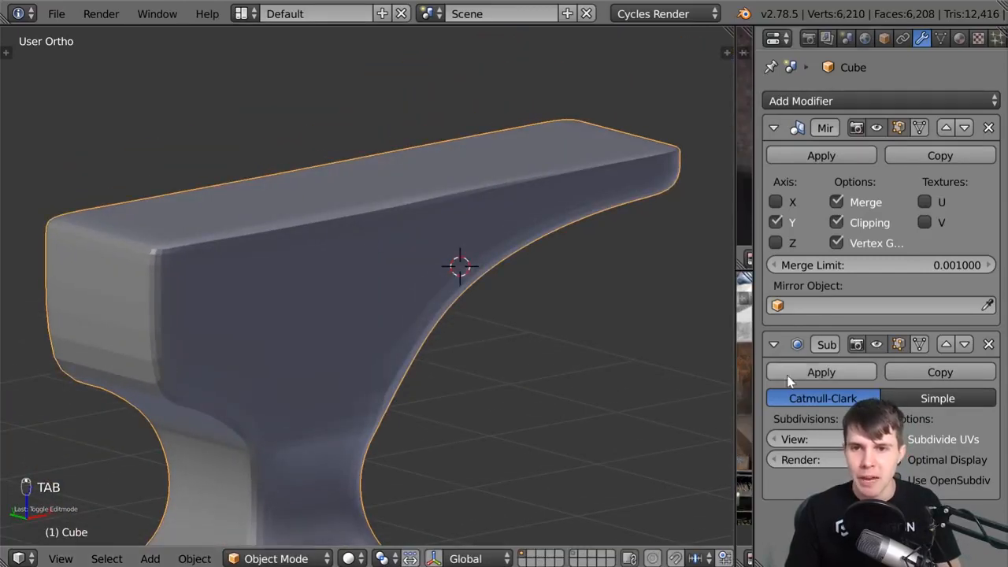
pyautogui.click(774, 439)
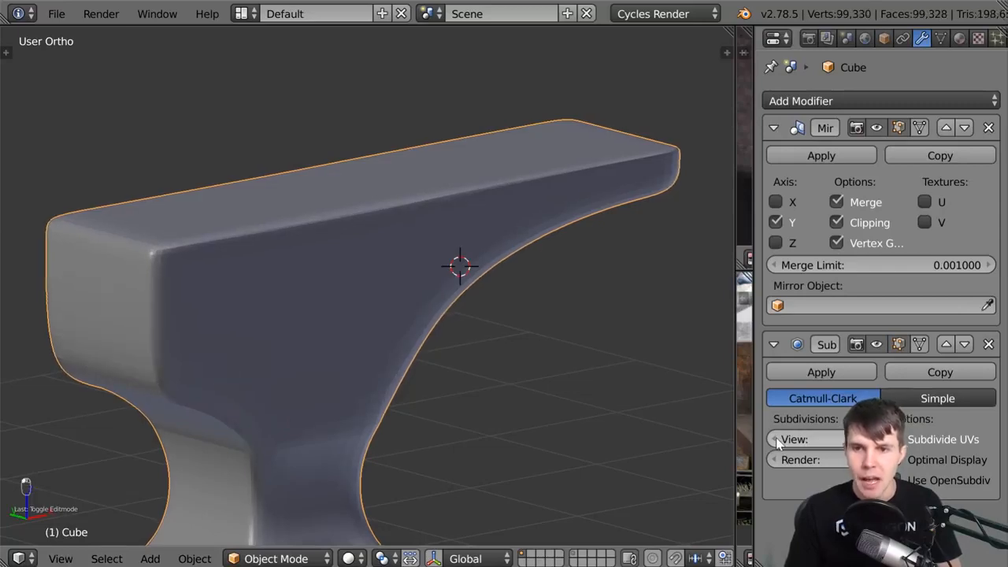
# Return to Edit Mode and select the whole horizontal supporting loop just below the anvil's top edge.
pyautogui.press('Tab')
pyautogui.scroll(2, 392, 208)
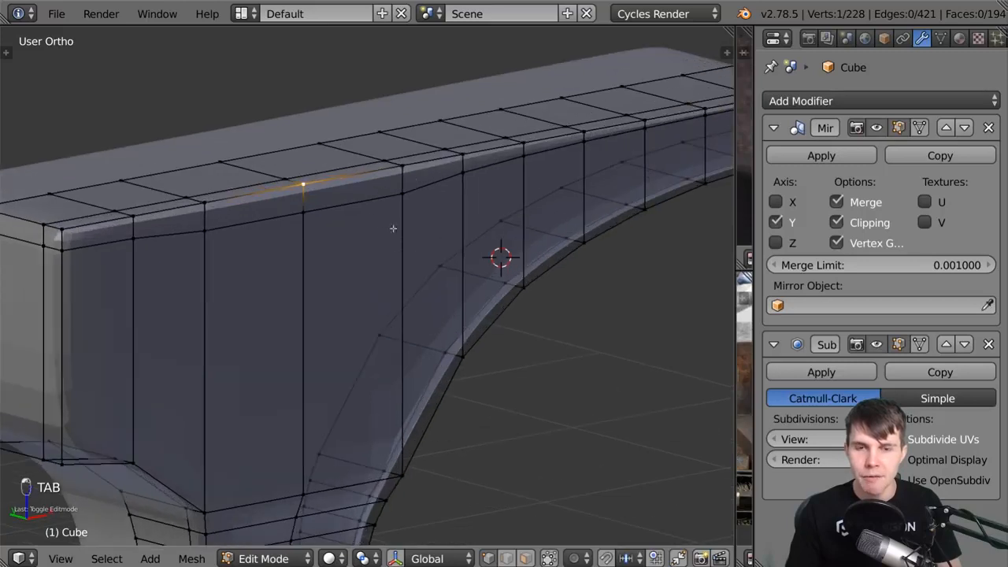
pyautogui.keyDown('alt'); pyautogui.click(364, 204); pyautogui.keyUp('alt')
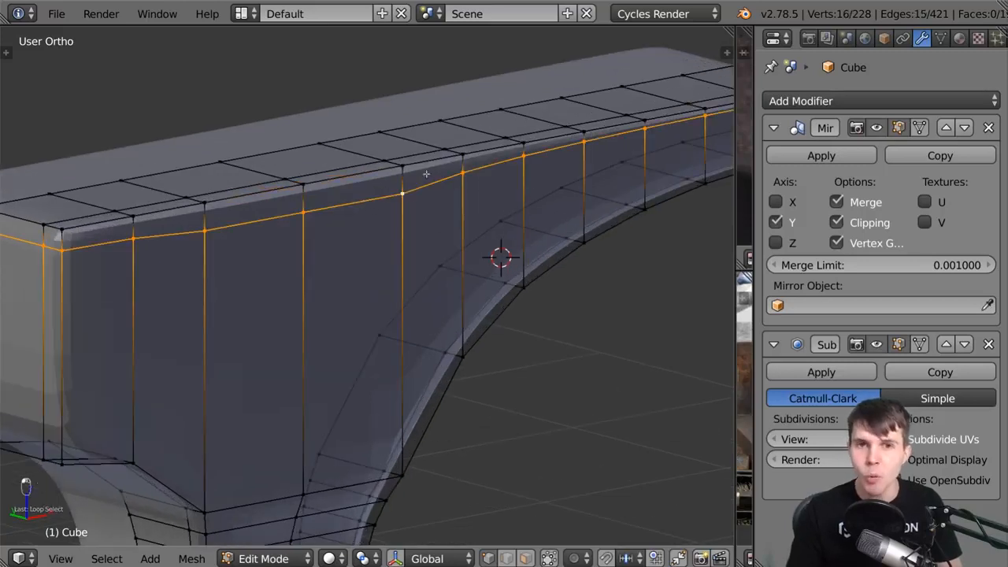
pyautogui.moveTo(401, 191)
pyautogui.mouseDown(button='middle')
pyautogui.moveTo(393, 196)
pyautogui.moveTo(410, 205)
pyautogui.mouseUp(button='middle')
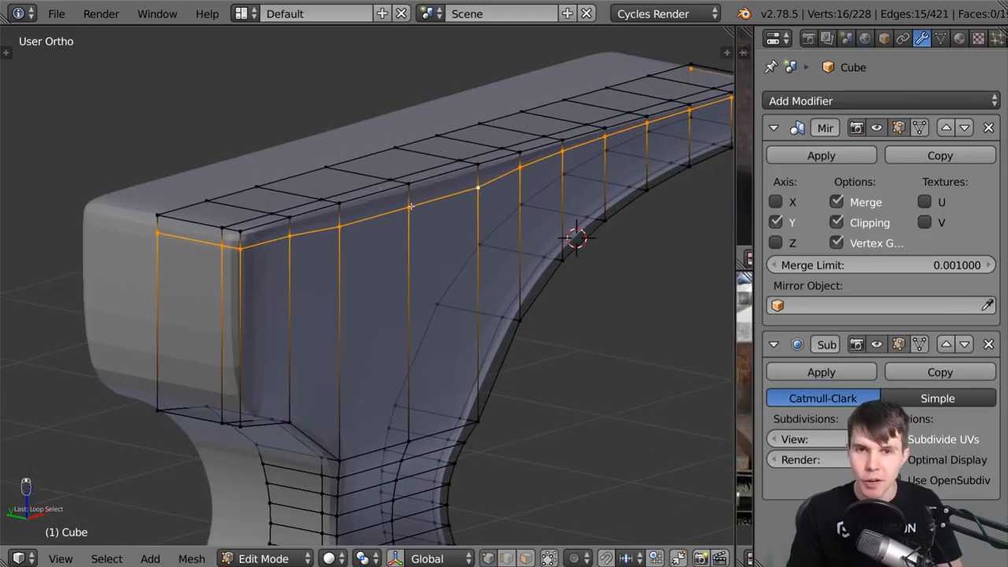
# Widen the reference photo area and examine the step between the anvil's face and horn in $_20 (2).JPG.
pyautogui.moveTo(501, 187); pyautogui.dragTo(693, 273, button='middle')
pyautogui.moveTo(740, 260); pyautogui.dragTo(466, 252)
pyautogui.scroll(4, 644, 114)
pyautogui.scroll(3, 644, 114)
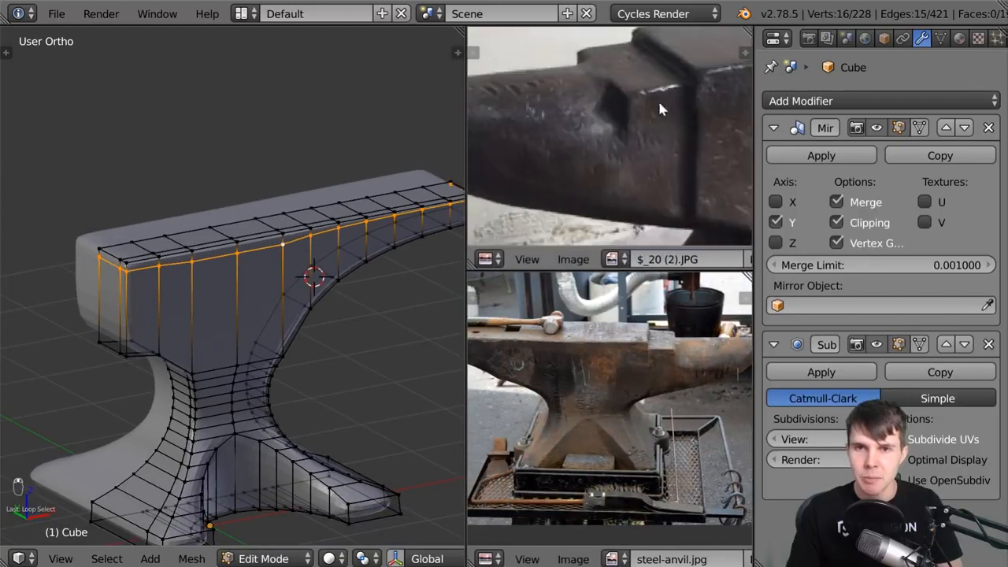
pyautogui.moveTo(659, 108); pyautogui.dragTo(604, 132, button='middle')
pyautogui.scroll(-1, 604, 132)
# Mark the profile of the step between horn and face with grease pencil strokes on the $_20 (2).JPG photo.
pyautogui.moveTo(115, 272); pyautogui.dragTo(169, 268, button='middle')
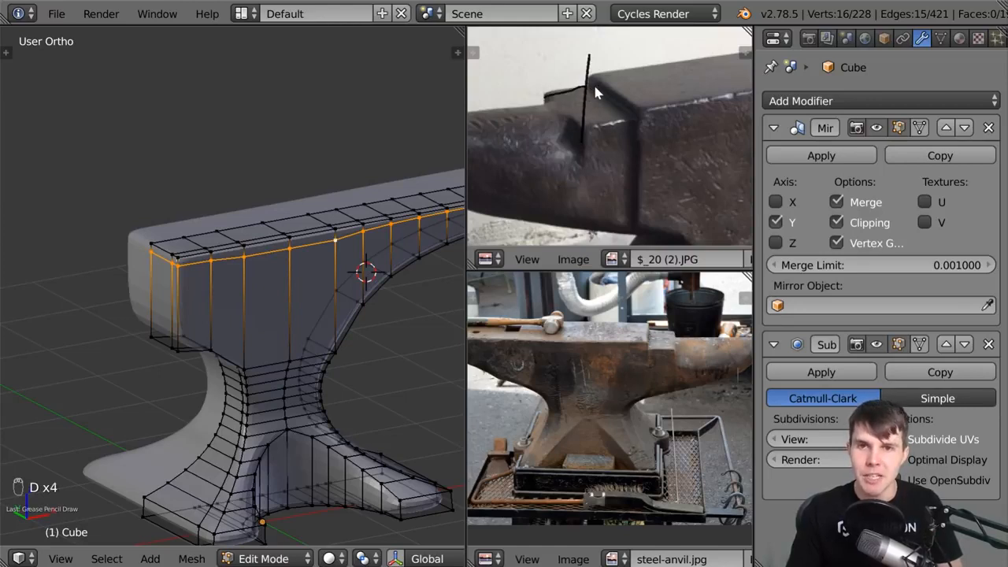
pyautogui.press('d')
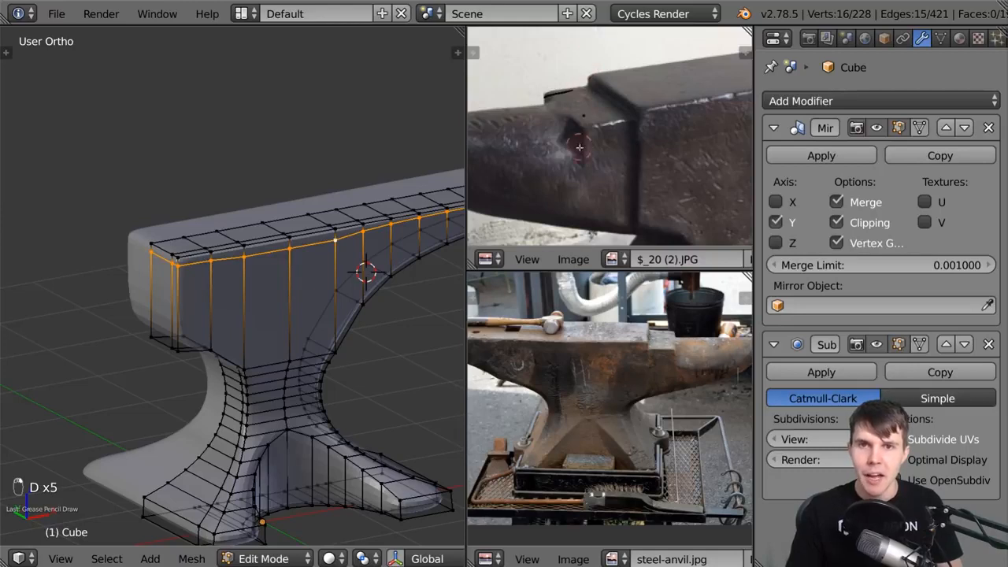
pyautogui.press('d')
pyautogui.press('d')
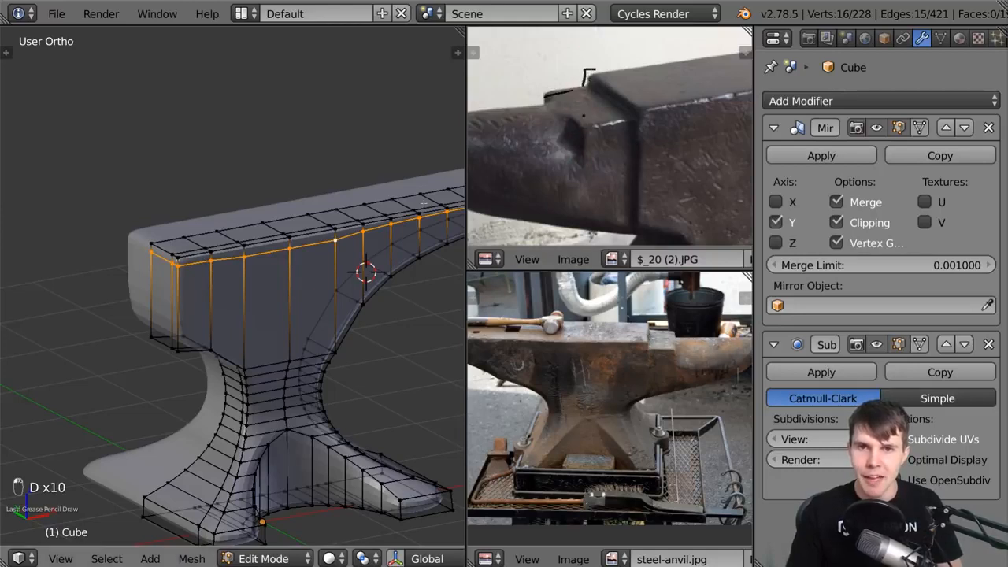
# Select the four corner vertices of the large end face, from below the top supporting loop to the lower edge.
pyautogui.scroll(6, 242, 264)
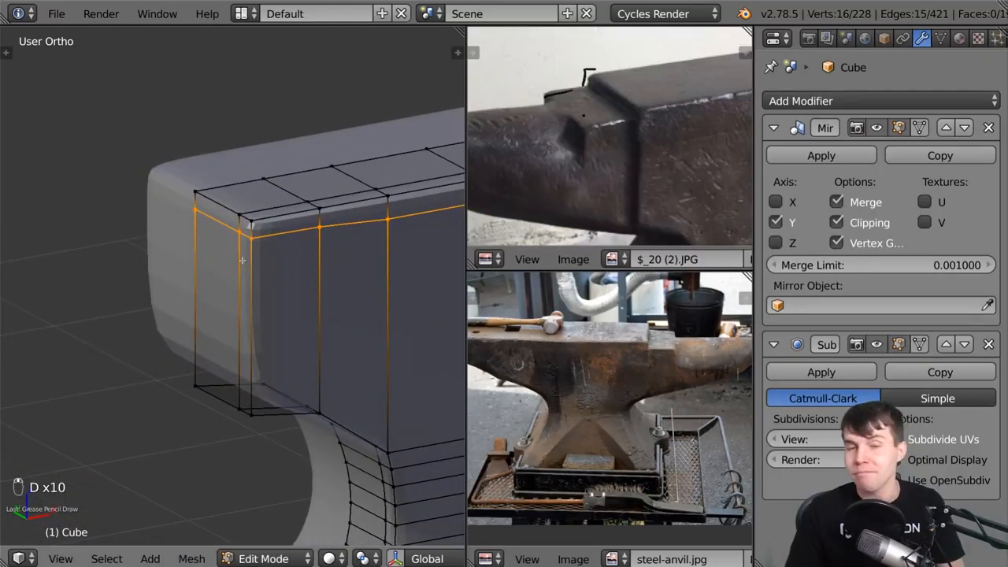
pyautogui.rightClick(232, 228)
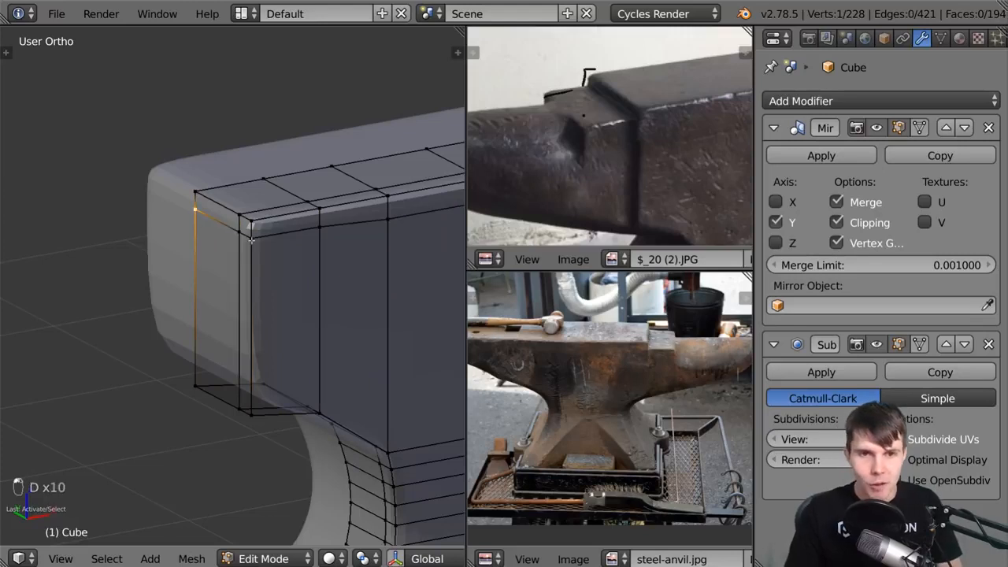
pyautogui.rightClick(194, 212)
pyautogui.rightClick(231, 226)
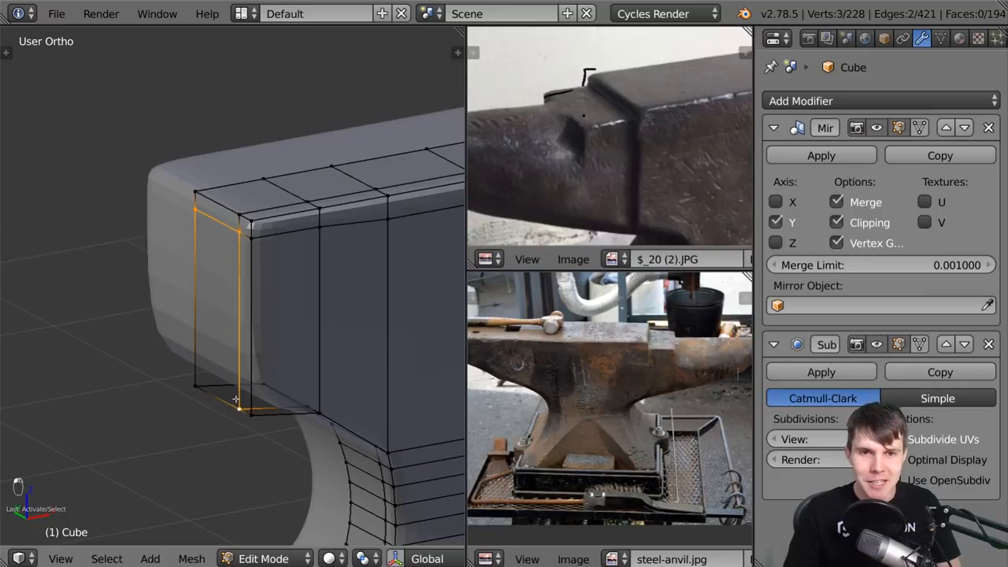
pyautogui.keyDown('shift'); pyautogui.rightClick(194, 386); pyautogui.keyUp('shift')
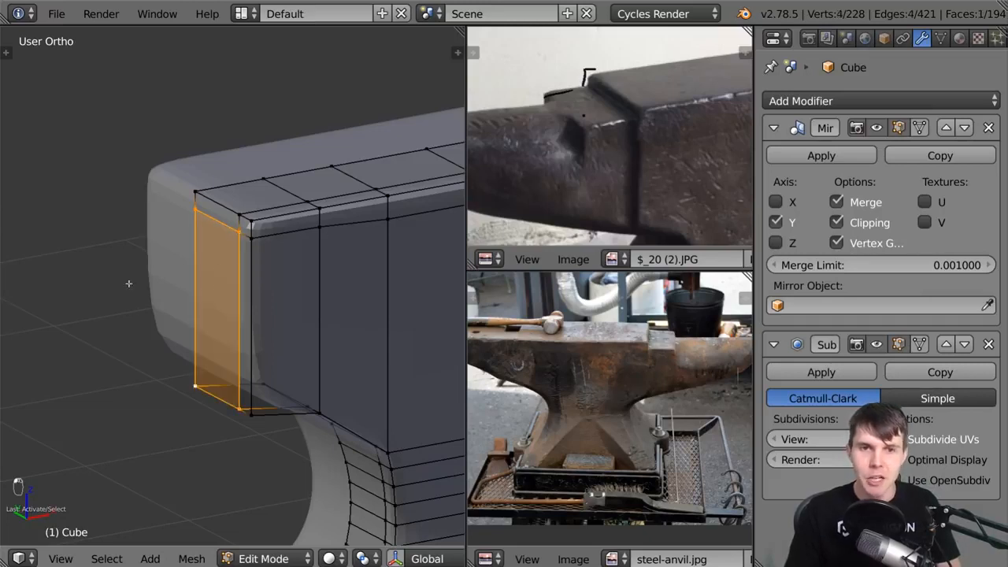
# Try extruding the selected end face outward, compare its underside with the reference photo, and undo the extrusion.
pyautogui.moveTo(249, 259); pyautogui.dragTo(292, 238, button='middle')
pyautogui.press('e')
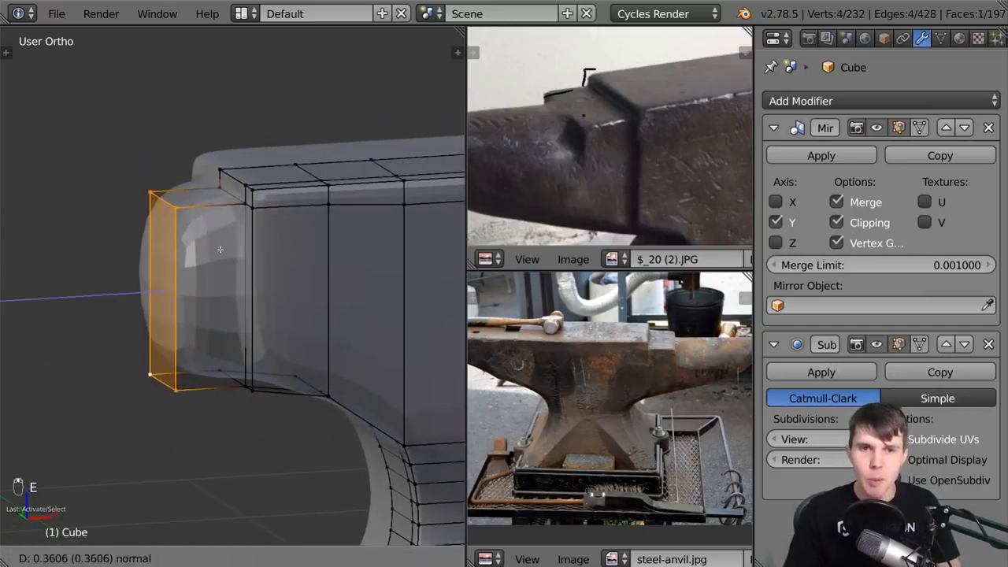
pyautogui.click(226, 256)
pyautogui.moveTo(226, 256); pyautogui.dragTo(251, 248, button='middle')
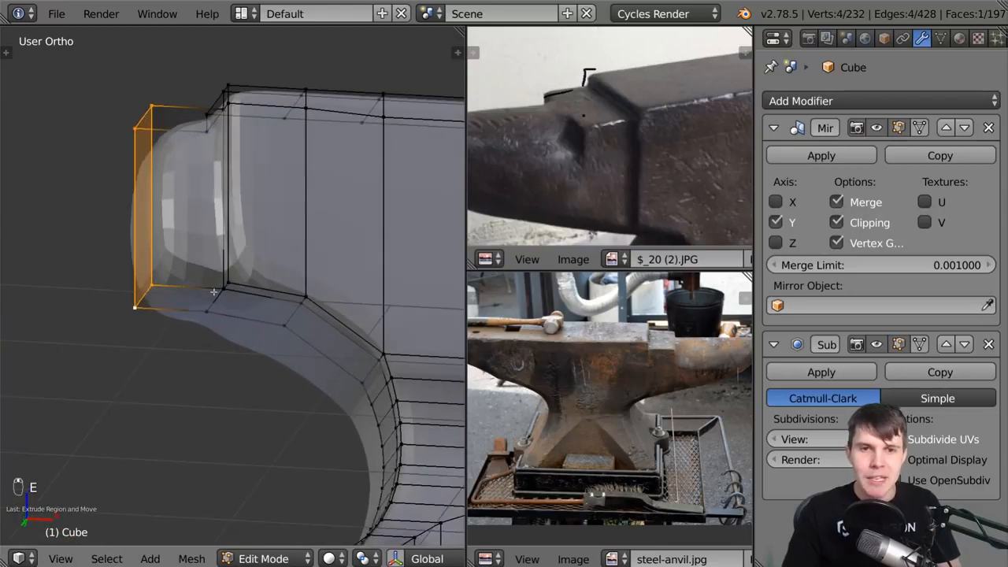
pyautogui.scroll(3, 622, 155)
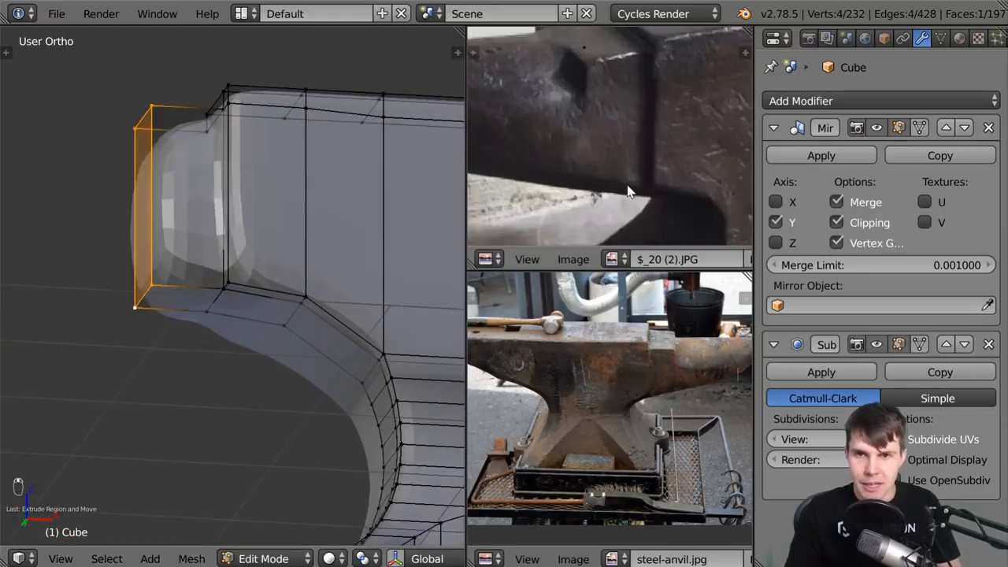
pyautogui.moveTo(278, 259)
pyautogui.mouseDown(button='middle')
pyautogui.moveTo(290, 275)
pyautogui.moveTo(277, 309)
pyautogui.moveTo(298, 263)
pyautogui.mouseUp(button='middle')
pyautogui.hotkey('ctrl', 'z')
# Add a horizontal loop cut around the anvil's upper body and slide it close to the lower edge, with a factor of about 0.78.
pyautogui.hotkey('ctrl', 'r')
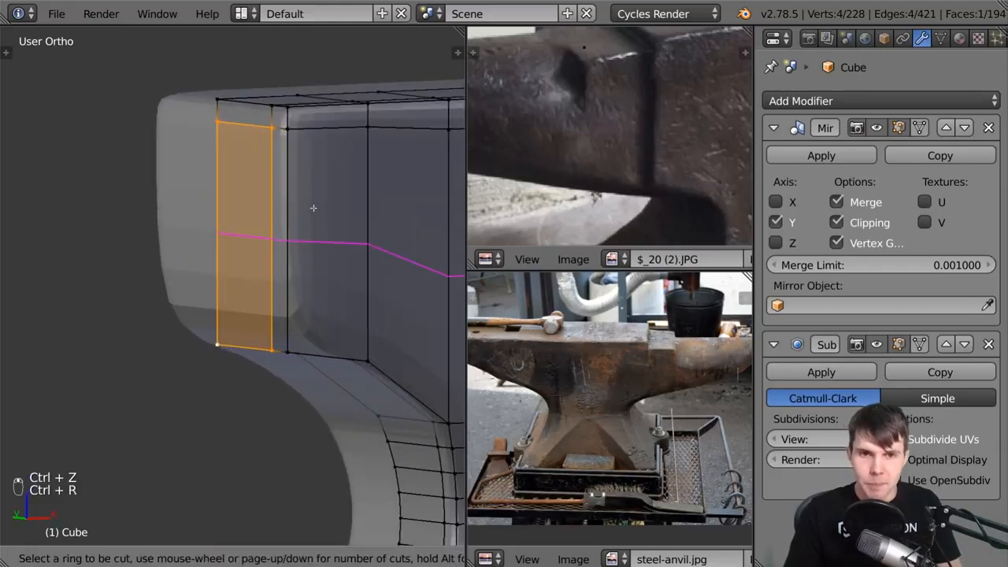
pyautogui.click(312, 219)
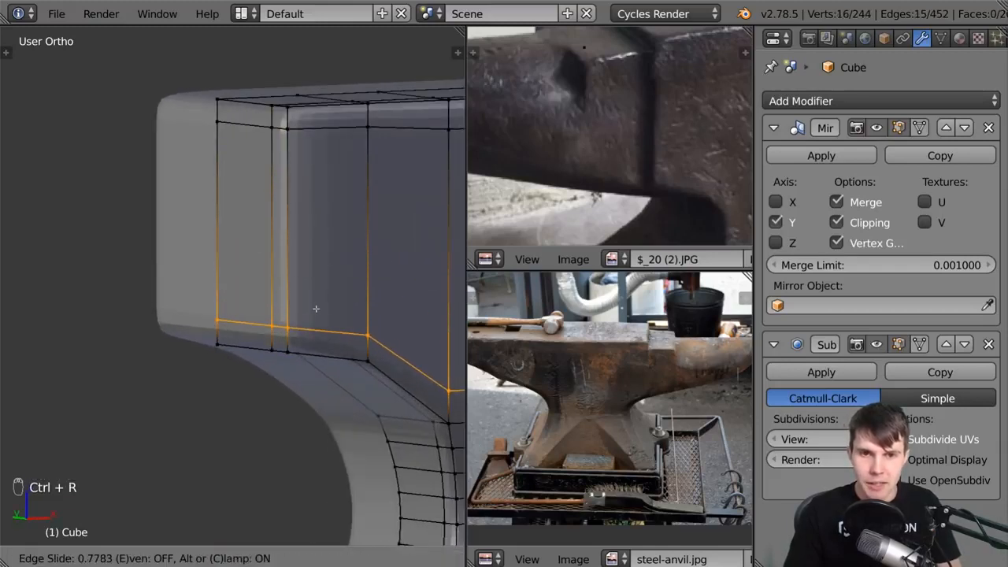
pyautogui.click(330, 307)
pyautogui.moveTo(331, 308); pyautogui.dragTo(340, 303, button='middle')
# Select the four vertices of the end face enclosed by the upper, lower and side supporting loops.
pyautogui.rightClick(327, 126)
pyautogui.keyDown('shift'); pyautogui.rightClick(250, 126); pyautogui.keyUp('shift')
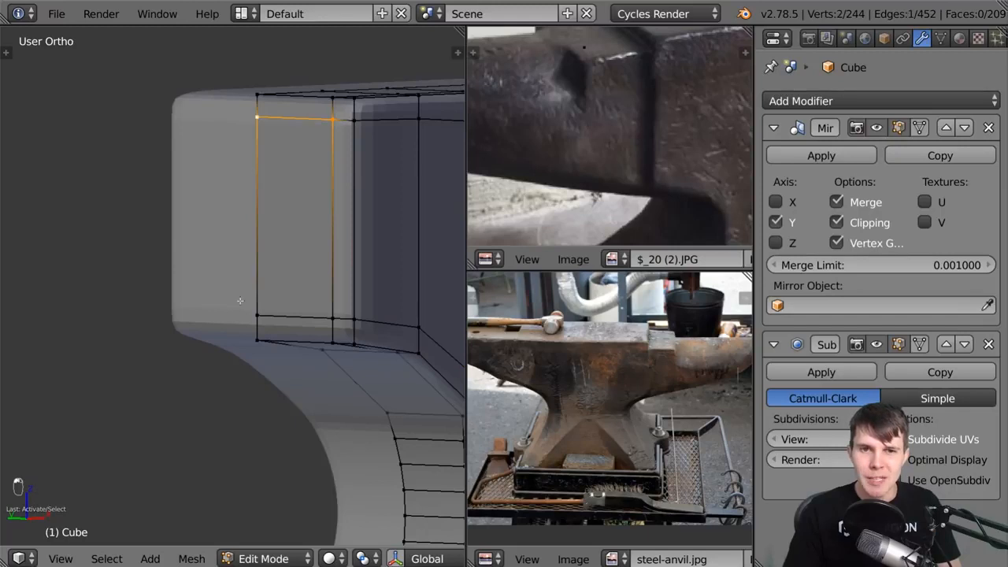
pyautogui.keyDown('shift'); pyautogui.rightClick(249, 308); pyautogui.keyUp('shift')
pyautogui.keyDown('shift'); pyautogui.rightClick(320, 310); pyautogui.keyUp('shift')
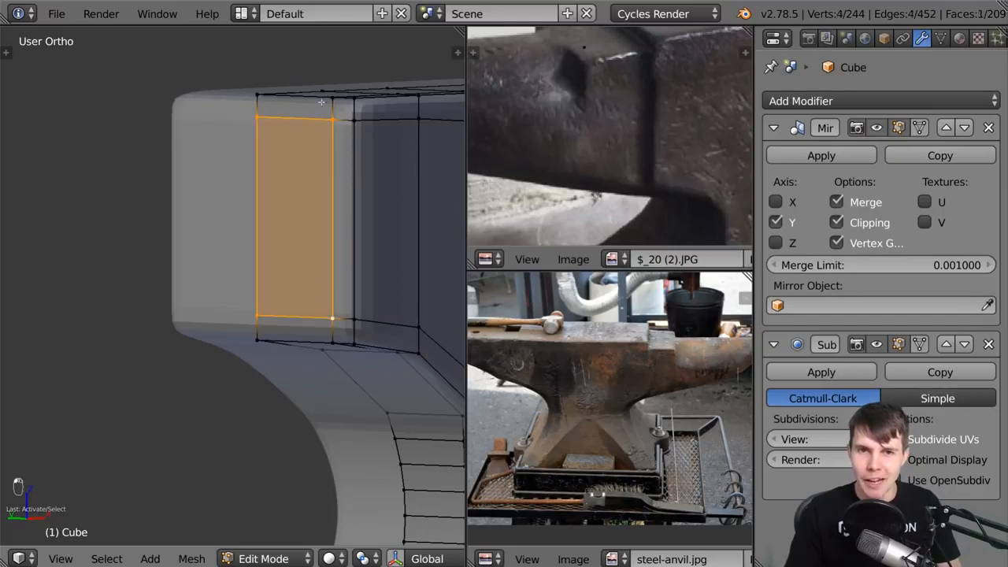
# Extrude the selected end face outward as the base of the horn, and switch to Object Mode.
pyautogui.moveTo(352, 172)
pyautogui.mouseDown(button='middle')
pyautogui.moveTo(317, 202)
pyautogui.moveTo(360, 184)
pyautogui.mouseUp(button='middle')
pyautogui.press('e')
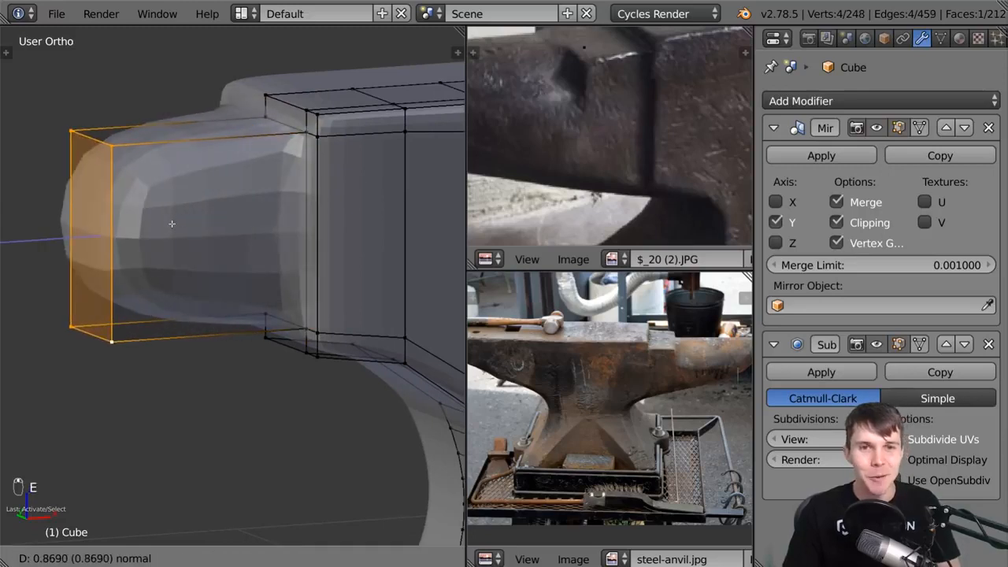
pyautogui.click(232, 234)
pyautogui.press('Tab')
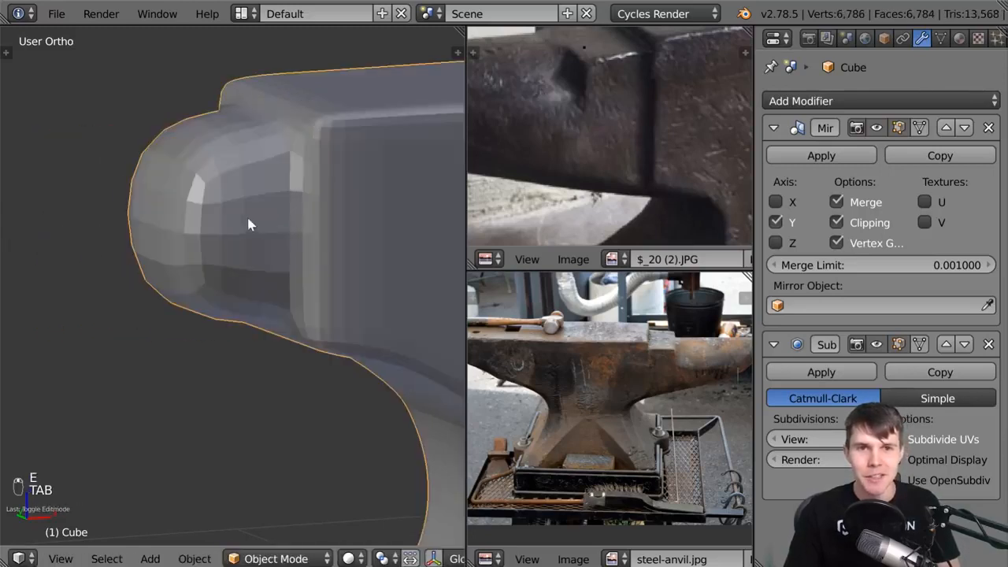
# Compare the extruded horn base with the reference photo, and widen the 3D viewport by narrowing the reference and properties areas.
pyautogui.moveTo(247, 223); pyautogui.dragTo(223, 145, button='middle')
pyautogui.scroll(-2, 598, 118)
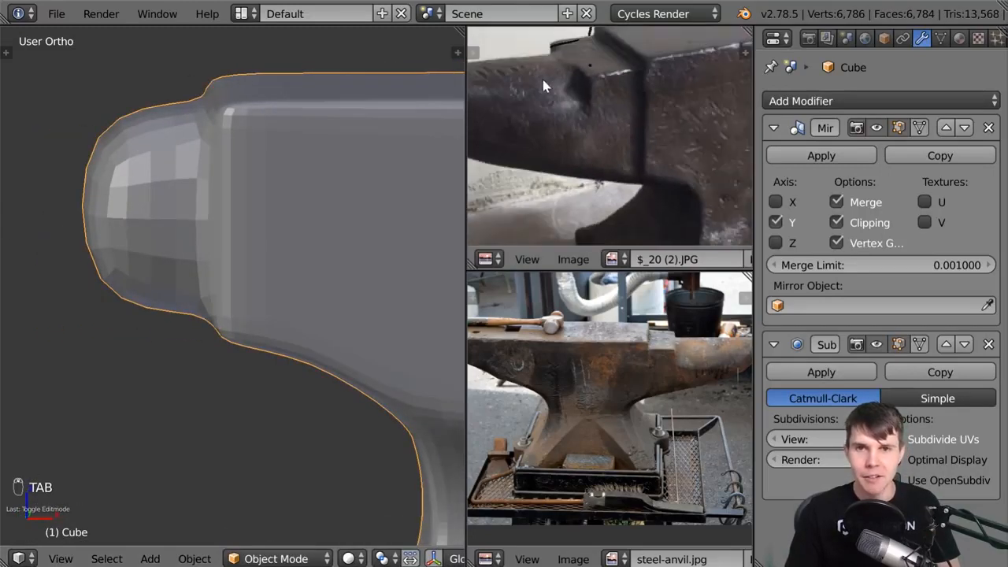
pyautogui.moveTo(597, 63); pyautogui.dragTo(612, 101, button='middle')
pyautogui.moveTo(407, 325); pyautogui.dragTo(394, 221, button='middle')
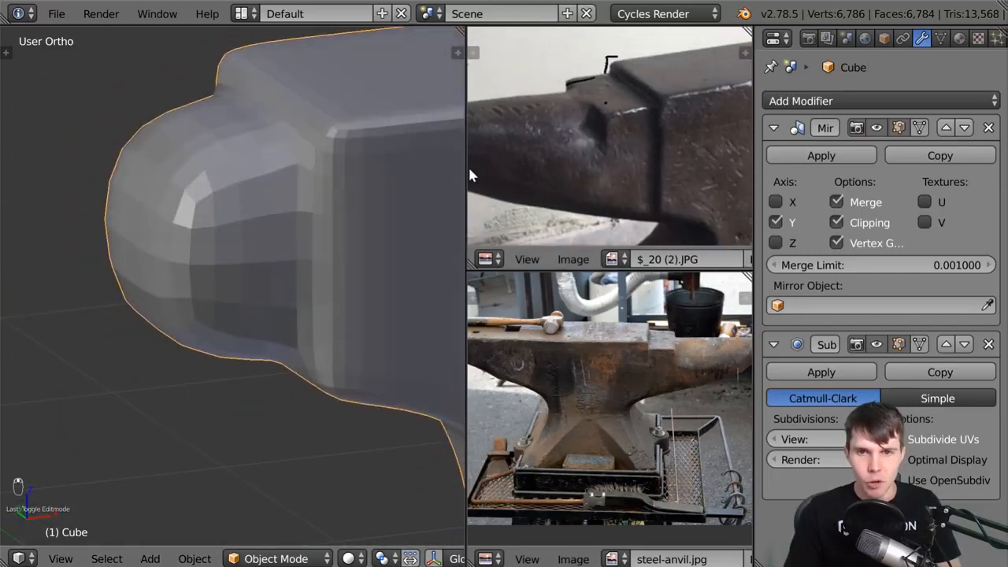
pyautogui.moveTo(752, 202); pyautogui.dragTo(889, 202)
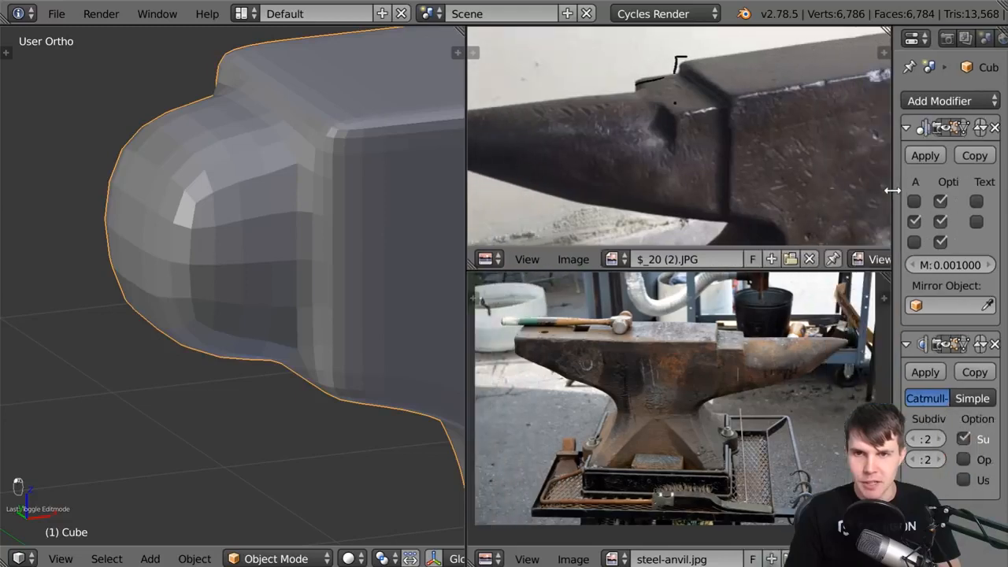
pyautogui.moveTo(466, 167); pyautogui.dragTo(646, 167)
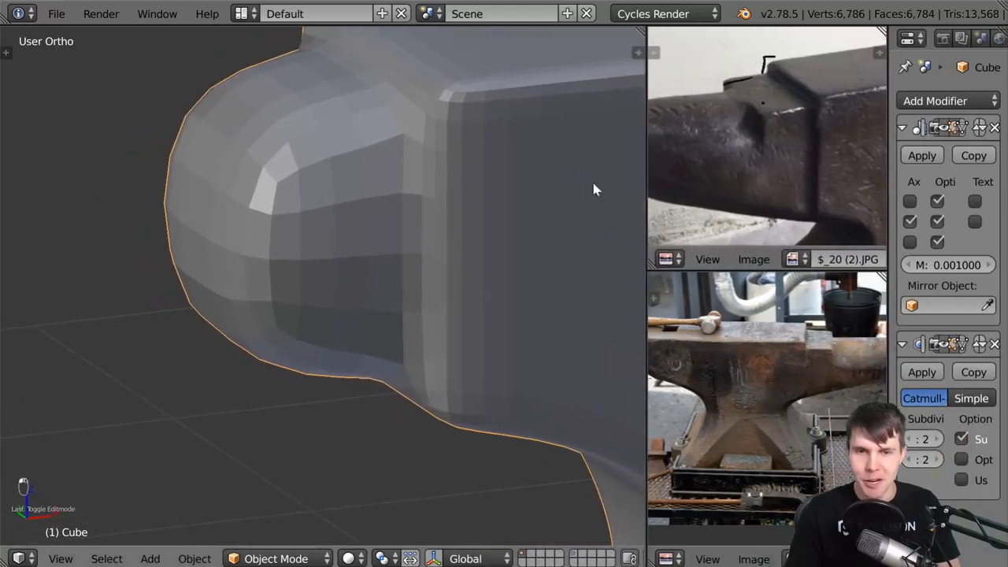
pyautogui.scroll(-2, 446, 226)
pyautogui.moveTo(370, 259); pyautogui.dragTo(307, 243, button='middle')
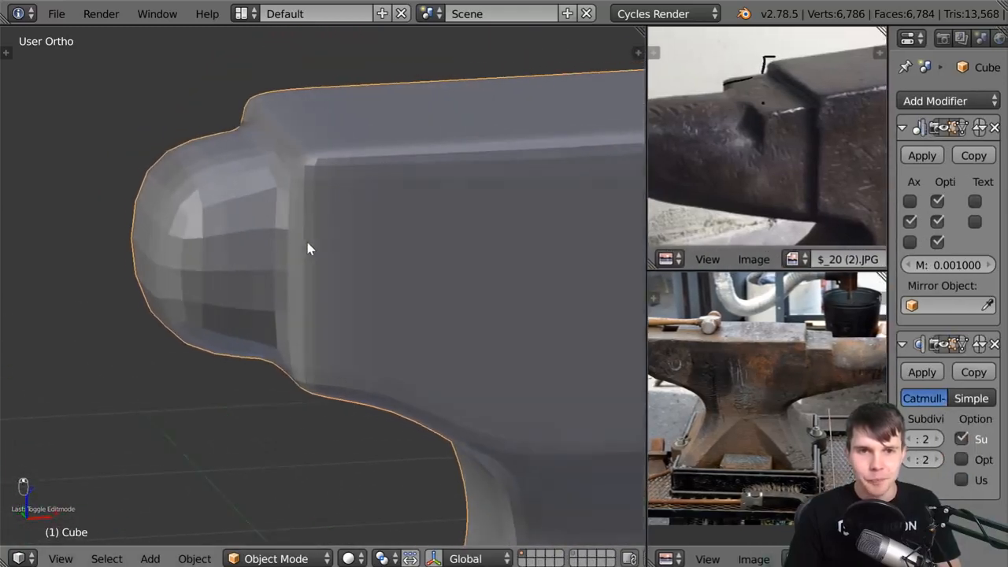
# Return to Edit Mode and examine the tapering horn up close in the $_20 (2).JPG reference photo.
pyautogui.press('Tab')
pyautogui.moveTo(267, 207); pyautogui.dragTo(364, 223, button='middle')
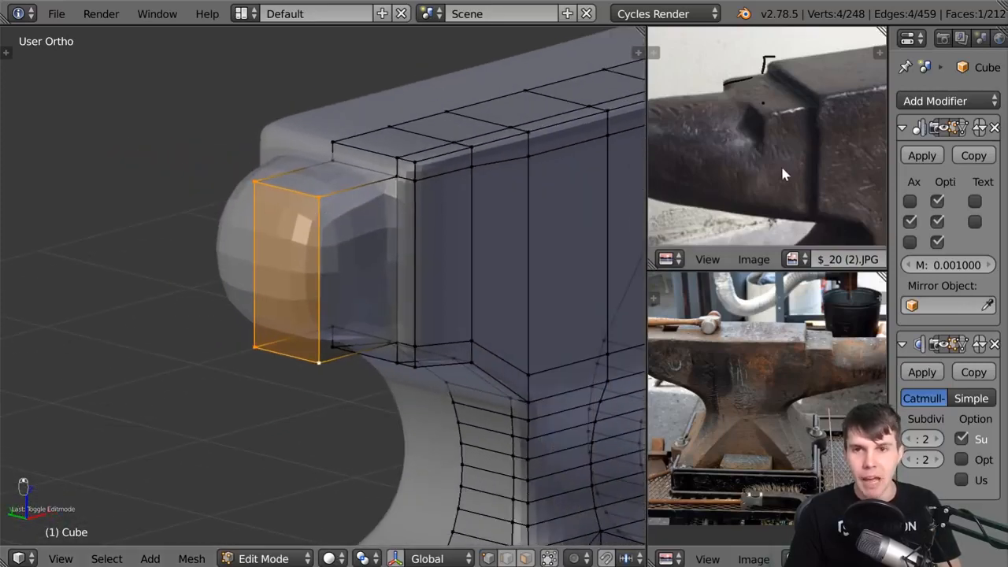
pyautogui.scroll(4, 780, 164)
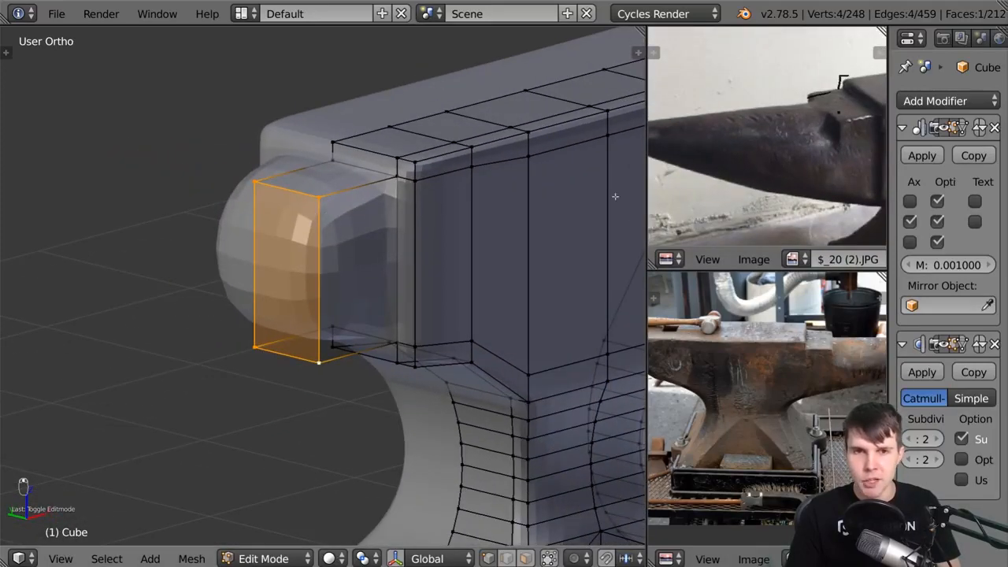
pyautogui.scroll(2, 820, 110)
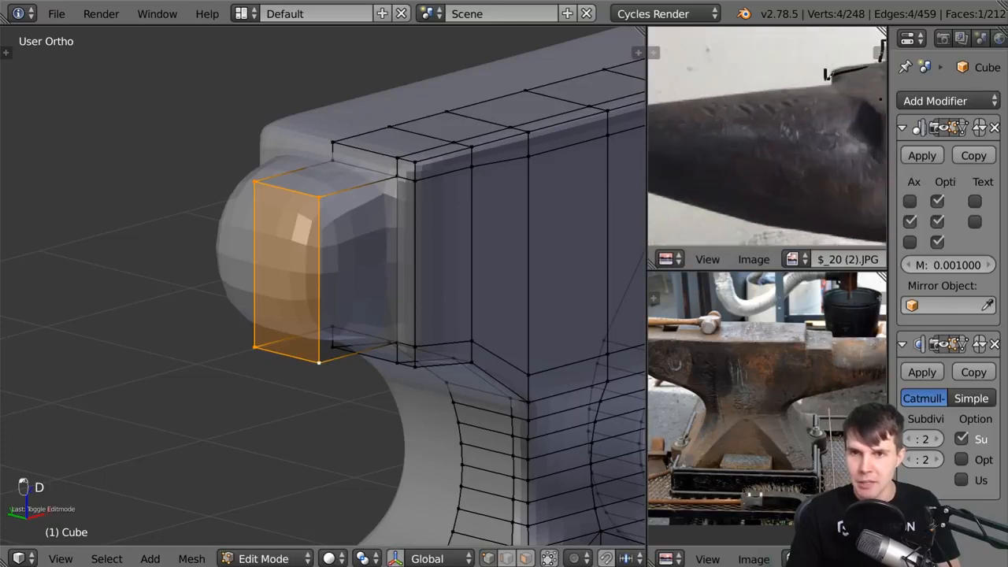
# Examine the horn's shape in the $_20 (2).JPG reference photo and check the model's vertices where the horn base meets the anvil body.
pyautogui.scroll(-3, 825, 75)
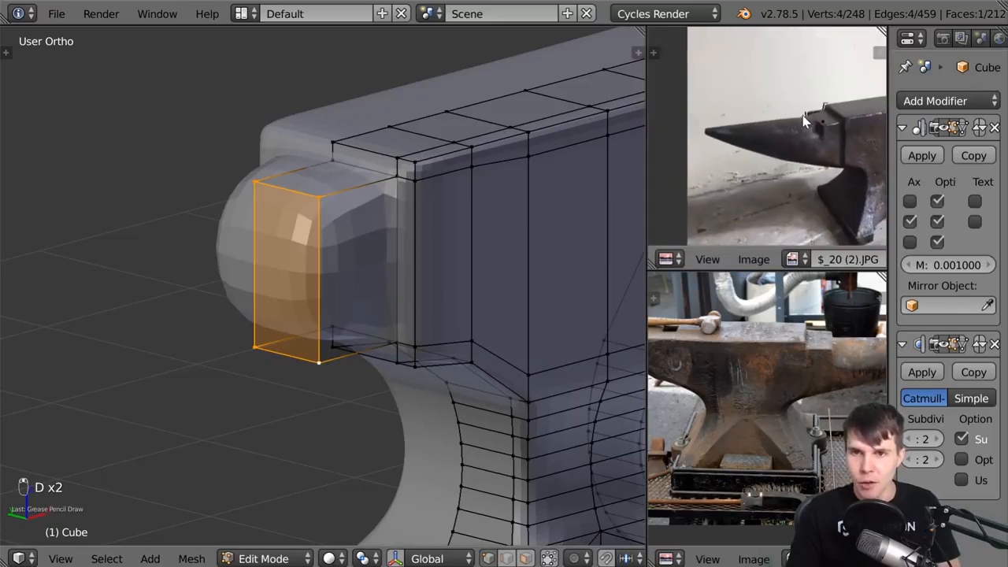
pyautogui.moveTo(393, 236)
pyautogui.mouseDown(button='middle')
pyautogui.moveTo(285, 270)
pyautogui.moveTo(391, 217)
pyautogui.mouseUp(button='middle')
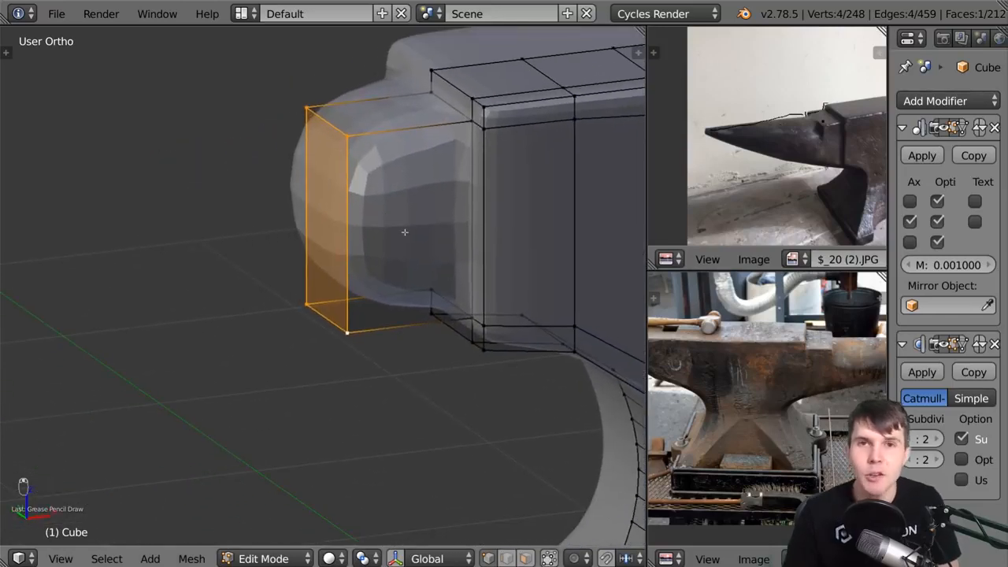
pyautogui.moveTo(447, 131); pyautogui.dragTo(465, 134, button='middle')
pyautogui.rightClick(472, 133)
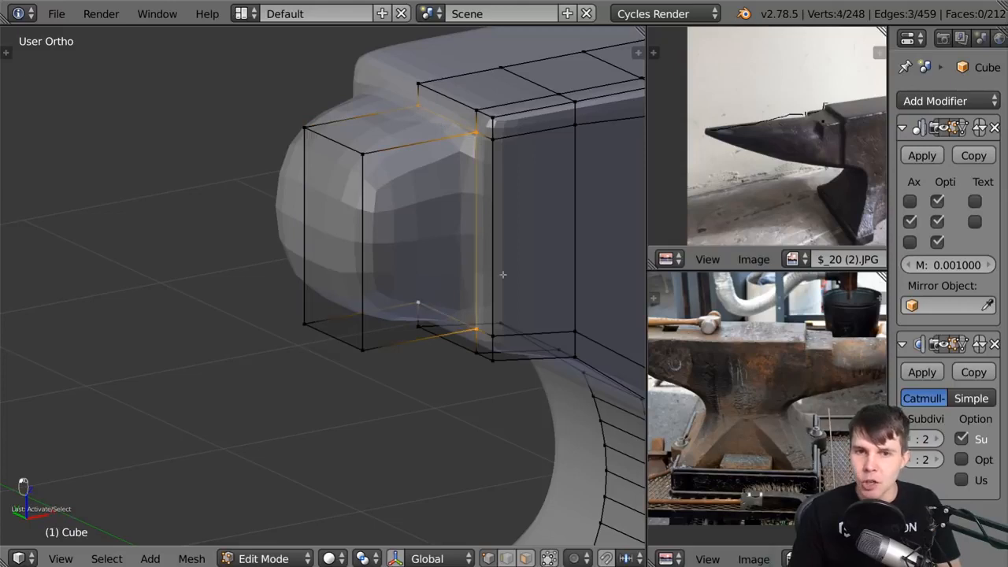
pyautogui.keyDown('alt'); pyautogui.rightClick(481, 142); pyautogui.keyUp('alt')
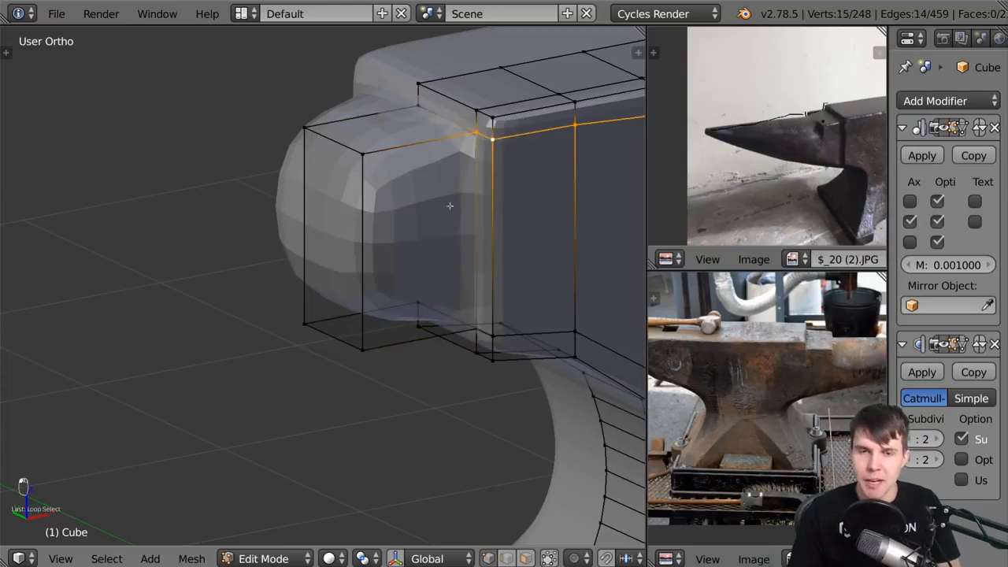
# Select the four outer vertices of the horn base's end face.
pyautogui.scroll(1, 389, 179)
pyautogui.keyDown('shift'); pyautogui.moveTo(390, 178); pyautogui.dragTo(395, 211, button='middle'); pyautogui.keyUp('shift')
pyautogui.rightClick(375, 160)
pyautogui.keyDown('shift'); pyautogui.rightClick(374, 394); pyautogui.keyUp('shift')
pyautogui.keyDown('shift'); pyautogui.rightClick(306, 365); pyautogui.keyUp('shift')
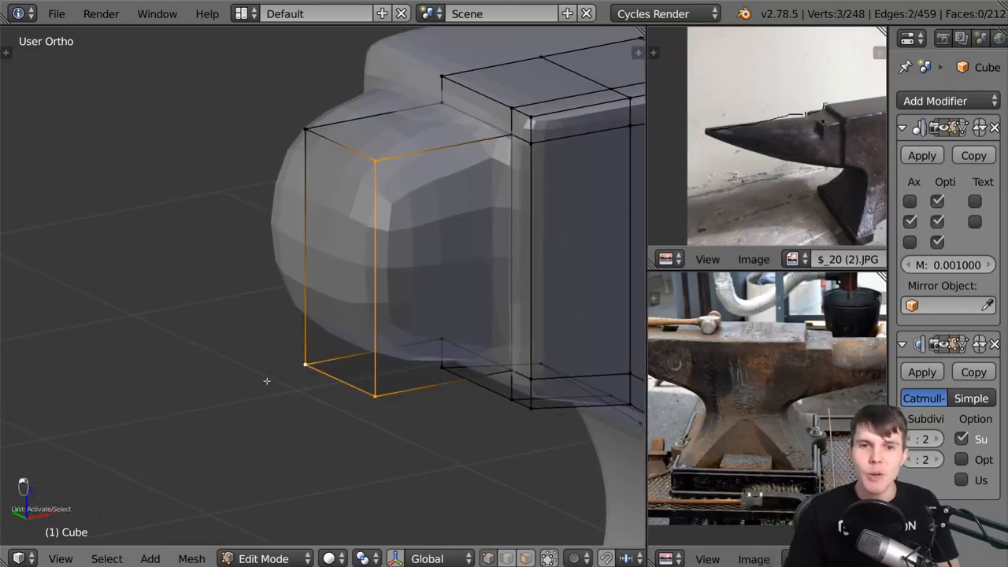
pyautogui.keyDown('shift'); pyautogui.rightClick(313, 150); pyautogui.keyUp('shift')
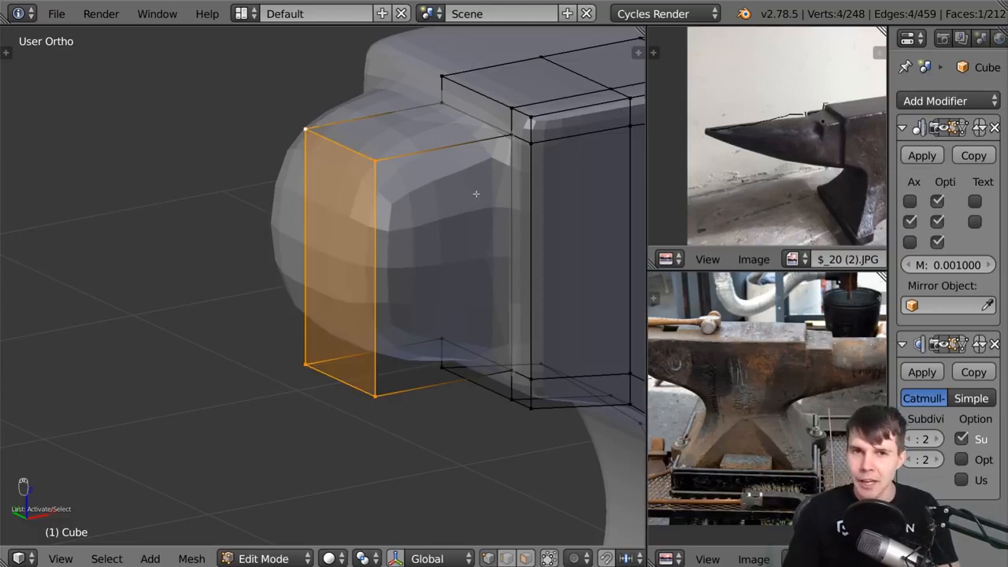
# Try an inset on the horn base's end face, and undo it.
pyautogui.press('i')
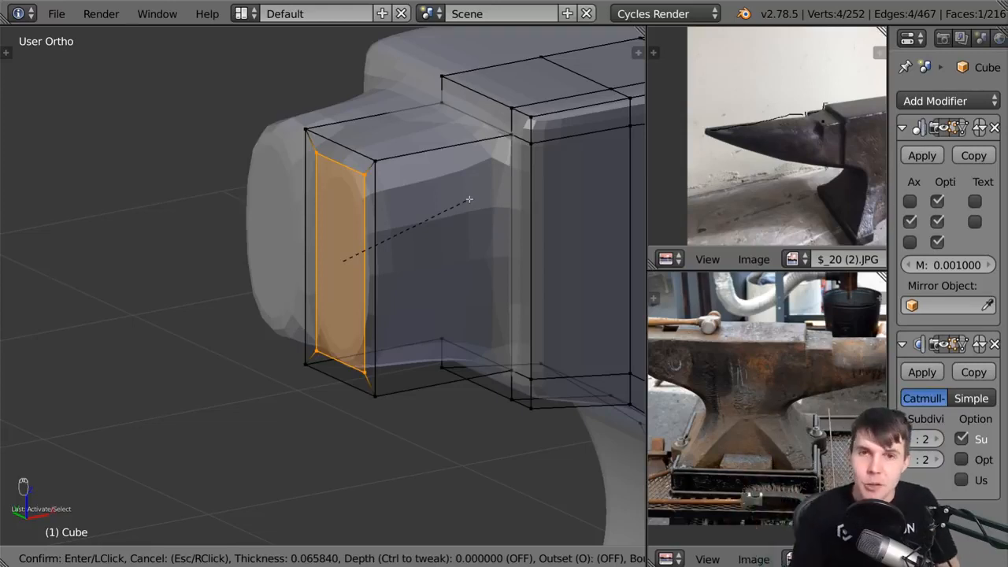
pyautogui.click(472, 197)
pyautogui.moveTo(472, 197); pyautogui.dragTo(503, 127, button='middle')
pyautogui.moveTo(468, 196); pyautogui.dragTo(413, 193, button='middle')
pyautogui.scroll(-2, 413, 194)
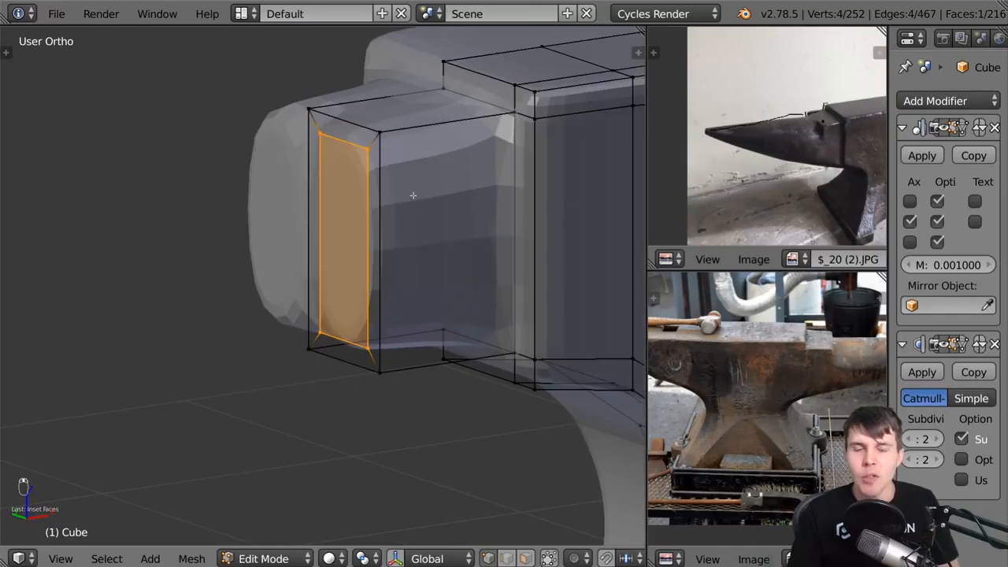
pyautogui.hotkey('ctrl', 'z')
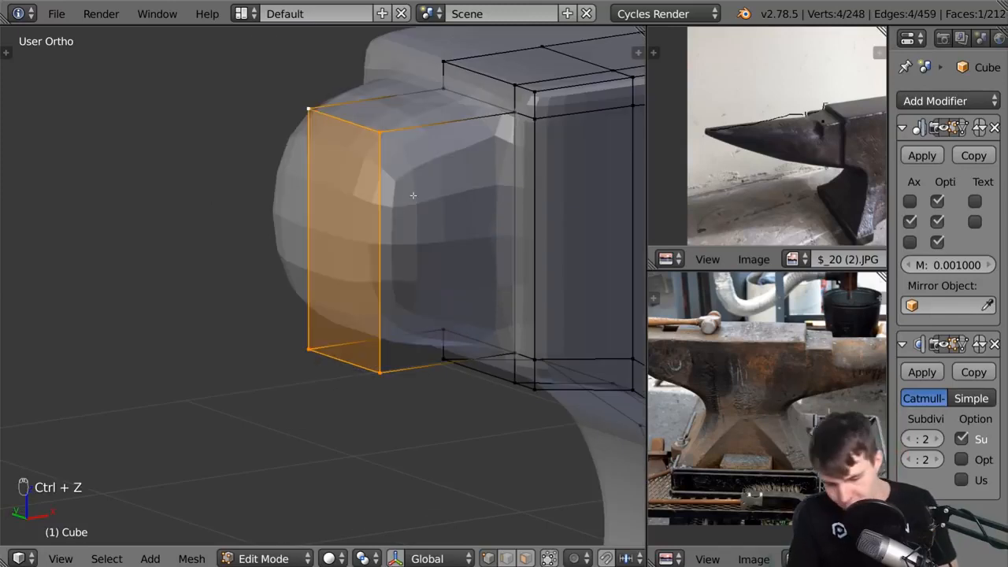
# Try insetting the horn base's end face on all sides and extruding the inner face outward.
pyautogui.press('i')
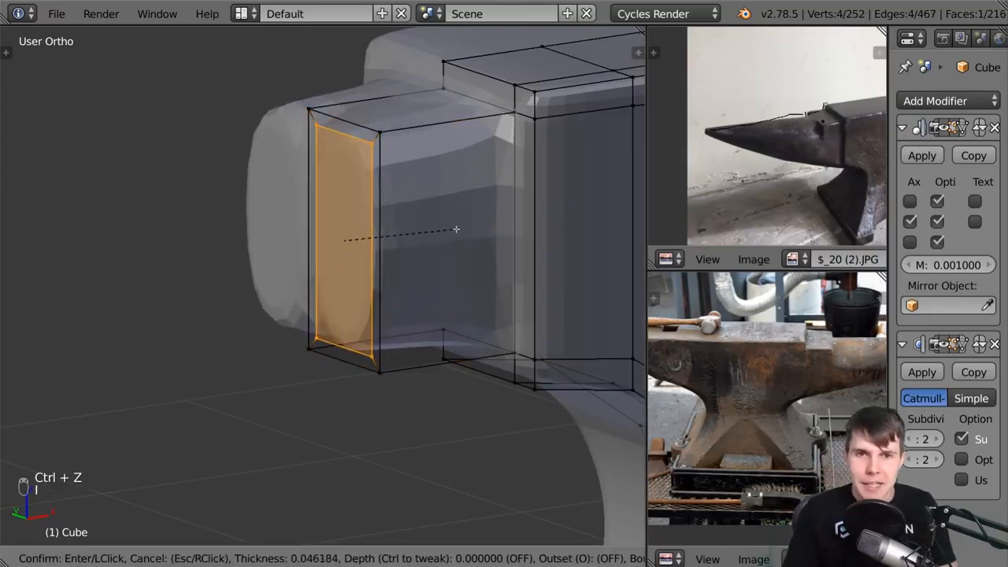
pyautogui.click(450, 227)
pyautogui.moveTo(449, 228); pyautogui.dragTo(372, 155, button='middle')
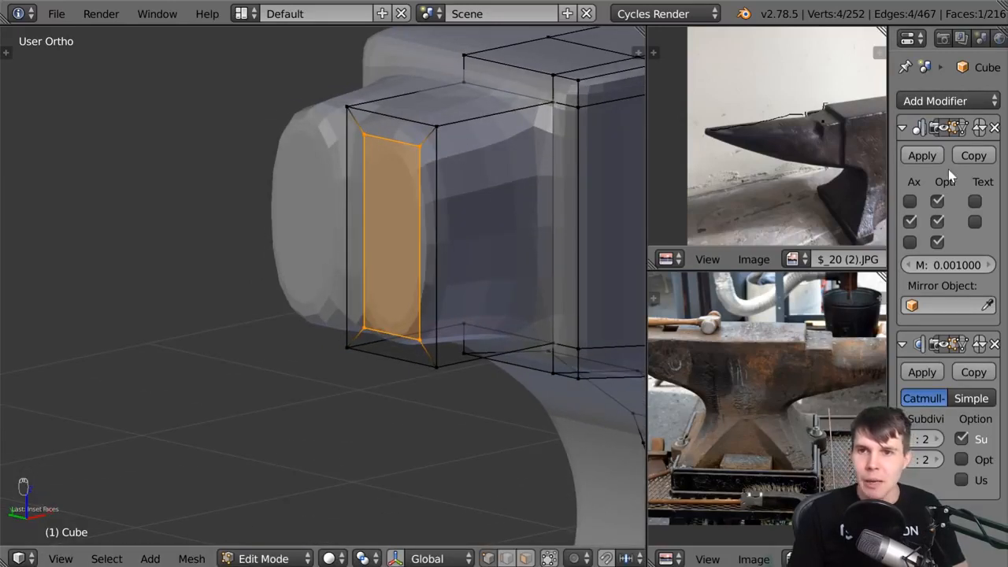
pyautogui.moveTo(531, 240); pyautogui.dragTo(436, 283, button='middle')
pyautogui.press('e')
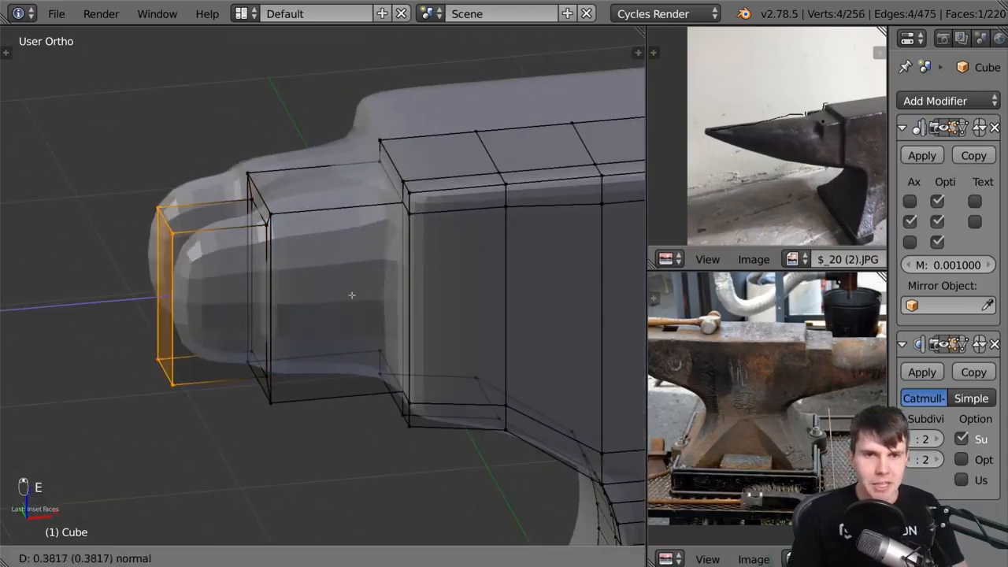
pyautogui.click(319, 298)
pyautogui.moveTo(319, 298); pyautogui.dragTo(426, 352, button='middle')
# Undo the trial extrusion and inset back to the plain horn base with its end face selected.
pyautogui.hotkey('ctrl', 'z')
pyautogui.moveTo(397, 281)
pyautogui.mouseDown(button='middle')
pyautogui.moveTo(384, 339)
pyautogui.moveTo(381, 275)
pyautogui.mouseUp(button='middle')
pyautogui.rightClick(385, 339)
pyautogui.hotkey('ctrl', 'z')
pyautogui.hotkey('ctrl', 'z')
pyautogui.hotkey('ctrl', 'z')
pyautogui.hotkey('ctrl', 'z')
pyautogui.hotkey('ctrl', 'z')
pyautogui.hotkey('ctrl', 'z')
pyautogui.hotkey('ctrl', 'z')
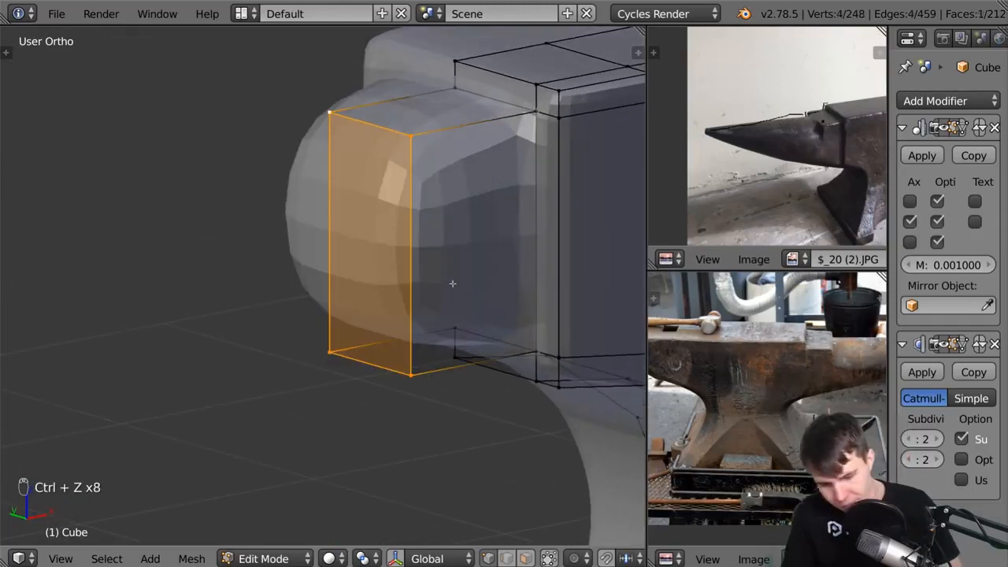
# Inset the horn base's end face by about 0.074 with Boundary off, so no inset forms along the mirror seam.
pyautogui.press('i')
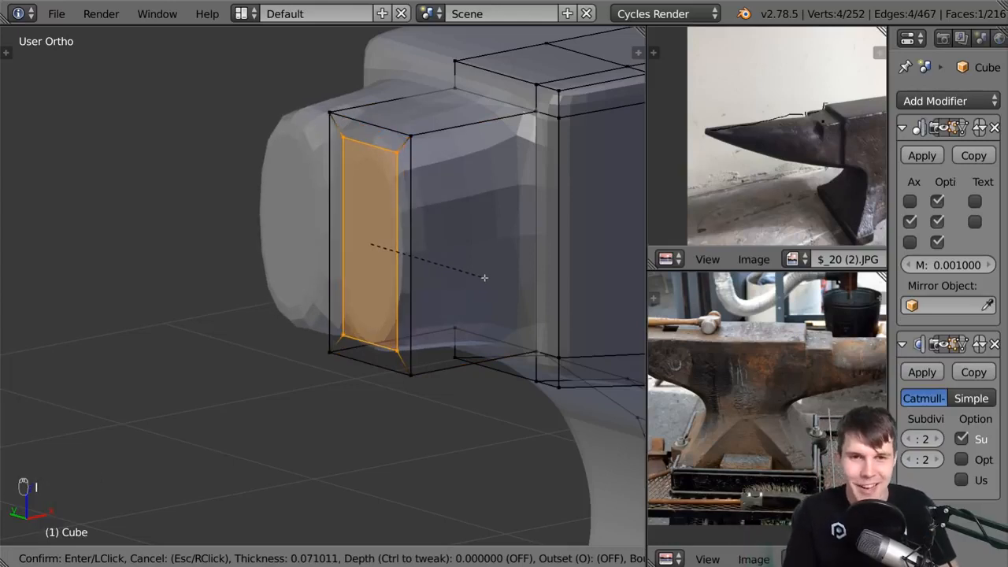
pyautogui.press('b')
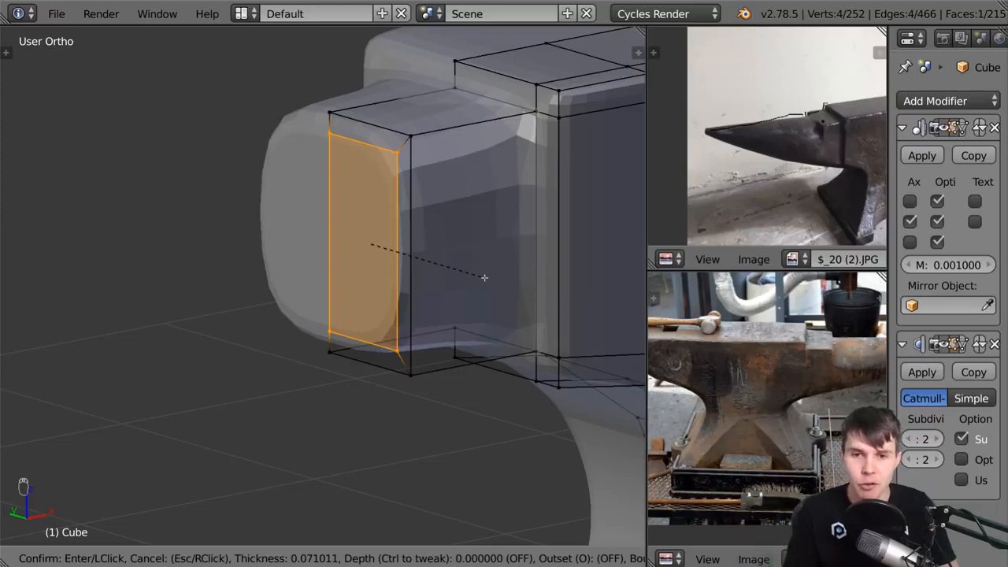
pyautogui.press('b')
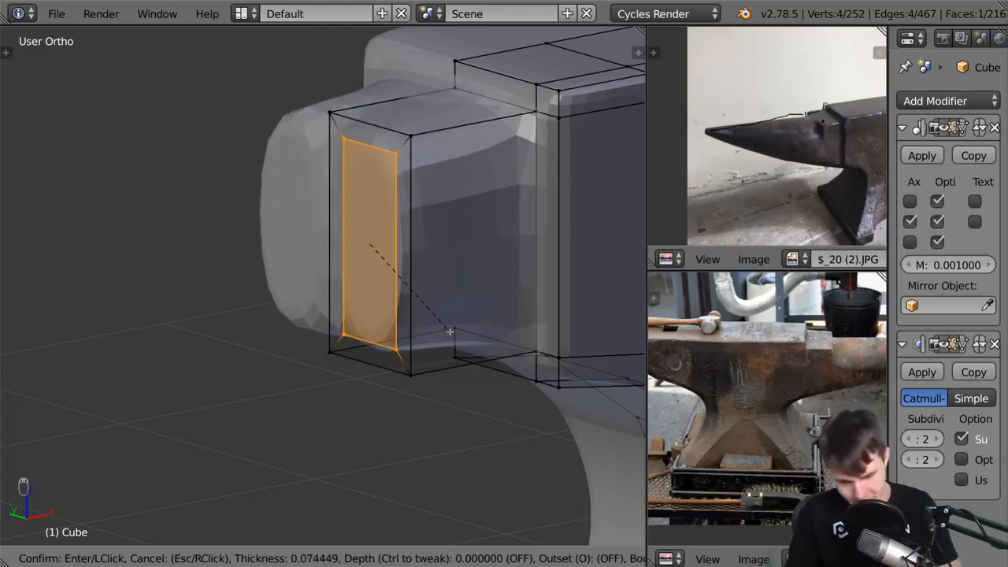
pyautogui.press('b')
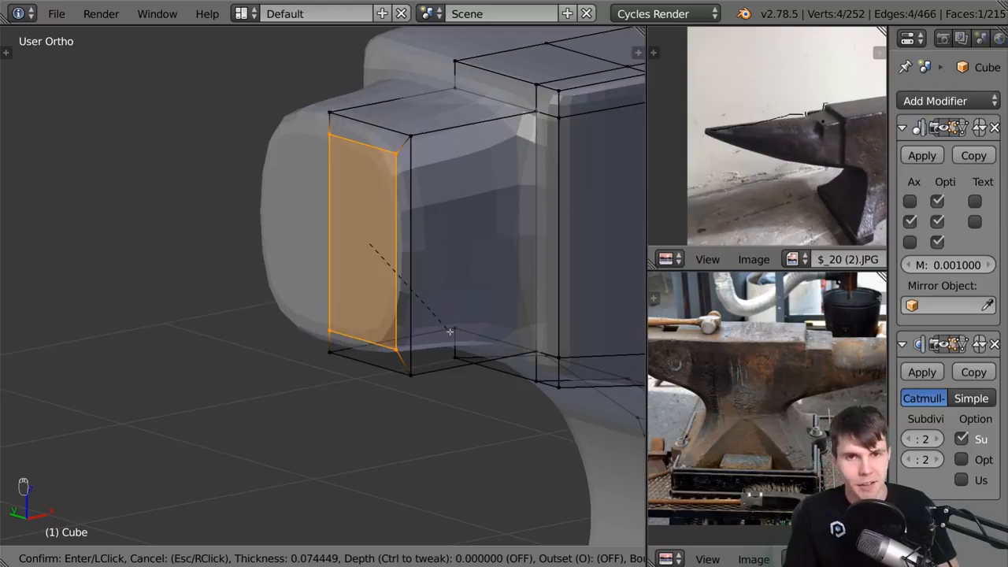
pyautogui.click(450, 332)
# Extrude the inset face outward to form the long section of the horn.
pyautogui.moveTo(450, 332)
pyautogui.mouseDown(button='middle')
pyautogui.moveTo(299, 327)
pyautogui.moveTo(443, 349)
pyautogui.mouseUp(button='middle')
pyautogui.scroll(-2, 299, 327)
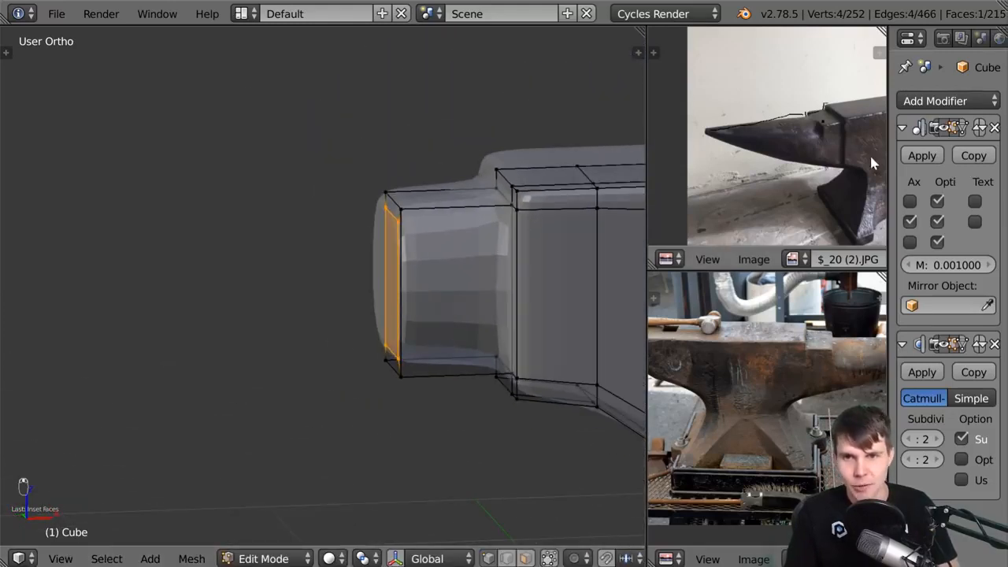
pyautogui.press('e')
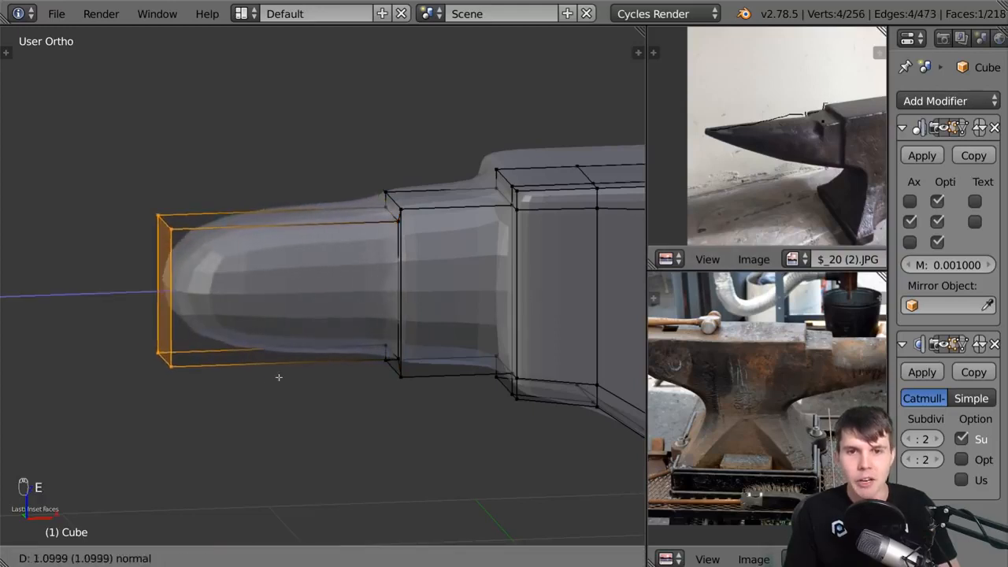
pyautogui.click(136, 420)
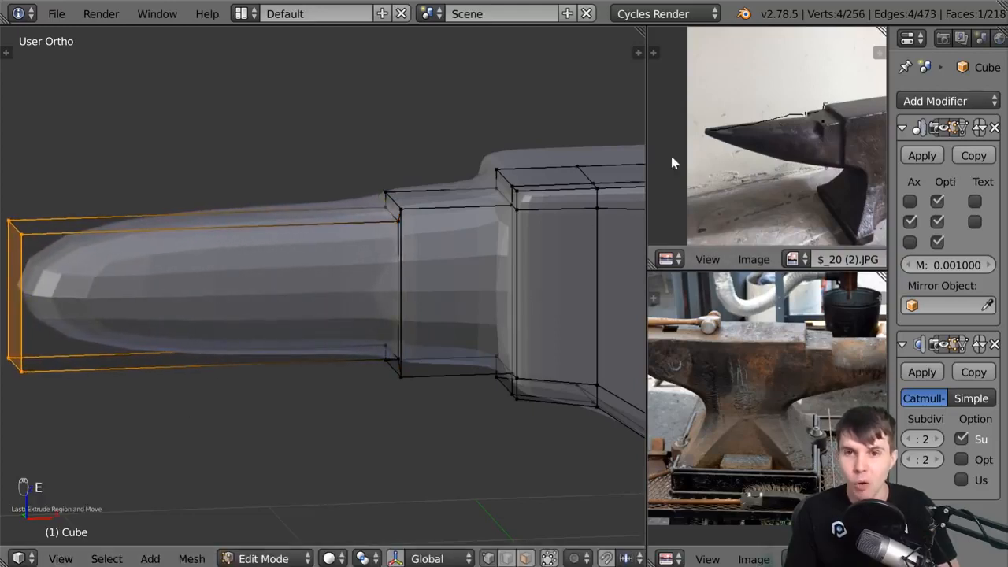
# Compare the extruded horn's length and profile with the horns in both anvil reference photos.
pyautogui.scroll(-1, 778, 169)
pyautogui.scroll(-6, 585, 290)
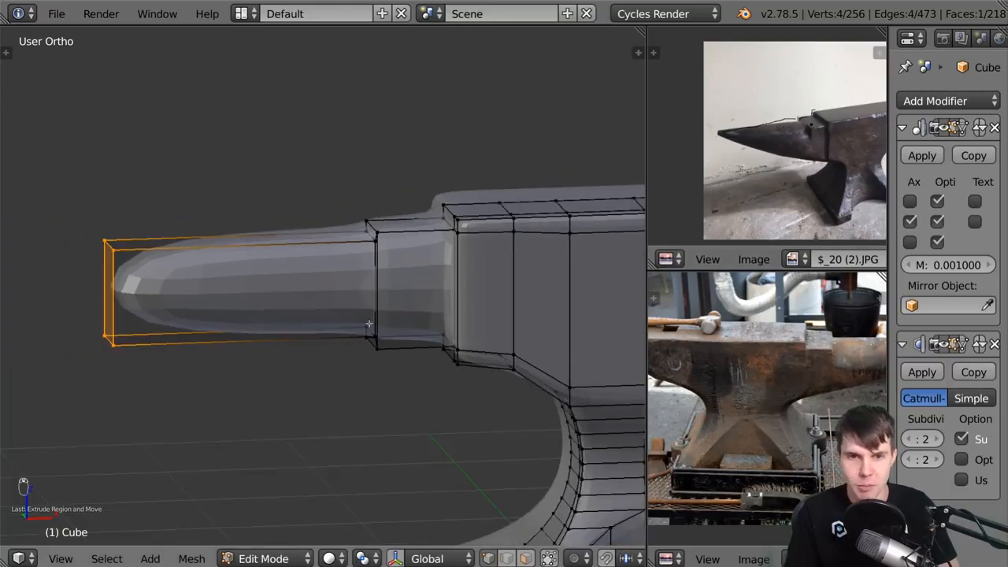
pyautogui.scroll(-2, 792, 141)
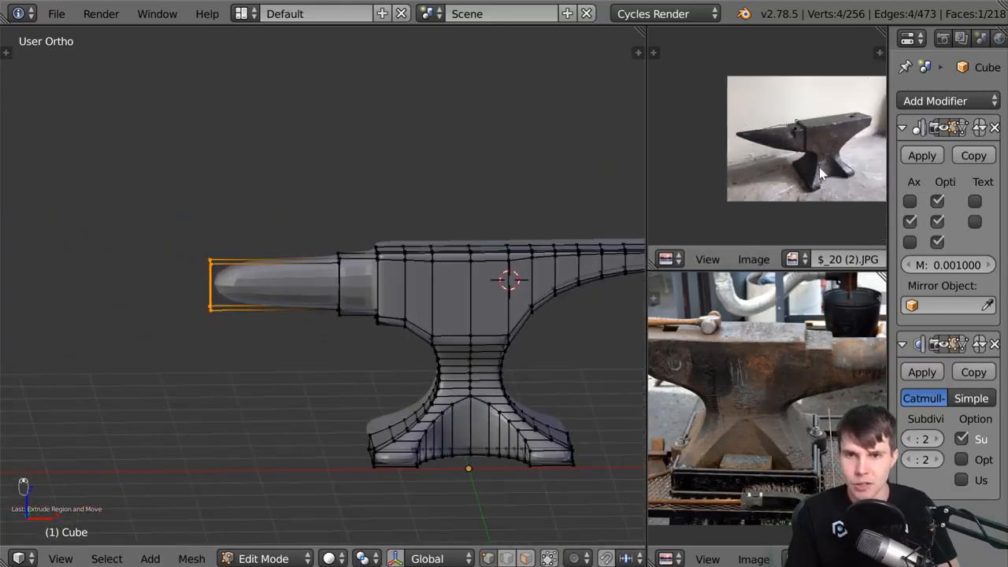
pyautogui.scroll(-1, 716, 376)
pyautogui.scroll(-2, 732, 376)
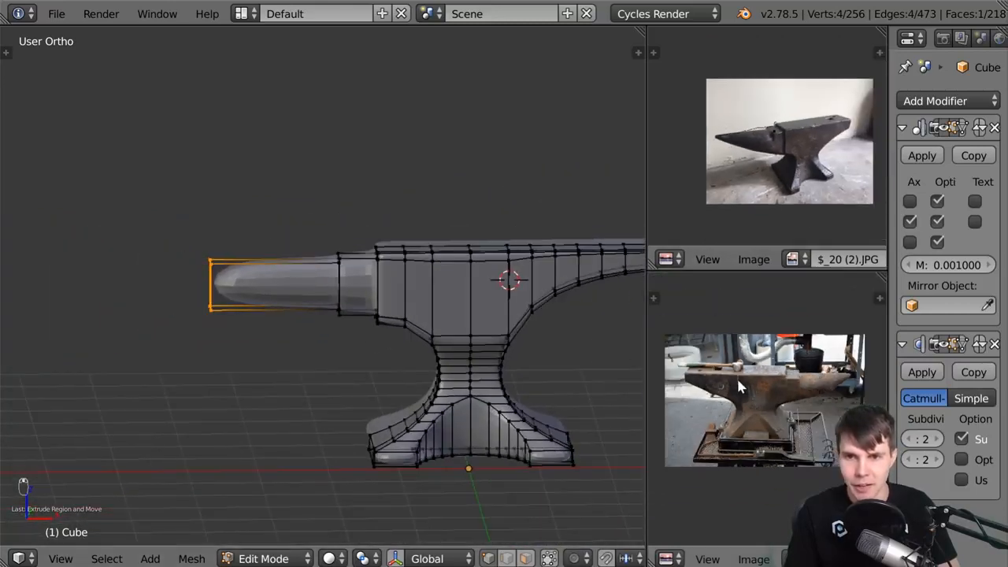
pyautogui.scroll(2, 737, 377)
pyautogui.scroll(-1, 740, 377)
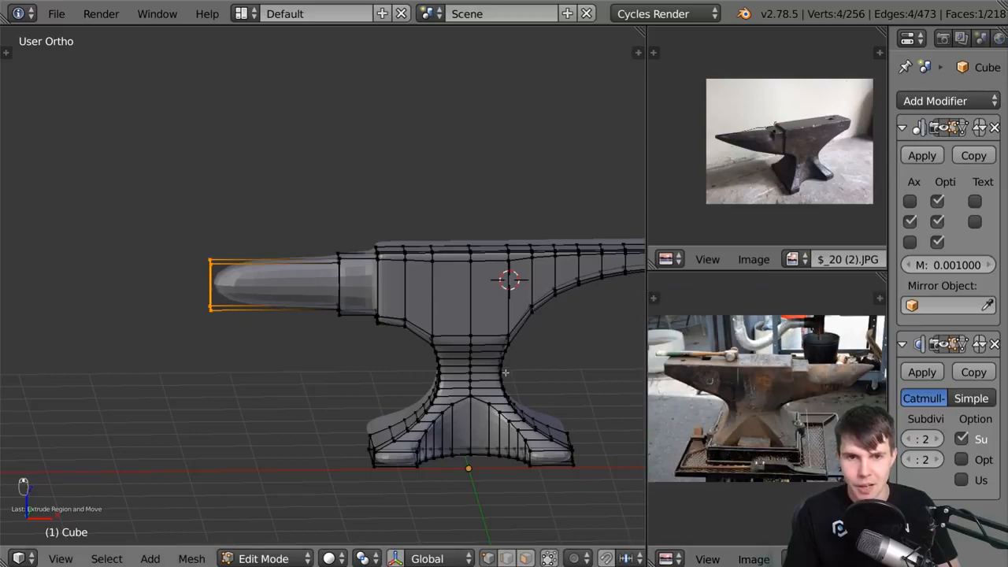
pyautogui.scroll(5, 278, 350)
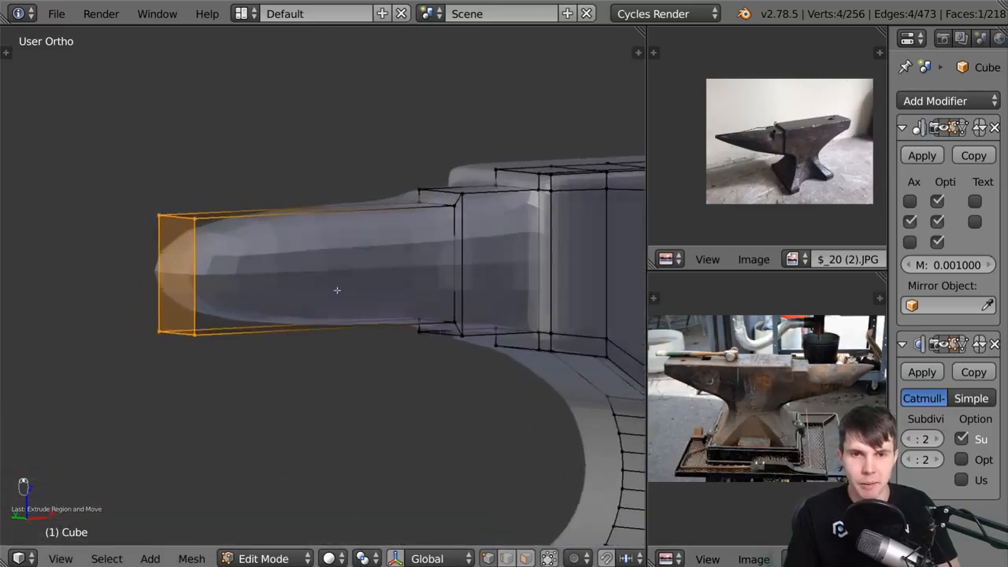
pyautogui.scroll(3, 839, 116)
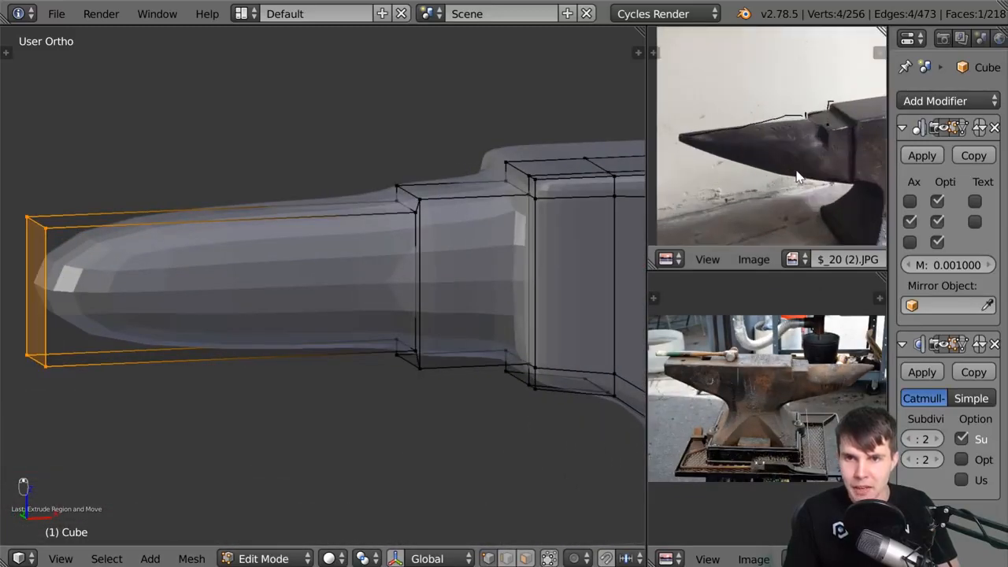
pyautogui.scroll(-1, 386, 329)
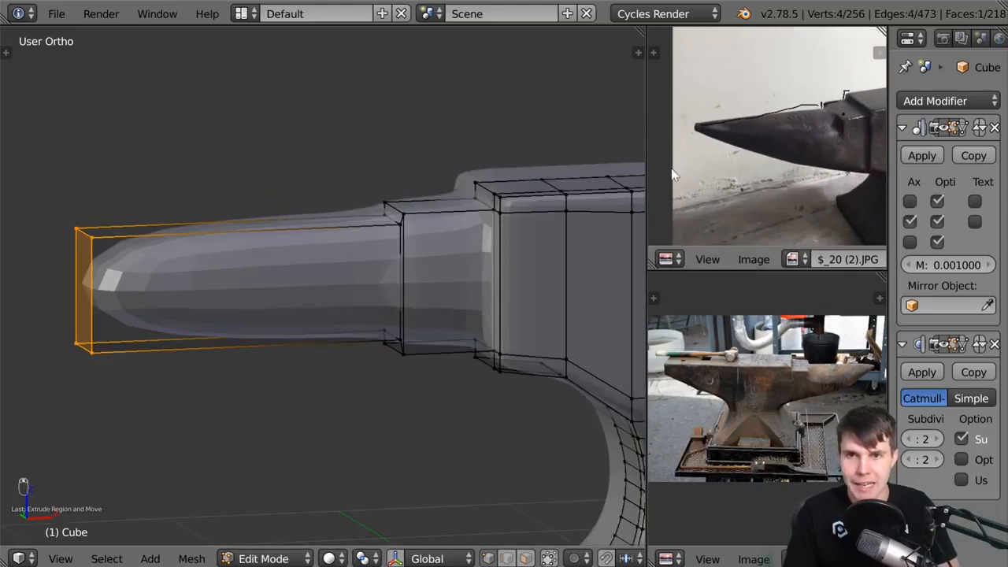
pyautogui.scroll(2, 725, 440)
pyautogui.moveTo(803, 370); pyautogui.dragTo(801, 380, button='middle')
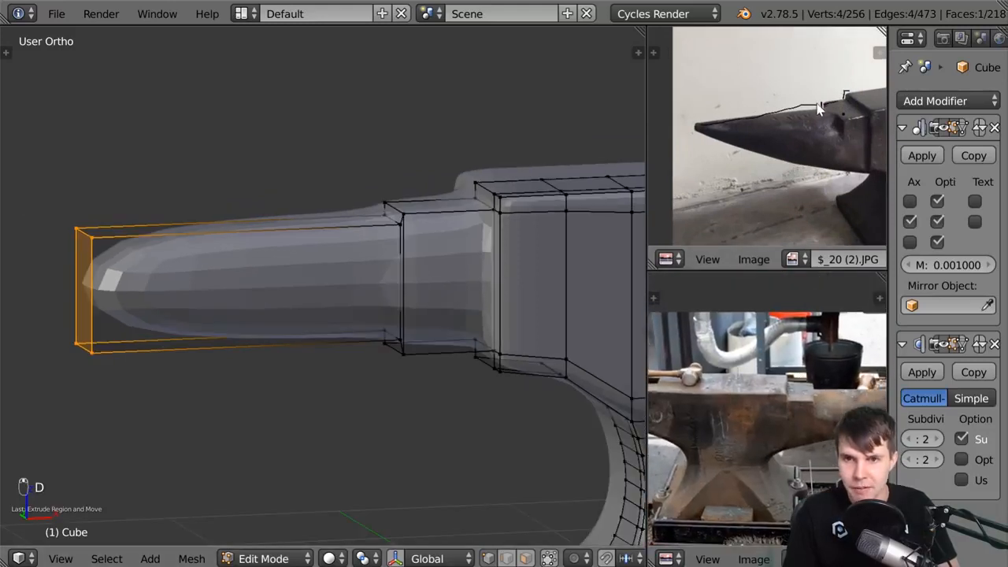
# Remove the grease pencil layer from the $_20 (2).JPG photo and draw a new stroke following the horn's top edge.
pyautogui.moveTo(819, 108); pyautogui.dragTo(665, 143)
pyautogui.press('n')
pyautogui.scroll(1, 826, 163)
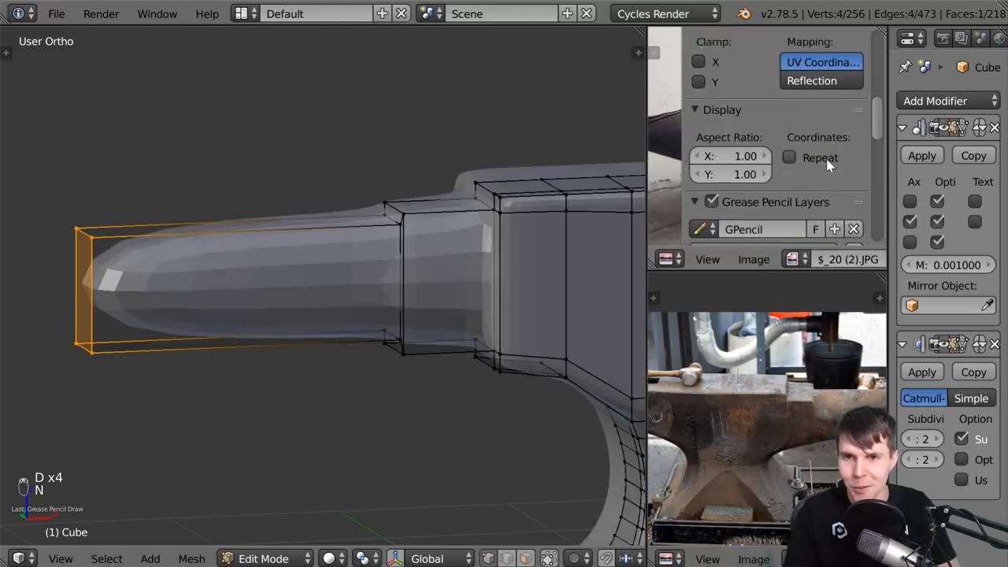
pyautogui.scroll(-3, 827, 163)
pyautogui.click(853, 167)
pyautogui.press('n')
pyautogui.press('d')
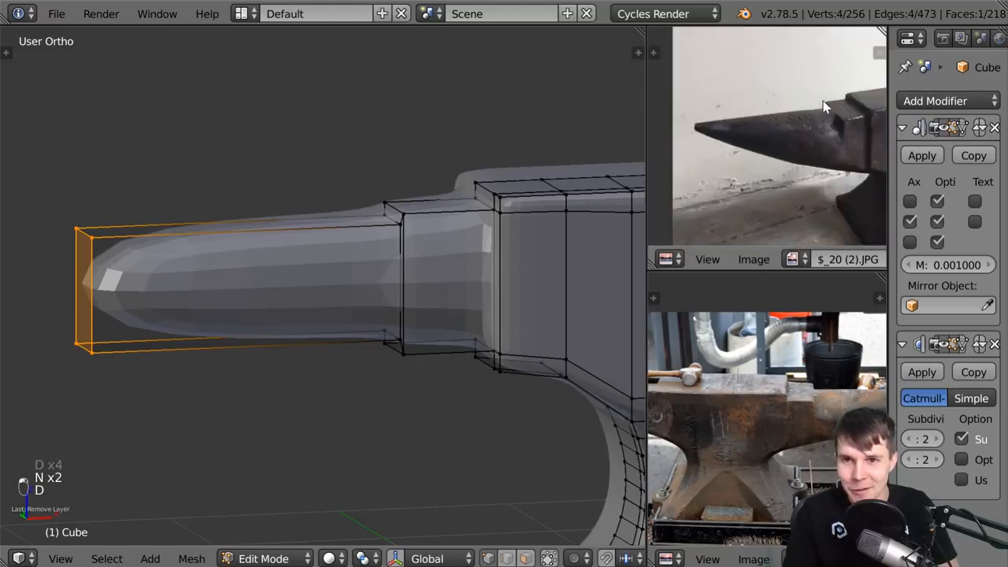
pyautogui.moveTo(730, 112); pyautogui.dragTo(696, 124)
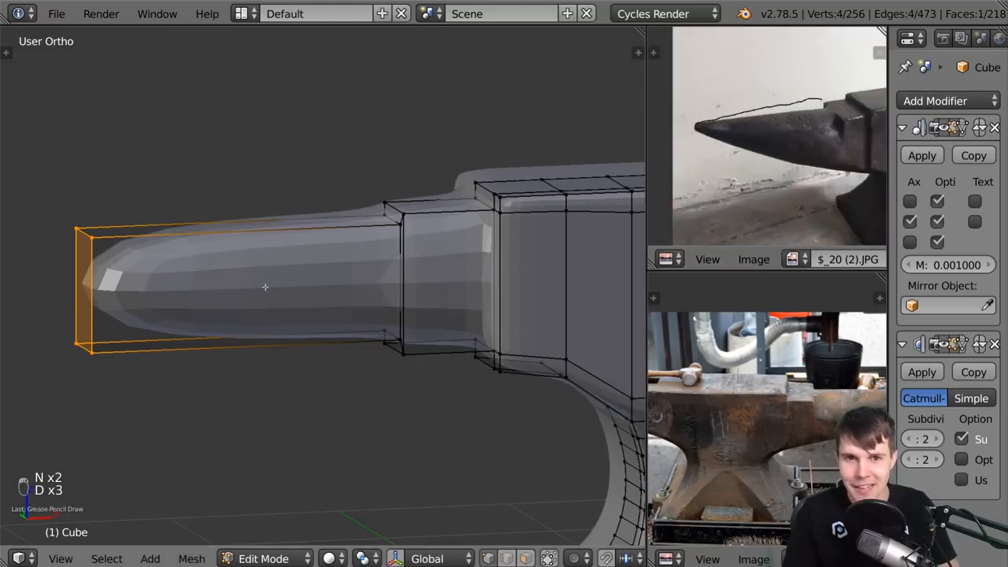
# Select the four vertices along the top face of the horn's long section to check its upper line.
pyautogui.moveTo(263, 285); pyautogui.dragTo(236, 285, button='middle')
pyautogui.rightClick(57, 230)
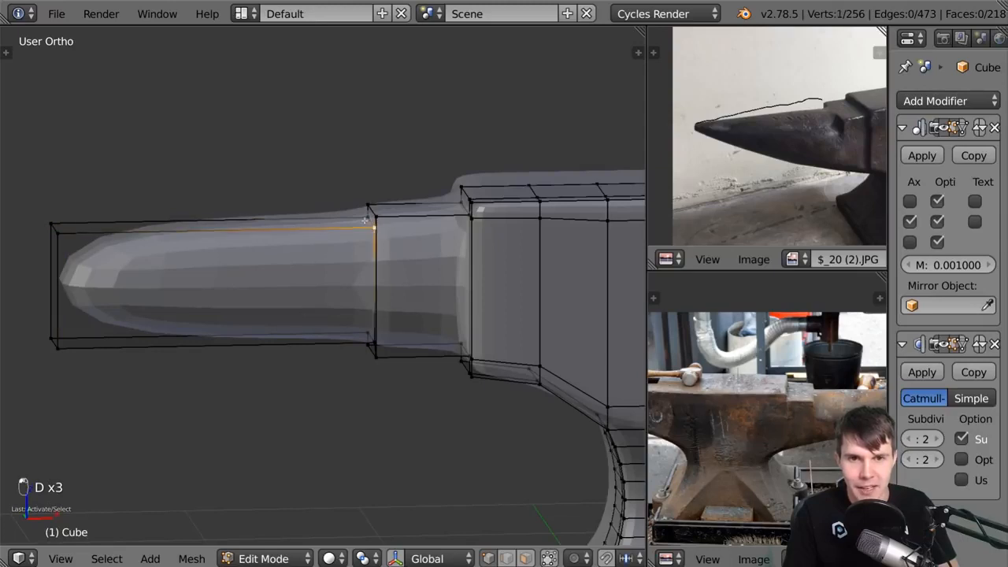
pyautogui.rightClick(60, 228)
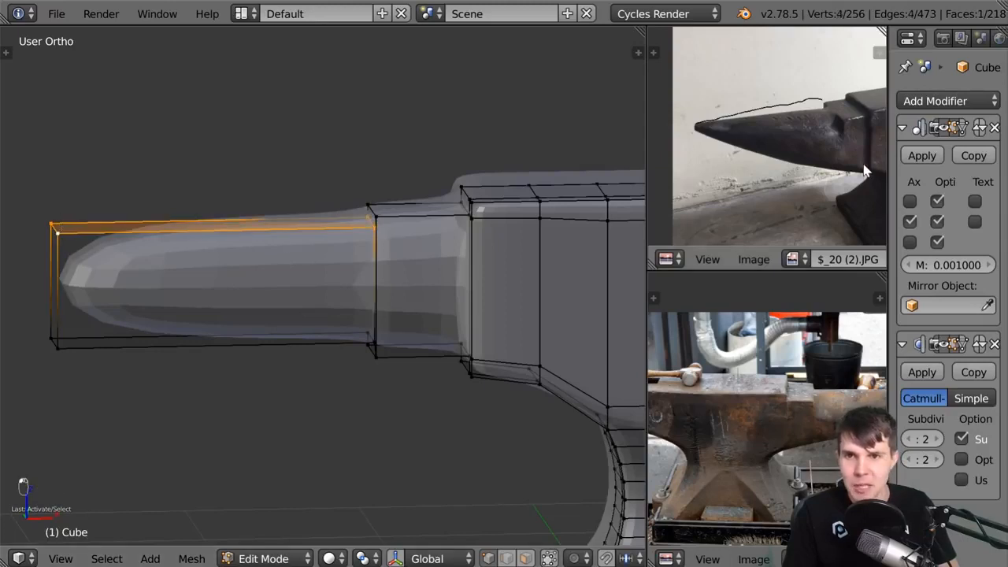
pyautogui.scroll(-2, 443, 292)
pyautogui.keyDown('shift'); pyautogui.moveTo(150, 322); pyautogui.dragTo(204, 313, button='middle'); pyautogui.keyUp('shift')
pyautogui.scroll(1, 204, 313)
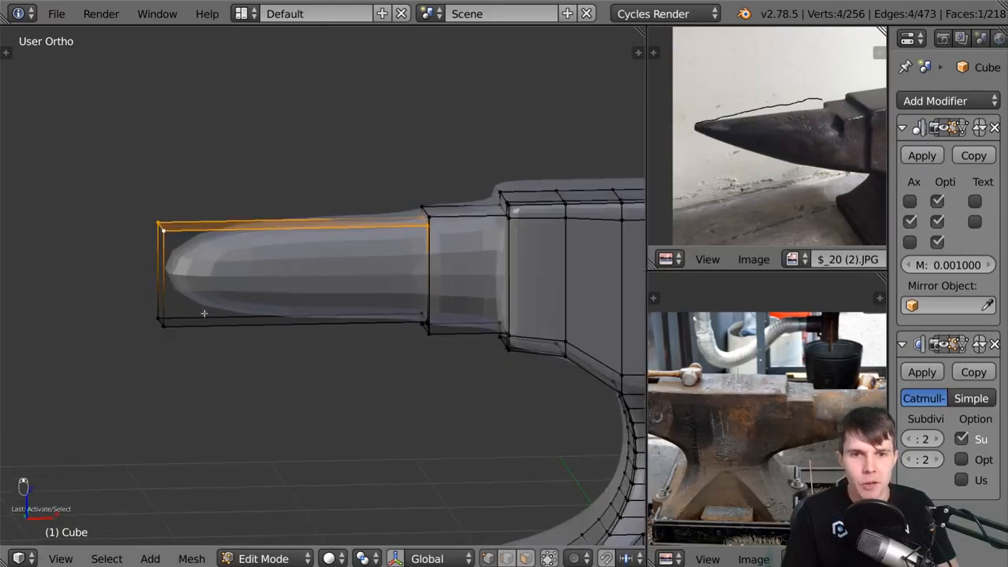
pyautogui.rightClick(163, 318)
pyautogui.keyDown('shift'); pyautogui.rightClick(162, 319); pyautogui.keyUp('shift')
pyautogui.press('g')
pyautogui.press('z')
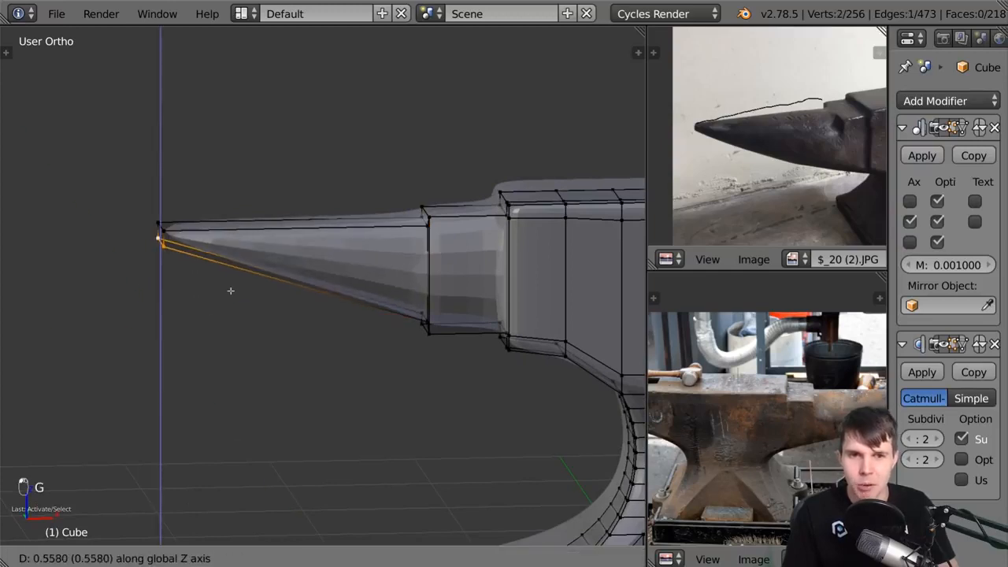
pyautogui.press('Escape')
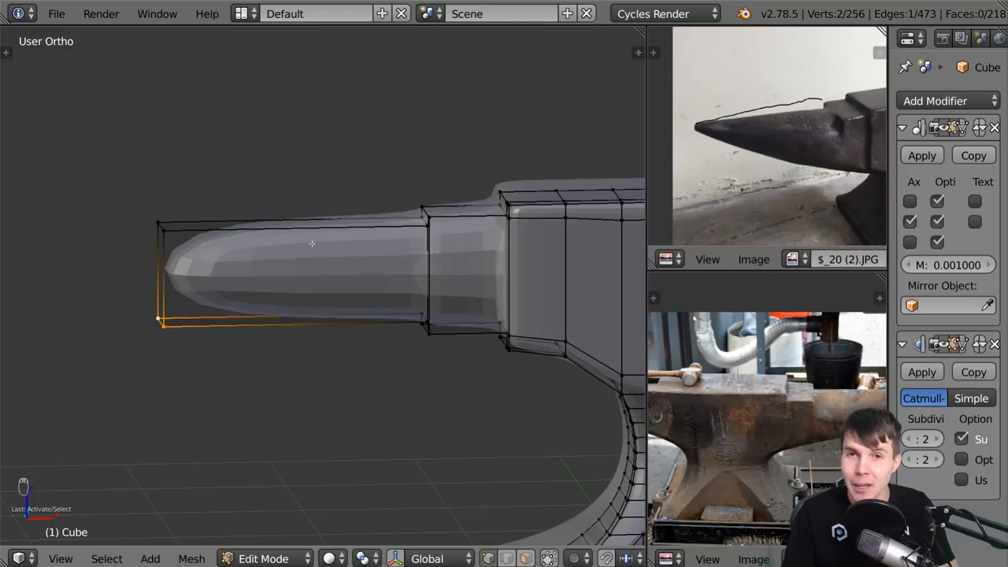
# Add two evenly spaced loop cuts across the horn's long section without sliding them.
pyautogui.hotkey('ctrl', 'r')
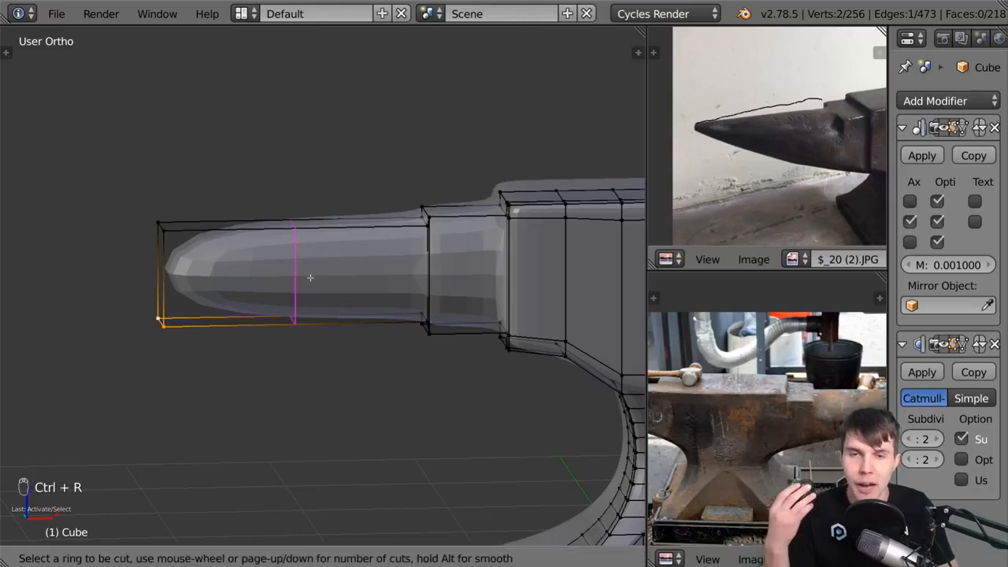
pyautogui.scroll(1, 311, 277)
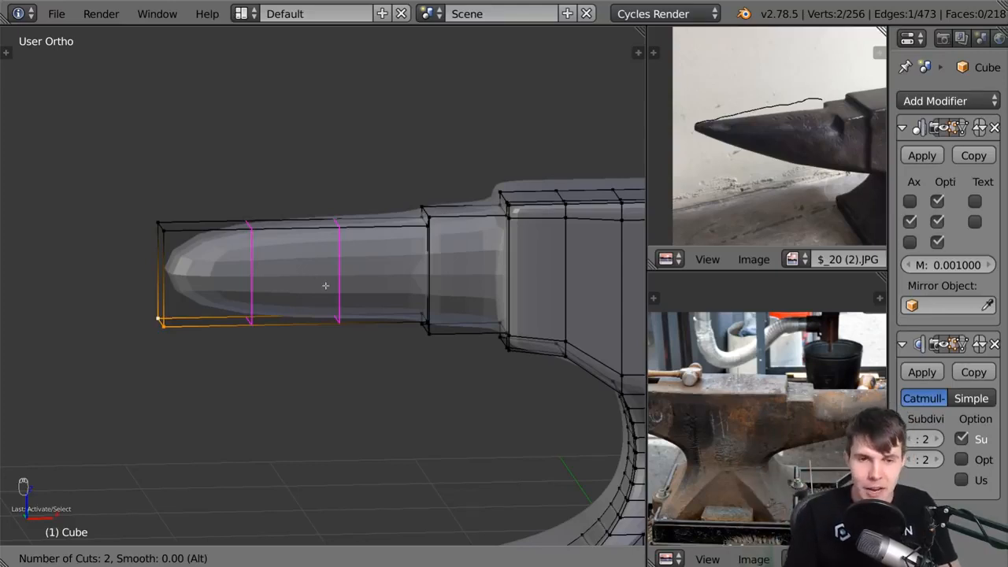
pyautogui.click(325, 285)
pyautogui.rightClick(325, 285)
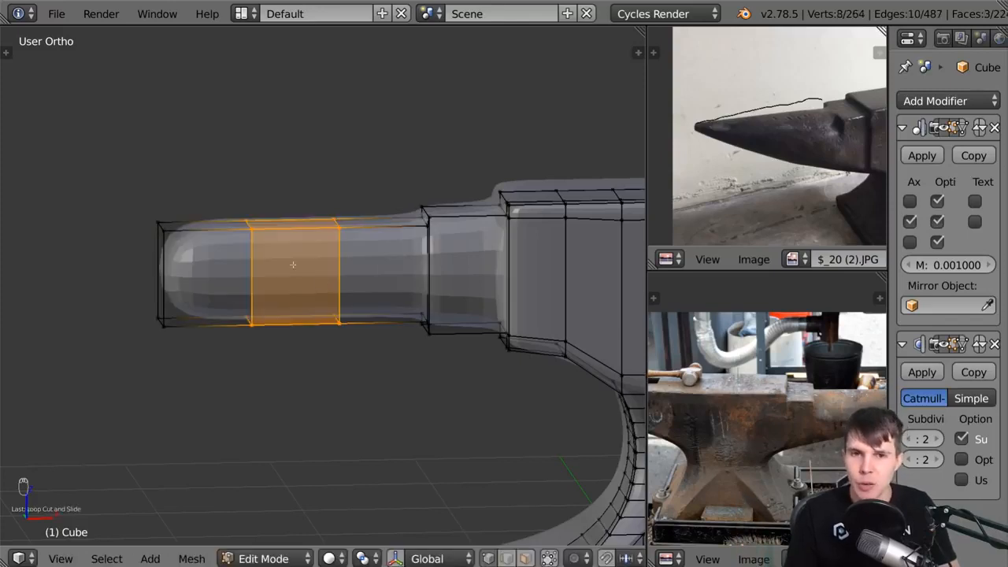
# Draw a grease pencil stroke along the curved underside of the anvil's heel in front view, for comparison with the horn.
pyautogui.moveTo(219, 239); pyautogui.dragTo(269, 293, button='middle')
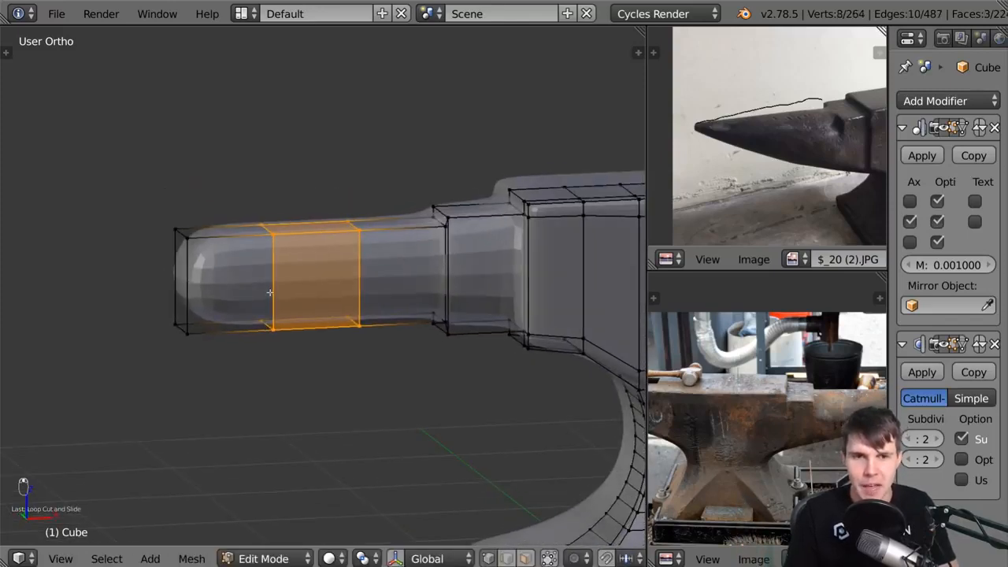
pyautogui.press('KP_1')
pyautogui.scroll(-4, 170, 276)
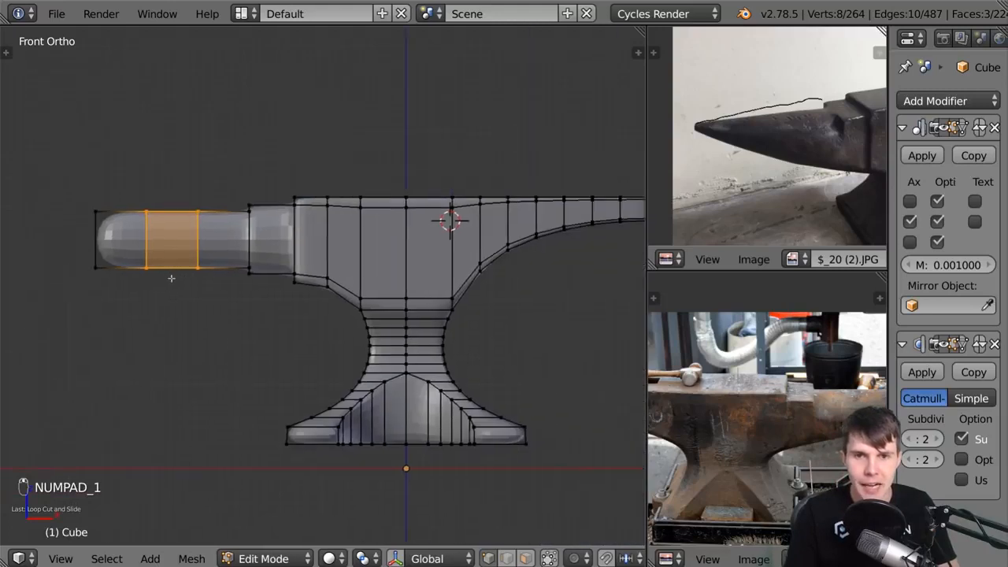
pyautogui.scroll(4, 438, 256)
pyautogui.rightClick(541, 221)
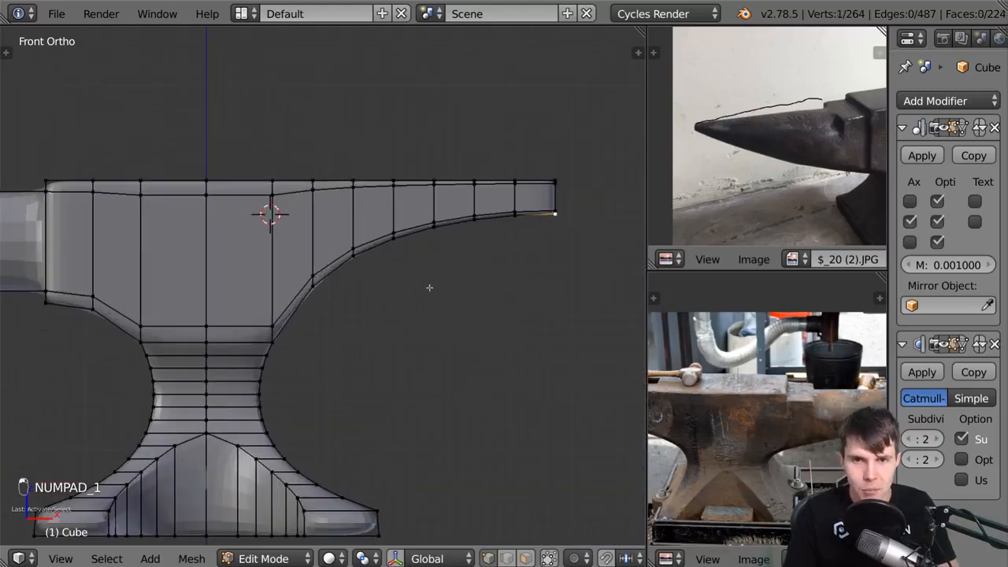
pyautogui.moveTo(302, 353)
pyautogui.mouseDown()
pyautogui.moveTo(364, 265)
pyautogui.moveTo(599, 175)
pyautogui.mouseUp()
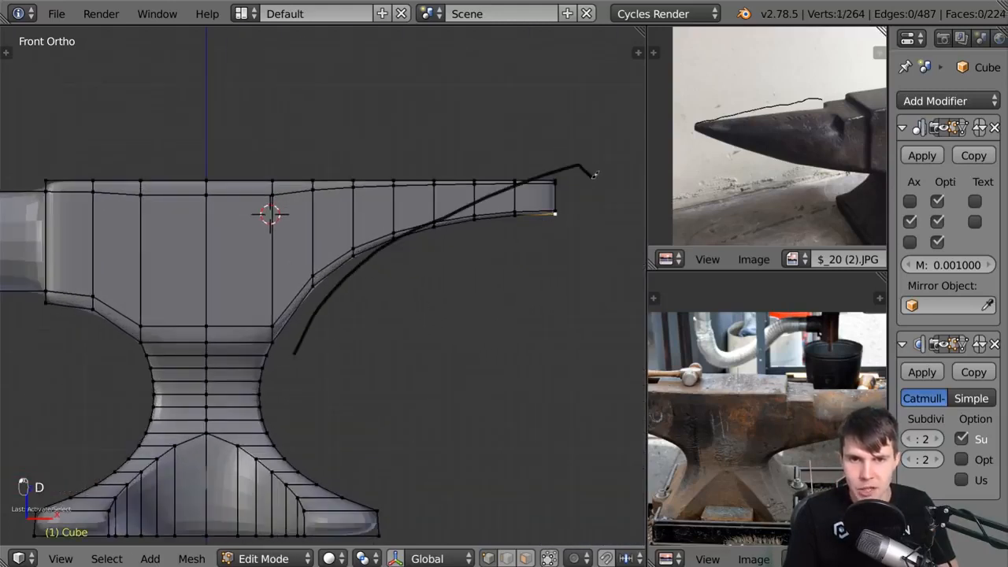
pyautogui.scroll(-3, 394, 337)
pyautogui.keyDown('shift'); pyautogui.moveTo(239, 353); pyautogui.dragTo(475, 379, button='middle'); pyautogui.keyUp('shift')
pyautogui.scroll(3, 475, 379)
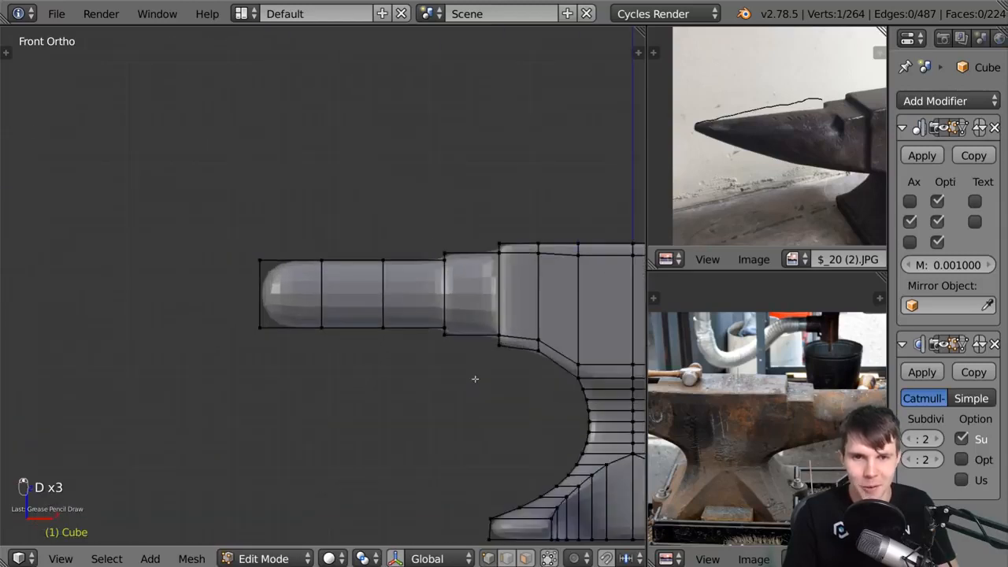
# Select both lower vertices at the horn's tip in wireframe display, seen from the front.
pyautogui.scroll(3, 474, 379)
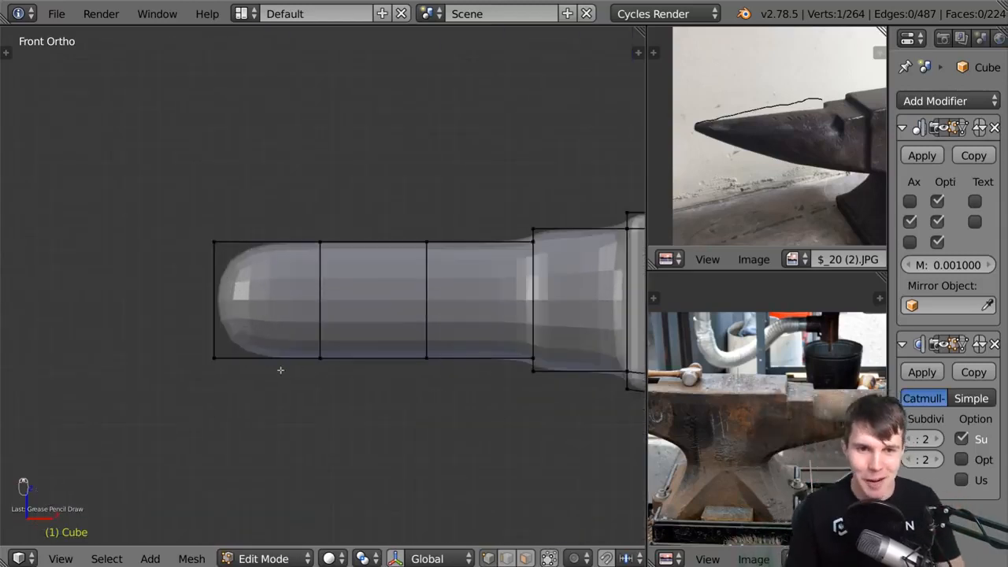
pyautogui.rightClick(247, 366)
pyautogui.press('a')
pyautogui.press('z')
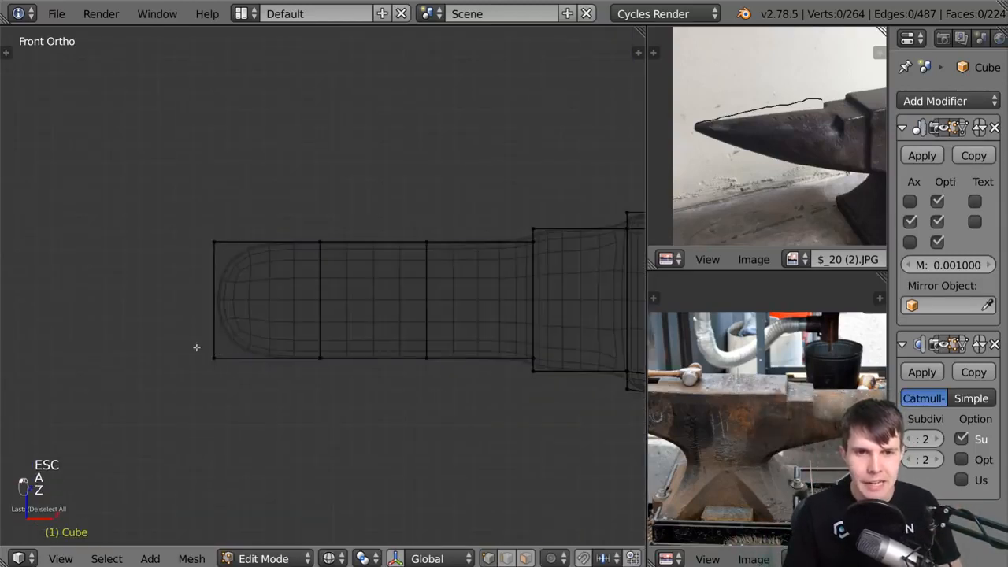
pyautogui.press('b')
pyautogui.moveTo(193, 341); pyautogui.dragTo(252, 406)
pyautogui.press('z')
pyautogui.scroll(-1, 281, 387)
pyautogui.keyDown('shift'); pyautogui.moveTo(281, 386); pyautogui.dragTo(239, 322, button='middle'); pyautogui.keyUp('shift')
pyautogui.press('z')
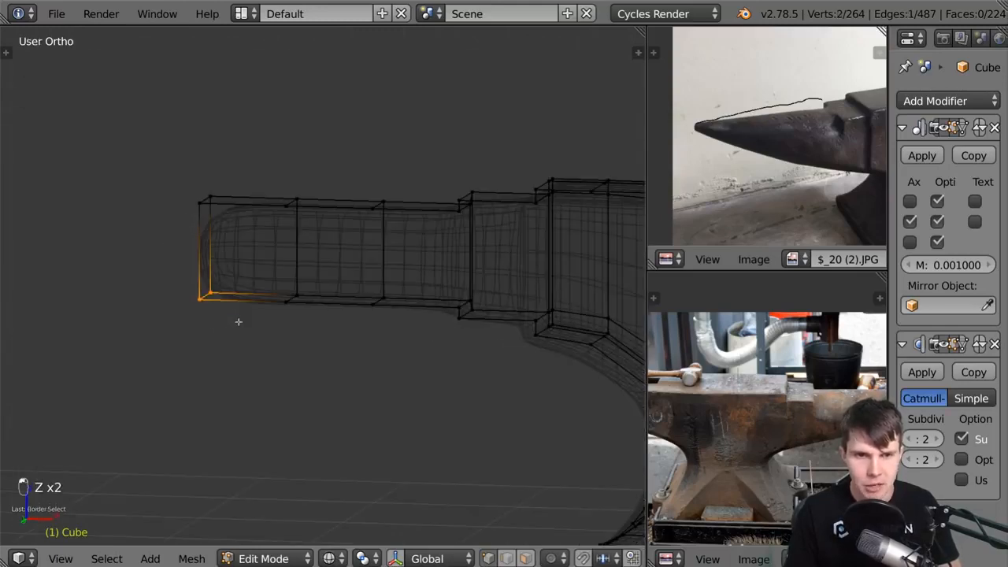
pyautogui.press('KP_1')
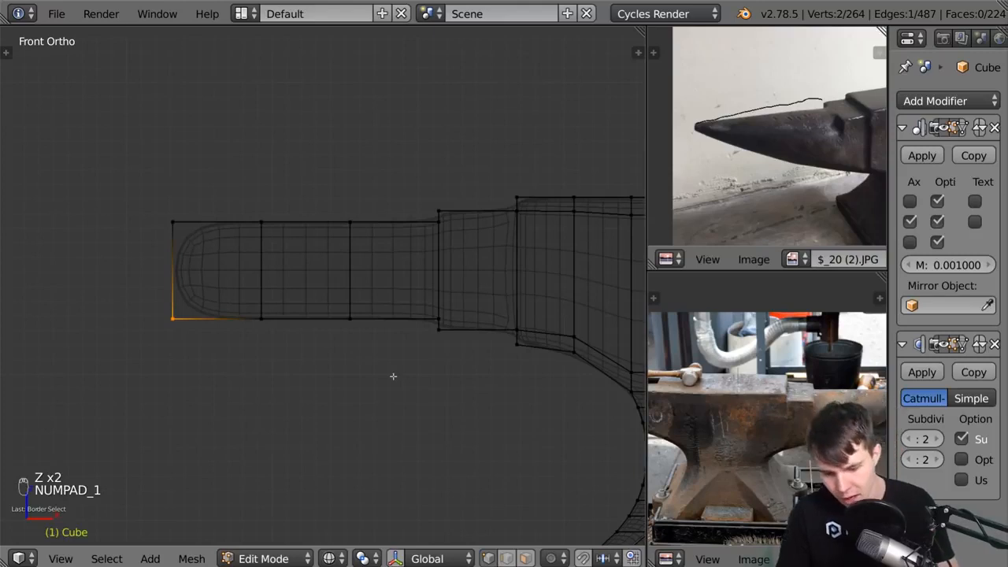
# Enable proportional editing and try raising the tip's lower vertices along Z with a proportional size of 1.61.
pyautogui.press('o')
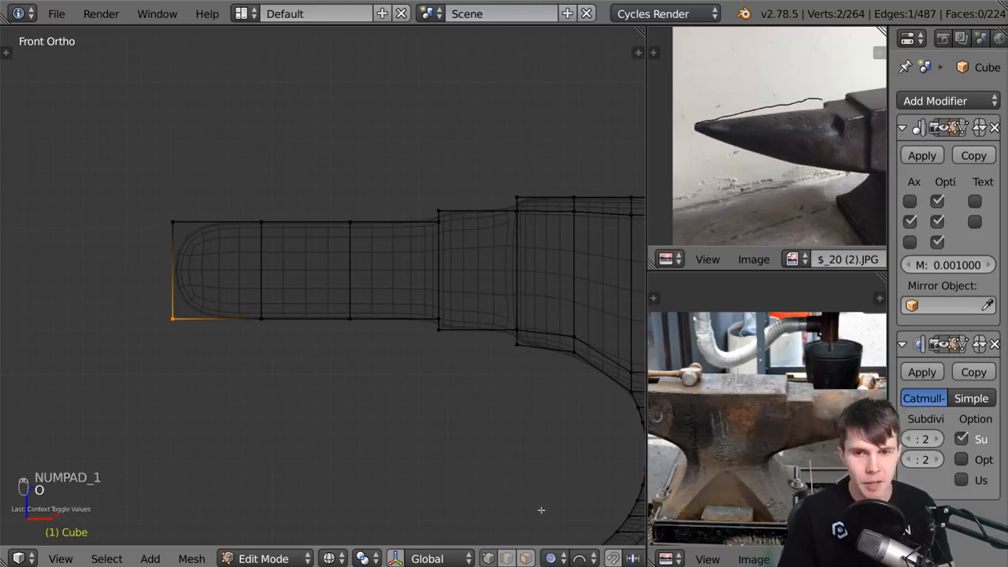
pyautogui.press('g')
pyautogui.press('z')
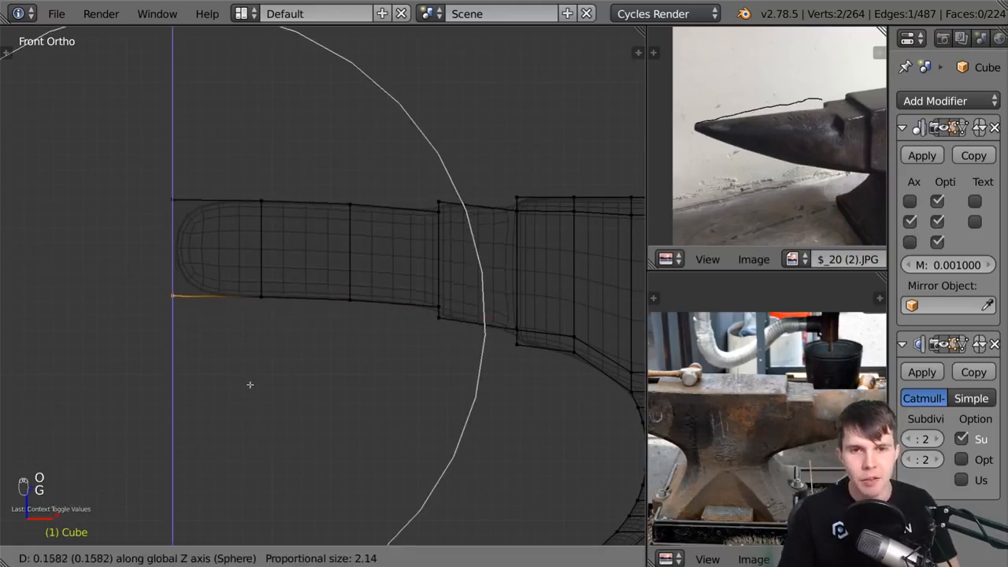
pyautogui.scroll(3, 255, 366)
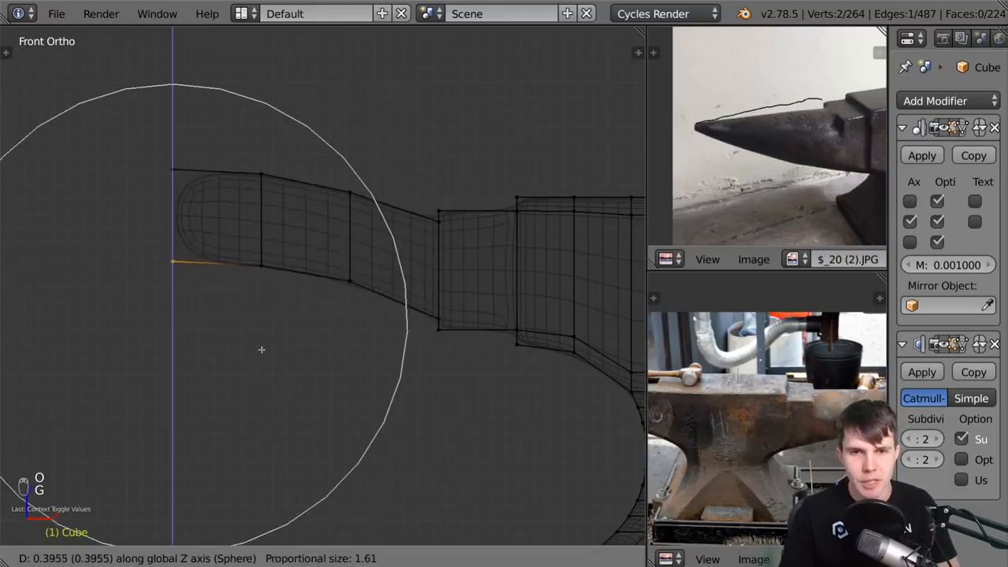
pyautogui.rightClick(283, 299)
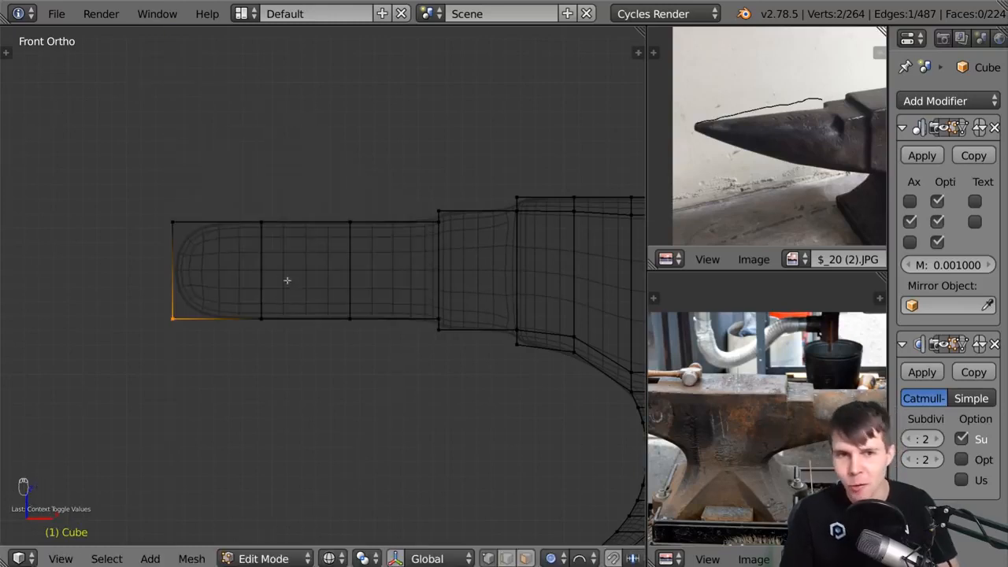
# Hide the six vertices along the top of the horn from its tip to the second loop cut.
pyautogui.rightClick(346, 221)
pyautogui.rightClick(261, 223)
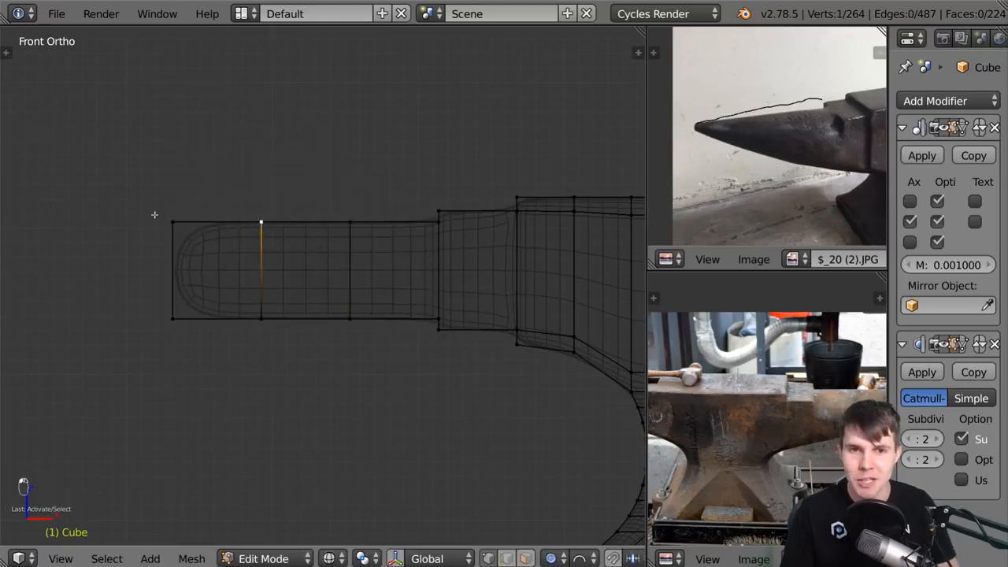
pyautogui.press('b')
pyautogui.moveTo(127, 206); pyautogui.dragTo(415, 234)
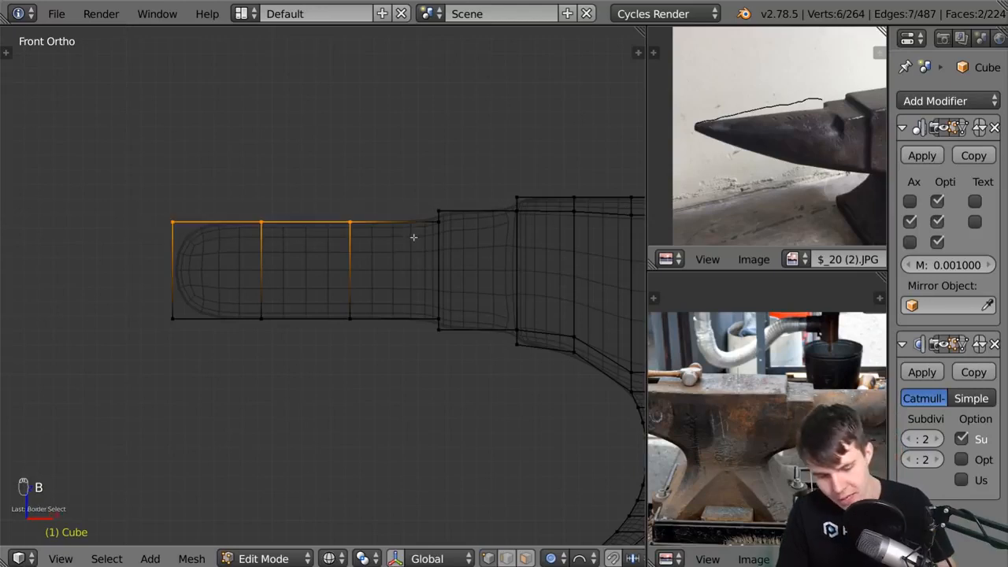
pyautogui.press('h')
# Select the tip's two lower vertices and try raising them along Z with the Sphere falloff.
pyautogui.press('a')
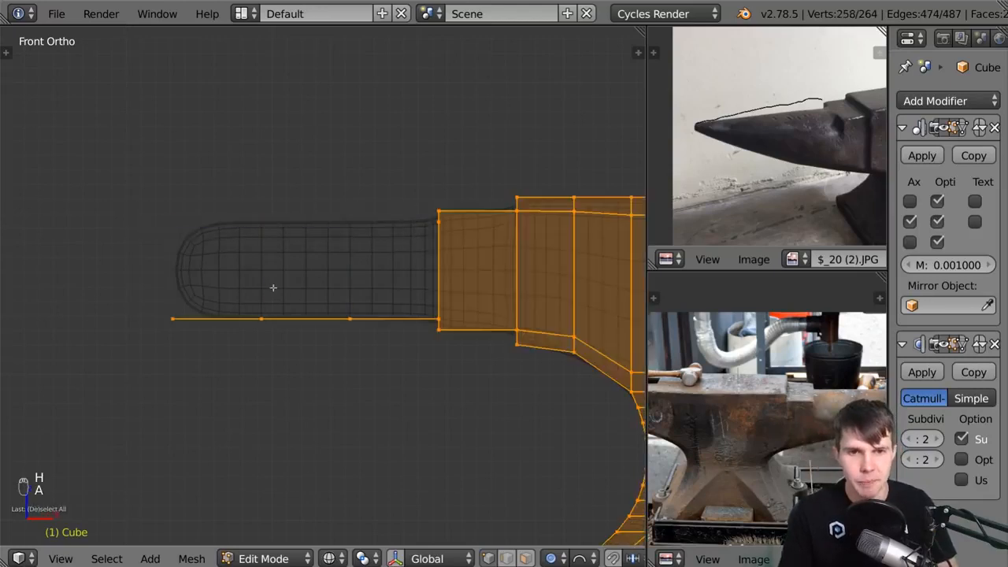
pyautogui.press('a')
pyautogui.press('b')
pyautogui.moveTo(135, 285); pyautogui.dragTo(263, 401)
pyautogui.press('g')
pyautogui.press('z')
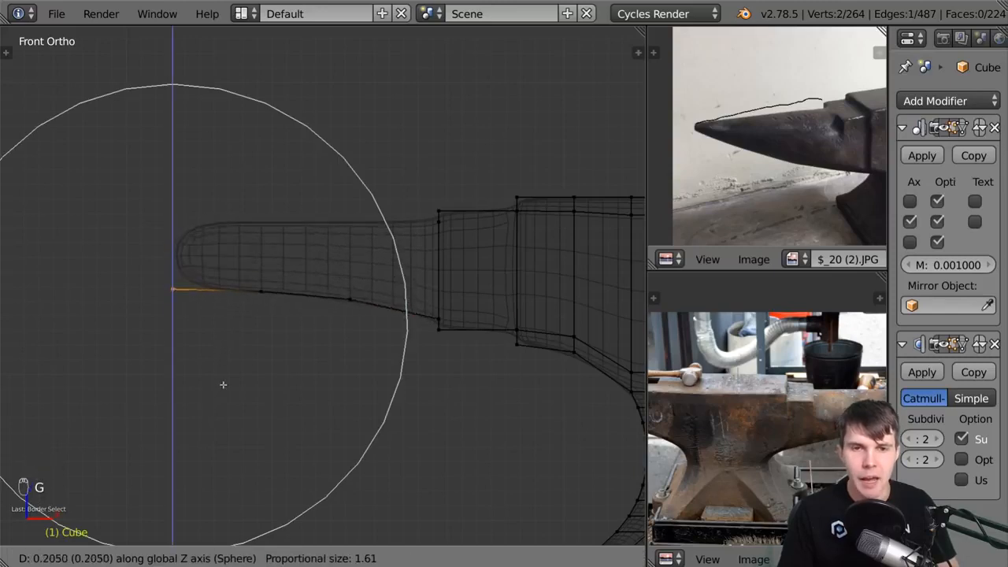
pyautogui.press('Escape')
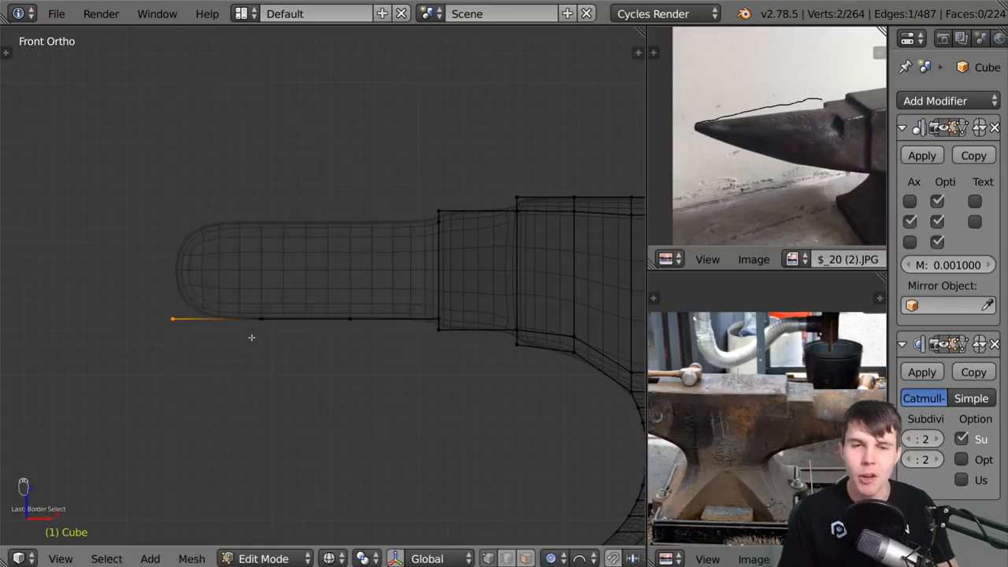
# Change the proportional editing falloff to Sharp and mark the horn's blunt tip on the $_20 (2).JPG photo with grease pencil.
pyautogui.click(573, 559)
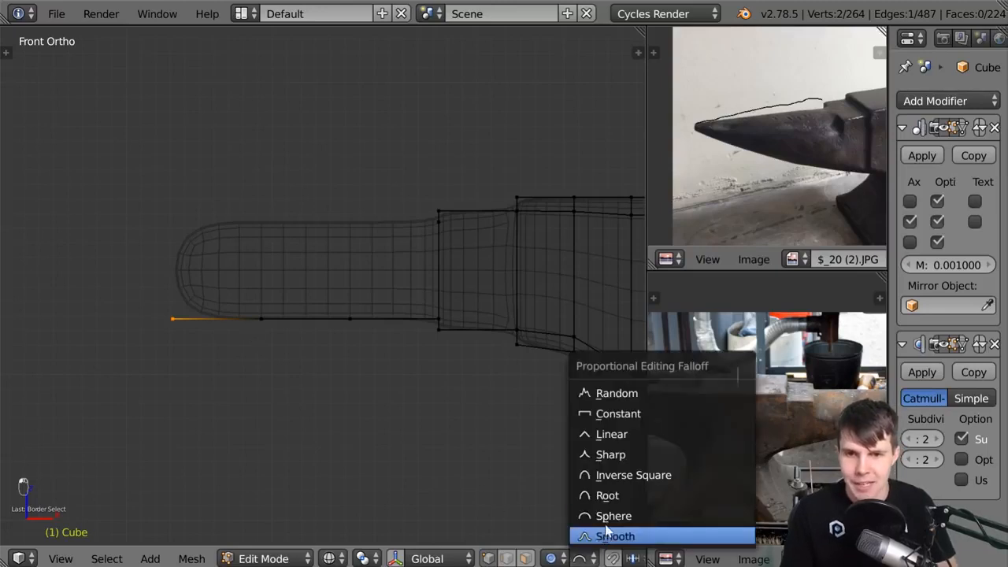
pyautogui.click(622, 455)
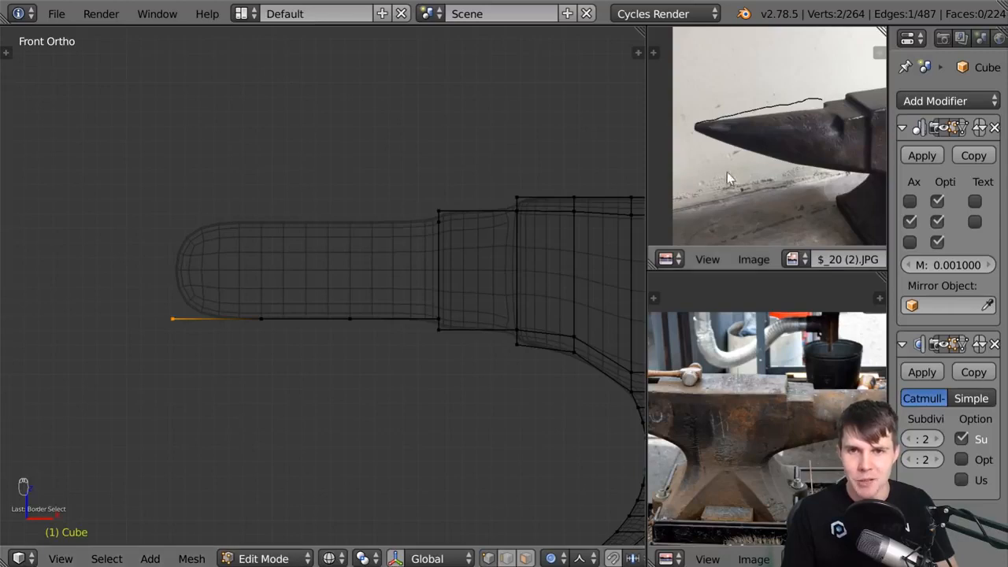
pyautogui.moveTo(693, 126); pyautogui.dragTo(692, 135)
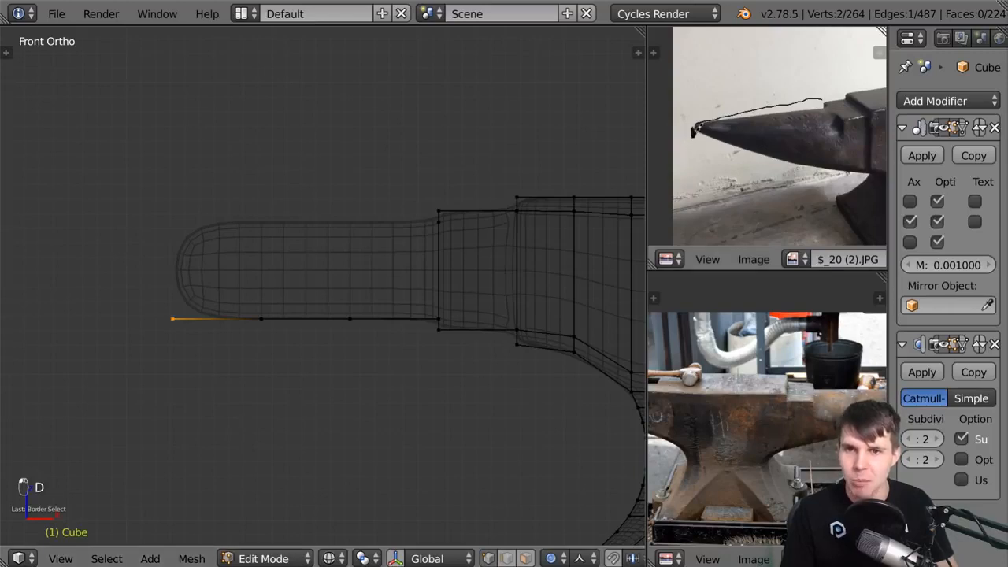
# Raise the tip's lower vertices about 0.58 along Z to curve the horn's underside up to the tip.
pyautogui.press('g')
pyautogui.press('z')
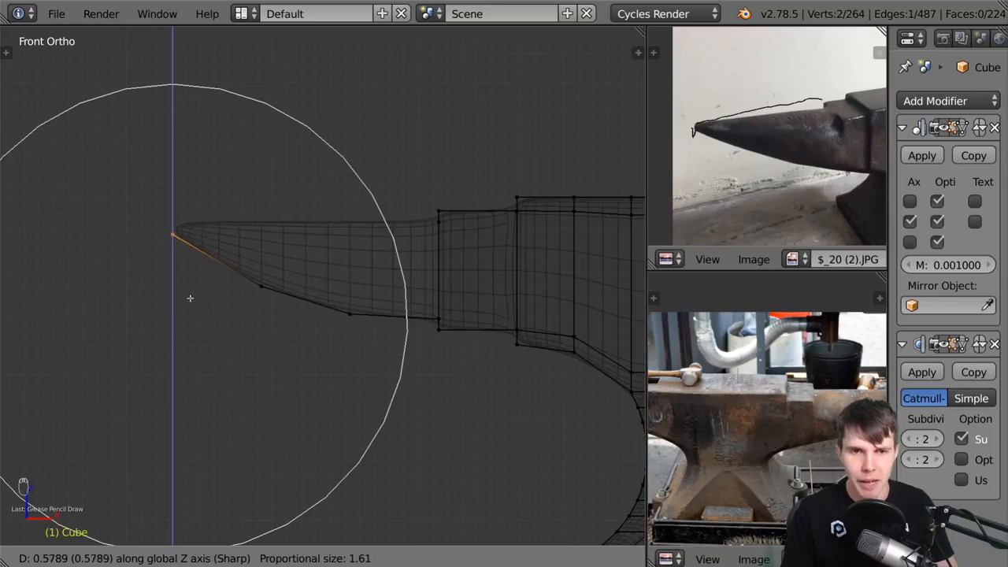
pyautogui.click(189, 297)
# Reveal the hidden horn vertices and return the model to solid display.
pyautogui.moveTo(207, 297); pyautogui.dragTo(350, 354, button='middle')
pyautogui.hotkey('alt', 'h')
pyautogui.moveTo(366, 268)
pyautogui.mouseDown(button='middle')
pyautogui.moveTo(294, 276)
pyautogui.moveTo(399, 306)
pyautogui.moveTo(308, 270)
pyautogui.mouseUp(button='middle')
pyautogui.rightClick(300, 268)
pyautogui.press('z')
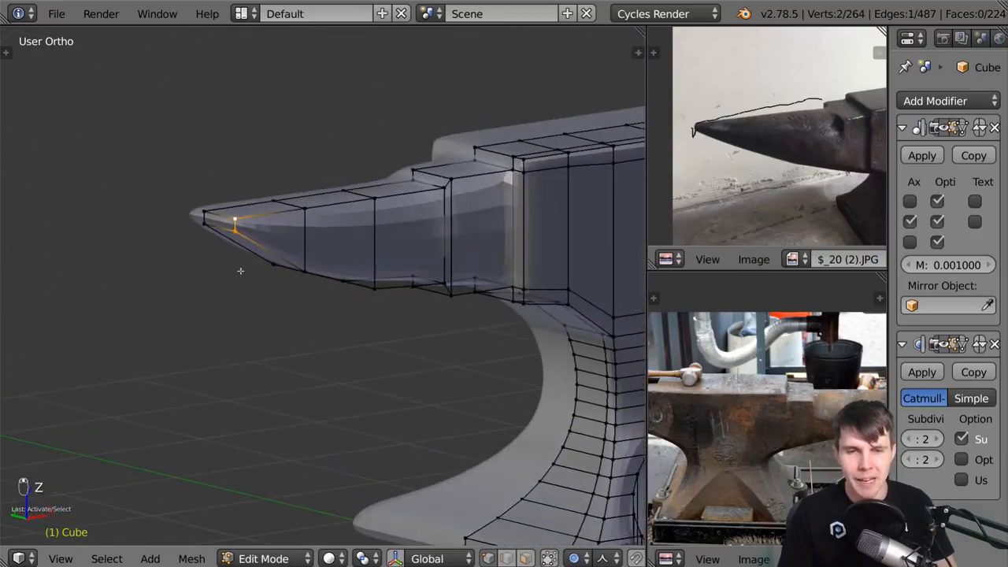
# Select the four vertices of the horn tip's end face and try scaling them down uniformly with proportional editing.
pyautogui.moveTo(231, 241); pyautogui.dragTo(419, 299, button='middle')
pyautogui.keyDown('shift'); pyautogui.rightClick(273, 250); pyautogui.keyUp('shift')
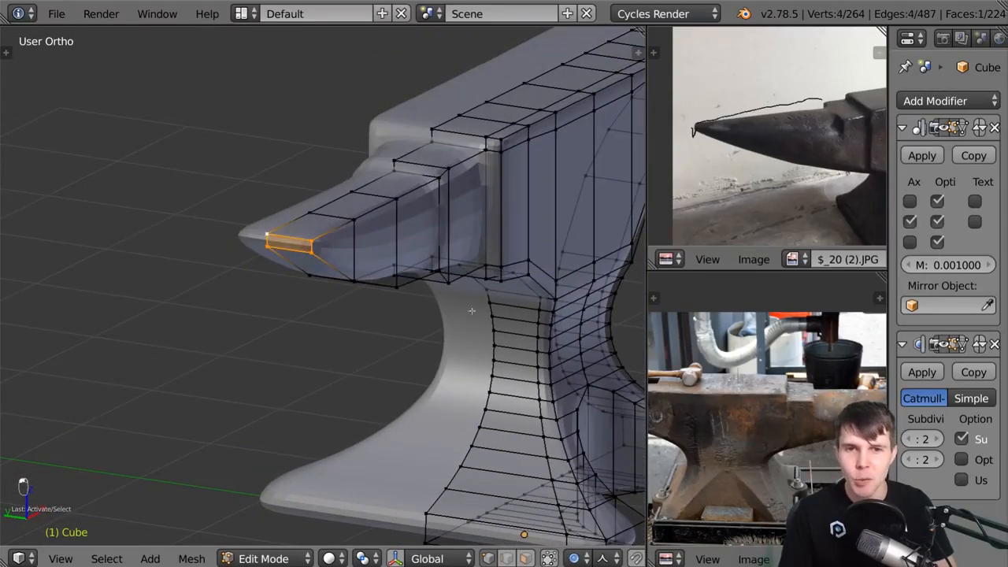
pyautogui.press('s')
pyautogui.rightClick(293, 252)
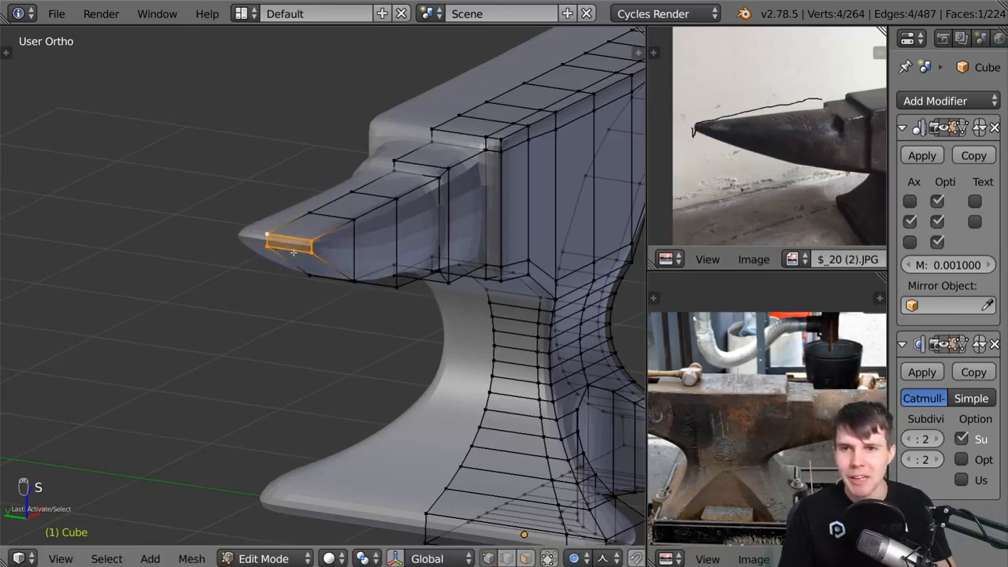
pyautogui.press('s')
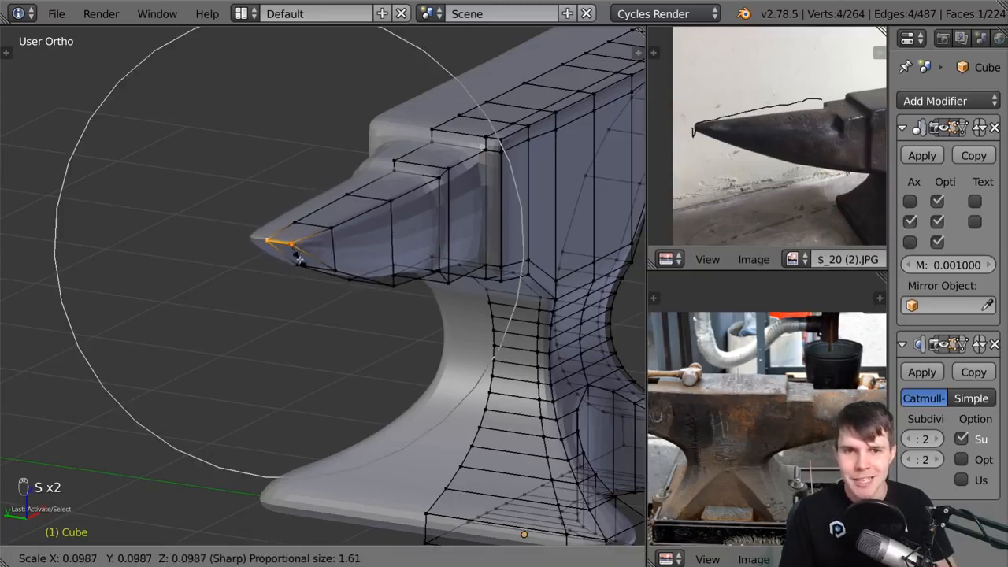
pyautogui.rightClick(315, 266)
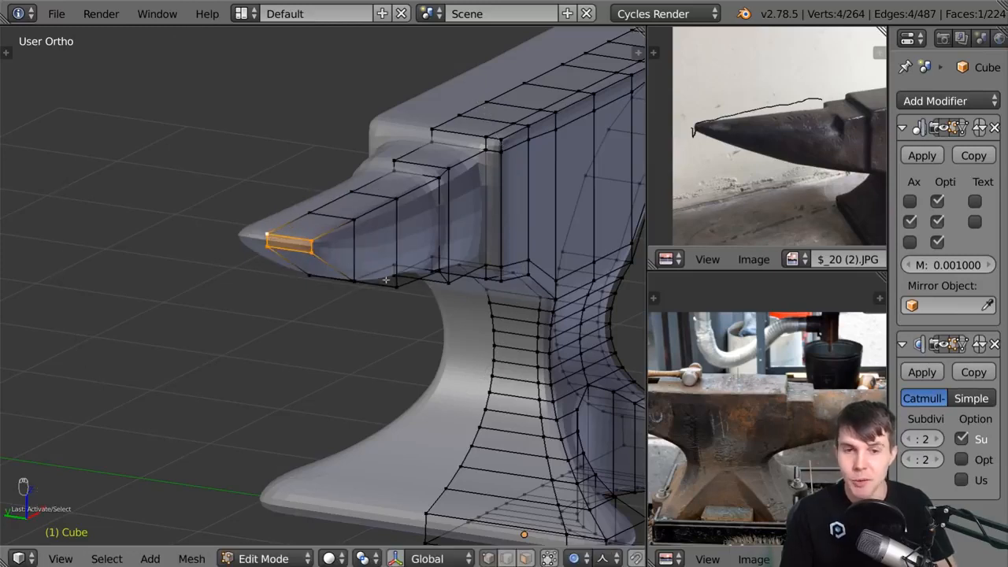
# Move the tip's end face about 0.25 along Y toward the mirror plane to narrow the horn.
pyautogui.moveTo(386, 279); pyautogui.dragTo(434, 297, button='middle')
pyautogui.press('g')
pyautogui.press('y')
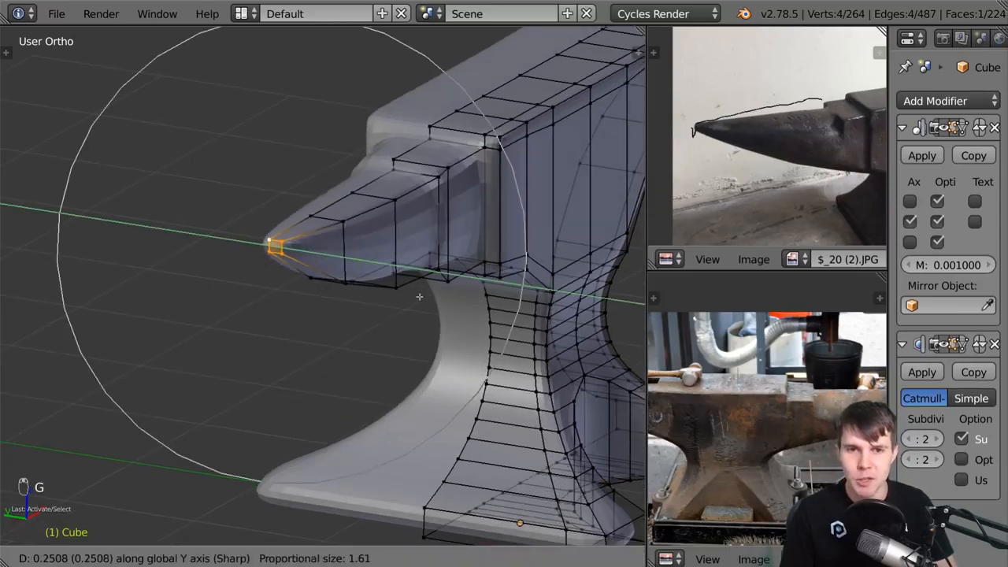
pyautogui.click(418, 296)
# Widen the properties editor to make the modifier settings readable.
pyautogui.moveTo(891, 306); pyautogui.dragTo(756, 306)
pyautogui.moveTo(756, 261); pyautogui.dragTo(852, 262)
# Move the two outer vertices of the horn tip about 0.03 along Y toward the mirror plane and check the smoothed anvil.
pyautogui.moveTo(369, 298); pyautogui.dragTo(328, 250, button='middle')
pyautogui.rightClick(328, 249)
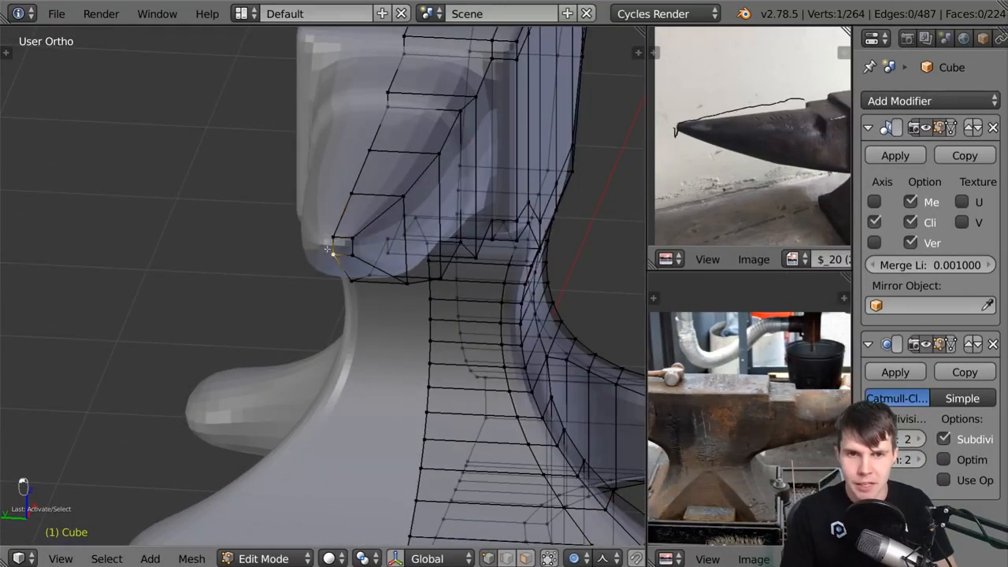
pyautogui.press('g')
pyautogui.press('y')
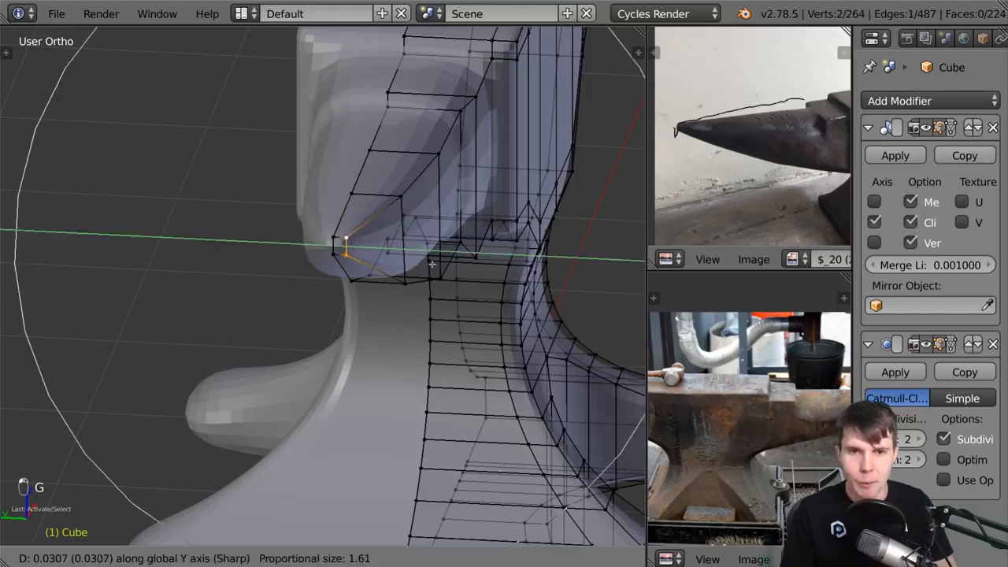
pyautogui.click(432, 262)
pyautogui.moveTo(431, 263); pyautogui.dragTo(307, 318, button='middle')
pyautogui.press('Tab')
pyautogui.scroll(-4, 425, 303)
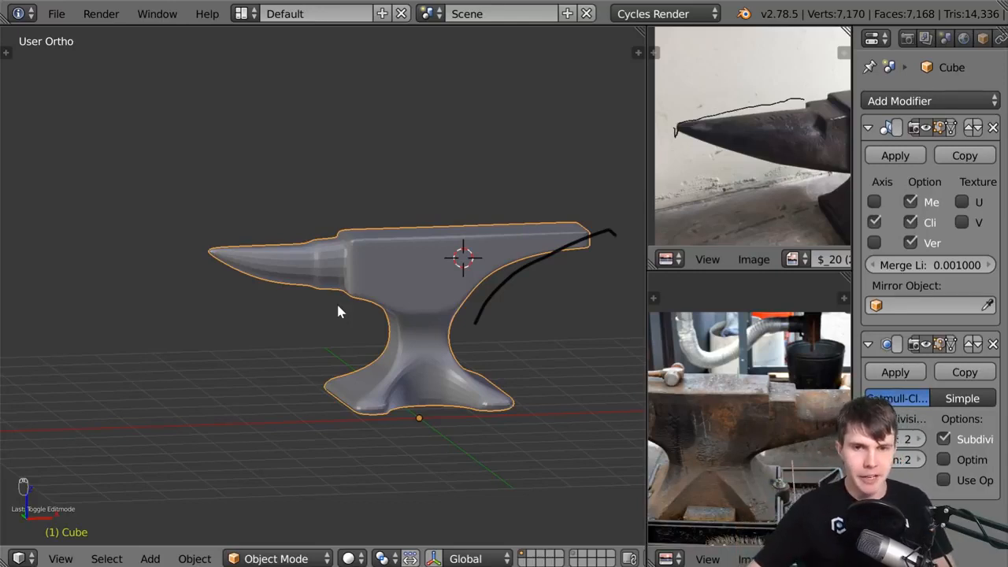
pyautogui.scroll(4, 425, 295)
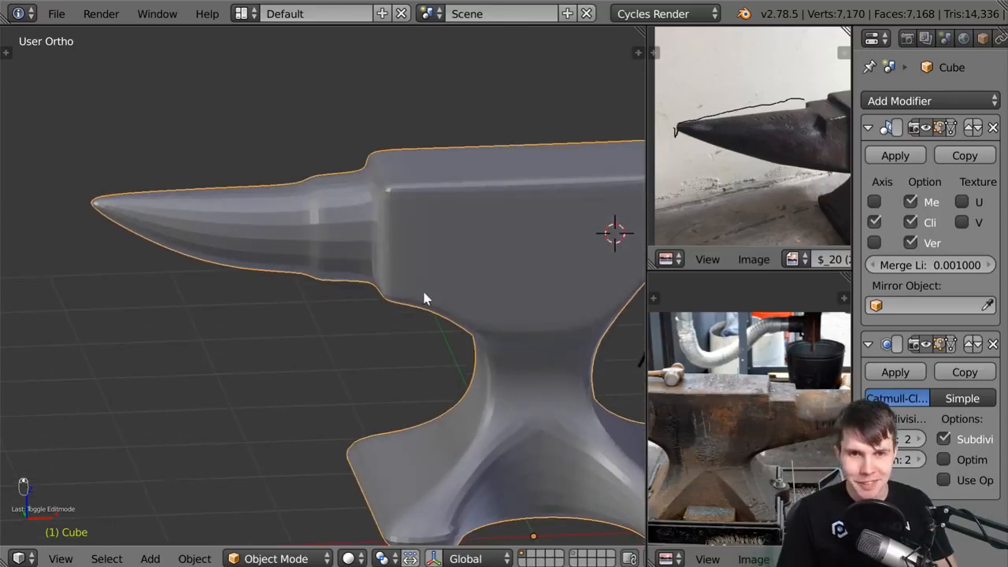
pyautogui.scroll(-5, 424, 298)
# Add a loop cut around the collar at the horn's base and slide it close to the collar's horn-side edge.
pyautogui.press('Tab')
pyautogui.scroll(6, 333, 315)
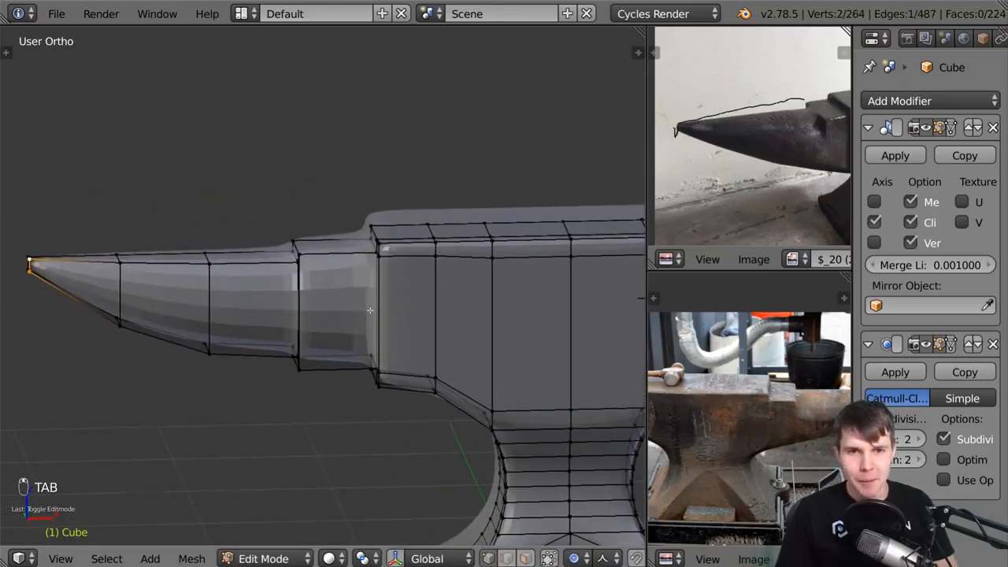
pyautogui.scroll(3, 441, 290)
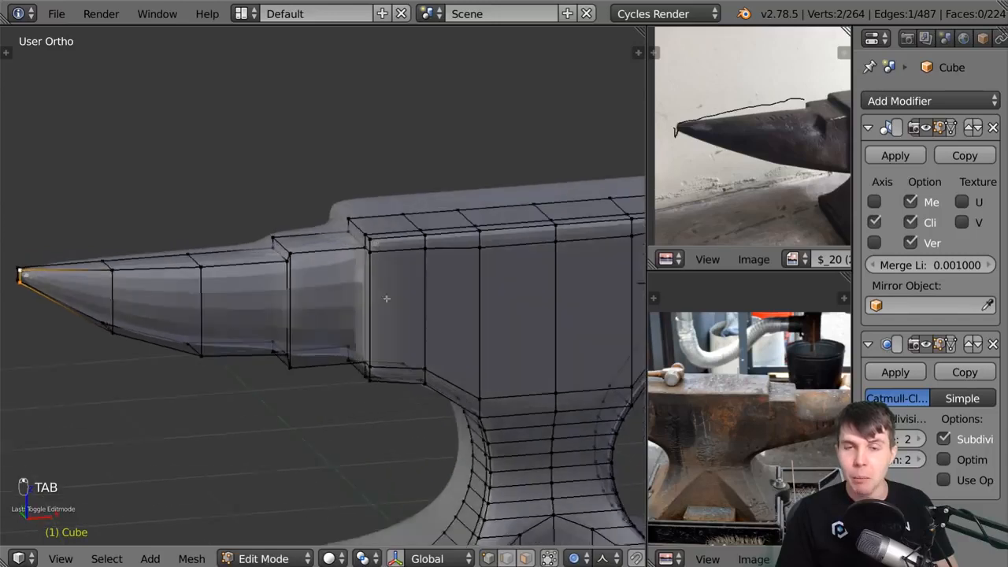
pyautogui.hotkey('ctrl', 'r')
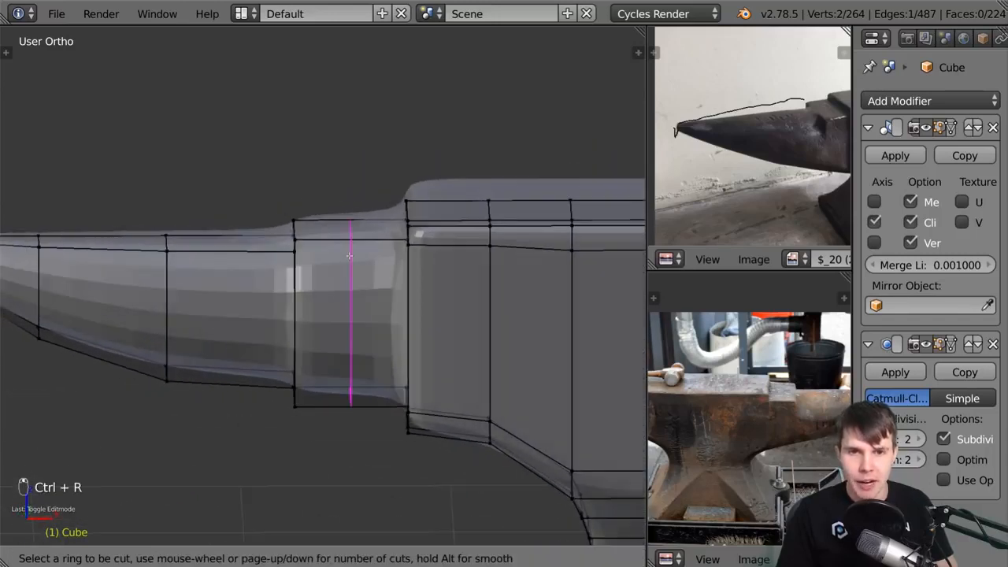
pyautogui.click(348, 255)
pyautogui.click(310, 241)
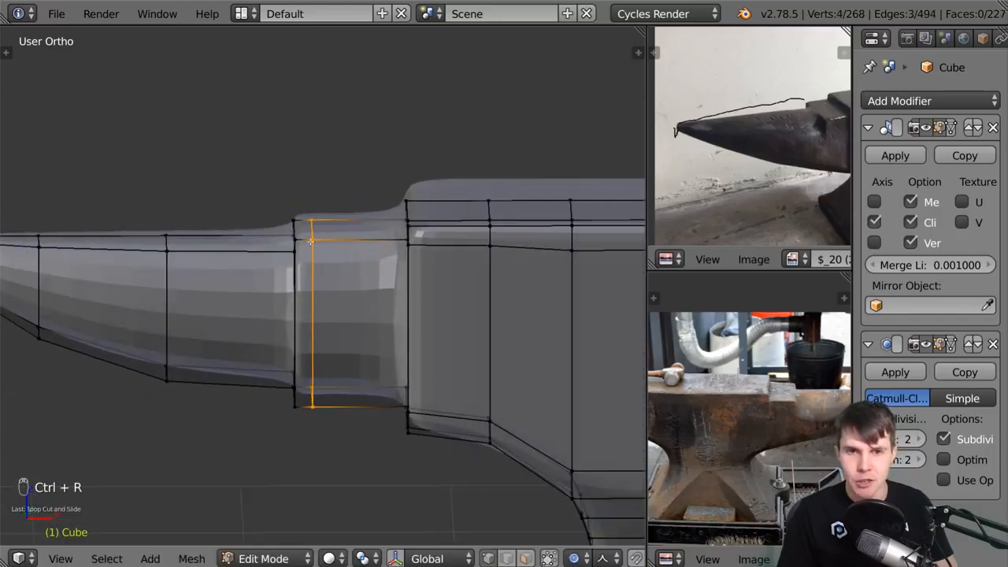
# Add a loop cut around the anvil body just behind its front face and check the smoothed edge in Object Mode.
pyautogui.moveTo(311, 241); pyautogui.dragTo(323, 236, button='middle')
pyautogui.scroll(2, 315, 238)
pyautogui.rightClick(272, 248)
pyautogui.keyDown('shift'); pyautogui.rightClick(273, 230); pyautogui.keyUp('shift')
pyautogui.keyDown('shift'); pyautogui.rightClick(298, 229); pyautogui.keyUp('shift')
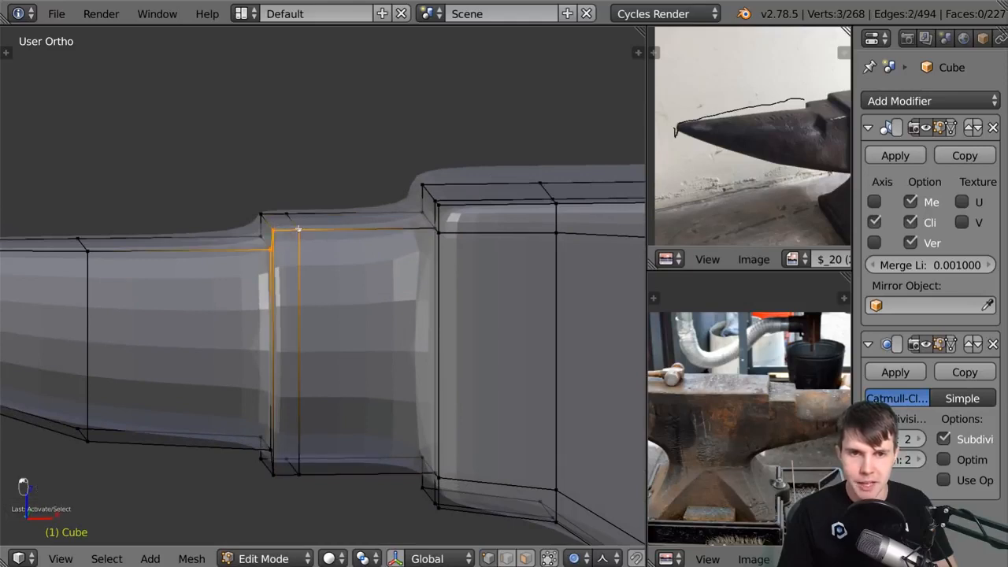
pyautogui.moveTo(432, 232); pyautogui.dragTo(499, 254, button='middle')
pyautogui.hotkey('ctrl', 'r')
pyautogui.click(455, 247)
pyautogui.click(452, 248)
pyautogui.press('Tab')
pyautogui.moveTo(323, 221); pyautogui.dragTo(329, 213, button='middle')
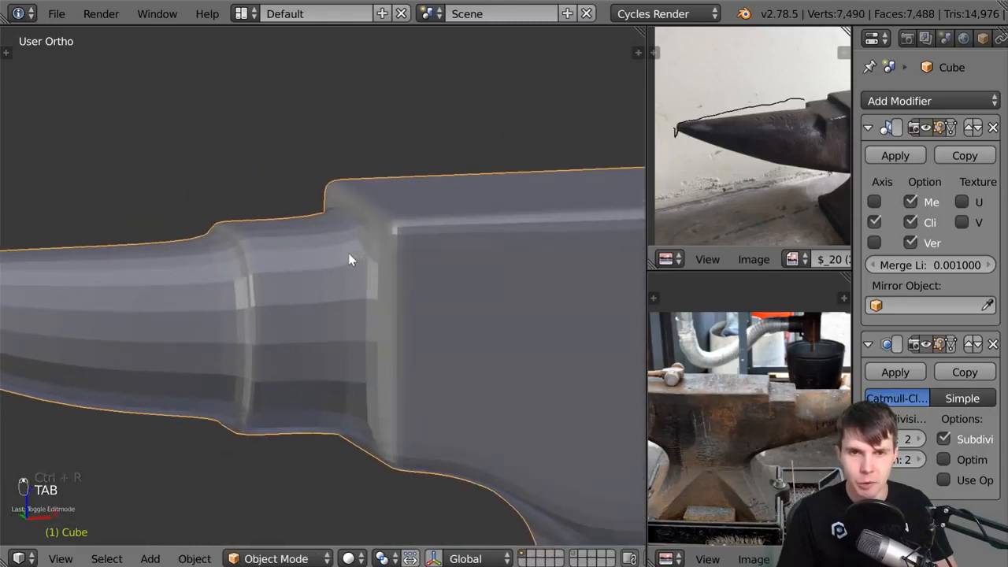
# Add another loop cut around the collar and slide it close to where the collar meets the anvil body.
pyautogui.press('Tab')
pyautogui.moveTo(348, 253); pyautogui.dragTo(359, 250, button='middle')
pyautogui.hotkey('ctrl', 'r')
pyautogui.click(350, 236)
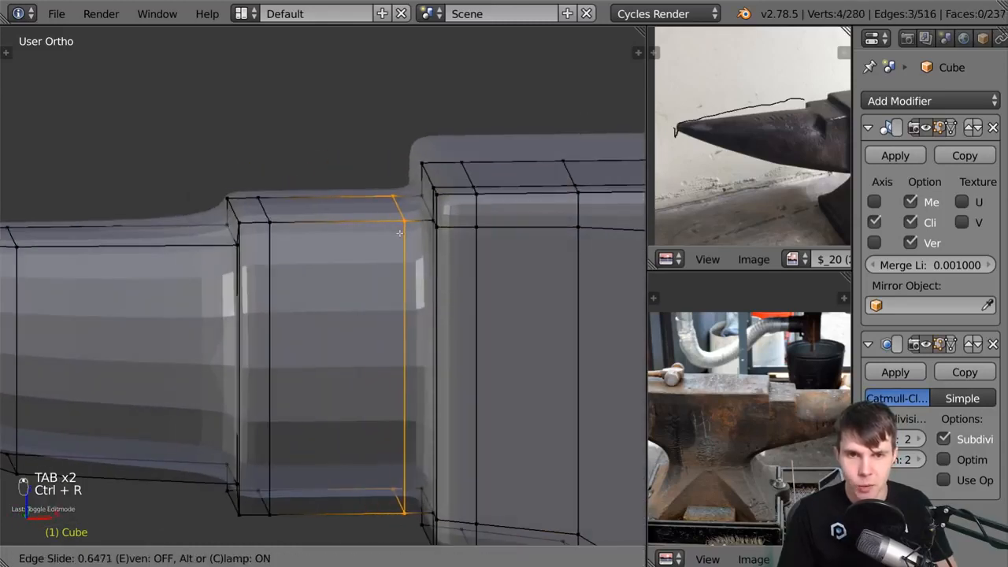
pyautogui.click(402, 234)
pyautogui.press('Tab')
pyautogui.scroll(-4, 333, 302)
pyautogui.press('Tab')
pyautogui.scroll(3, 299, 298)
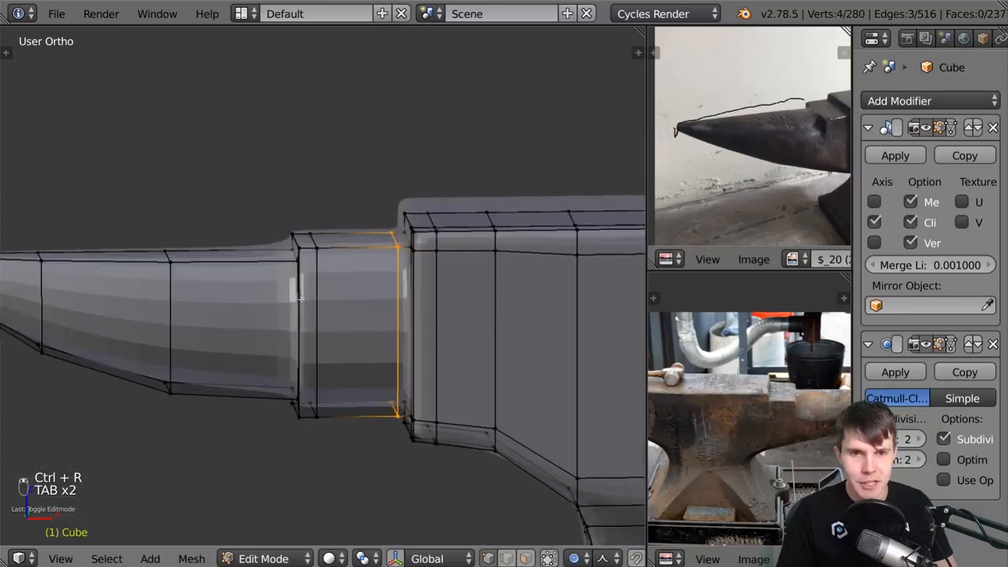
# Select the top horn face beside the collar and sketch a grease pencil curve along it, rising to the collar.
pyautogui.scroll(2, 300, 298)
pyautogui.click(204, 235)
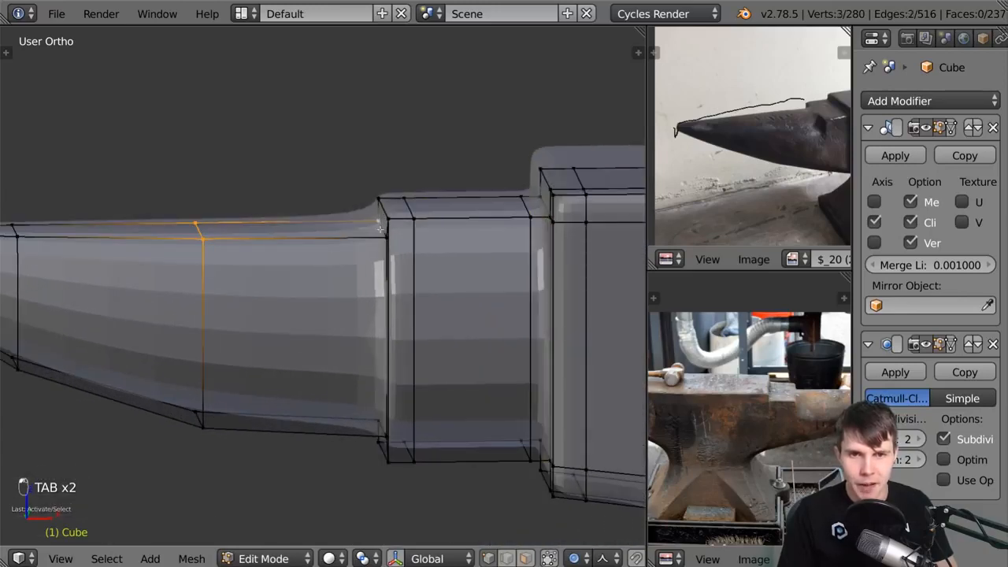
pyautogui.keyDown('shift'); pyautogui.click(251, 264); pyautogui.keyUp('shift')
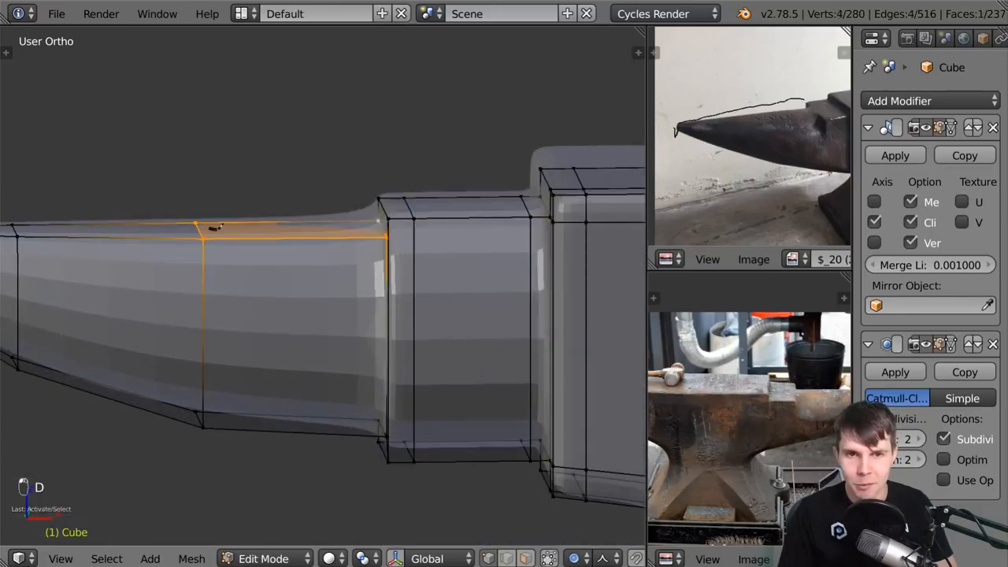
pyautogui.press('Tab')
pyautogui.press('Tab')
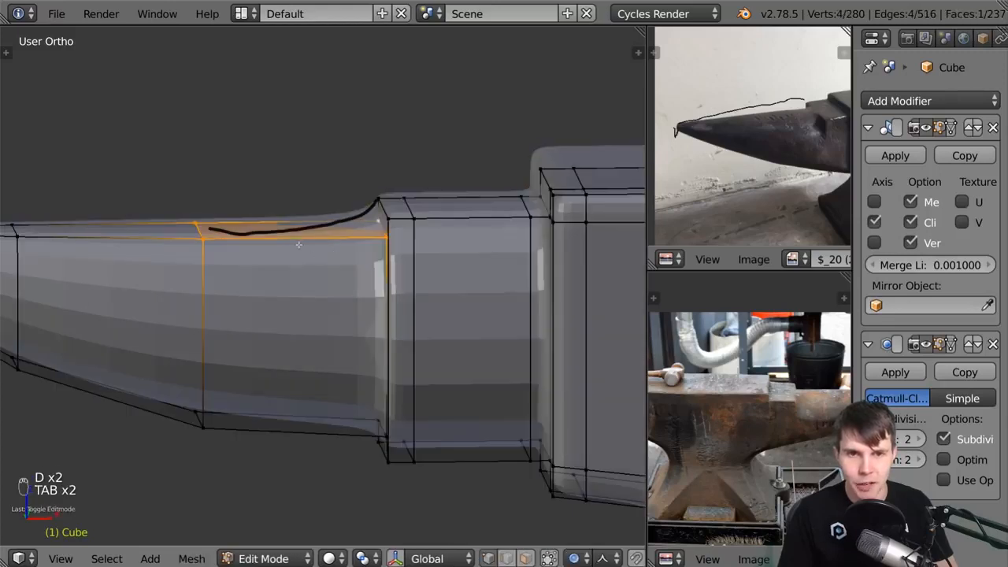
# Add a loop cut around the rear of the horn and slide it close to the collar.
pyautogui.hotkey('ctrl', 'r')
pyautogui.click(298, 244)
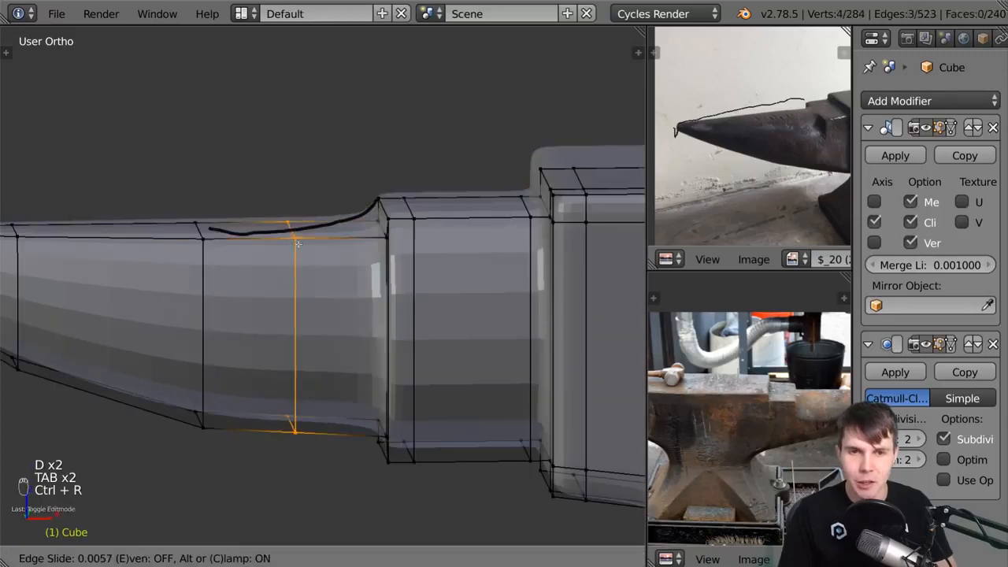
pyautogui.click(374, 259)
pyautogui.press('Tab')
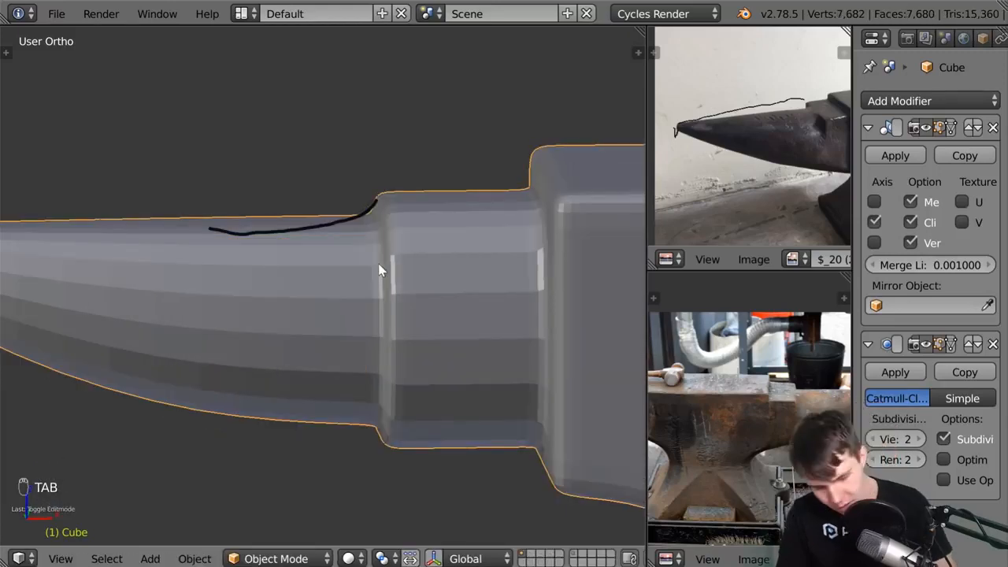
# Remove the grease pencil layer with its sketched curves from the 3D view.
pyautogui.press('n')
pyautogui.scroll(-6, 622, 236)
pyautogui.click(617, 261)
pyautogui.press('n')
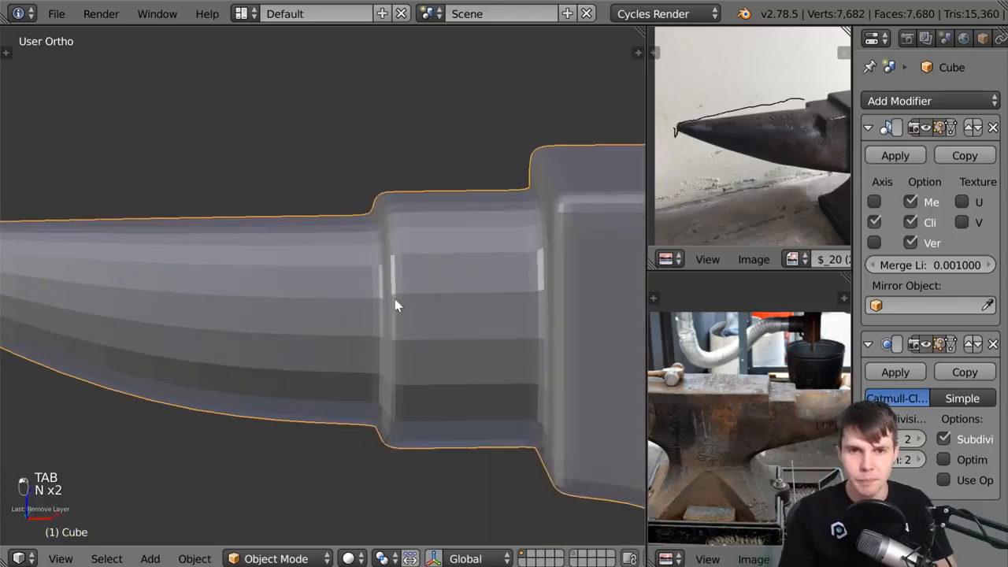
# Sketch a rounded-corner grease pencil curve on the anvil's front face and select the body's lengthwise edge loop beside it.
pyautogui.moveTo(394, 299)
pyautogui.mouseDown(button='middle')
pyautogui.moveTo(437, 309)
pyautogui.moveTo(491, 296)
pyautogui.mouseUp(button='middle')
pyautogui.scroll(3, 295, 259)
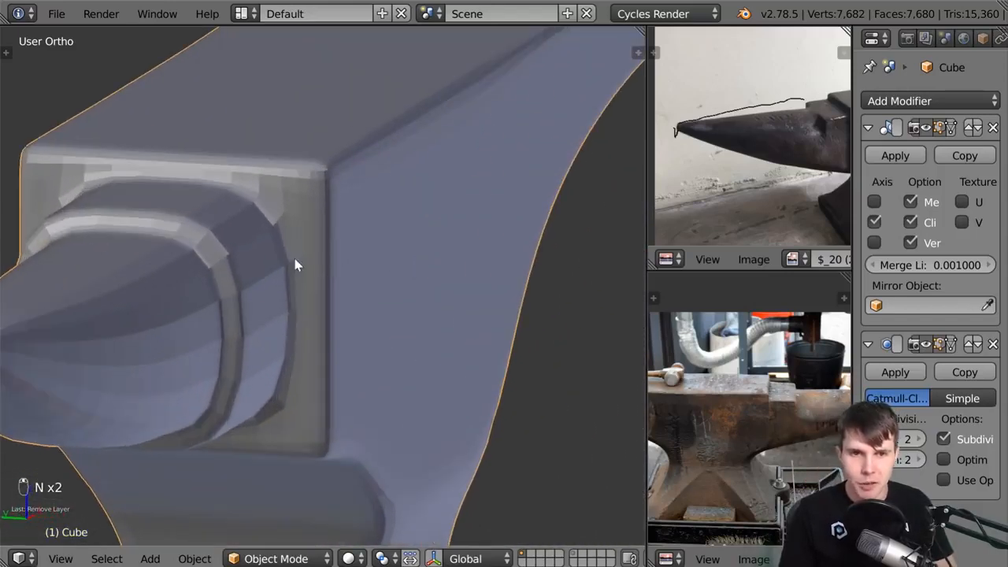
pyautogui.keyDown('shift'); pyautogui.moveTo(294, 260); pyautogui.dragTo(361, 266, button='middle'); pyautogui.keyUp('shift')
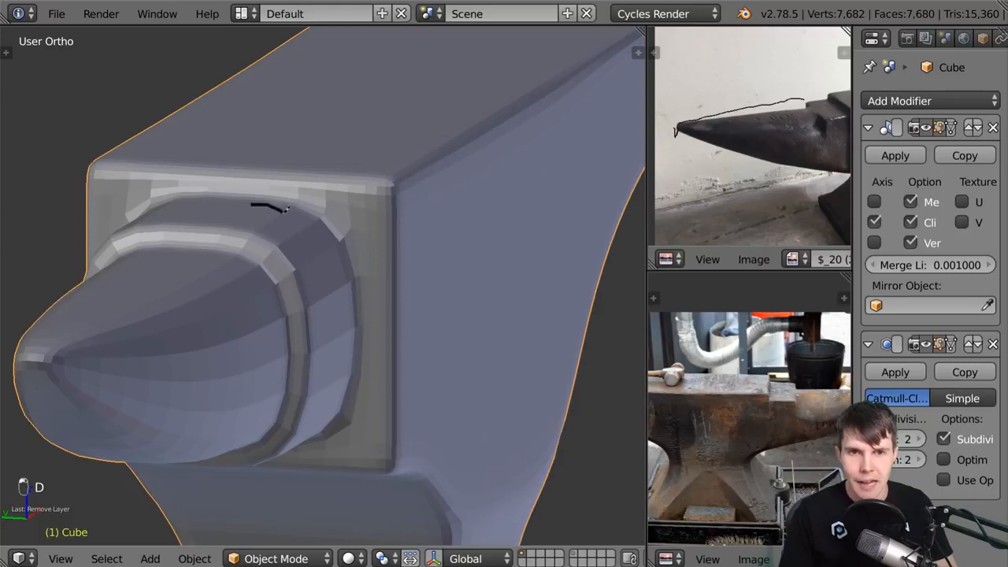
pyautogui.press('Tab')
pyautogui.moveTo(334, 339); pyautogui.dragTo(331, 297, button='middle')
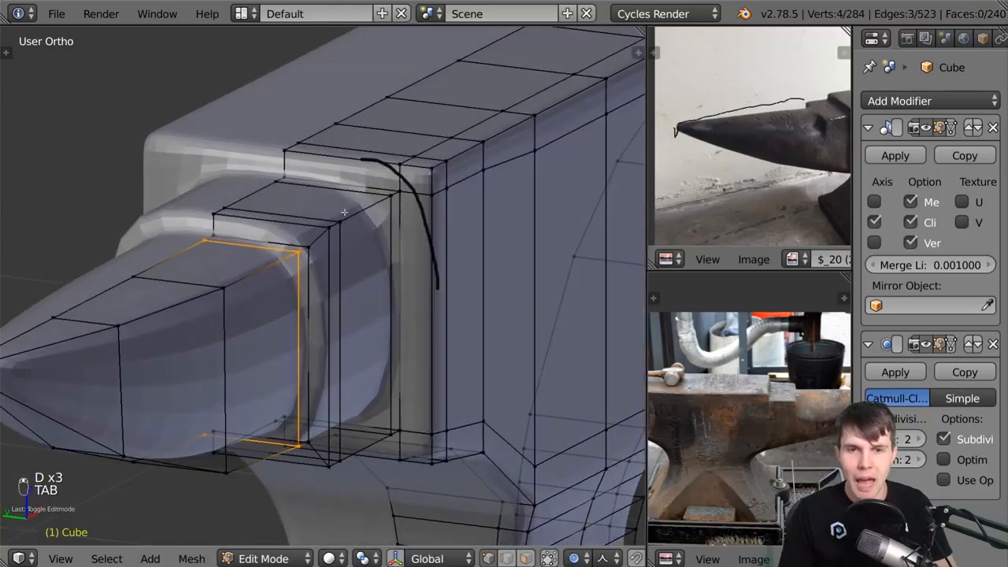
pyautogui.keyDown('alt'); pyautogui.click(414, 157); pyautogui.keyUp('alt')
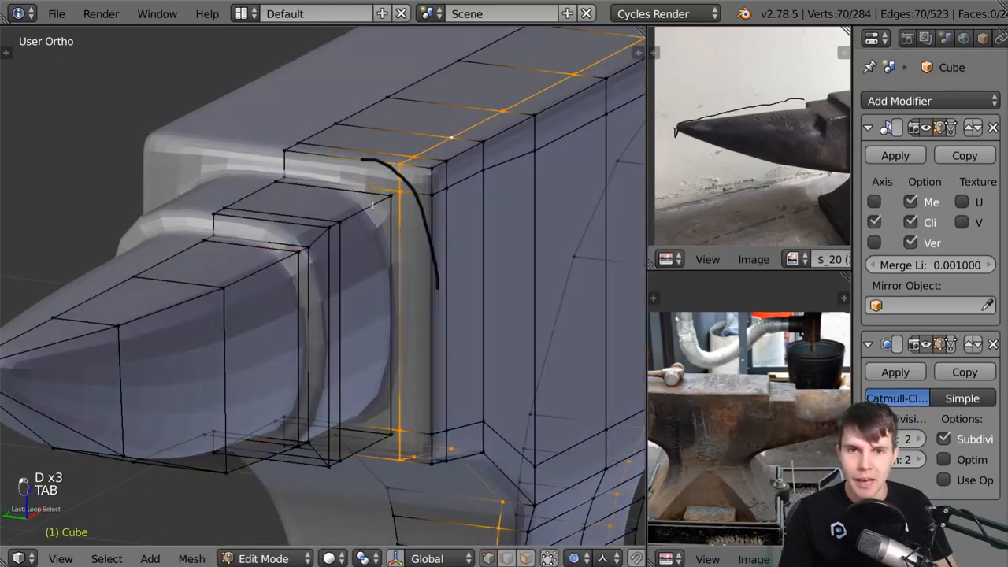
# Deselect all vertices and remove the grease pencil palette color used for the corner curve.
pyautogui.press('a')
pyautogui.press('a')
pyautogui.press('b')
pyautogui.press('n')
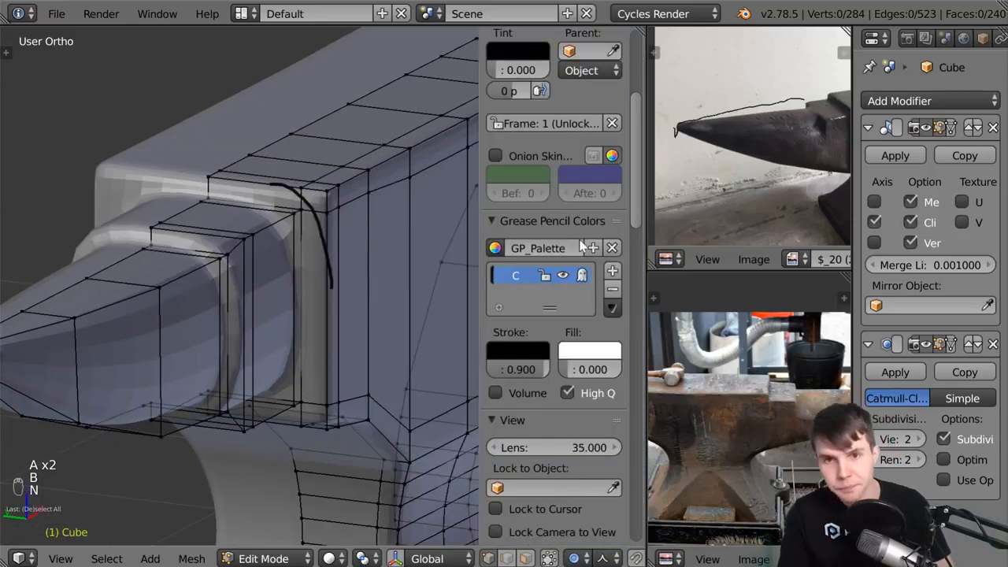
pyautogui.click(615, 284)
pyautogui.press('n')
# Add a lengthwise loop cut along the top of the horn, collar and body, and slide it toward the outer side edge.
pyautogui.moveTo(432, 270); pyautogui.dragTo(366, 244, button='middle')
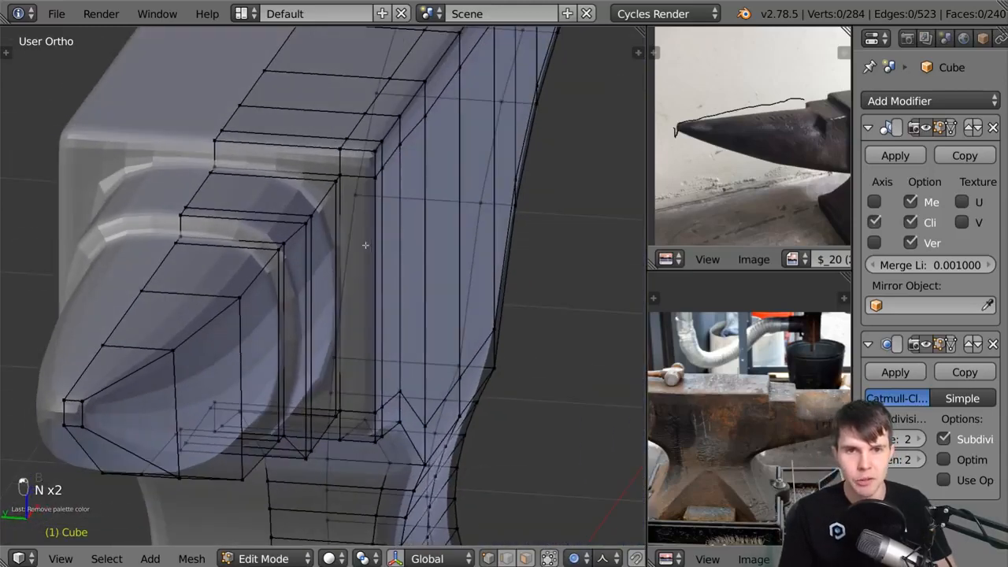
pyautogui.hotkey('ctrl', 'r')
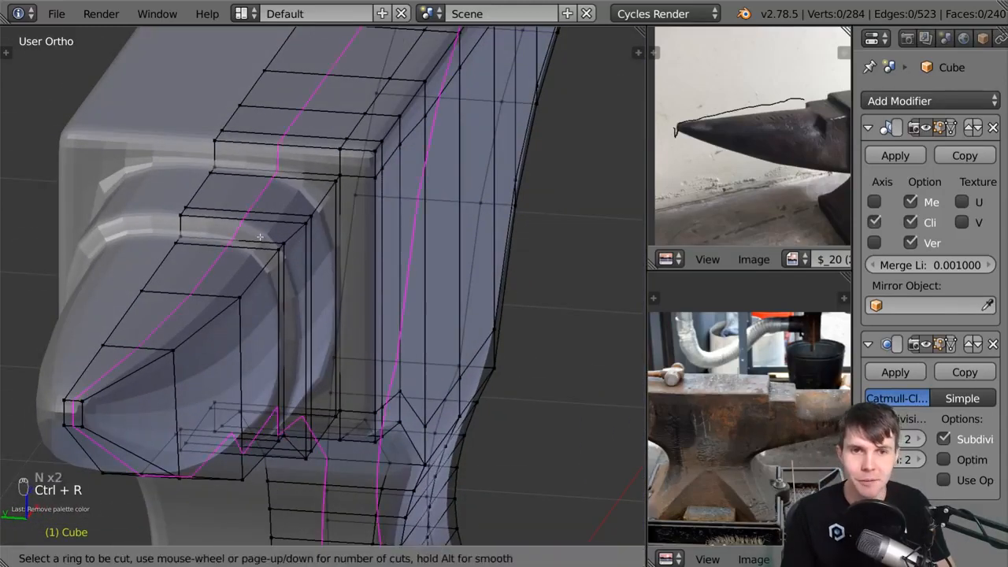
pyautogui.click(260, 236)
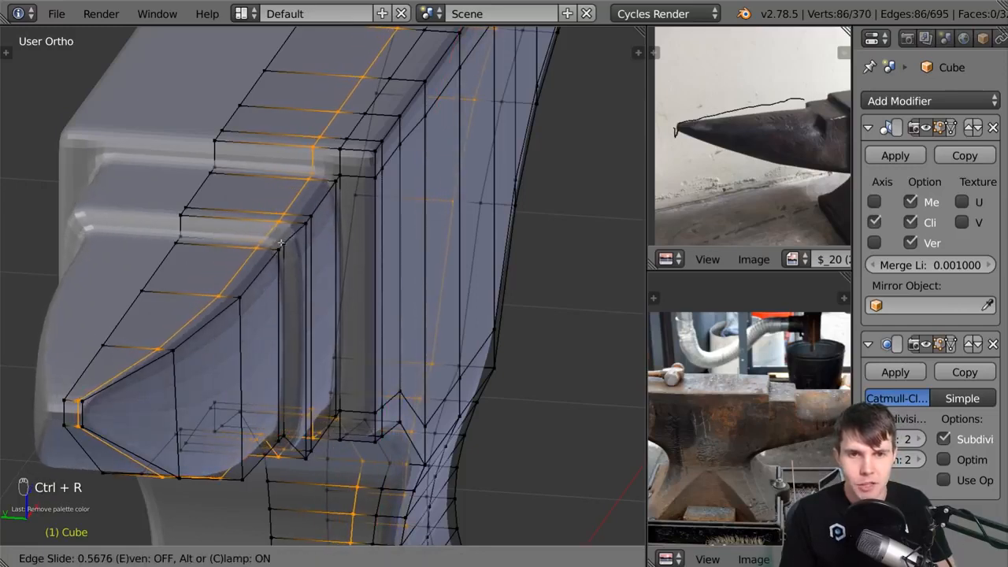
pyautogui.click(281, 244)
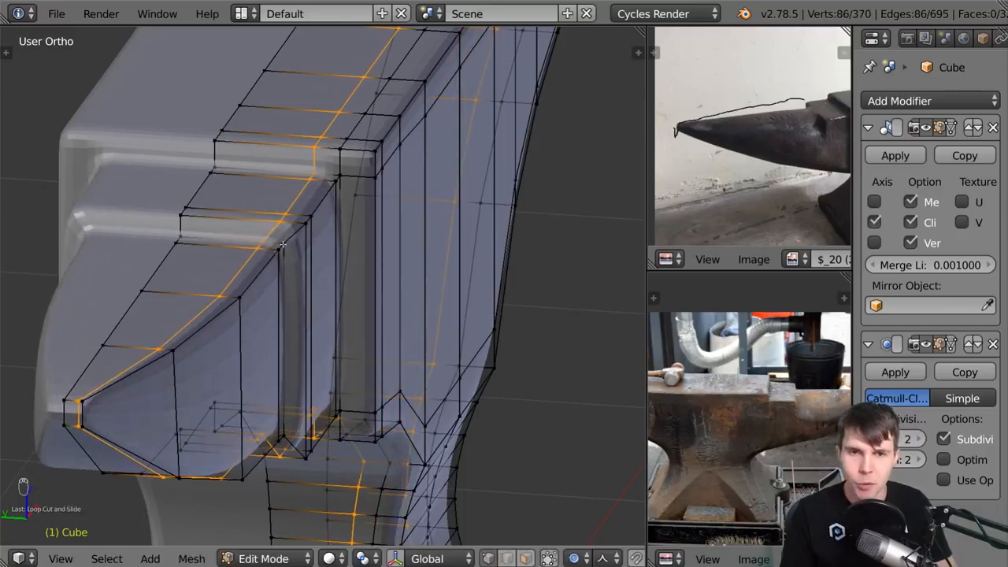
# Add a lengthwise loop cut along the side of the horn, collar and body, and slide it up toward the top edge.
pyautogui.moveTo(281, 244); pyautogui.dragTo(412, 225, button='middle')
pyautogui.hotkey('ctrl', 'r')
pyautogui.click(399, 307)
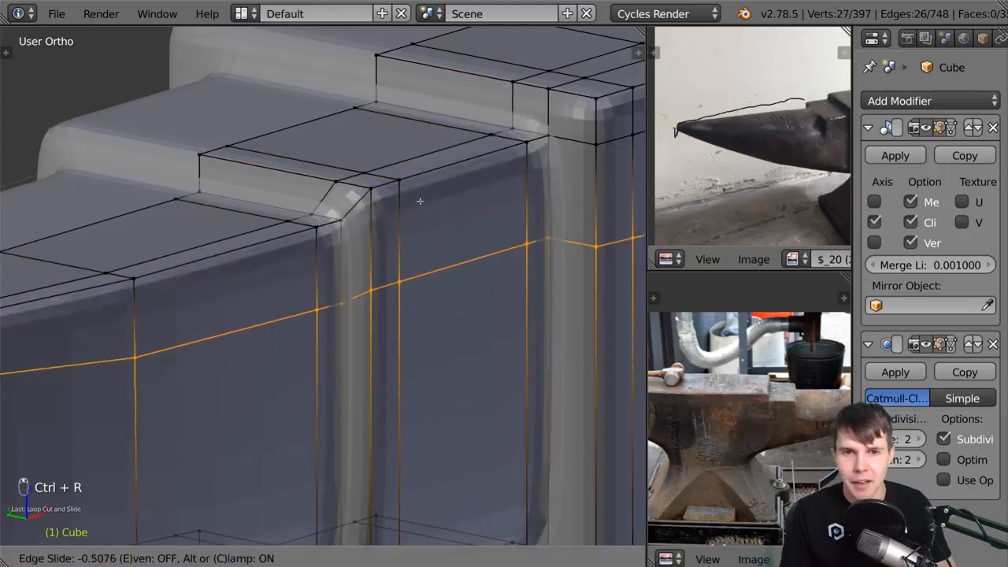
pyautogui.click(427, 143)
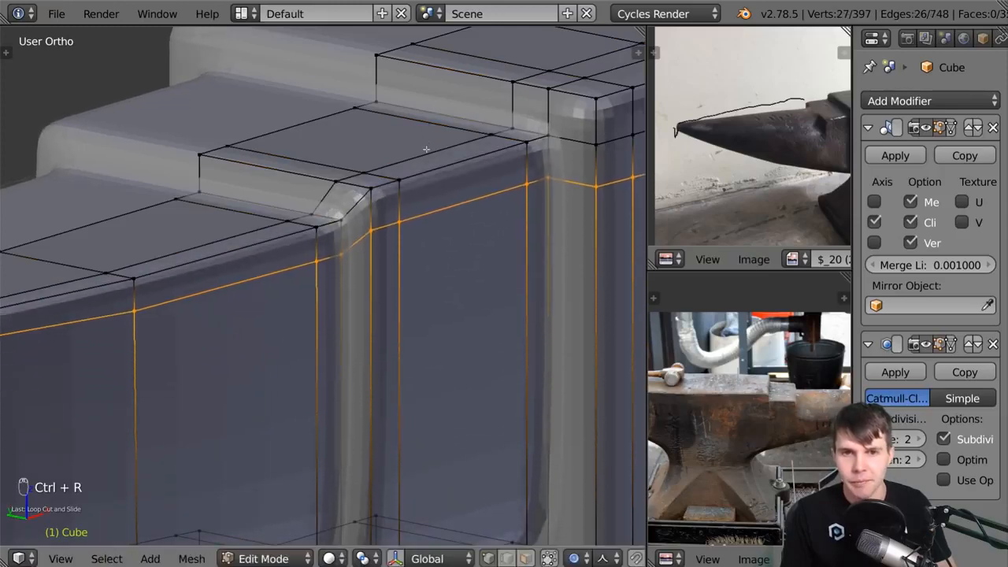
# Turn off proportional editing and select the vertices around the collar's upper outer corner.
pyautogui.moveTo(427, 143); pyautogui.dragTo(209, 272, button='middle')
pyautogui.press('a')
pyautogui.scroll(1, 208, 271)
pyautogui.moveTo(163, 257)
pyautogui.mouseDown(button='right')
pyautogui.moveTo(189, 246)
pyautogui.moveTo(164, 264)
pyautogui.mouseUp(button='right')
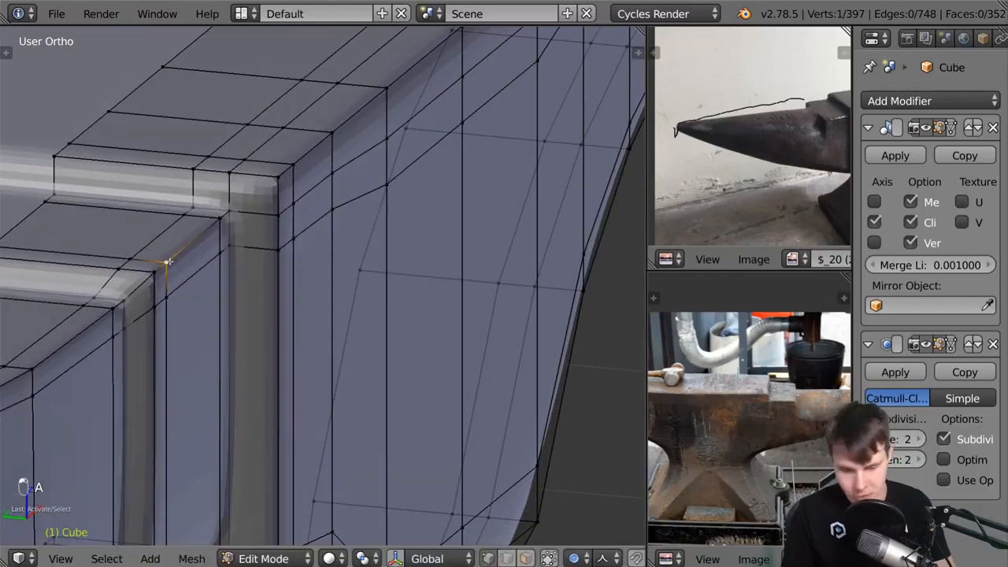
pyautogui.press('o')
pyautogui.moveTo(163, 264); pyautogui.dragTo(288, 312, button='middle')
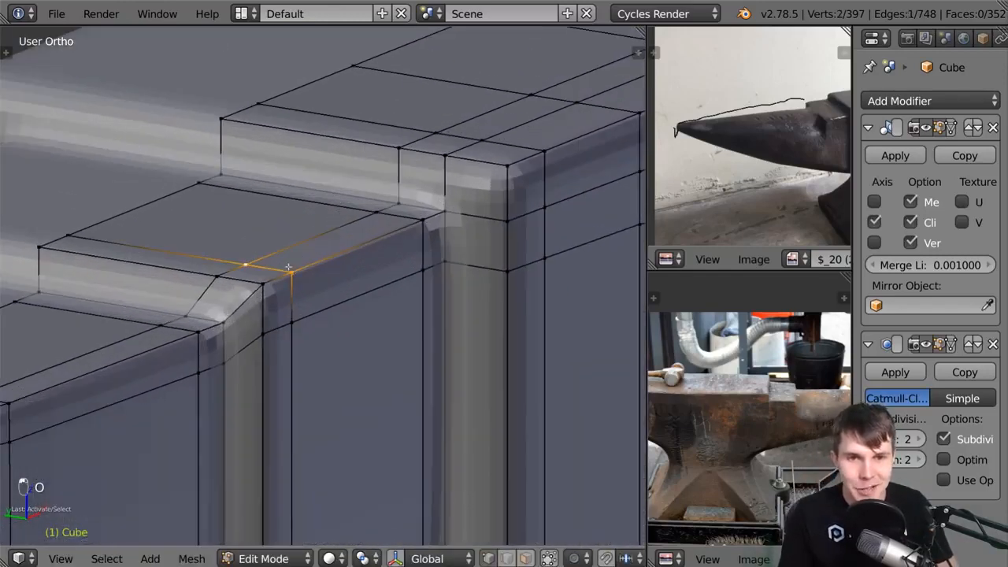
pyautogui.keyDown('shift'); pyautogui.rightClick(287, 312); pyautogui.keyUp('shift')
# Examine the edges and corners of the horn, collar and body in Object Mode.
pyautogui.press('Tab')
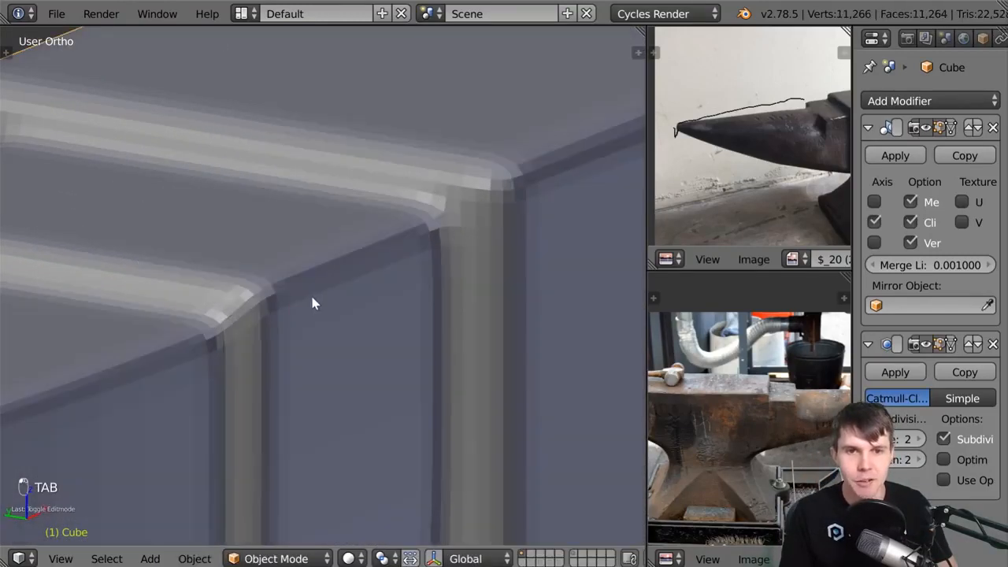
pyautogui.scroll(-4, 310, 296)
pyautogui.scroll(4, 311, 296)
pyautogui.keyDown('shift'); pyautogui.moveTo(281, 303); pyautogui.dragTo(438, 236, button='middle'); pyautogui.keyUp('shift')
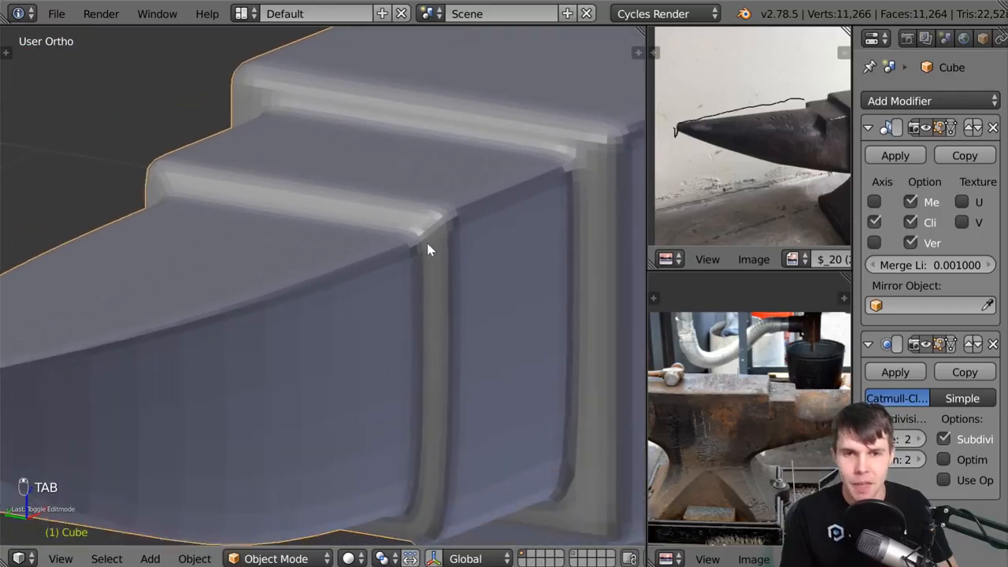
pyautogui.scroll(-3, 409, 268)
pyautogui.keyDown('shift'); pyautogui.moveTo(405, 292); pyautogui.dragTo(381, 289, button='middle'); pyautogui.keyUp('shift')
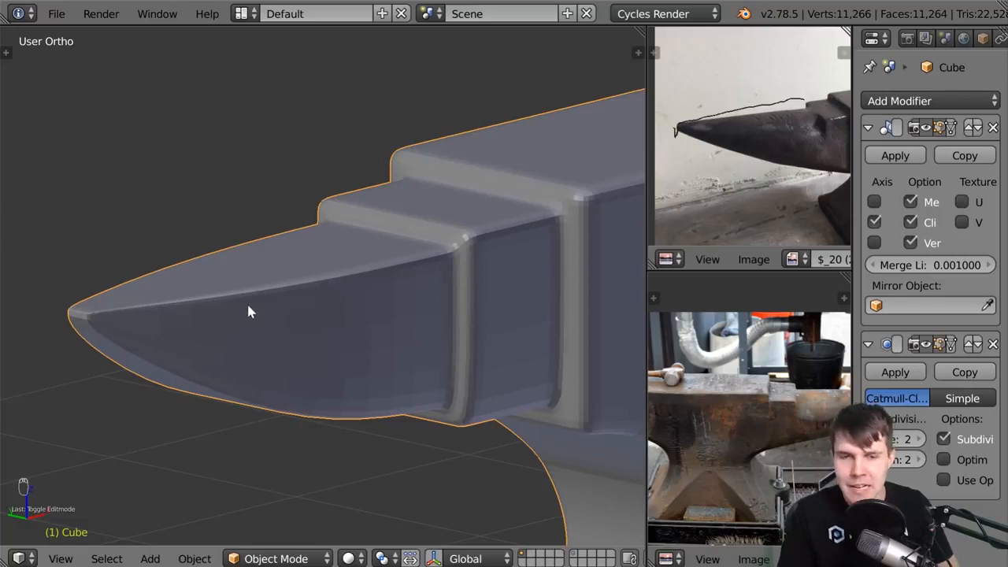
pyautogui.scroll(5, 246, 302)
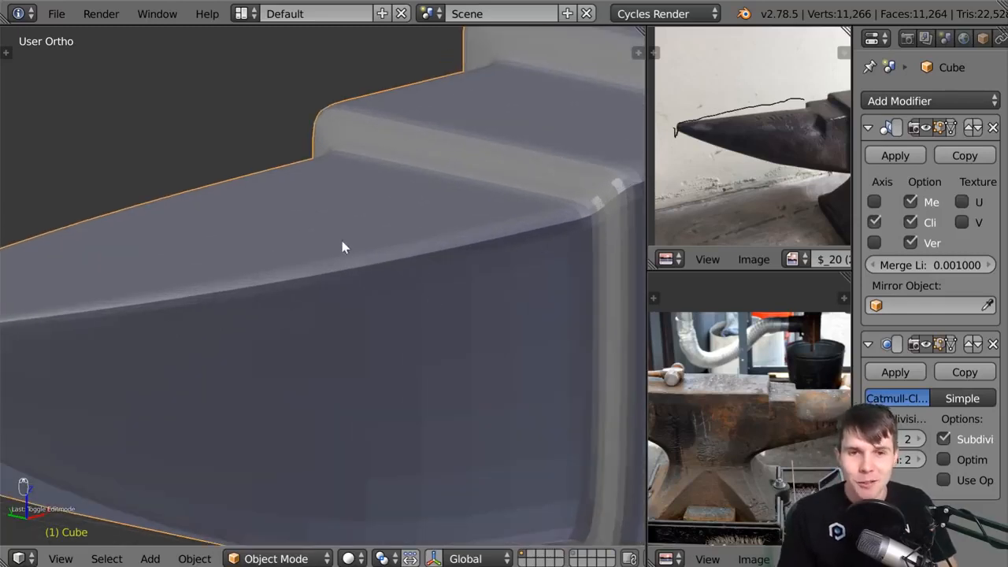
# Examine the lengthwise top and side loops on the horn, comparing the cage with the smoothed result in Object Mode.
pyautogui.press('Tab')
pyautogui.keyDown('alt'); pyautogui.click(382, 280); pyautogui.keyUp('alt')
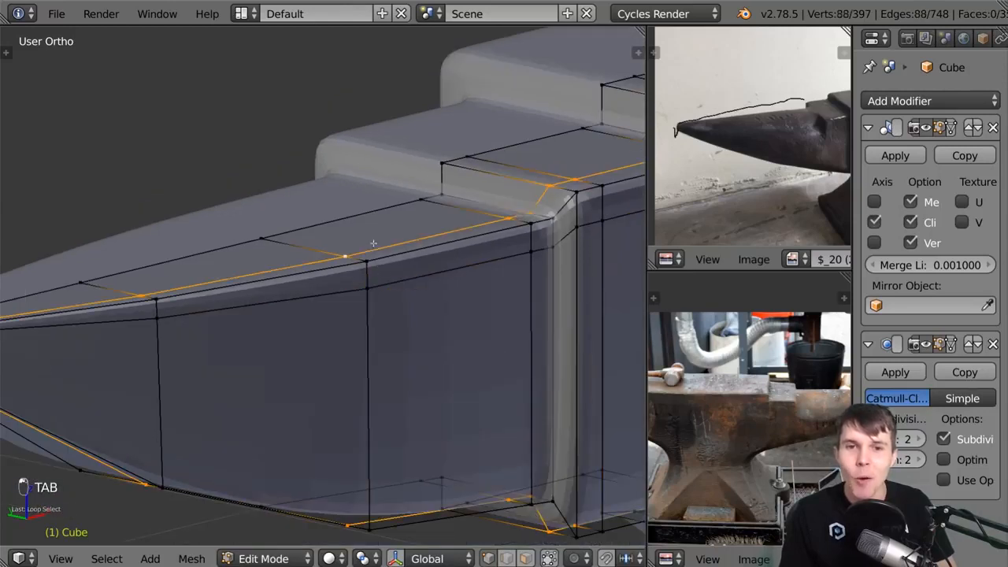
pyautogui.keyDown('alt'); pyautogui.click(367, 288); pyautogui.keyUp('alt')
pyautogui.press('Tab')
pyautogui.press('Tab')
pyautogui.scroll(-4, 354, 287)
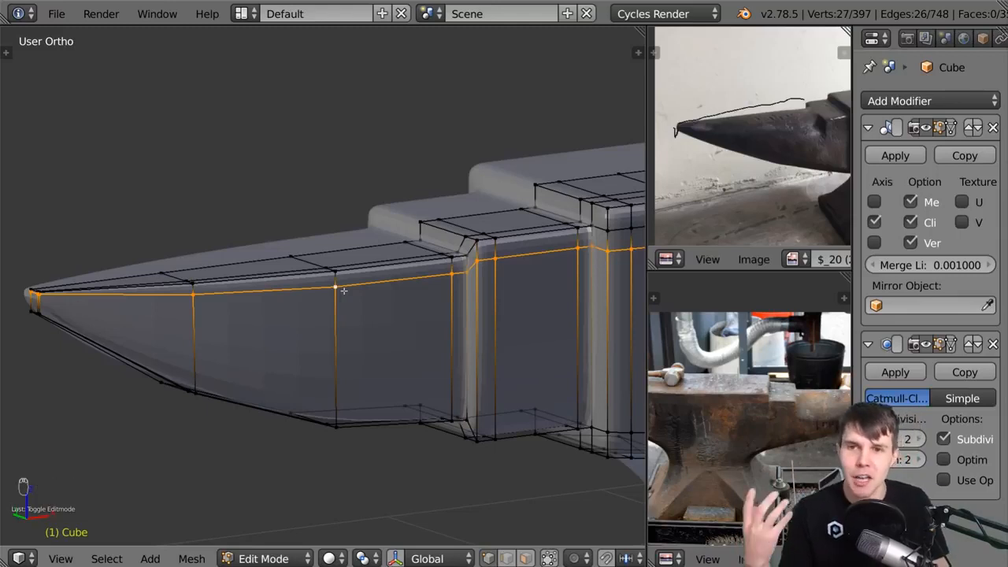
pyautogui.press('Tab')
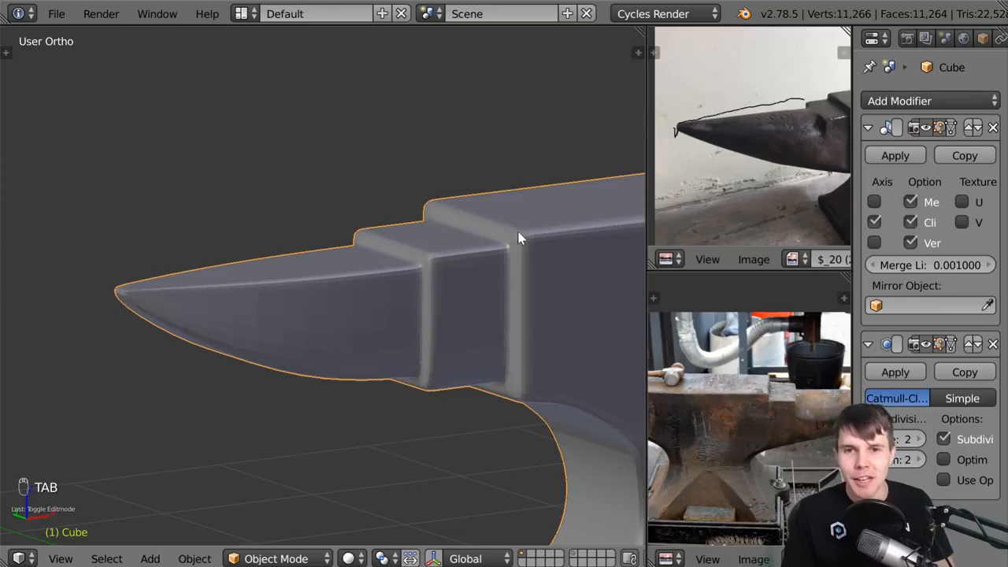
pyautogui.keyDown('shift'); pyautogui.moveTo(522, 232); pyautogui.dragTo(374, 258, button='middle'); pyautogui.keyUp('shift')
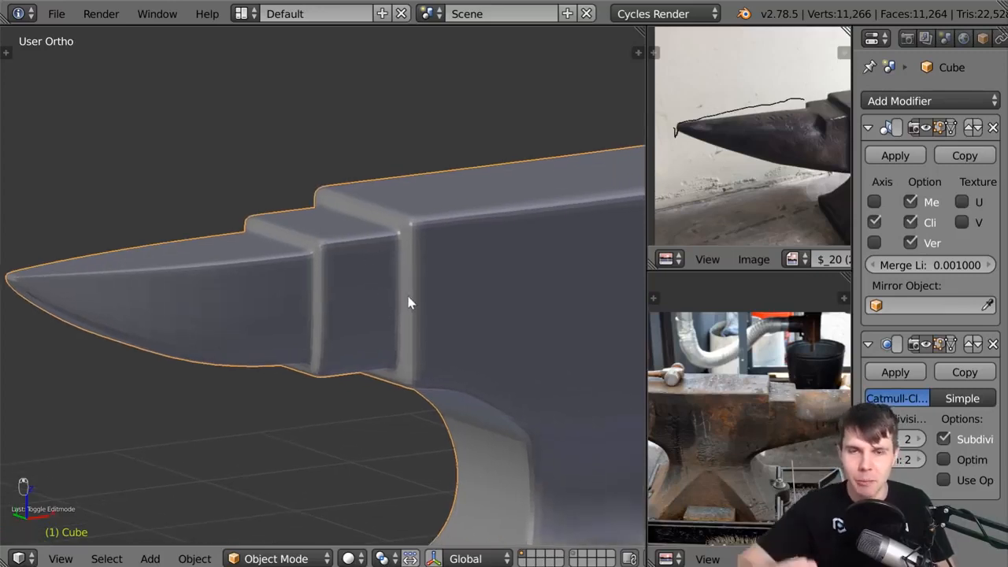
pyautogui.scroll(4, 409, 301)
# Return to Edit Mode and undo both lengthwise loop cuts along the horn, collar and body.
pyautogui.press('Tab')
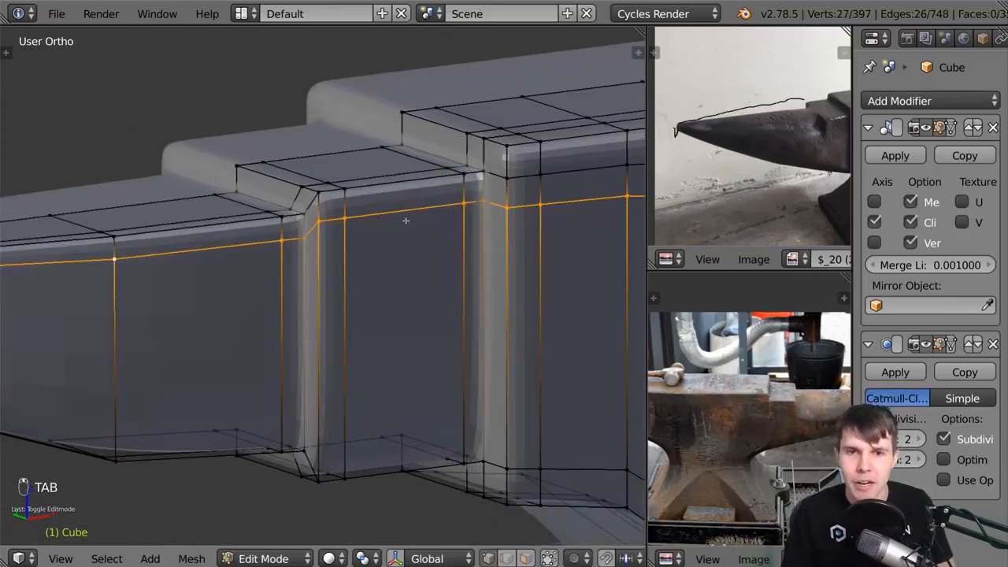
pyautogui.hotkey('ctrl', 'z')
pyautogui.hotkey('ctrl', 'z')
pyautogui.hotkey('ctrl', 'z')
pyautogui.hotkey('ctrl', 'z')
pyautogui.scroll(4, 425, 236)
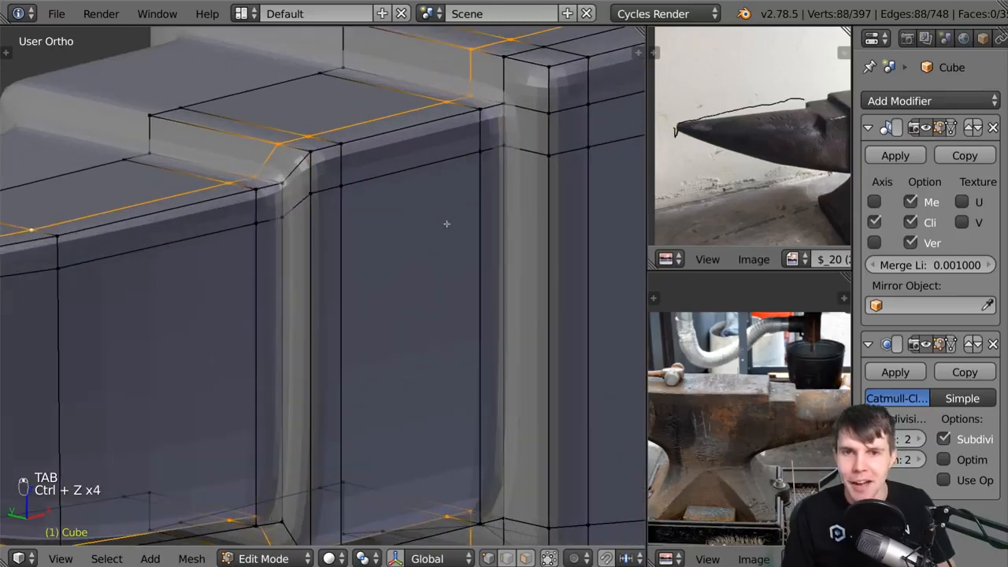
pyautogui.hotkey('ctrl', 'z')
pyautogui.hotkey('ctrl', 'z')
pyautogui.hotkey('ctrl', 'z')
pyautogui.hotkey('ctrl', 'z')
pyautogui.hotkey('ctrl', 'z')
pyautogui.hotkey('ctrl', 'z')
pyautogui.hotkey('ctrl', 'z')
pyautogui.hotkey('ctrl', 'z')
pyautogui.hotkey('ctrl', 'z')
pyautogui.hotkey('ctrl', 'z')
pyautogui.hotkey('ctrl', 'z')
pyautogui.hotkey('ctrl', 'z')
pyautogui.hotkey('ctrl', 'z')
pyautogui.hotkey('ctrl', 'z')
pyautogui.hotkey('ctrl', 'z')
pyautogui.hotkey('ctrl', 'z')
pyautogui.hotkey('ctrl', 'z')
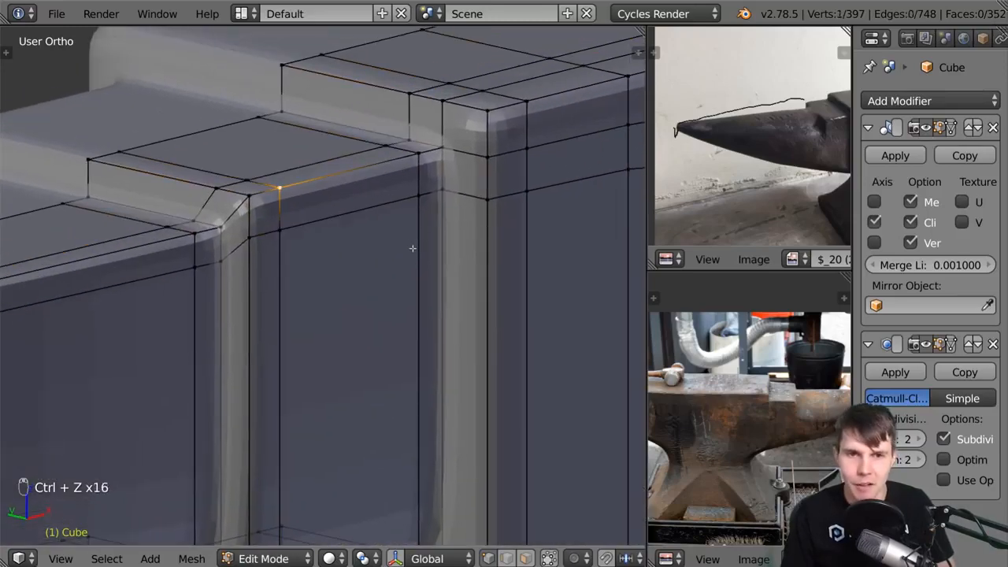
pyautogui.hotkey('ctrl', 'z')
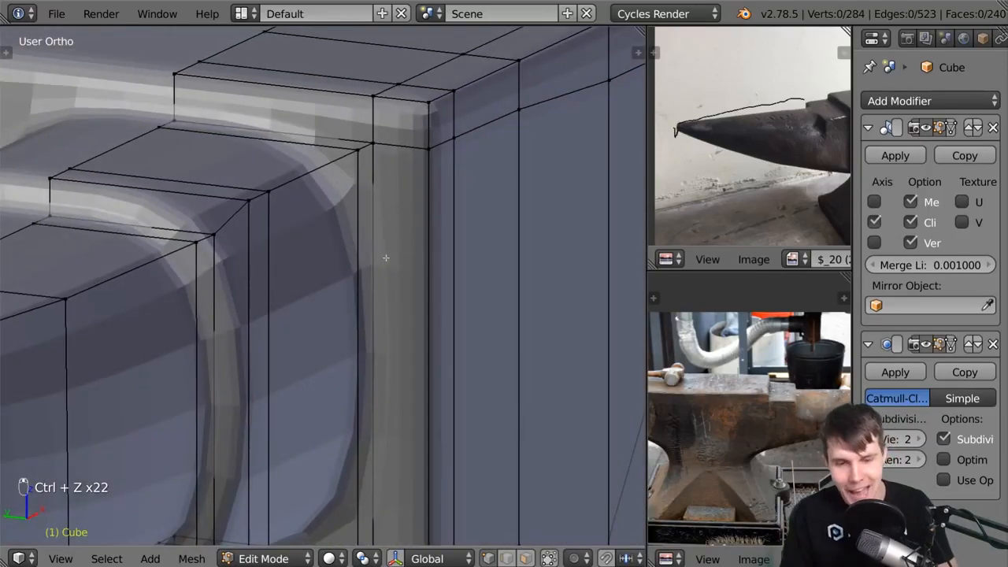
# Add a lengthwise loop cut along the side of the horn, collar and body, and slide it up near the top edge.
pyautogui.hotkey('ctrl', 'r')
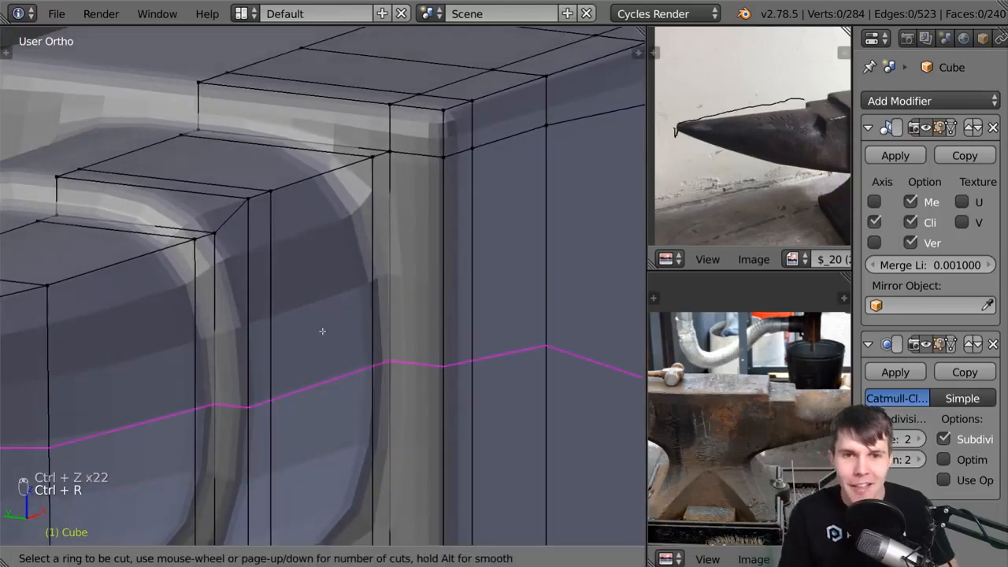
pyautogui.click(322, 330)
pyautogui.click(322, 173)
pyautogui.scroll(-5, 330, 189)
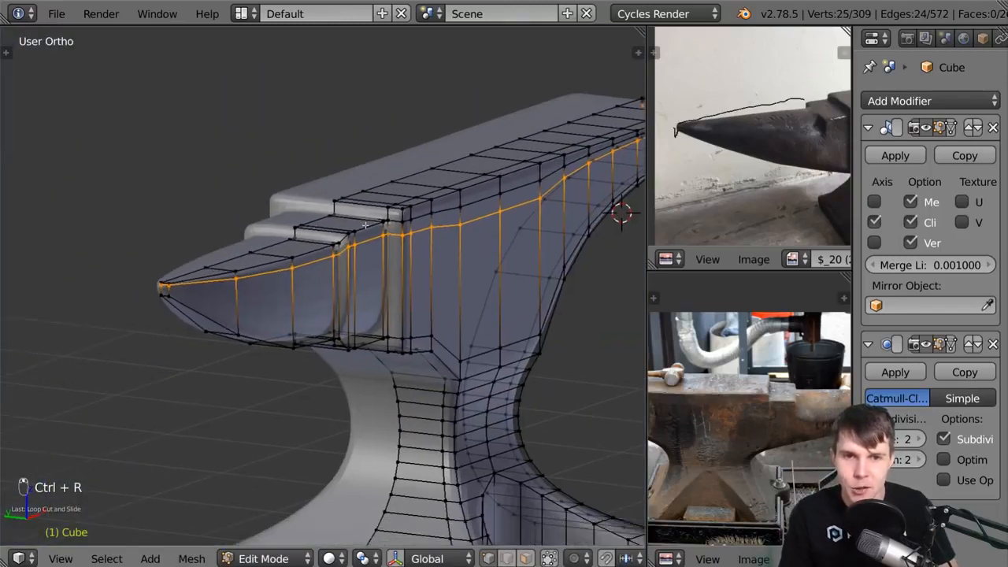
pyautogui.scroll(-5, 365, 225)
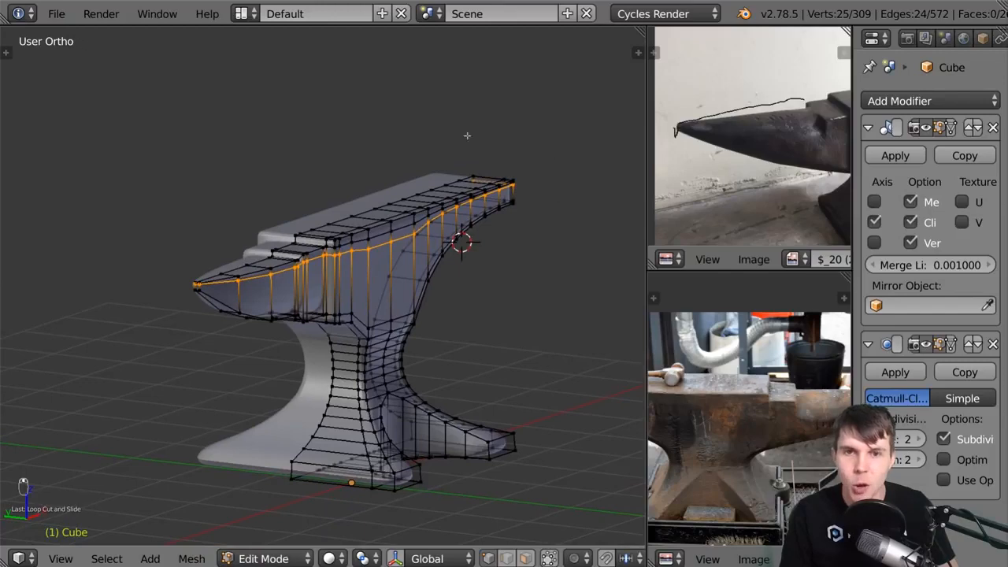
pyautogui.scroll(8, 351, 370)
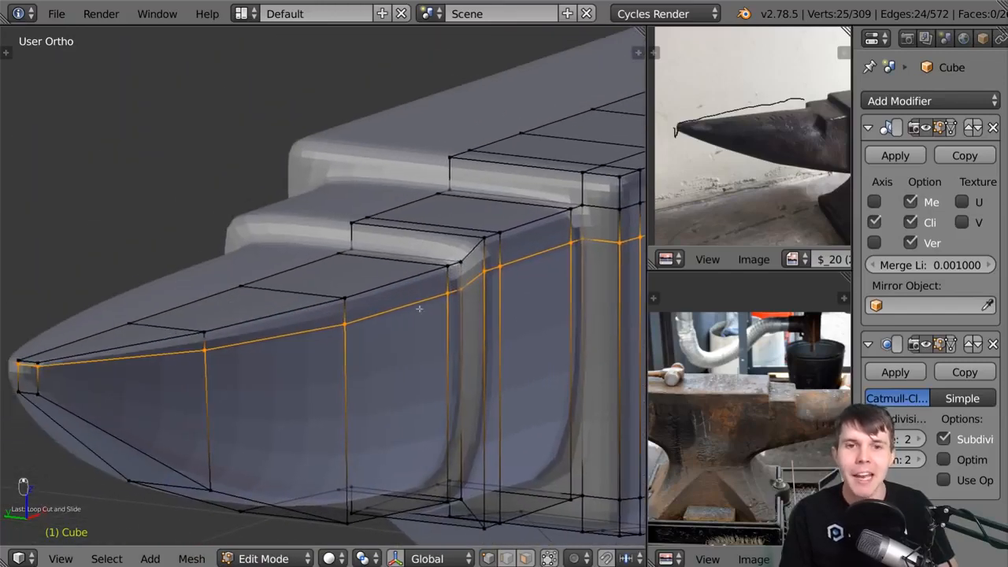
pyautogui.scroll(1, 369, 318)
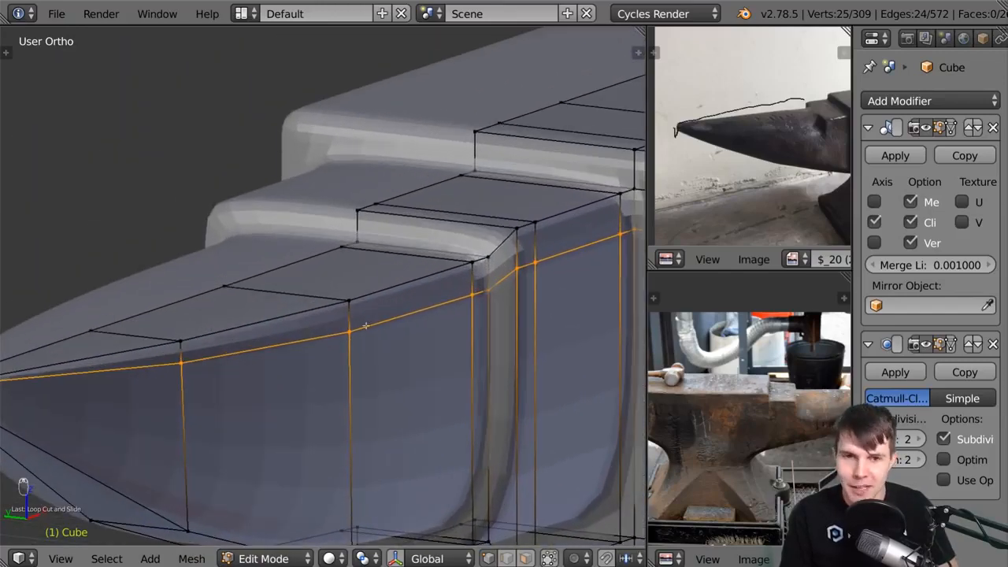
pyautogui.scroll(1, 377, 324)
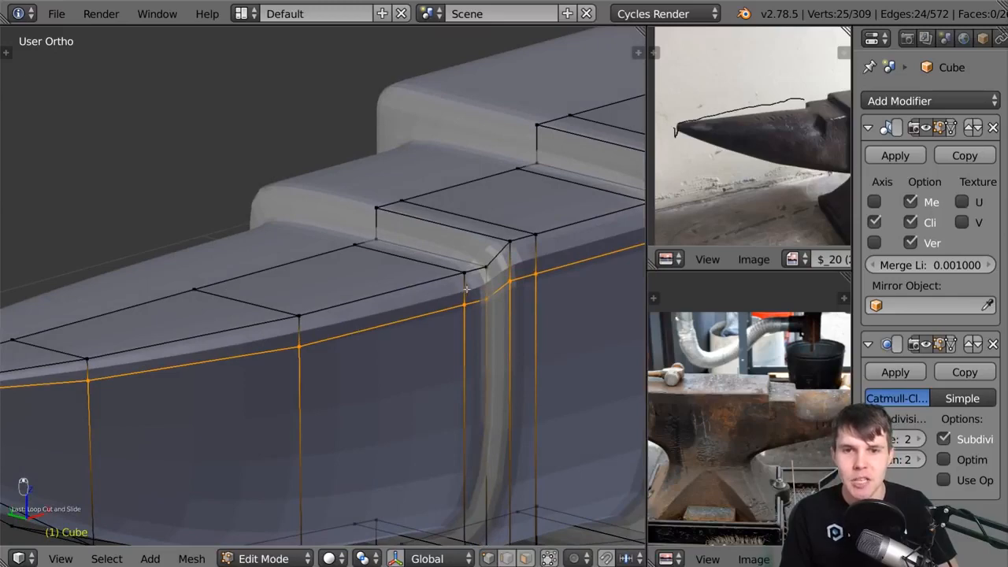
# Add a lengthwise loop cut along the top of the horn, collar and body, placed close to the outer side edge.
pyautogui.moveTo(466, 289); pyautogui.dragTo(427, 292, button='middle')
pyautogui.hotkey('ctrl', 'r')
pyautogui.click(472, 250)
pyautogui.click(473, 246)
# Try sliding the horn's upper loop vertices inward, away from the outer side edge, to soften the horn's top edge.
pyautogui.rightClick(391, 279)
pyautogui.rightClick(362, 276)
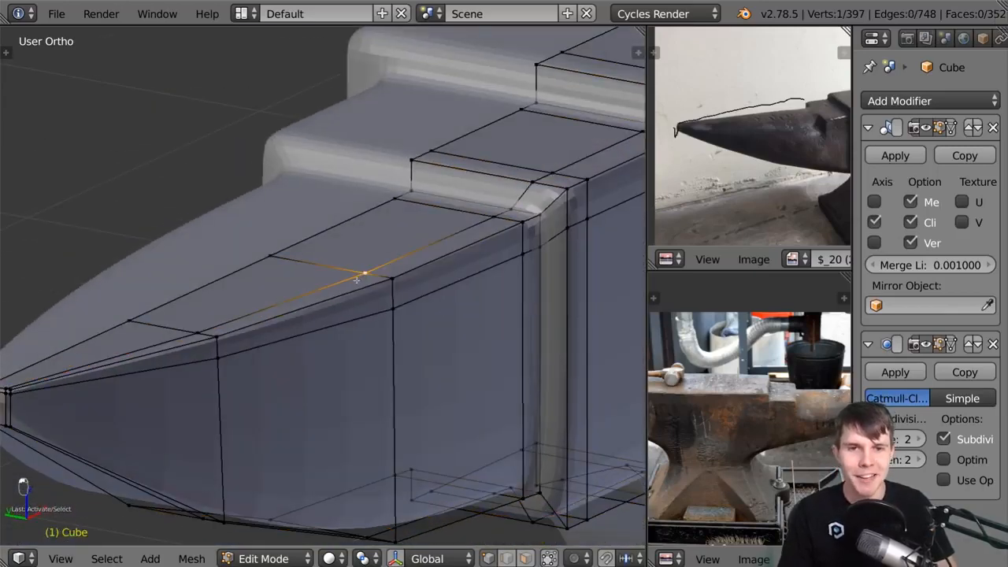
pyautogui.rightClick(308, 291)
pyautogui.keyDown('alt'); pyautogui.rightClick(305, 296); pyautogui.keyUp('alt')
pyautogui.scroll(-2, 301, 296)
pyautogui.press('a')
pyautogui.scroll(2, 377, 268)
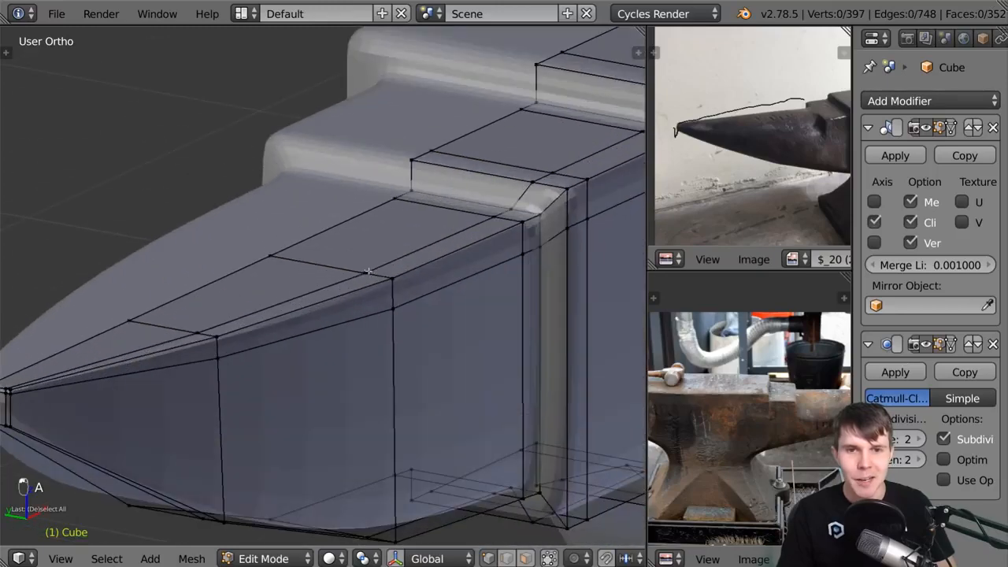
pyautogui.rightClick(366, 273)
pyautogui.keyDown('shift'); pyautogui.rightClick(197, 333); pyautogui.keyUp('shift')
pyautogui.keyDown('shift'); pyautogui.rightClick(498, 218); pyautogui.keyUp('shift')
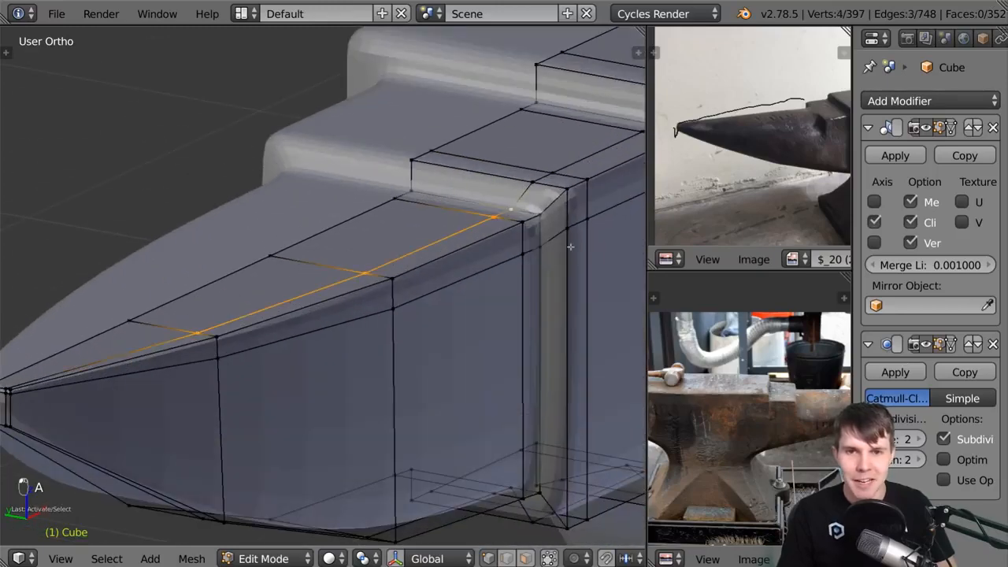
pyautogui.press('g')
pyautogui.click(499, 295)
# Try lowering the horn's side loop vertices by about 0.16 along the global Z axis.
pyautogui.rightClick(415, 311)
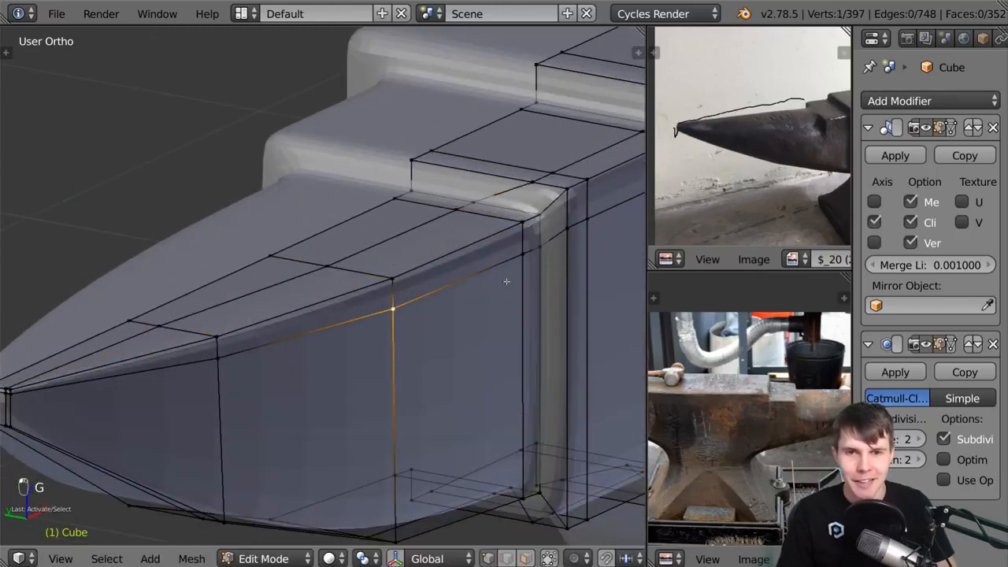
pyautogui.keyDown('shift'); pyautogui.rightClick(522, 254); pyautogui.keyUp('shift')
pyautogui.keyDown('shift'); pyautogui.rightClick(541, 252); pyautogui.keyUp('shift')
pyautogui.press('g')
pyautogui.middleClick(331, 394)
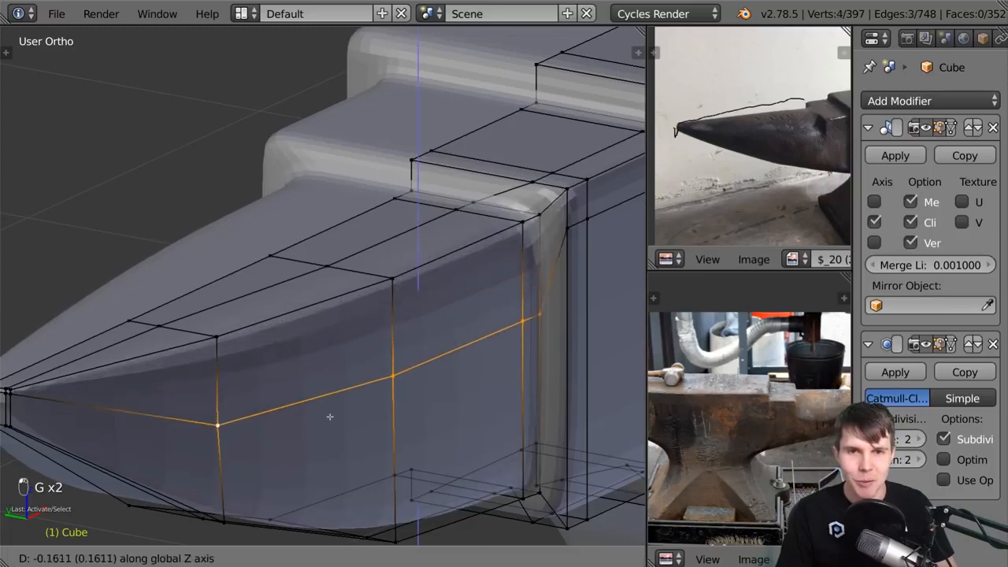
pyautogui.click(330, 416)
# Examine the horn's upper edge and the vertices at the collar's upper outer corner in Object and Edit Mode.
pyautogui.press('Tab')
pyautogui.moveTo(380, 373); pyautogui.dragTo(503, 343, button='middle')
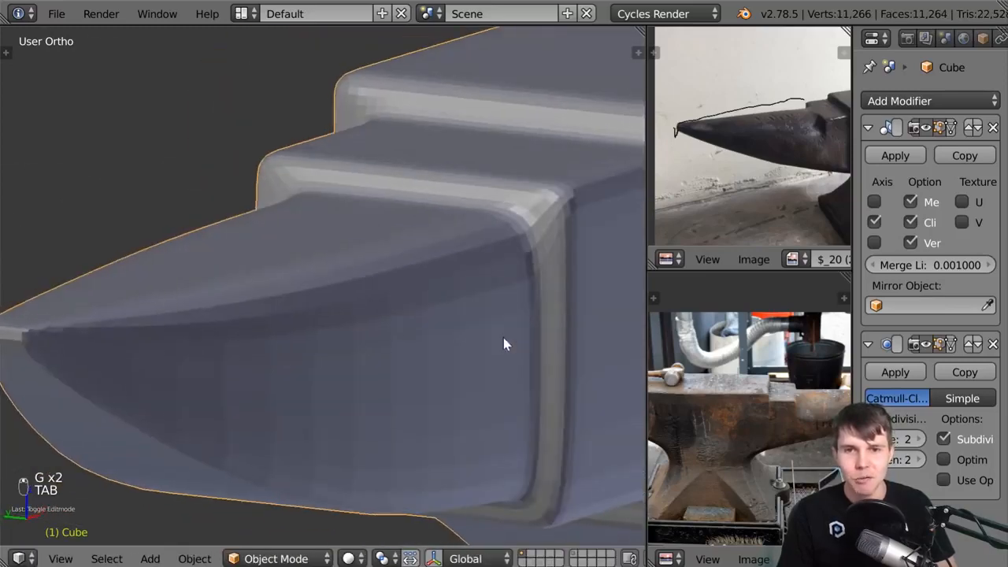
pyautogui.press('Tab')
pyautogui.keyDown('shift'); pyautogui.moveTo(548, 310); pyautogui.dragTo(411, 338, button='middle'); pyautogui.keyUp('shift')
pyautogui.scroll(3, 443, 291)
pyautogui.rightClick(493, 239)
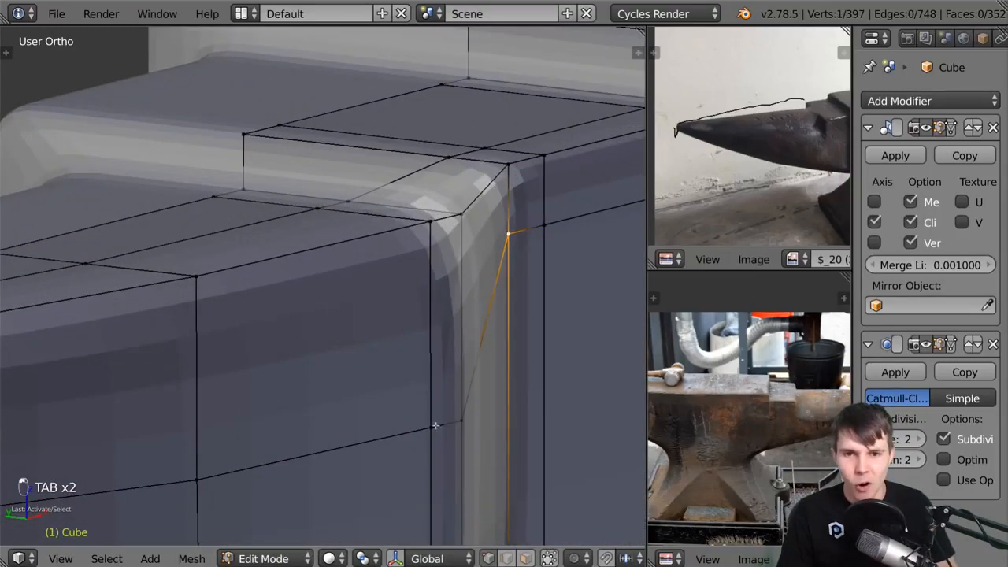
pyautogui.rightClick(403, 206)
pyautogui.moveTo(403, 207); pyautogui.dragTo(460, 222, button='middle')
pyautogui.press('Tab')
pyautogui.moveTo(467, 274); pyautogui.dragTo(439, 334, button='middle')
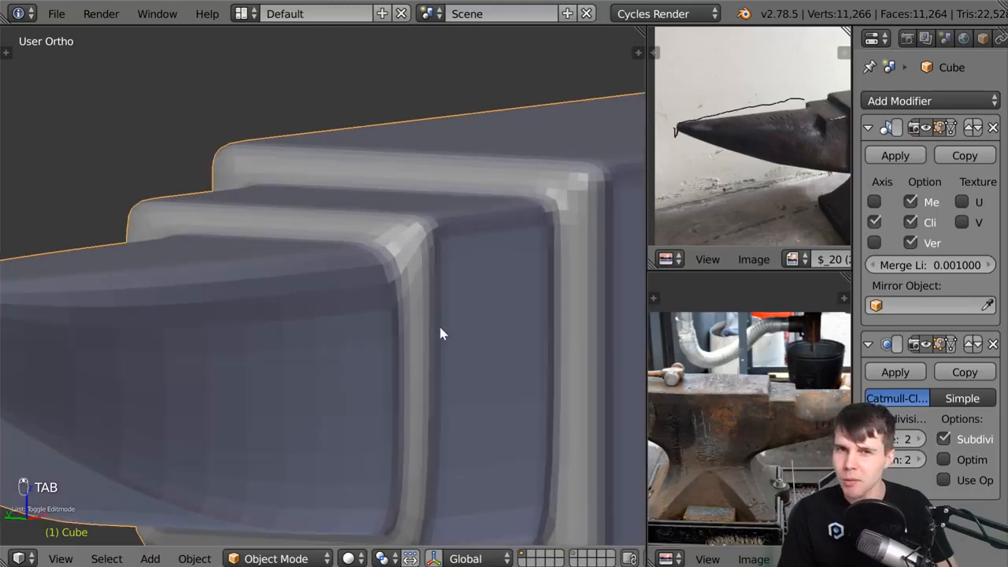
# Inspect the slanted edge that connects the lowered side loop on the horn with the collar.
pyautogui.press('Tab')
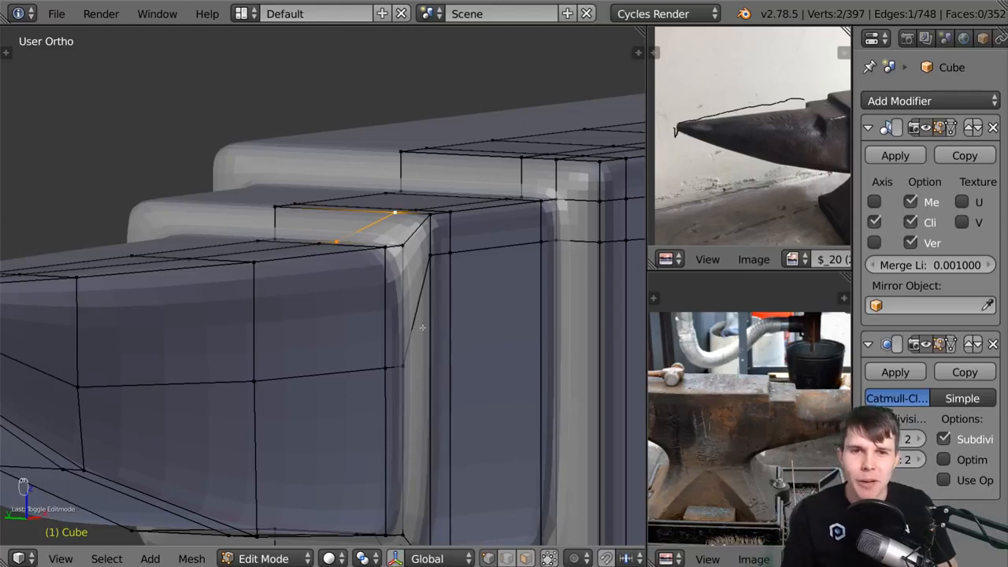
pyautogui.keyDown('alt'); pyautogui.rightClick(426, 303); pyautogui.keyUp('alt')
pyautogui.rightClick(401, 334)
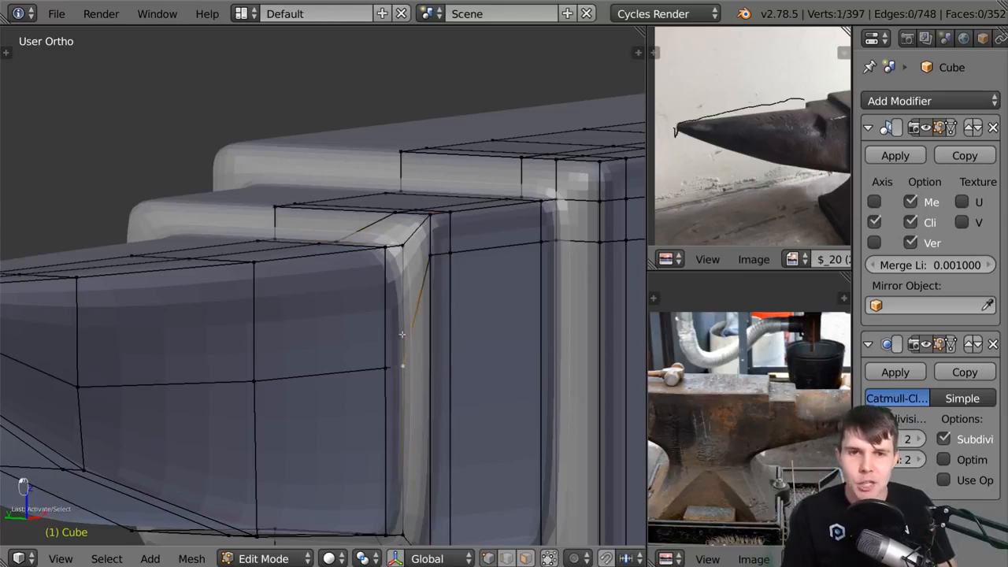
pyautogui.press('Tab')
pyautogui.press('Tab')
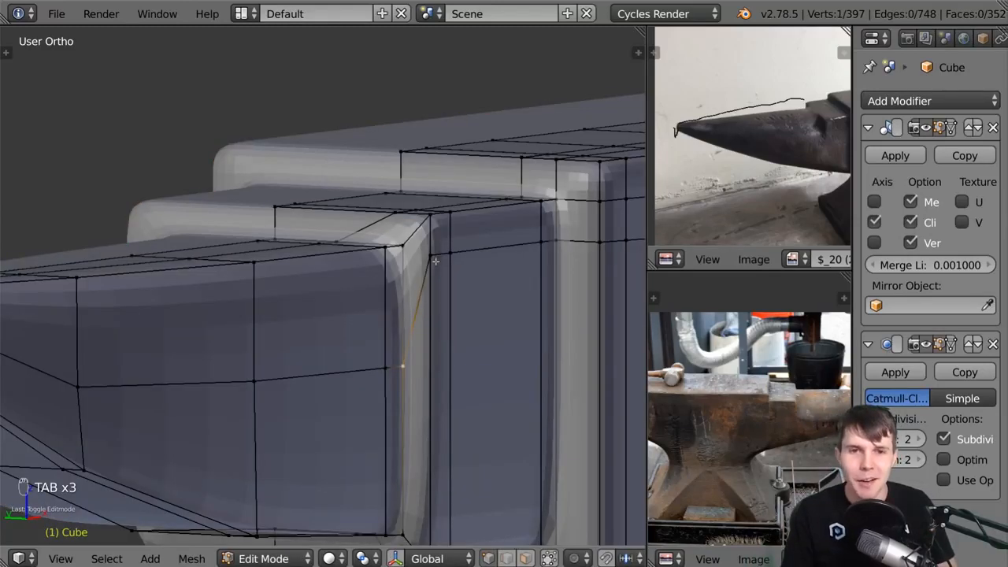
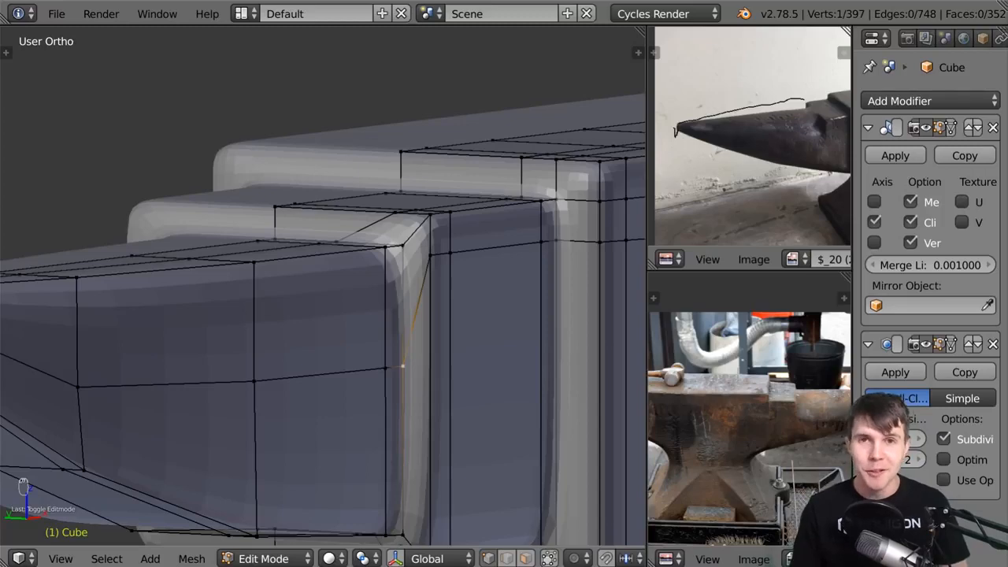
pyautogui.moveTo(413, 285); pyautogui.dragTo(353, 369, button='middle')
pyautogui.scroll(3, 400, 367)
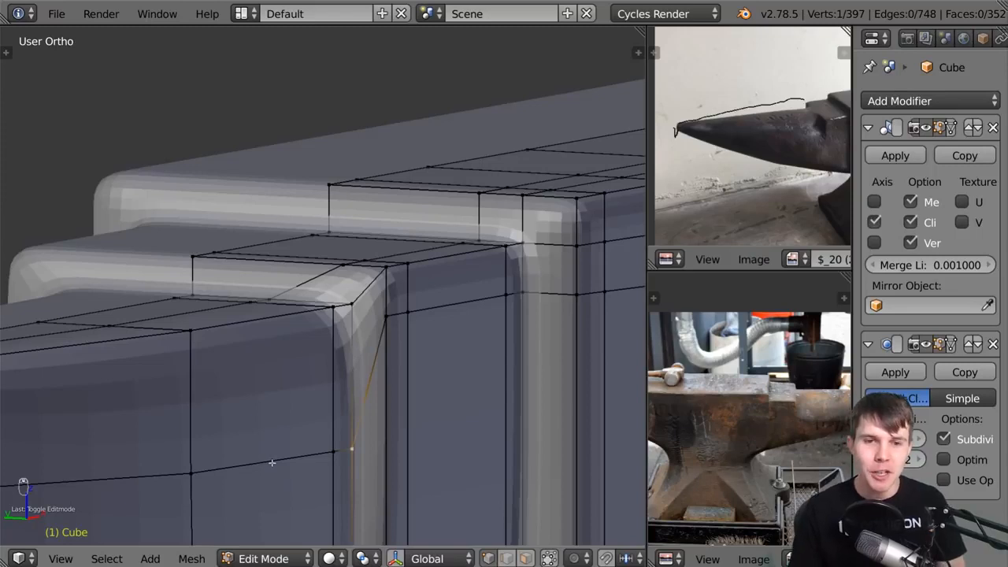
# Undo the moves of the horn's side and top loop vertices.
pyautogui.scroll(-2, 283, 456)
pyautogui.hotkey('ctrl', 'z')
pyautogui.hotkey('ctrl', 'z')
pyautogui.hotkey('ctrl', 'z')
pyautogui.hotkey('ctrl', 'z')
pyautogui.hotkey('ctrl', 'z')
pyautogui.hotkey('ctrl', 'z')
pyautogui.hotkey('ctrl', 'z')
pyautogui.hotkey('ctrl', 'z')
pyautogui.hotkey('ctrl', 'z')
pyautogui.hotkey('ctrl', 'z')
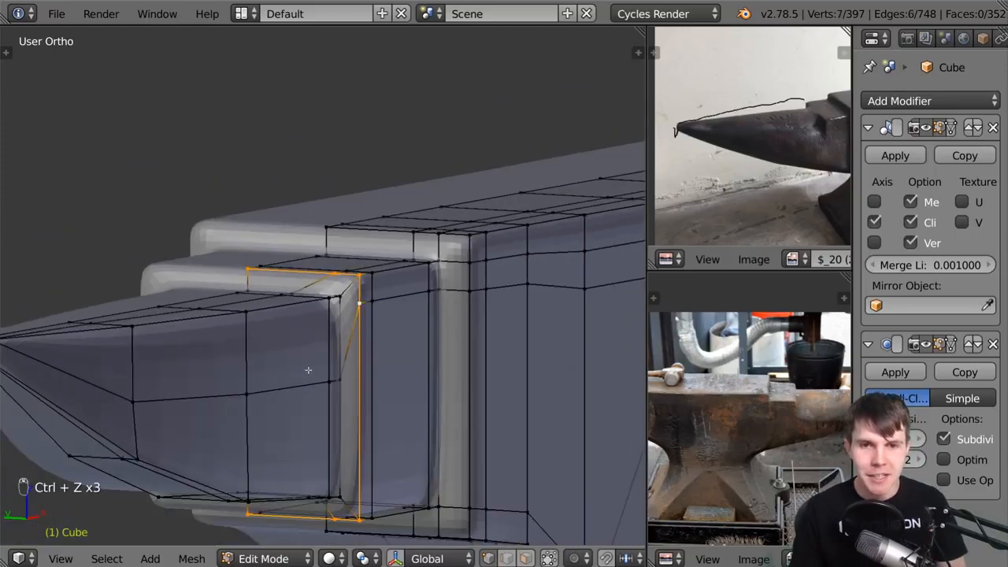
pyautogui.hotkey('ctrl', 'z')
pyautogui.hotkey('ctrl', 'z')
pyautogui.hotkey('ctrl', 'z')
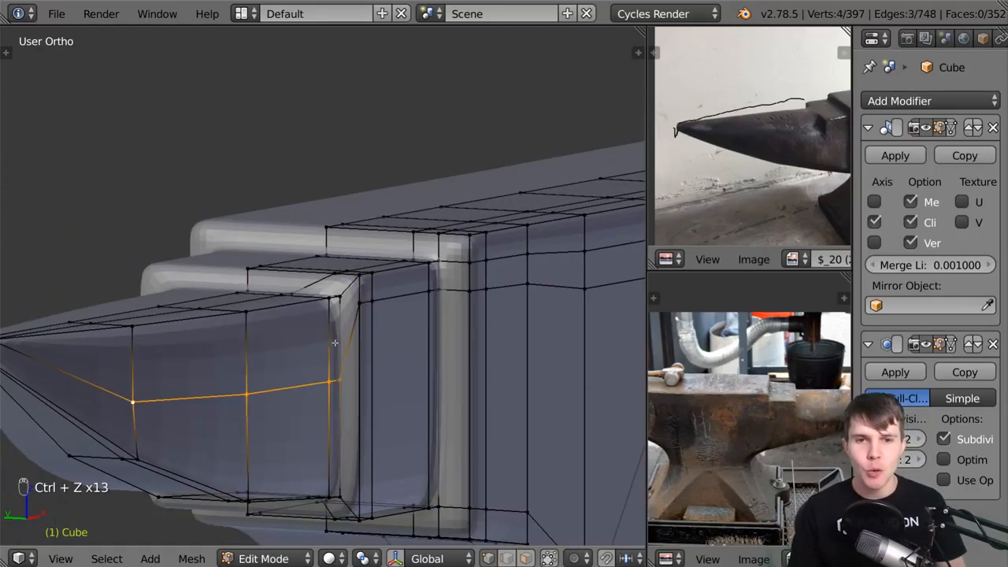
pyautogui.hotkey('ctrl', 'z')
pyautogui.hotkey('ctrl', 'z')
pyautogui.hotkey('ctrl', 'z')
pyautogui.hotkey('ctrl', 'z')
pyautogui.hotkey('ctrl', 'z')
pyautogui.hotkey('ctrl', 'z')
pyautogui.hotkey('ctrl', 'z')
pyautogui.hotkey('ctrl', 'z')
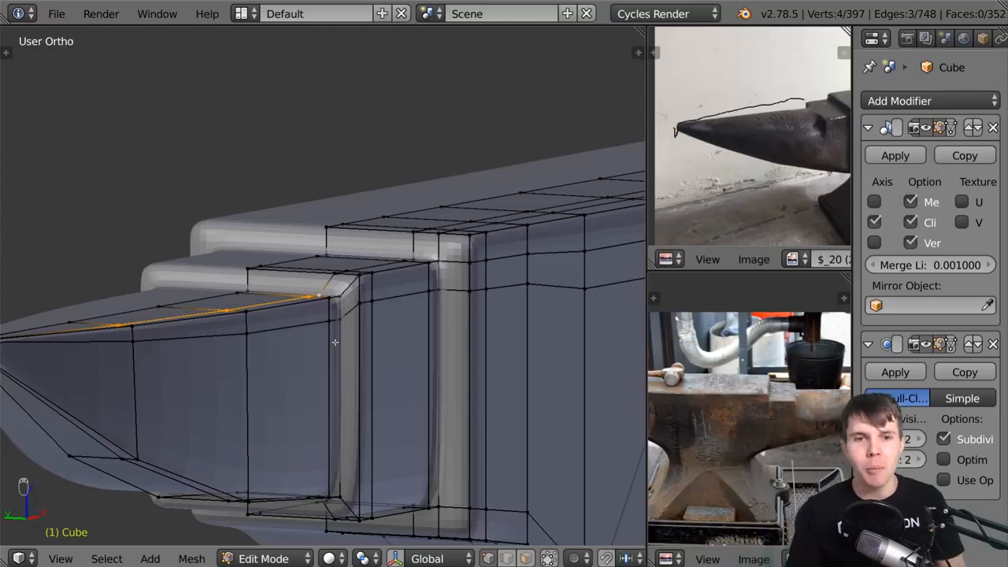
# Select the lengthwise loop along the top of the horn and examine its path across the collar, body and base.
pyautogui.moveTo(335, 343); pyautogui.dragTo(256, 322, button='middle')
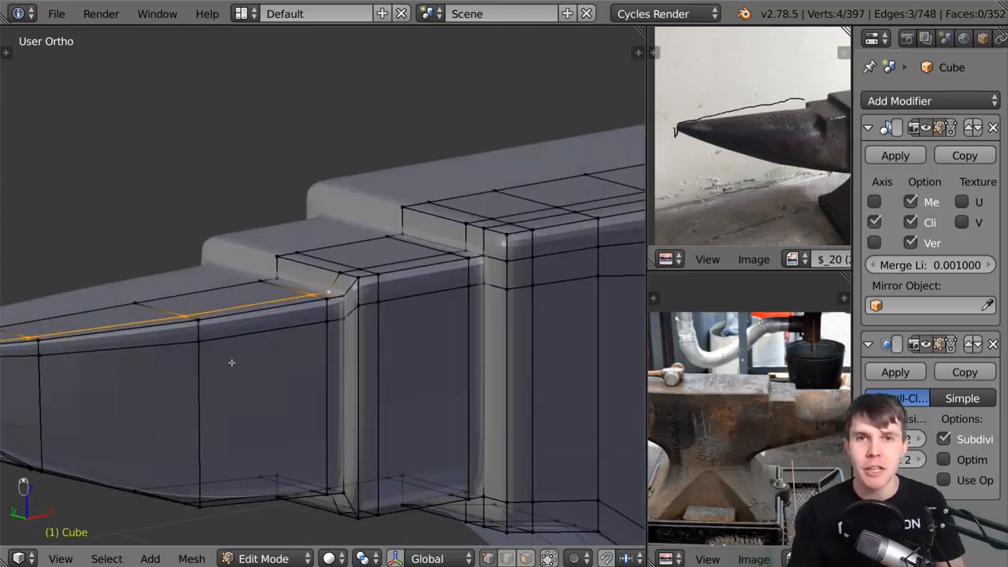
pyautogui.moveTo(231, 363); pyautogui.dragTo(380, 341, button='middle')
pyautogui.moveTo(421, 281)
pyautogui.mouseDown(button='middle')
pyautogui.moveTo(361, 295)
pyautogui.moveTo(418, 292)
pyautogui.mouseUp(button='middle')
pyautogui.keyDown('alt'); pyautogui.rightClick(361, 295); pyautogui.keyUp('alt')
pyautogui.scroll(1, 361, 294)
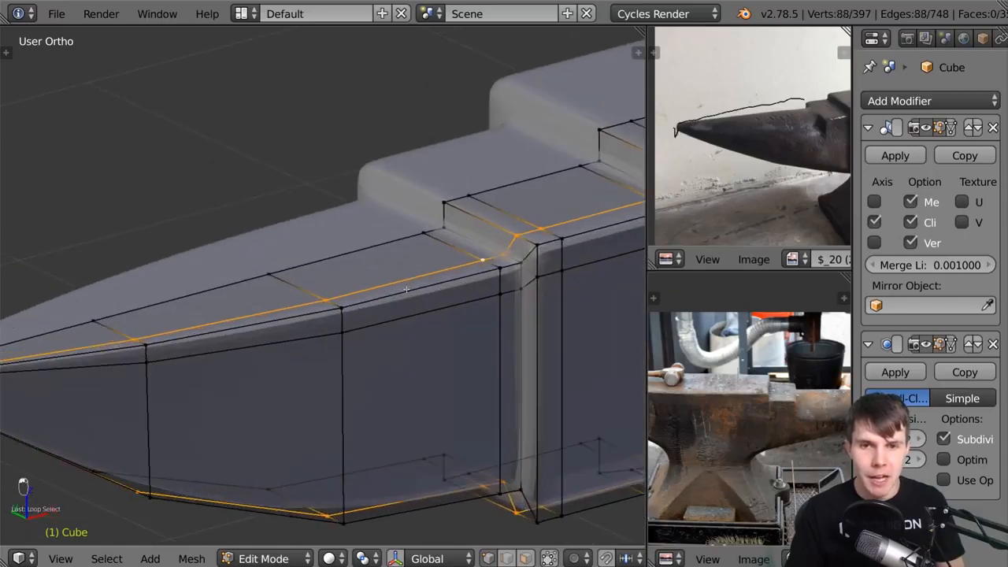
pyautogui.scroll(-4, 341, 312)
pyautogui.moveTo(269, 294); pyautogui.dragTo(231, 298, button='middle')
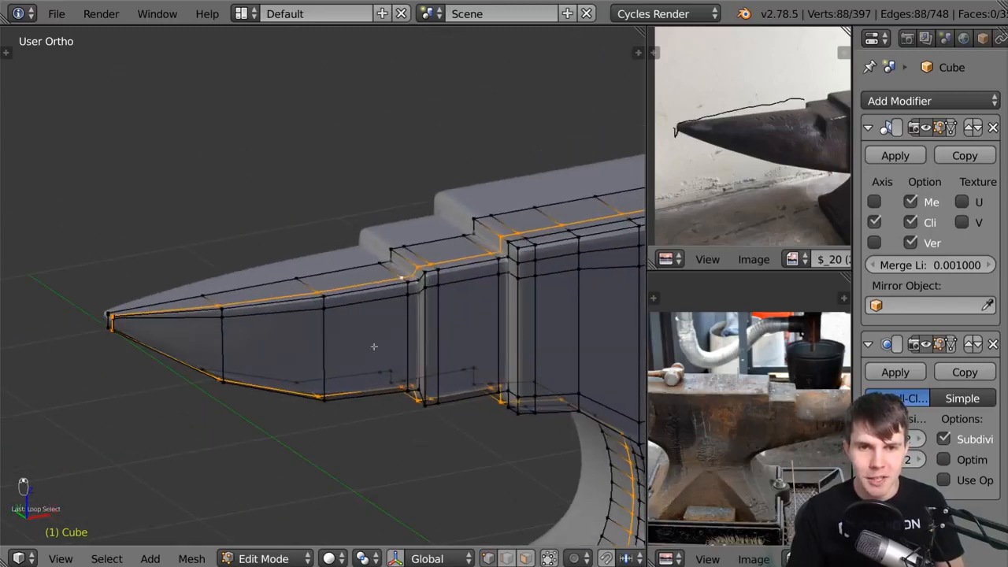
pyautogui.moveTo(406, 303); pyautogui.dragTo(441, 307, button='middle')
pyautogui.scroll(4, 441, 307)
pyautogui.keyDown('shift'); pyautogui.moveTo(549, 150); pyautogui.dragTo(310, 227, button='middle'); pyautogui.keyUp('shift')
pyautogui.scroll(1, 310, 227)
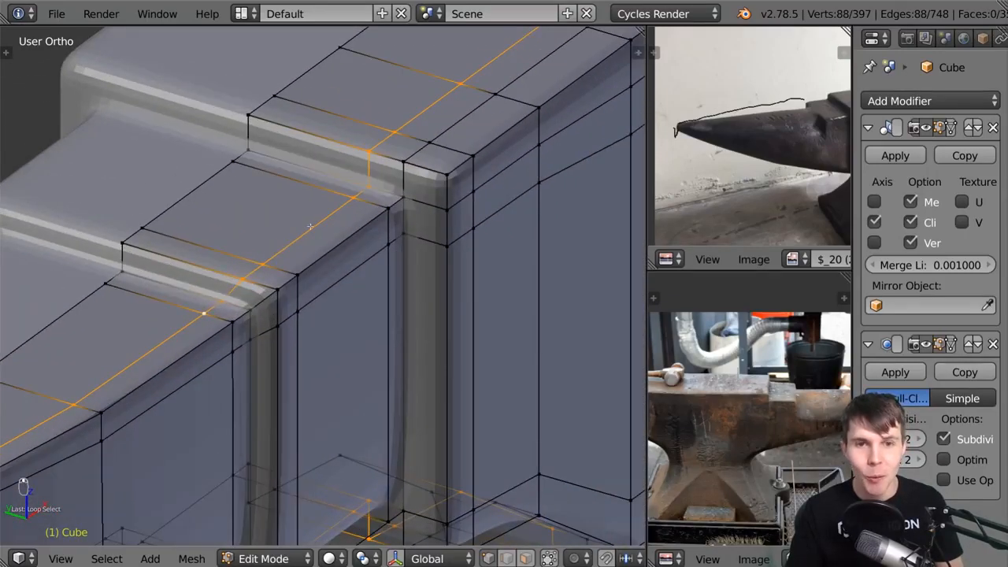
pyautogui.scroll(-5, 515, 145)
pyautogui.moveTo(515, 145); pyautogui.dragTo(526, 122, button='middle')
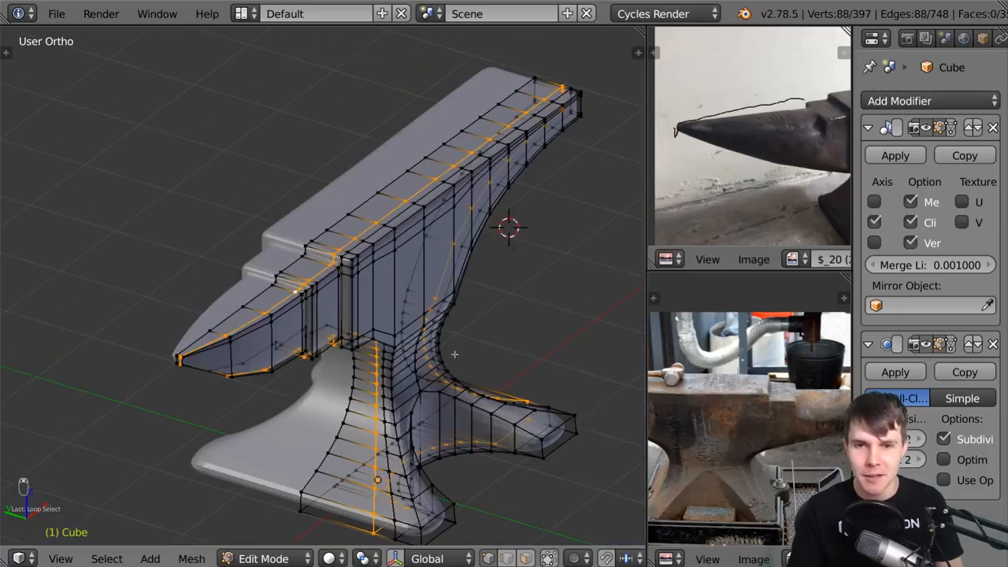
# Examine the lengthwise supporting loop where it crosses the collar steps, selecting the small face at the upper step's outer corner.
pyautogui.scroll(6, 230, 285)
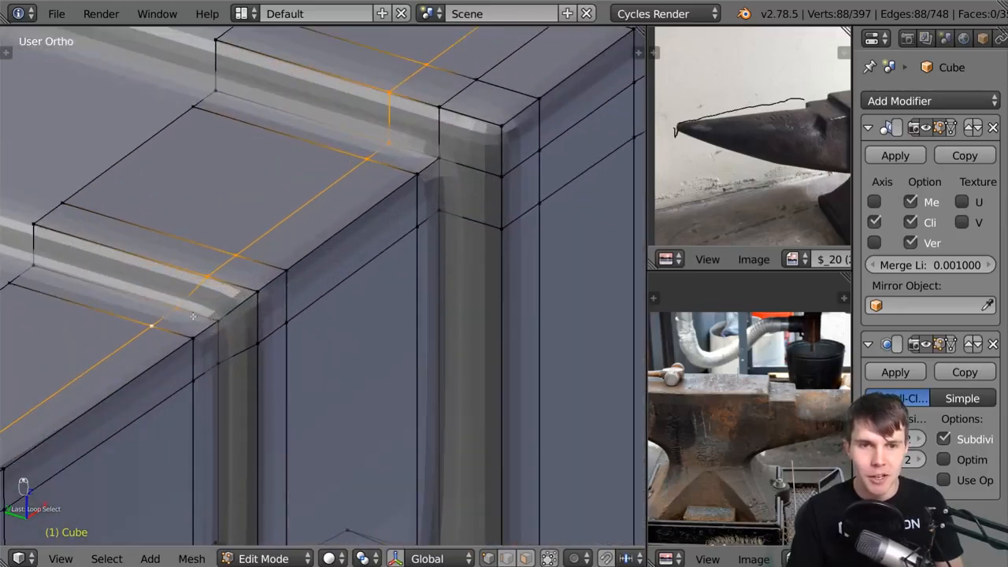
pyautogui.scroll(-4, 193, 315)
pyautogui.scroll(4, 252, 343)
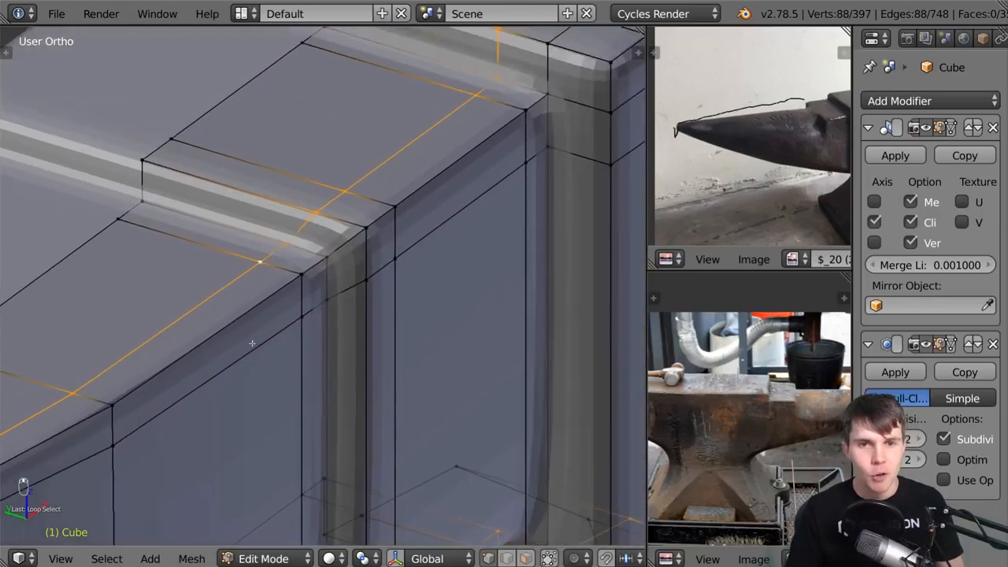
pyautogui.moveTo(252, 343); pyautogui.dragTo(194, 343, button='middle')
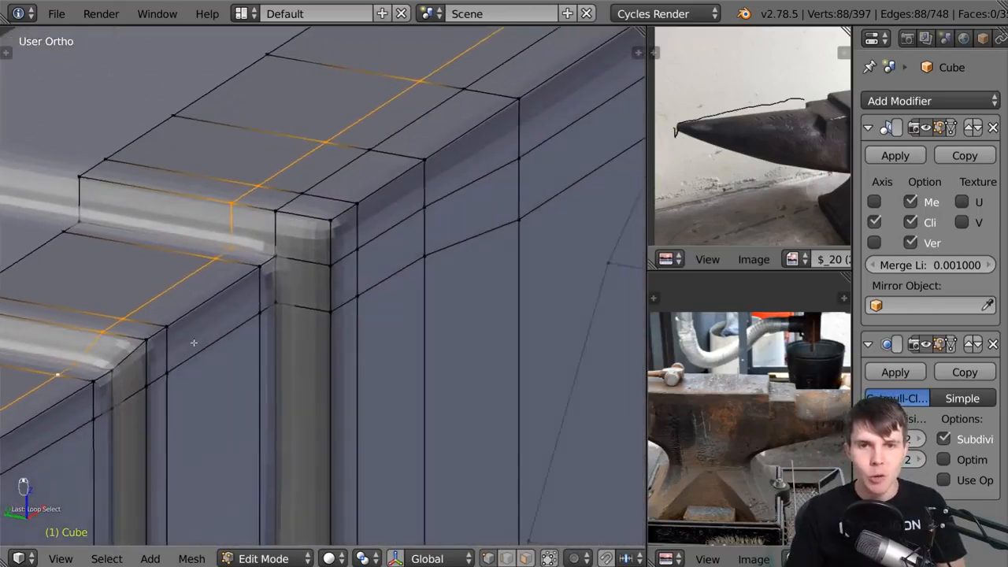
pyautogui.scroll(2, 212, 328)
pyautogui.keyDown('shift'); pyautogui.moveTo(231, 312); pyautogui.dragTo(390, 284, button='middle'); pyautogui.keyUp('shift')
pyautogui.rightClick(432, 148)
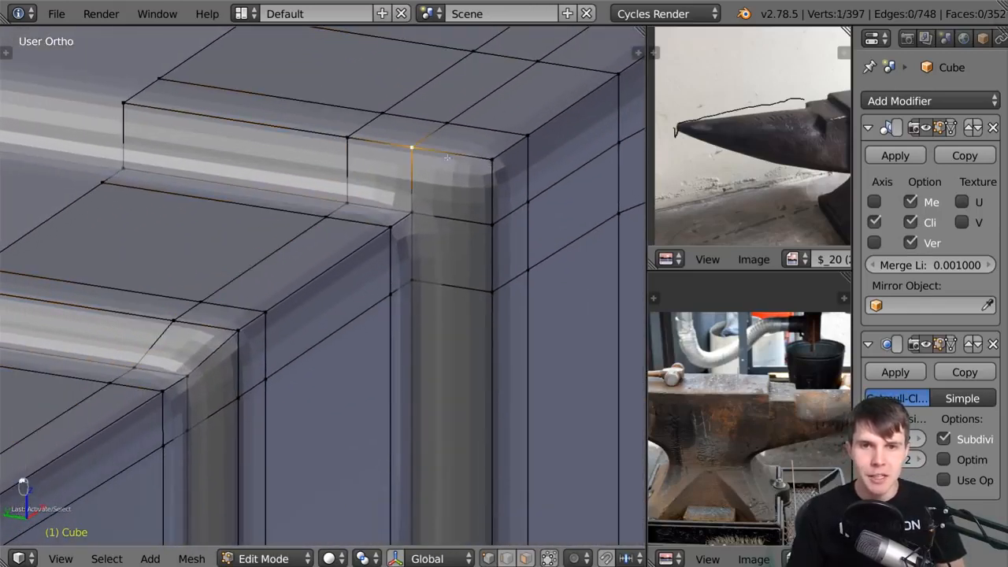
pyautogui.keyDown('shift'); pyautogui.rightClick(491, 221); pyautogui.keyUp('shift')
pyautogui.keyDown('shift'); pyautogui.rightClick(409, 212); pyautogui.keyUp('shift')
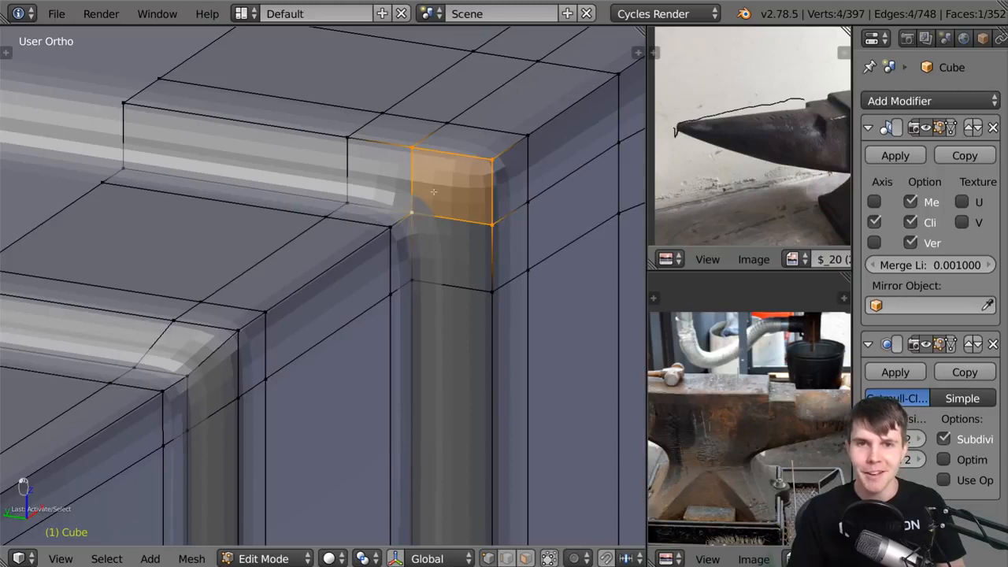
# Connect the loop vertex on the lower collar step's upper edge to the outer corner vertex beside the horn with a diagonal edge.
pyautogui.keyDown('shift'); pyautogui.moveTo(375, 260); pyautogui.dragTo(503, 167, button='middle'); pyautogui.keyUp('shift')
pyautogui.rightClick(319, 283)
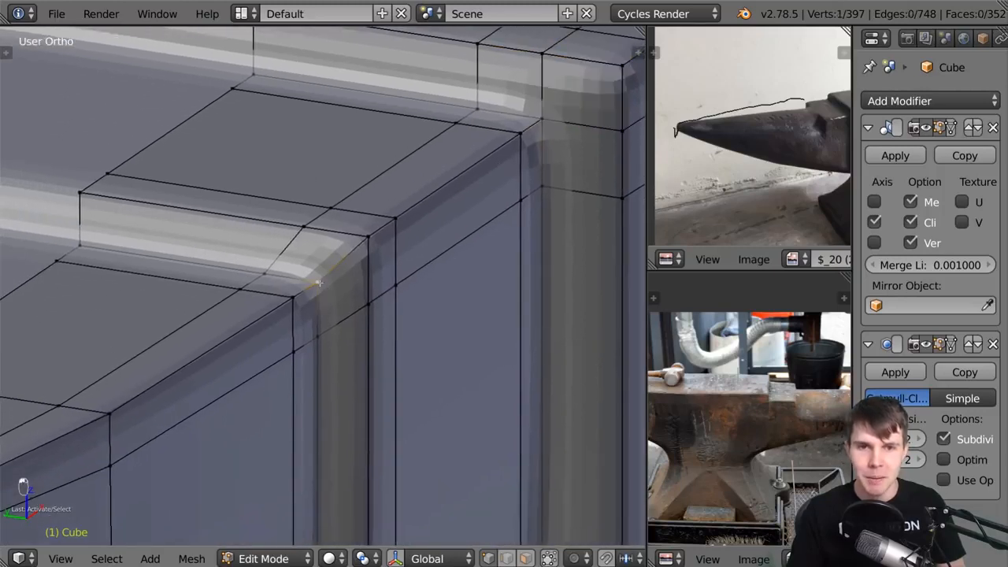
pyautogui.moveTo(305, 234); pyautogui.dragTo(329, 225, button='middle')
pyautogui.rightClick(300, 236)
pyautogui.keyDown('shift'); pyautogui.rightClick(313, 219); pyautogui.keyUp('shift')
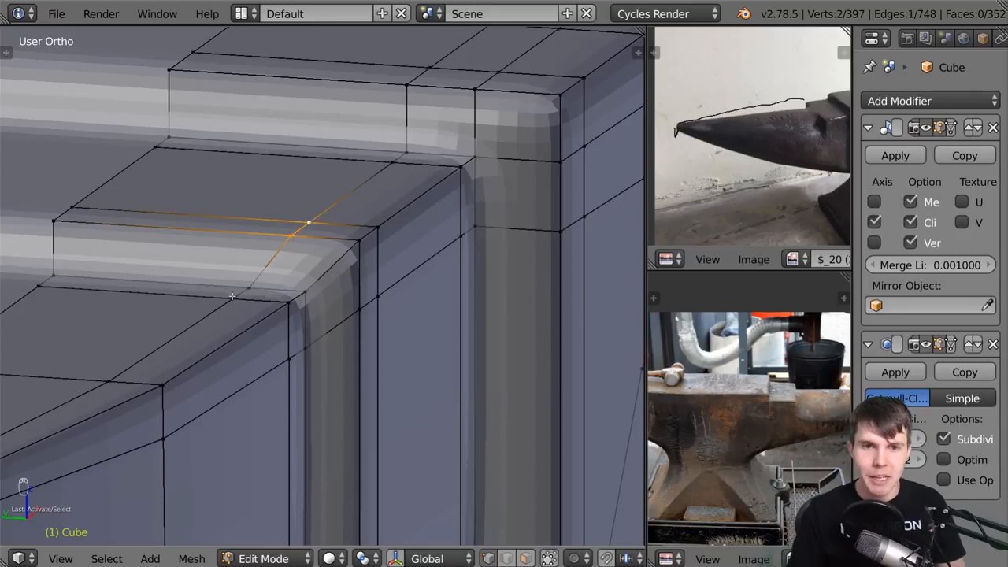
pyautogui.rightClick(292, 234)
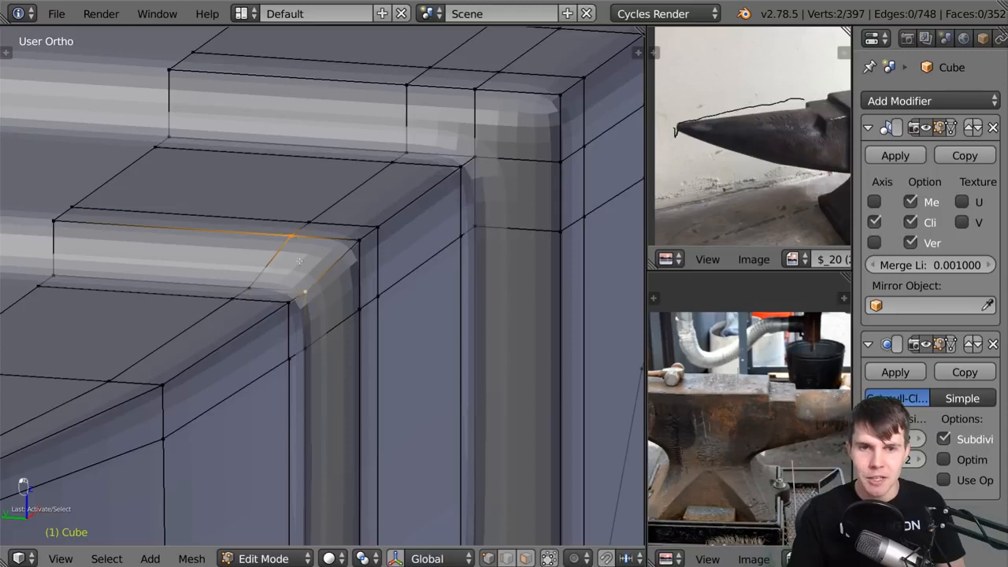
pyautogui.press('f')
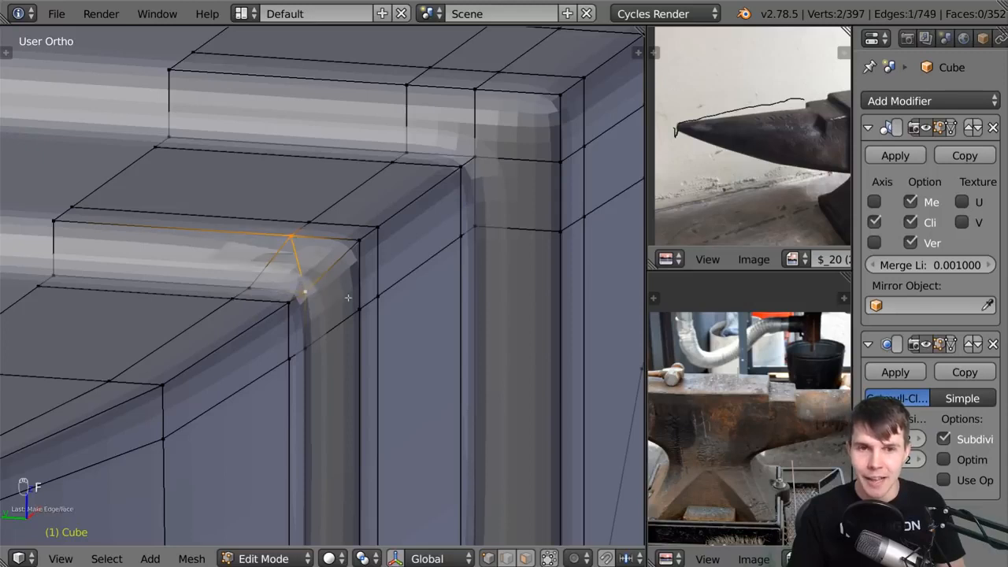
# Select the horn's upper outer edge loop, and undo back to before the diagonal edge at the collar corner.
pyautogui.moveTo(300, 290); pyautogui.dragTo(341, 253, button='middle')
pyautogui.keyDown('alt'); pyautogui.click(341, 254); pyautogui.keyUp('alt')
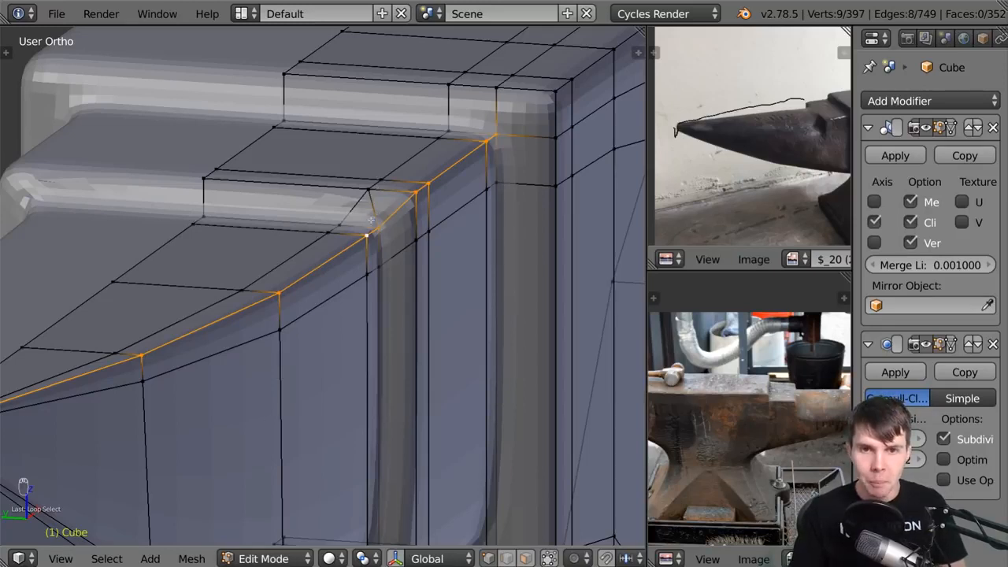
pyautogui.keyDown('alt'); pyautogui.click(405, 160); pyautogui.keyUp('alt')
pyautogui.hotkey('ctrl', 'z')
pyautogui.hotkey('ctrl', 'z')
pyautogui.hotkey('ctrl', 'z')
pyautogui.hotkey('ctrl', 'z')
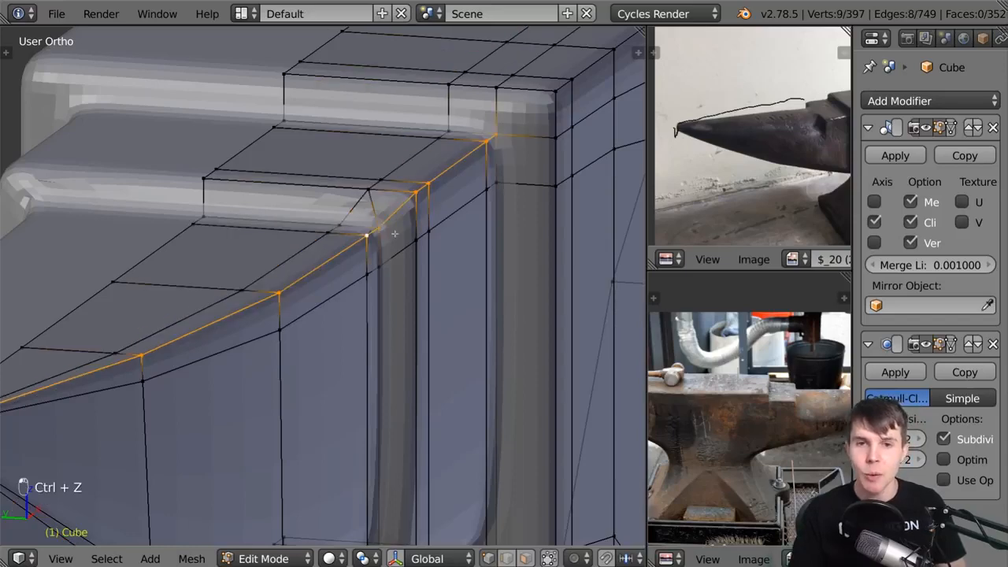
pyautogui.scroll(3, 342, 302)
pyautogui.scroll(-3, 341, 302)
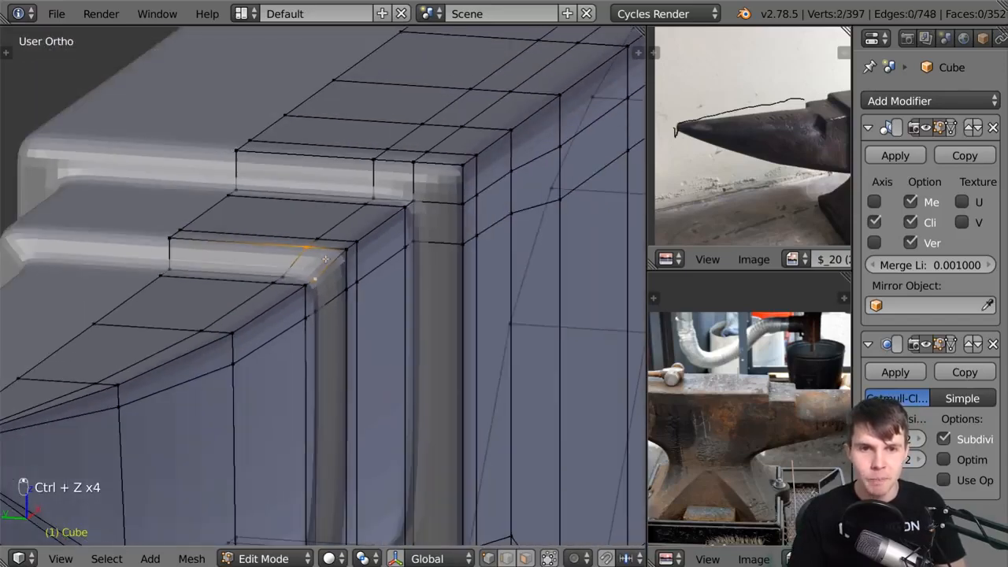
# Select the supporting loop's vertices along the top of the horn, from the collar corner to the last cross edge before the tip.
pyautogui.keyDown('shift'); pyautogui.moveTo(342, 302); pyautogui.dragTo(411, 220, button='middle'); pyautogui.keyUp('shift')
pyautogui.scroll(1, 431, 239)
pyautogui.rightClick(444, 202)
pyautogui.keyDown('shift'); pyautogui.rightClick(470, 186); pyautogui.keyUp('shift')
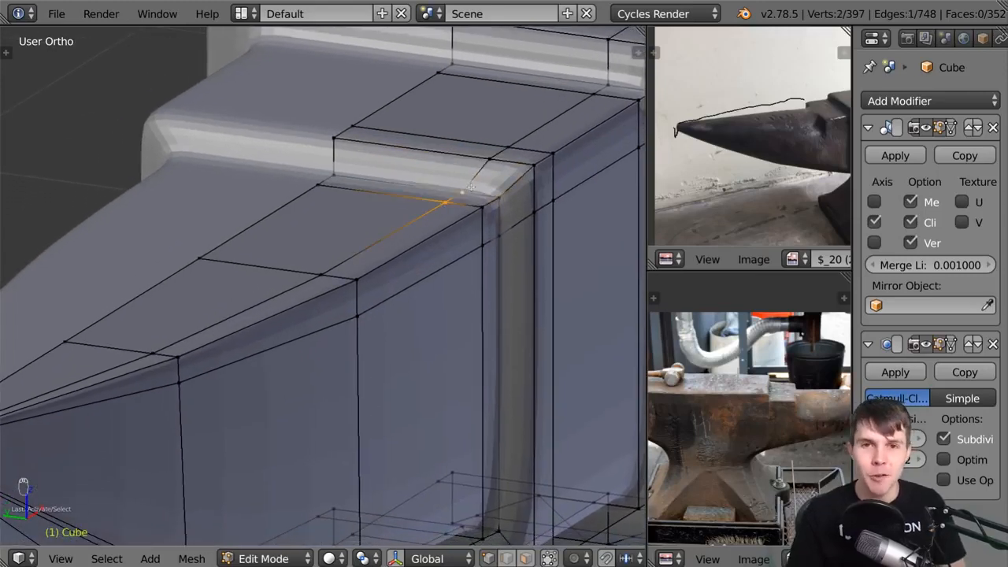
pyautogui.keyDown('shift'); pyautogui.rightClick(324, 272); pyautogui.keyUp('shift')
pyautogui.keyDown('shift'); pyautogui.rightClick(177, 331); pyautogui.keyUp('shift')
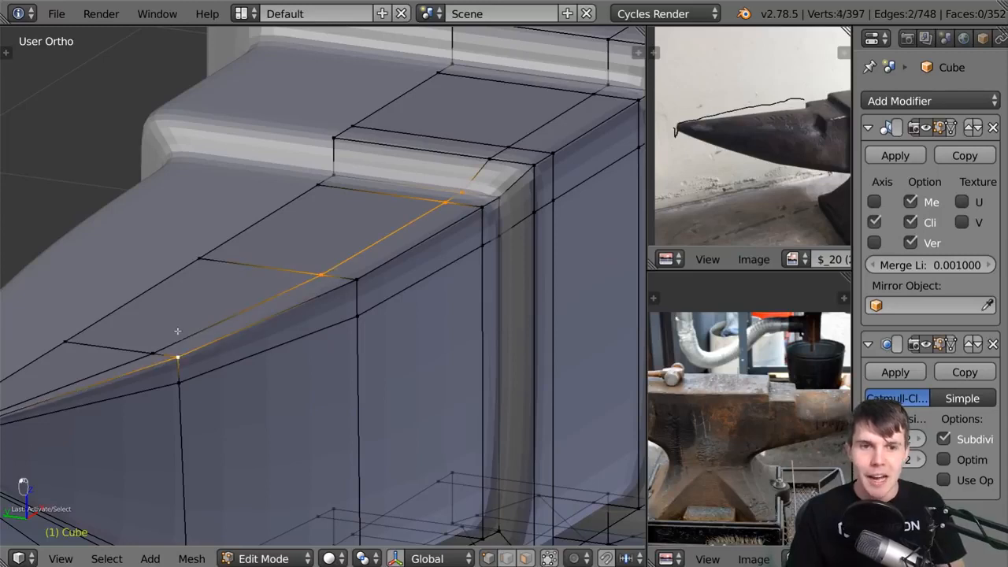
pyautogui.scroll(-2, 206, 328)
pyautogui.keyDown('shift'); pyautogui.moveTo(217, 329); pyautogui.dragTo(346, 270, button='middle'); pyautogui.keyUp('shift')
pyautogui.keyDown('shift'); pyautogui.rightClick(347, 275); pyautogui.keyUp('shift')
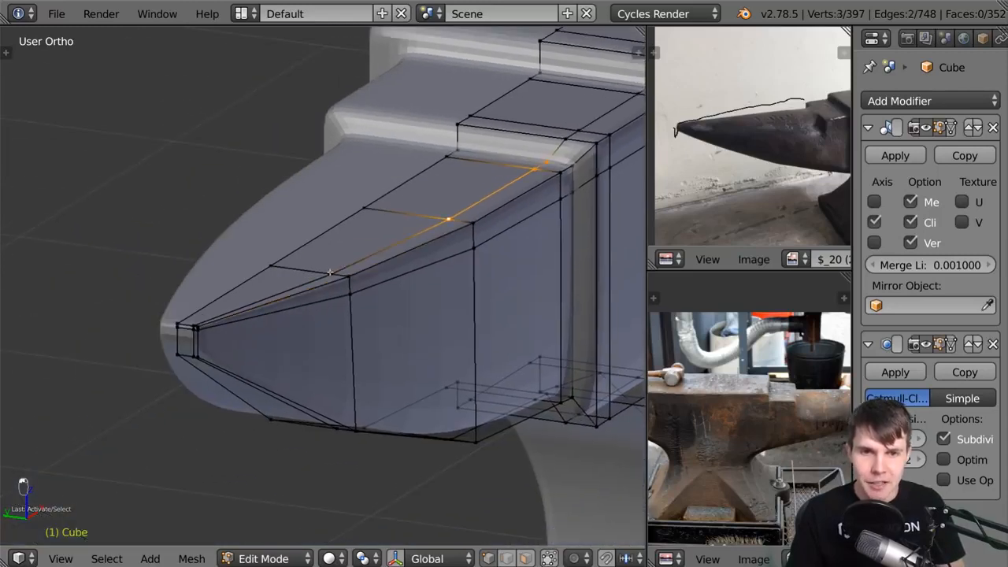
pyautogui.keyDown('shift'); pyautogui.rightClick(330, 273); pyautogui.keyUp('shift')
# Extend the loop selection to the three inner vertices running down the horn's tip.
pyautogui.scroll(2, 195, 330)
pyautogui.keyDown('shift'); pyautogui.moveTo(194, 328); pyautogui.dragTo(272, 285, button='middle'); pyautogui.keyUp('shift')
pyautogui.scroll(3, 272, 285)
pyautogui.keyDown('shift'); pyautogui.rightClick(155, 311); pyautogui.keyUp('shift')
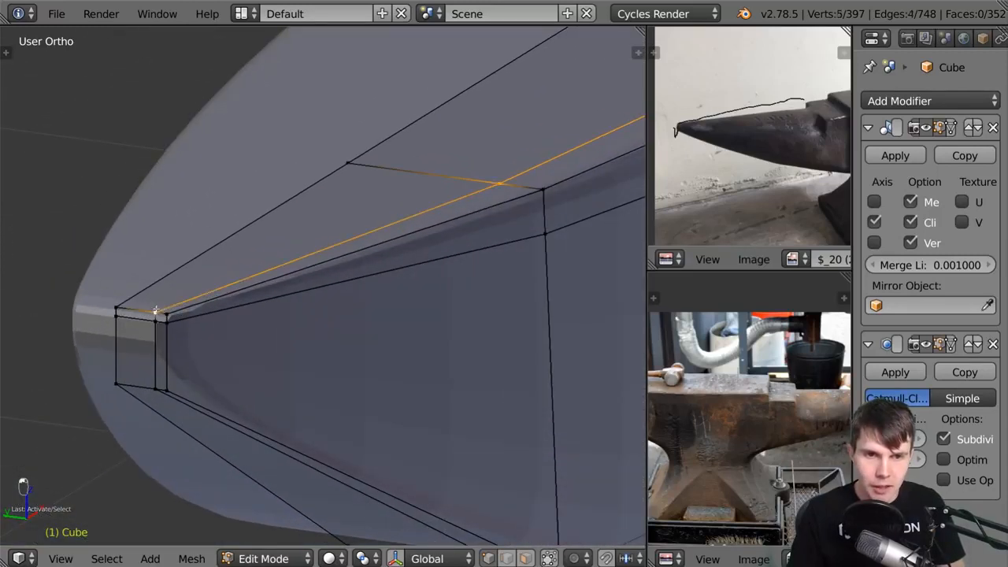
pyautogui.keyDown('shift'); pyautogui.rightClick(154, 322); pyautogui.keyUp('shift')
pyautogui.keyDown('shift'); pyautogui.rightClick(154, 387); pyautogui.keyUp('shift')
# Extend the loop selection along the underside of the horn back to the collar.
pyautogui.keyDown('shift'); pyautogui.moveTo(356, 469); pyautogui.dragTo(311, 375, button='middle'); pyautogui.keyUp('shift')
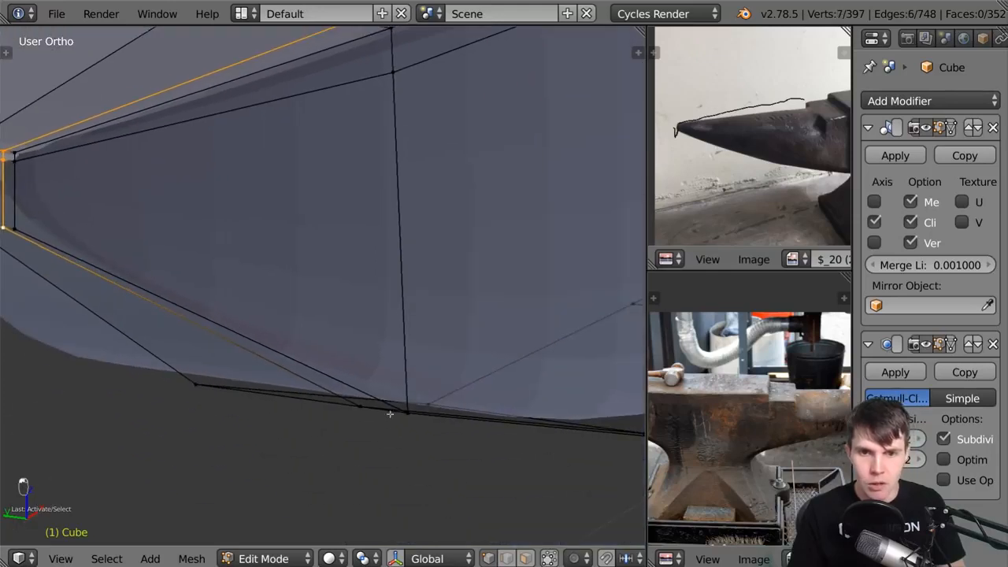
pyautogui.moveTo(390, 414); pyautogui.dragTo(403, 349, button='middle')
pyautogui.keyDown('shift'); pyautogui.rightClick(381, 235); pyautogui.keyUp('shift')
pyautogui.moveTo(393, 239); pyautogui.dragTo(399, 273, button='middle')
pyautogui.keyDown('shift'); pyautogui.rightClick(425, 256); pyautogui.keyUp('shift')
pyautogui.keyDown('shift'); pyautogui.rightClick(456, 289); pyautogui.keyUp('shift')
pyautogui.moveTo(472, 293); pyautogui.dragTo(513, 303, button='middle')
pyautogui.keyDown('shift'); pyautogui.rightClick(496, 342); pyautogui.keyUp('shift')
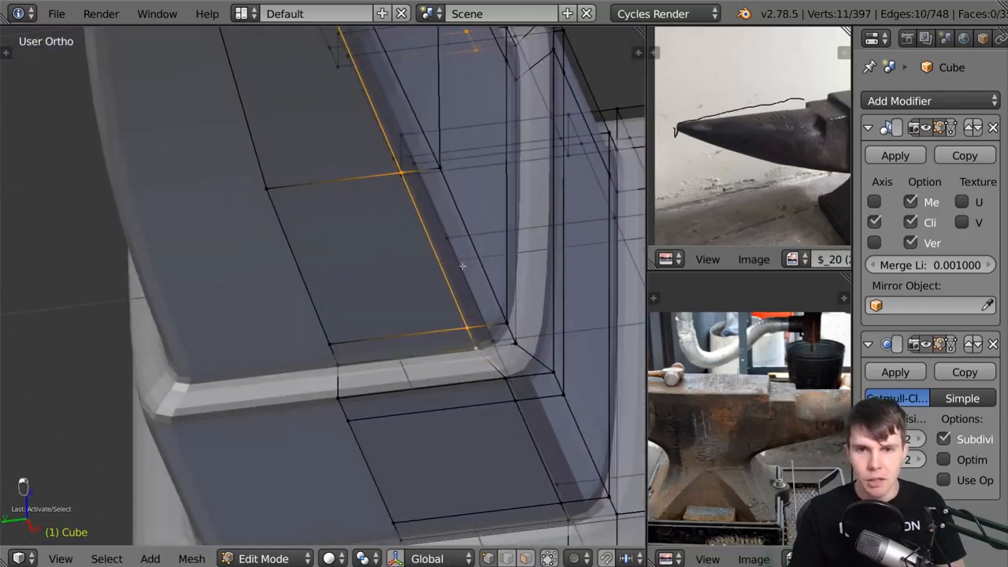
# Edge-slide the selected horn loop fully outward onto the horn's outer edge with a factor of 1.0.
pyautogui.scroll(-6, 462, 266)
pyautogui.moveTo(461, 256); pyautogui.dragTo(427, 273, button='middle')
pyautogui.scroll(4, 449, 296)
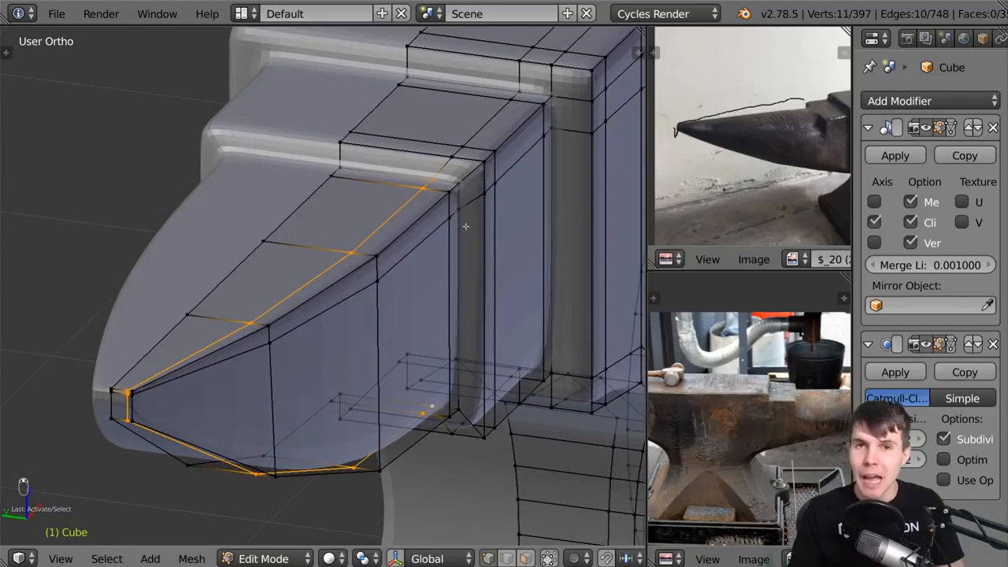
pyautogui.press('g')
pyautogui.press('g')
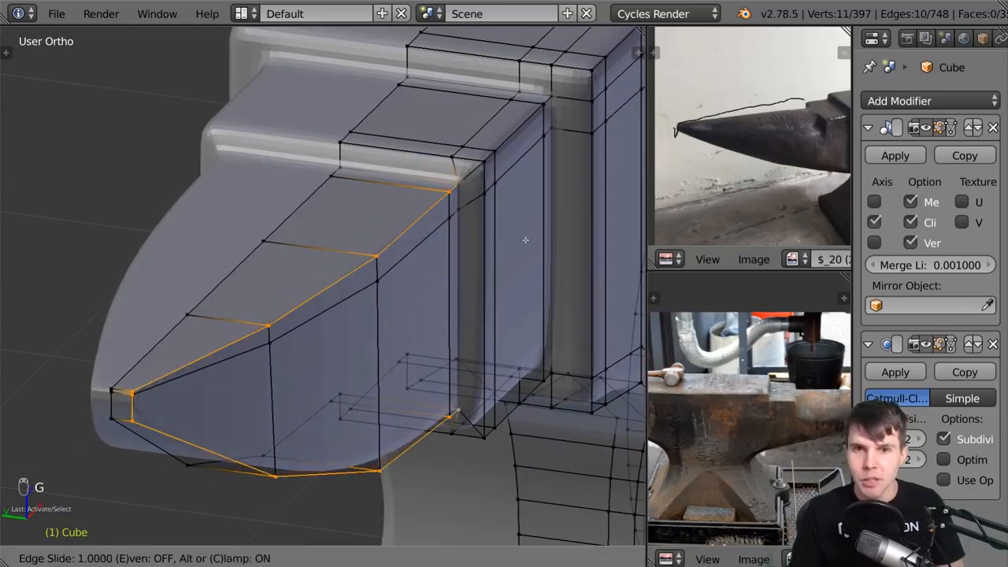
pyautogui.click(537, 244)
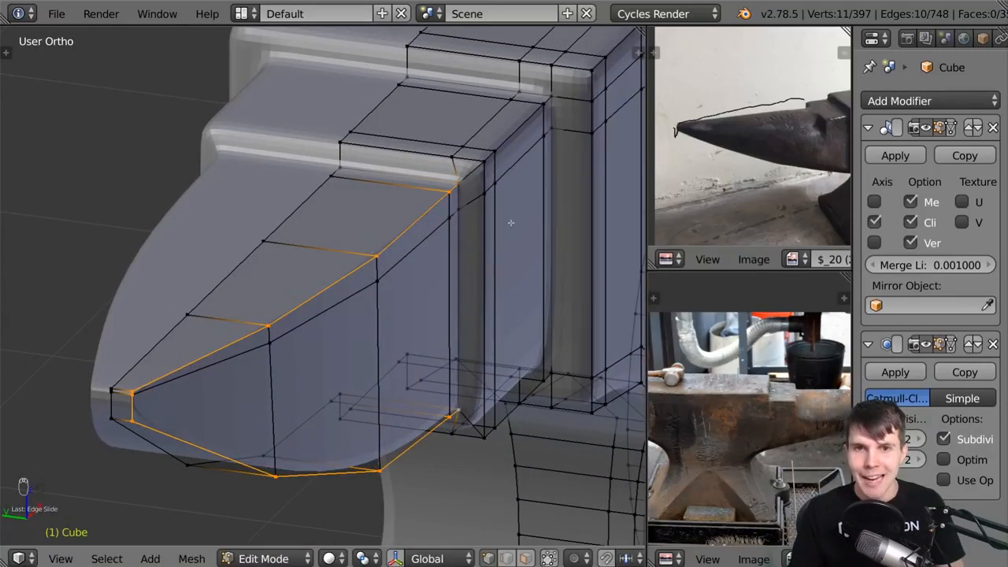
# Merge the overlapping vertices of the whole mesh with Remove Doubles, and clear the selection.
pyautogui.moveTo(510, 218); pyautogui.dragTo(480, 207, button='middle')
pyautogui.press('a')
pyautogui.press('a')
pyautogui.press('w')
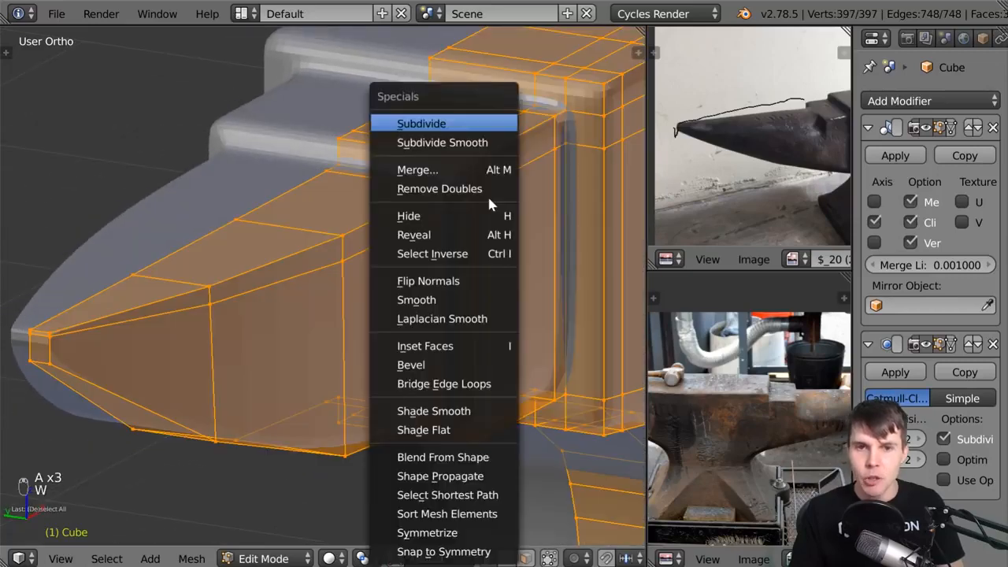
pyautogui.click(438, 189)
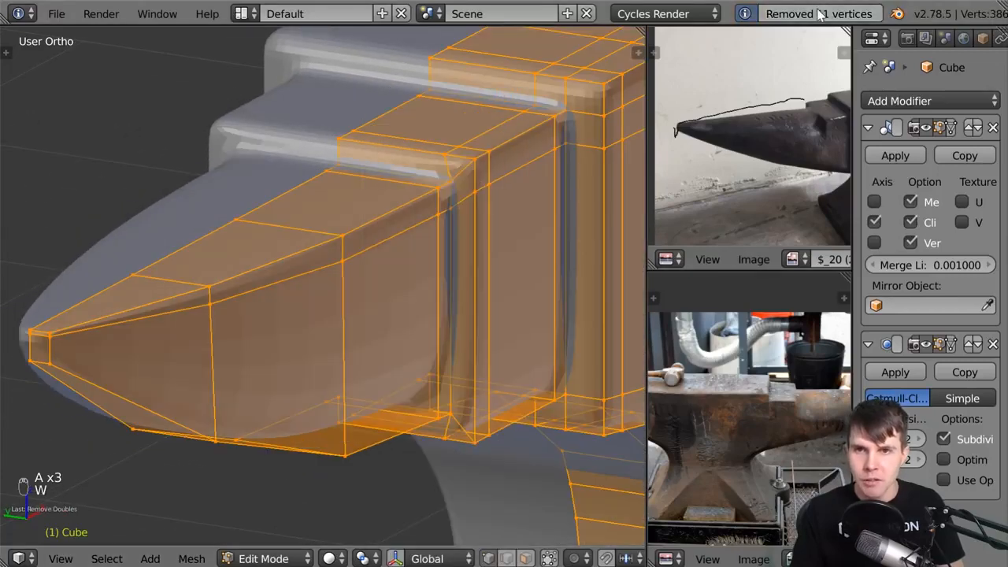
pyautogui.press('a')
# Inspect the vertices and redirected edge flow at the collar's outer corner where the horn loop was merged.
pyautogui.scroll(3, 508, 158)
pyautogui.scroll(2, 508, 158)
pyautogui.keyDown('shift'); pyautogui.moveTo(504, 160); pyautogui.dragTo(332, 290, button='middle'); pyautogui.keyUp('shift')
pyautogui.rightClick(360, 189)
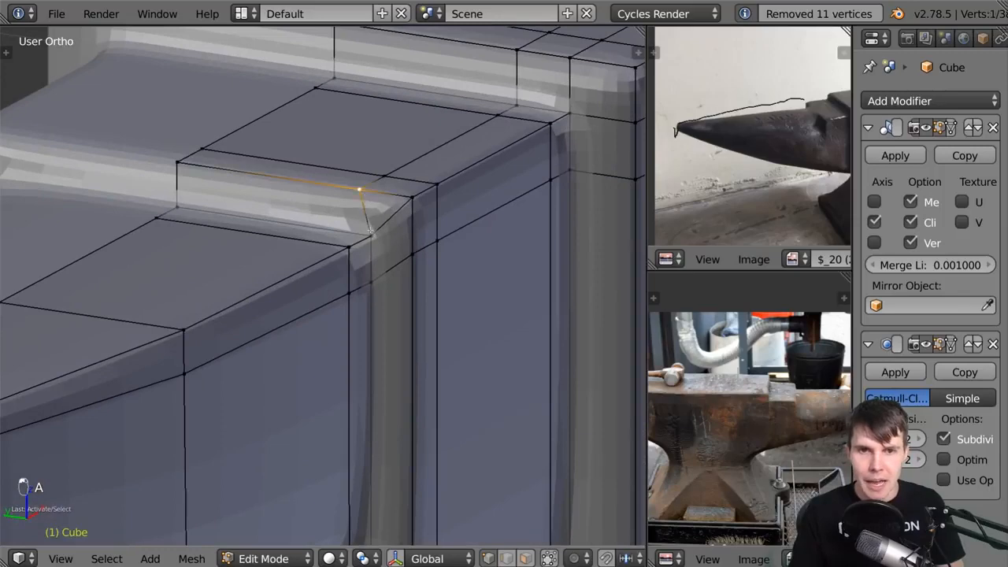
pyautogui.rightClick(367, 236)
pyautogui.moveTo(287, 260); pyautogui.dragTo(314, 259, button='middle')
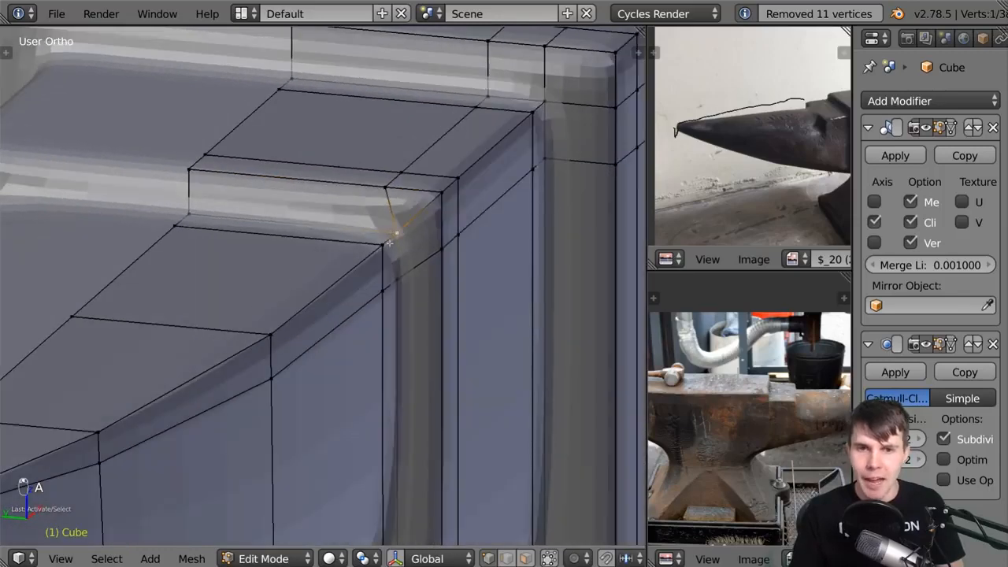
pyautogui.scroll(-2, 390, 242)
pyautogui.moveTo(380, 243); pyautogui.dragTo(398, 258, button='middle')
pyautogui.rightClick(364, 213)
pyautogui.scroll(4, 321, 290)
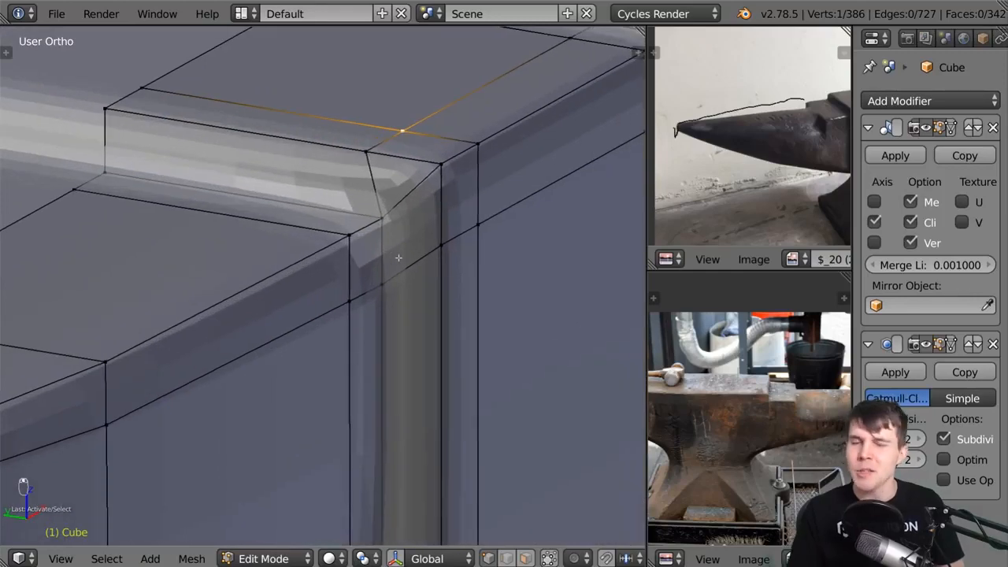
pyautogui.scroll(-6, 398, 257)
pyautogui.keyDown('shift'); pyautogui.moveTo(314, 313); pyautogui.dragTo(349, 283, button='middle'); pyautogui.keyUp('shift')
pyautogui.scroll(2, 348, 284)
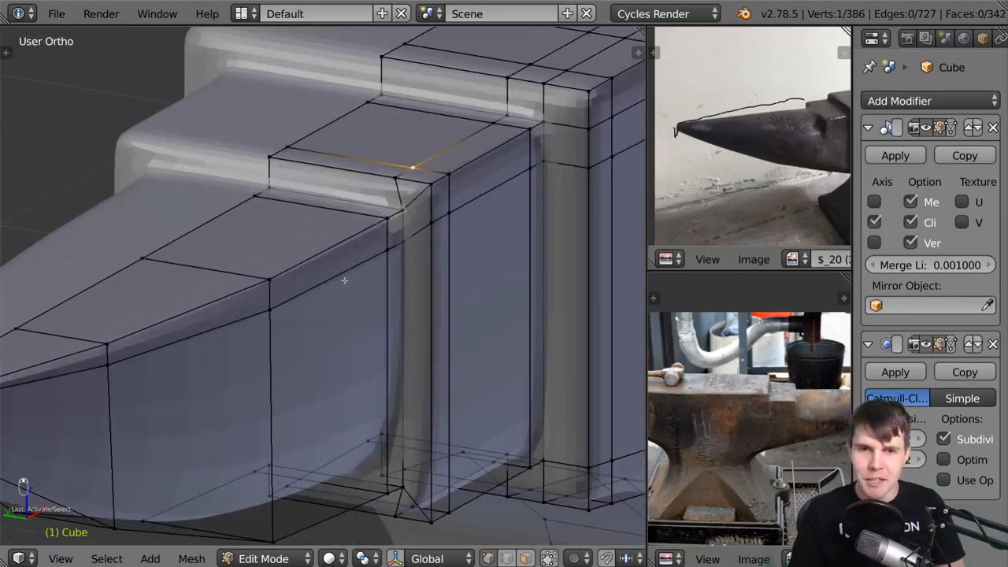
# Select three vertices of the horn's side loop leading into the collar, and try an edge slide on them.
pyautogui.rightClick(339, 275)
pyautogui.rightClick(381, 260)
pyautogui.press('a')
pyautogui.rightClick(275, 305)
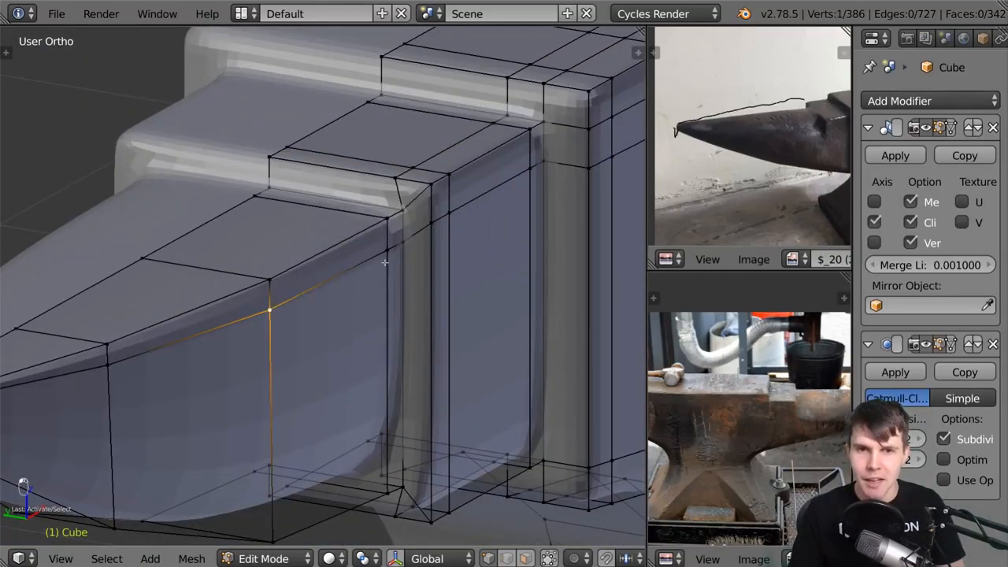
pyautogui.keyDown('shift'); pyautogui.rightClick(387, 260); pyautogui.keyUp('shift')
pyautogui.keyDown('shift'); pyautogui.rightClick(402, 249); pyautogui.keyUp('shift')
pyautogui.press('g')
pyautogui.press('g')
pyautogui.click(391, 231)
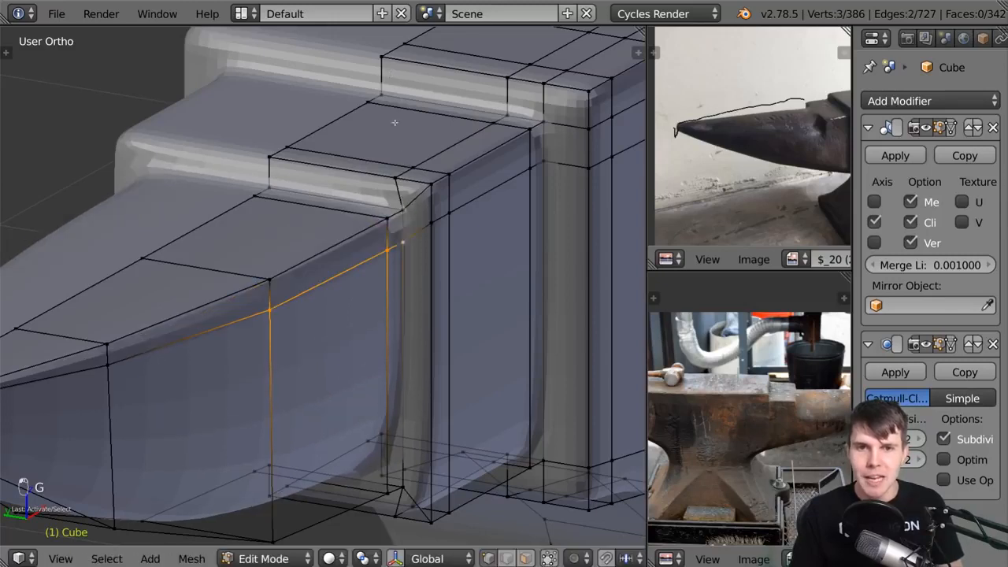
pyautogui.press('w')
pyautogui.click(330, 299)
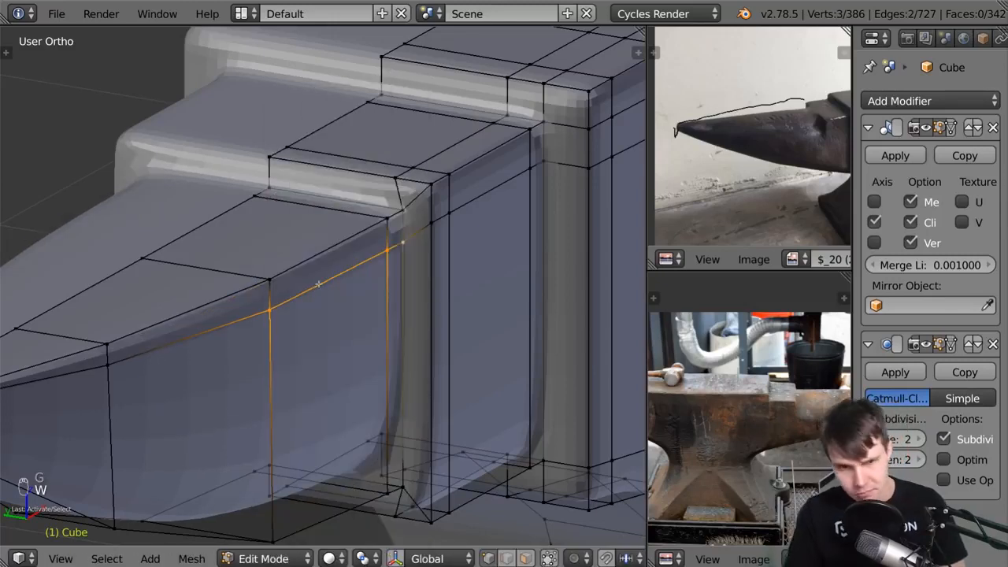
pyautogui.press('x')
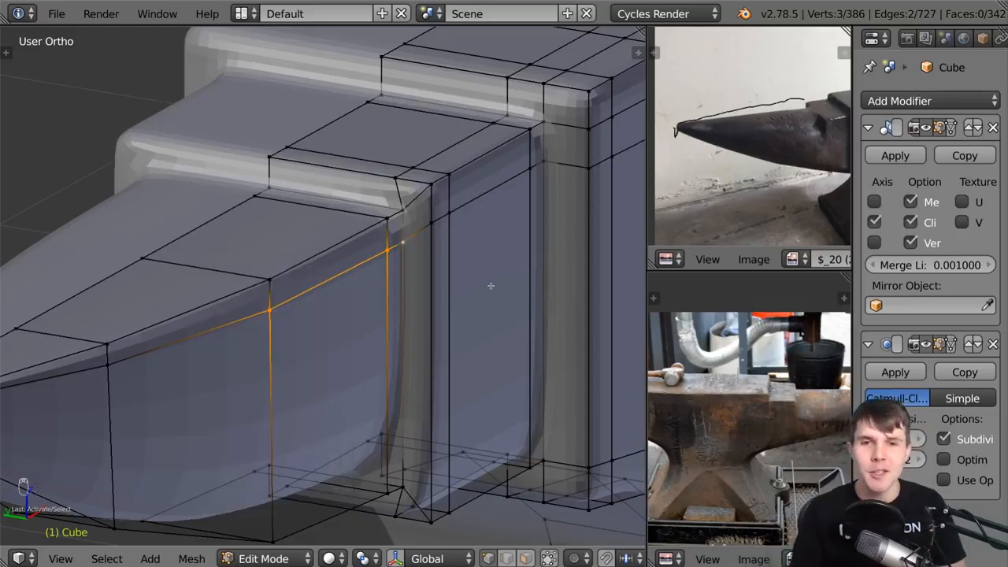
# Try to slide the selected side loop section up onto the horn's upper outer edge.
pyautogui.moveTo(391, 311); pyautogui.dragTo(493, 276, button='middle')
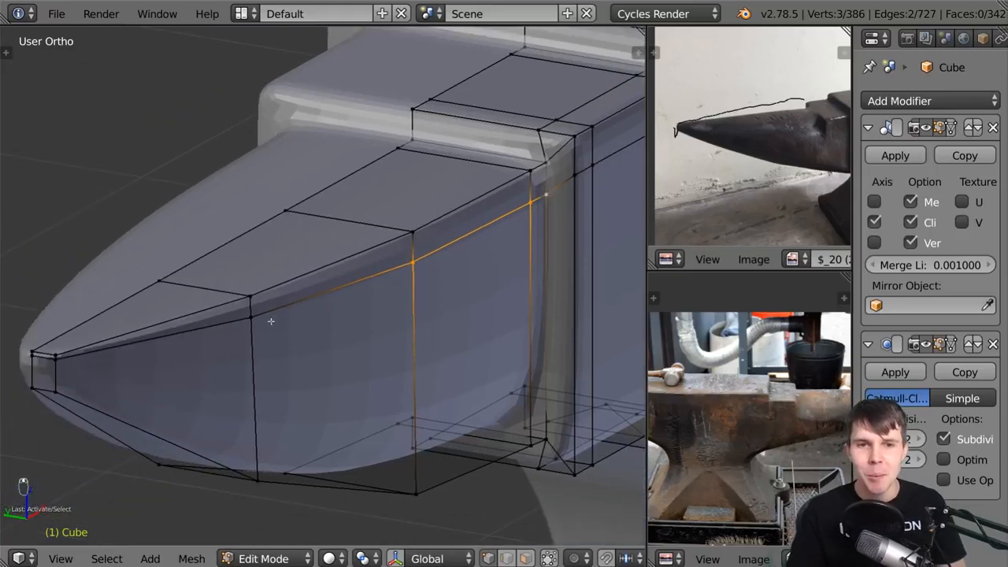
pyautogui.moveTo(544, 228); pyautogui.dragTo(409, 221, button='middle')
pyautogui.scroll(3, 409, 221)
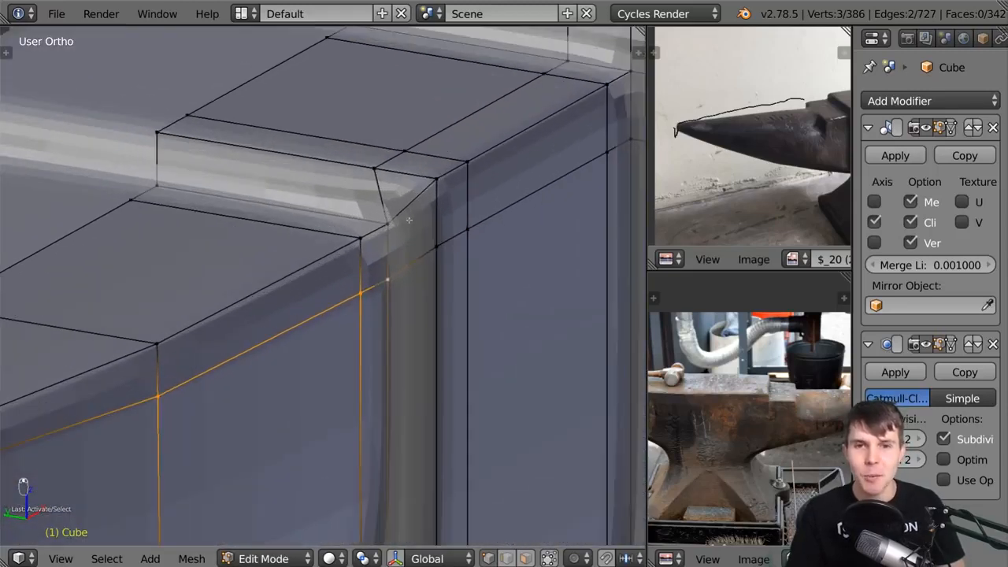
pyautogui.press('g')
pyautogui.press('g')
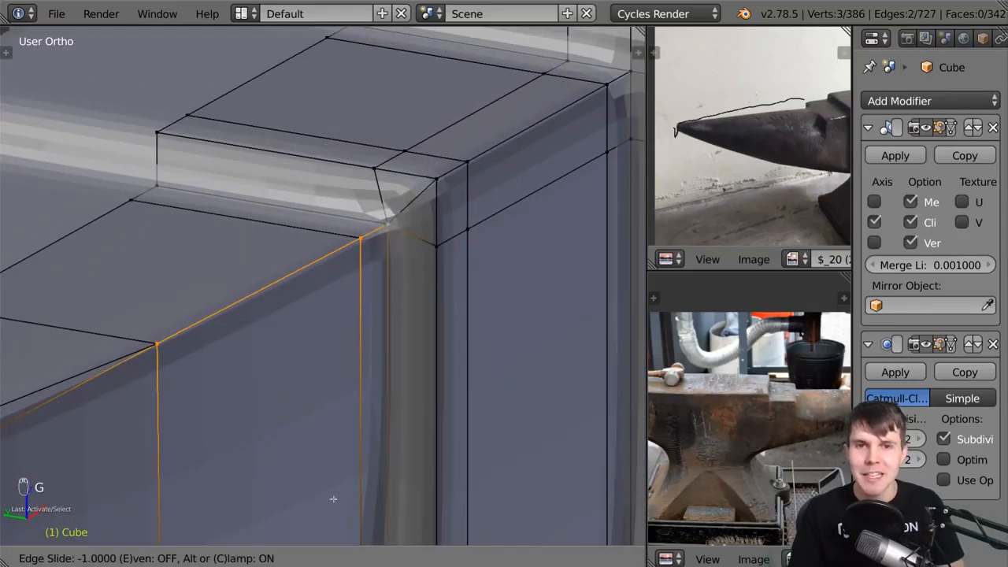
pyautogui.click(425, 288)
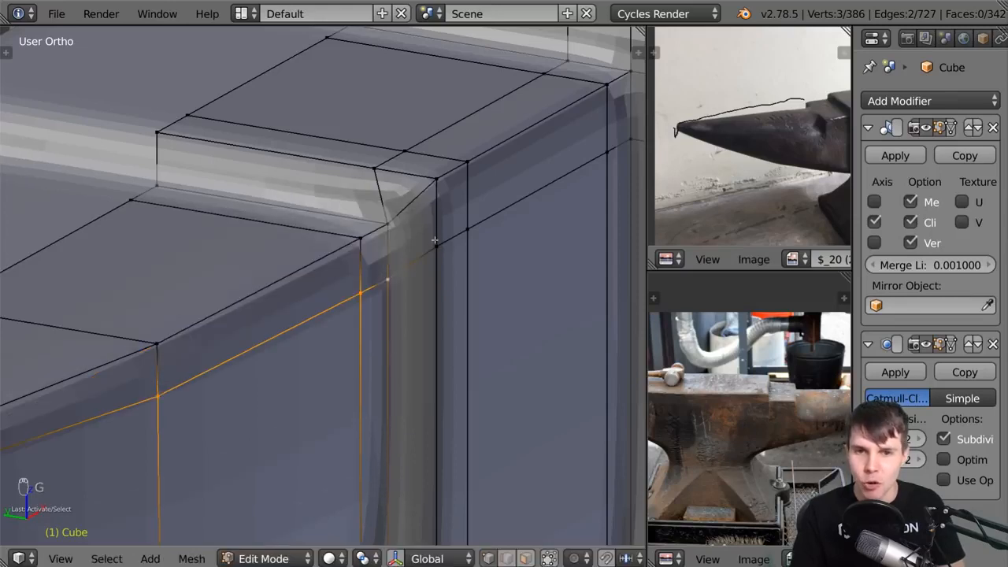
# Select the six vertices of the horn's upper side loop, from the collar joint to the tip's centre edge.
pyautogui.rightClick(435, 239)
pyautogui.rightClick(386, 290)
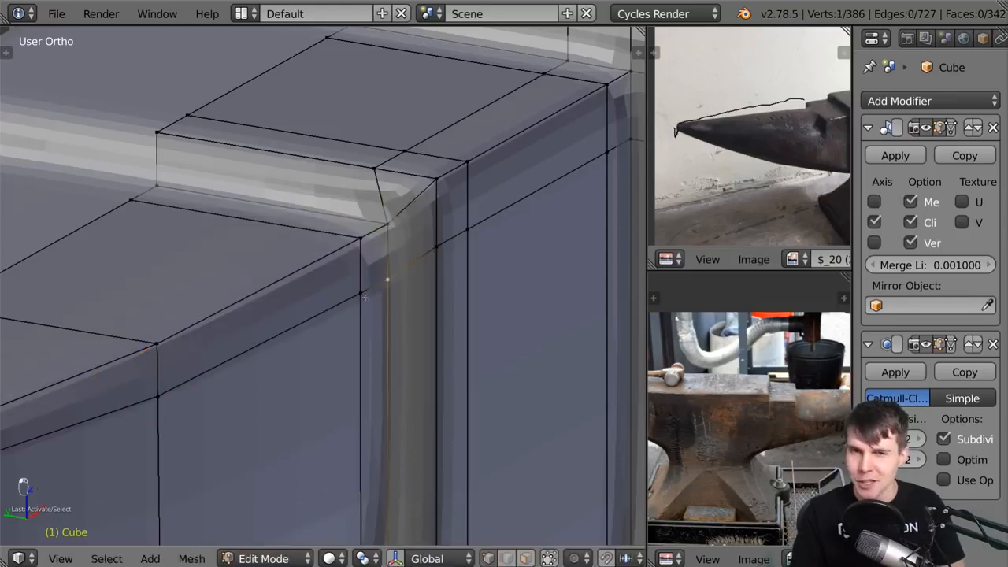
pyautogui.keyDown('shift'); pyautogui.rightClick(362, 307); pyautogui.keyUp('shift')
pyautogui.scroll(-4, 310, 369)
pyautogui.keyDown('shift'); pyautogui.moveTo(246, 361); pyautogui.dragTo(352, 301, button='middle'); pyautogui.keyUp('shift')
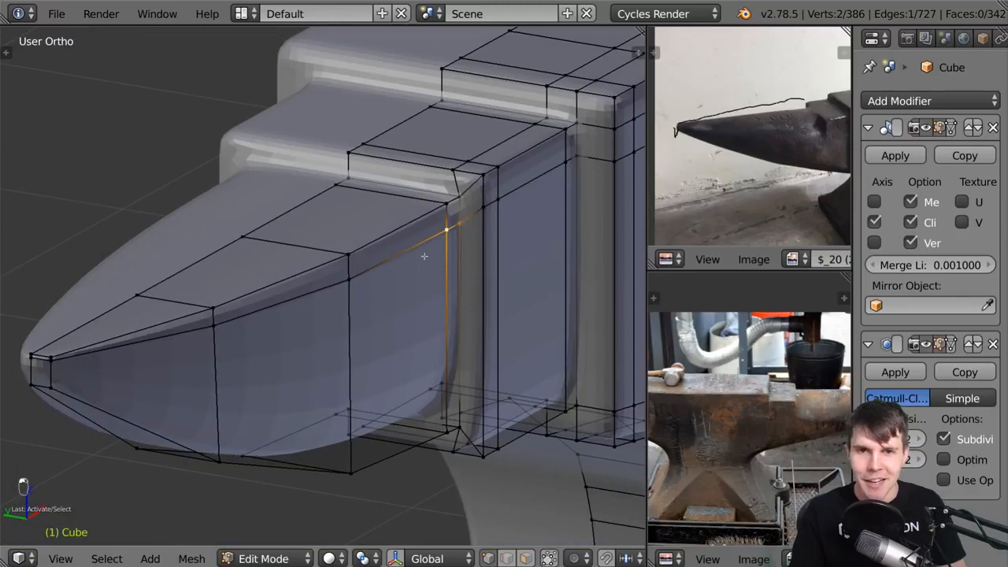
pyautogui.keyDown('shift'); pyautogui.rightClick(354, 285); pyautogui.keyUp('shift')
pyautogui.keyDown('shift'); pyautogui.rightClick(216, 326); pyautogui.keyUp('shift')
pyautogui.keyDown('shift'); pyautogui.rightClick(56, 363); pyautogui.keyUp('shift')
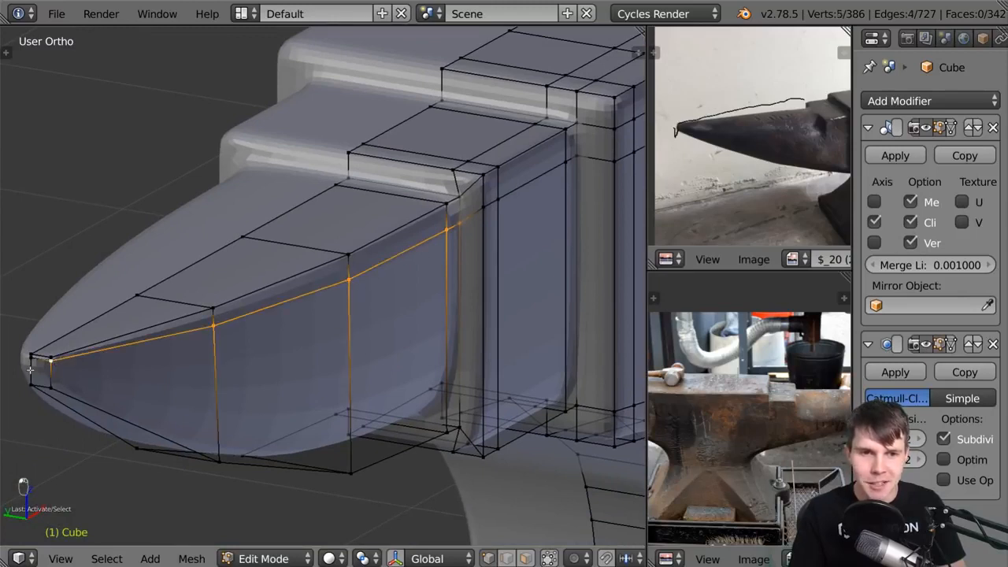
pyautogui.keyDown('shift'); pyautogui.rightClick(31, 366); pyautogui.keyUp('shift')
# Try dissolving the edges of the selected side loop section, and undo it.
pyautogui.press('x')
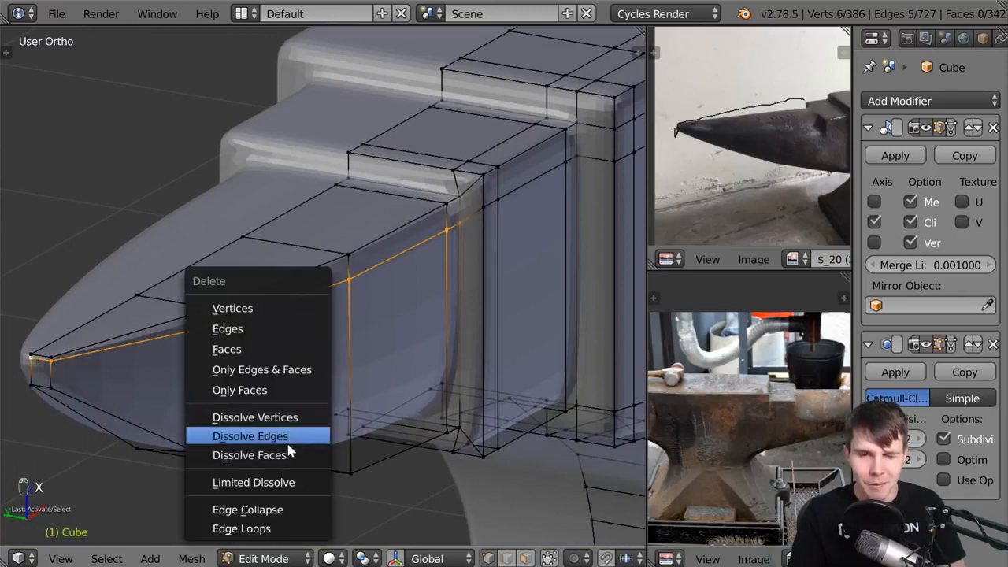
pyautogui.click(292, 443)
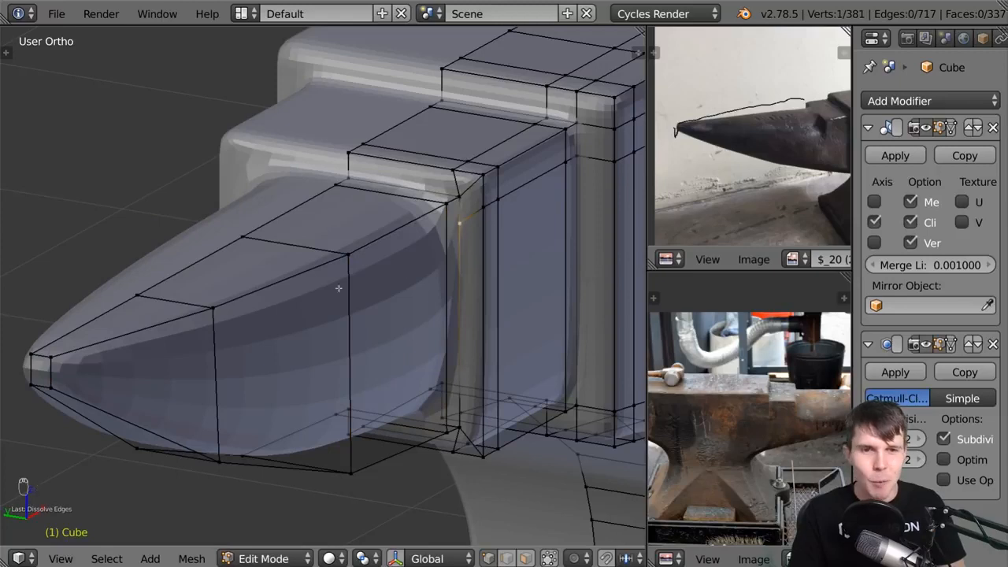
pyautogui.hotkey('ctrl', 'z')
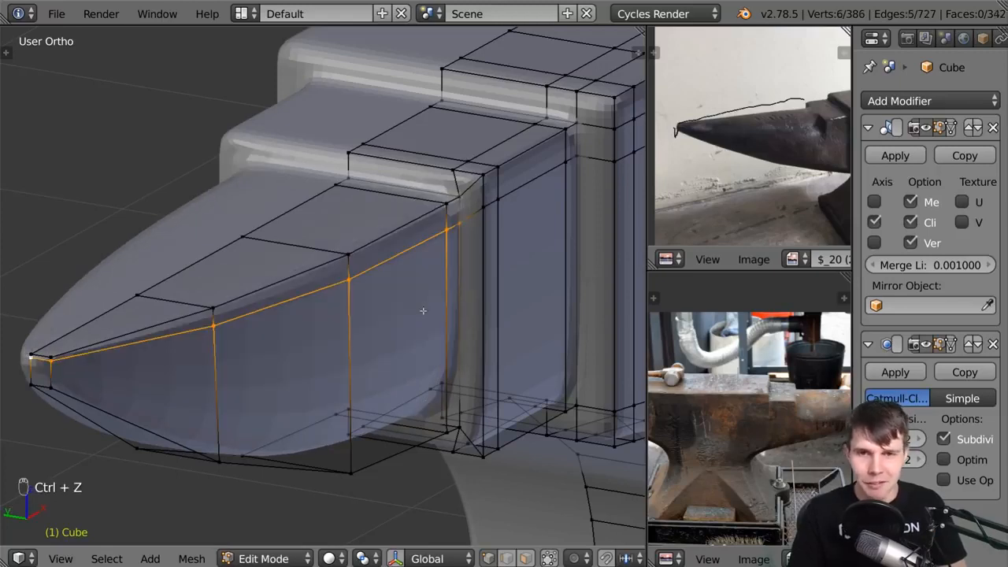
# Edge-slide the selected loop section fully up onto the horn's upper outer edge.
pyautogui.scroll(2, 453, 245)
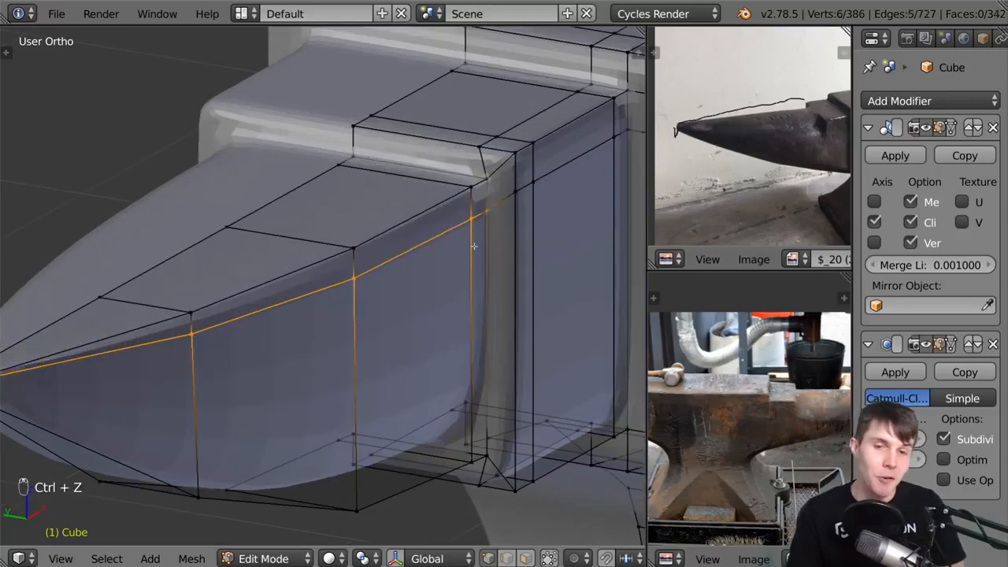
pyautogui.press('g')
pyautogui.press('g')
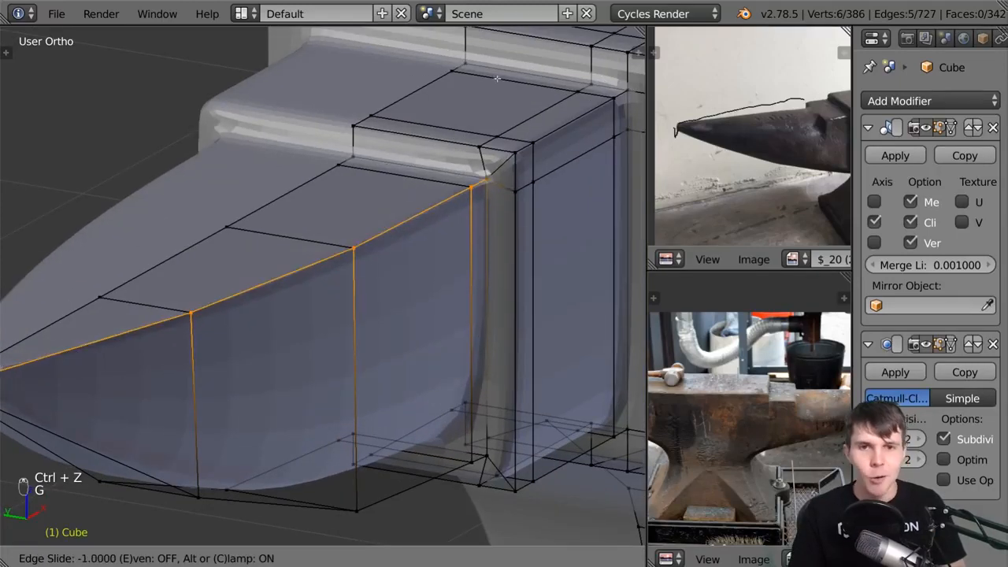
pyautogui.click(492, 57)
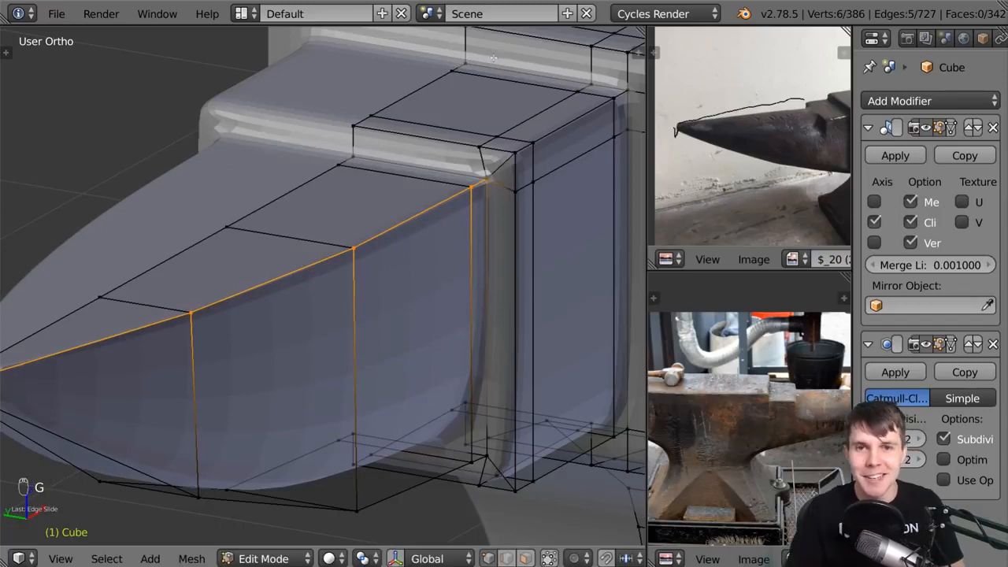
pyautogui.press('x')
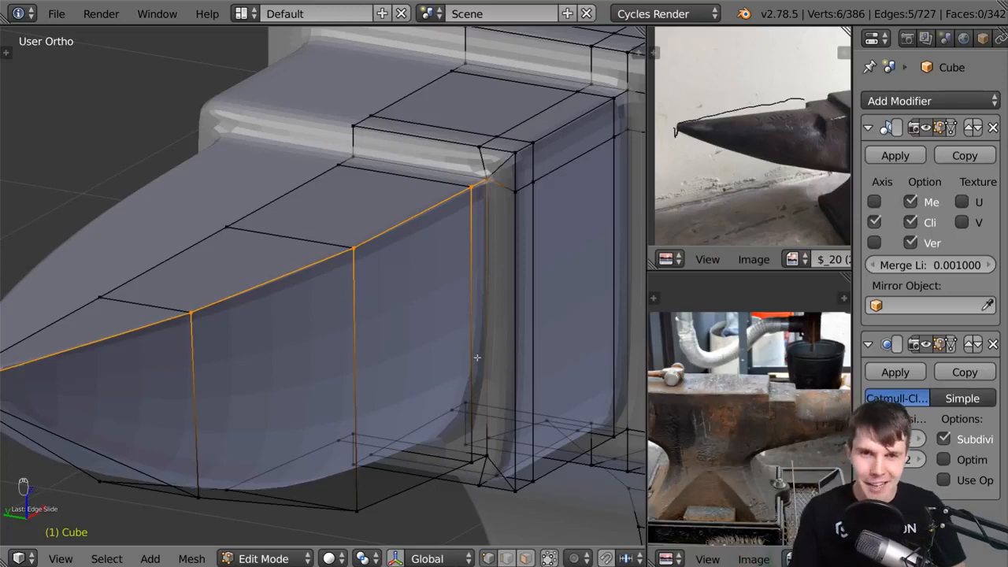
pyautogui.scroll(-5, 476, 358)
pyautogui.scroll(5, 425, 331)
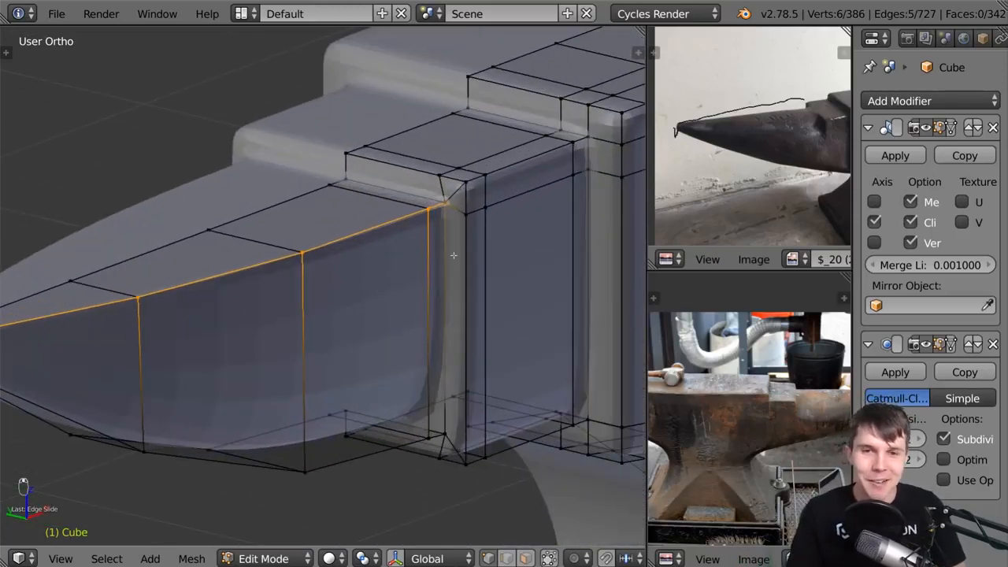
# Merge the overlapping vertices of the whole mesh with Remove Doubles, and clear the selection.
pyautogui.scroll(1, 453, 255)
pyautogui.scroll(1, 380, 275)
pyautogui.press('a')
pyautogui.press('a')
pyautogui.press('a')
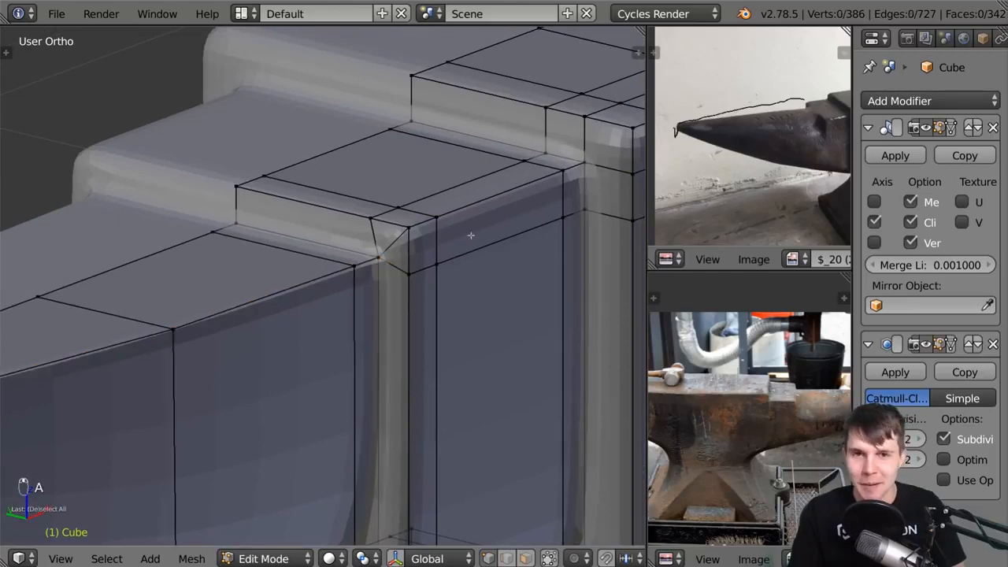
pyautogui.press('w')
pyautogui.click(480, 195)
pyautogui.moveTo(478, 197); pyautogui.dragTo(417, 267, button='middle')
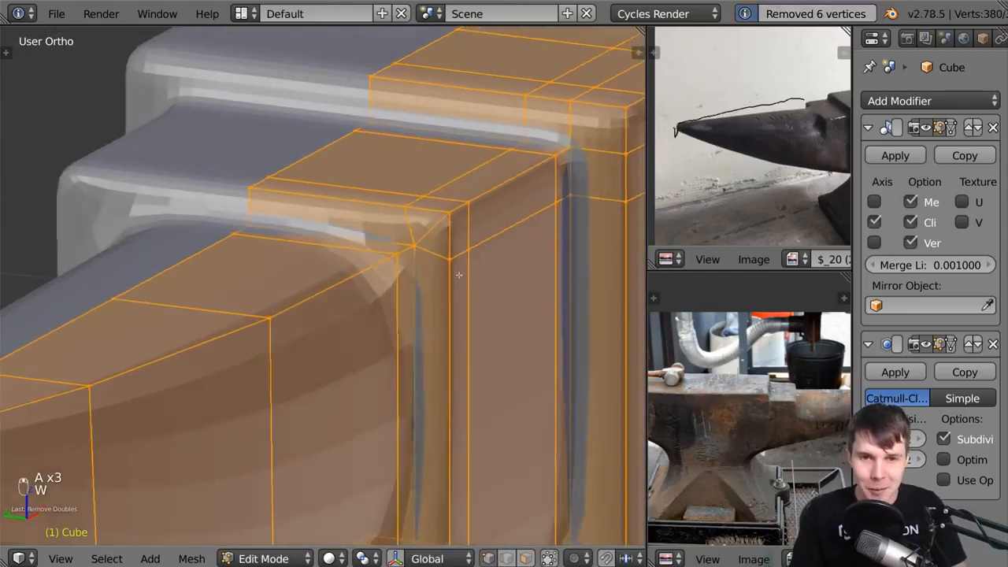
pyautogui.press('a')
# Join the two triangles at the collar's upper outer front corner into one four-sided face from their four vertices.
pyautogui.moveTo(362, 288); pyautogui.dragTo(325, 249, button='middle')
pyautogui.scroll(3, 405, 194)
pyautogui.rightClick(326, 249)
pyautogui.keyDown('shift'); pyautogui.rightClick(301, 214); pyautogui.keyUp('shift')
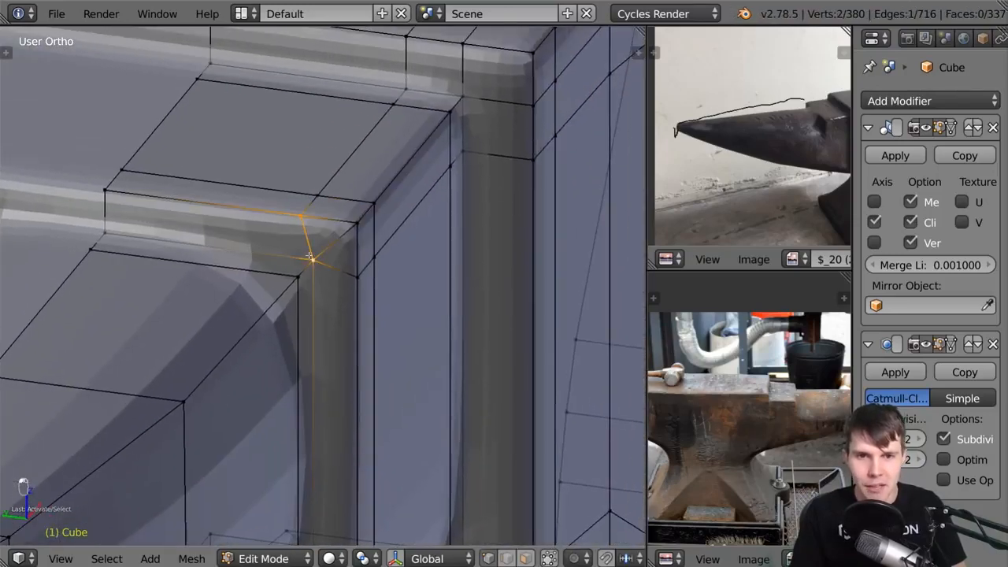
pyautogui.keyDown('shift'); pyautogui.rightClick(356, 223); pyautogui.keyUp('shift')
pyautogui.keyDown('shift'); pyautogui.rightClick(357, 277); pyautogui.keyUp('shift')
pyautogui.moveTo(359, 280); pyautogui.dragTo(316, 241, button='middle')
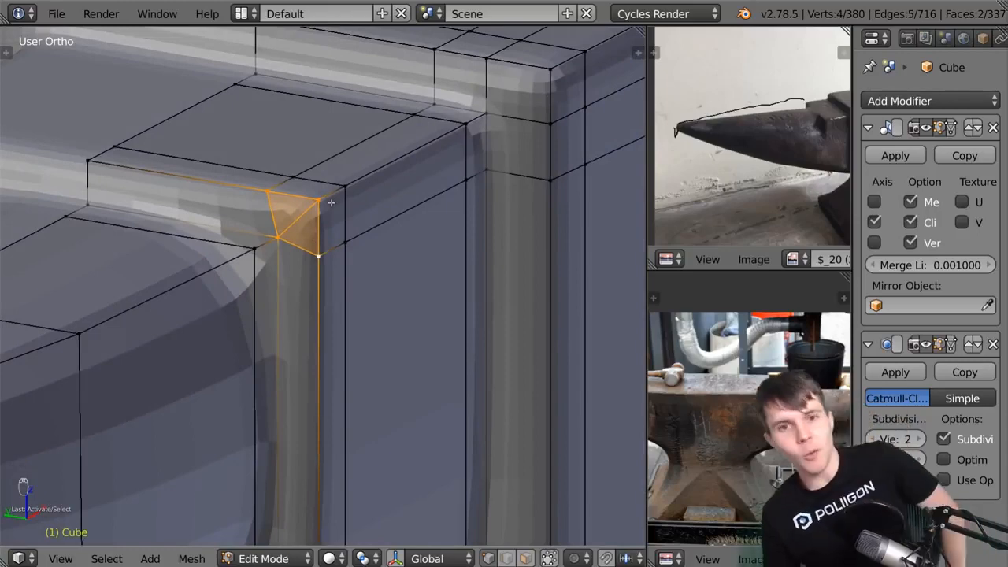
pyautogui.moveTo(320, 239); pyautogui.dragTo(407, 180, button='middle')
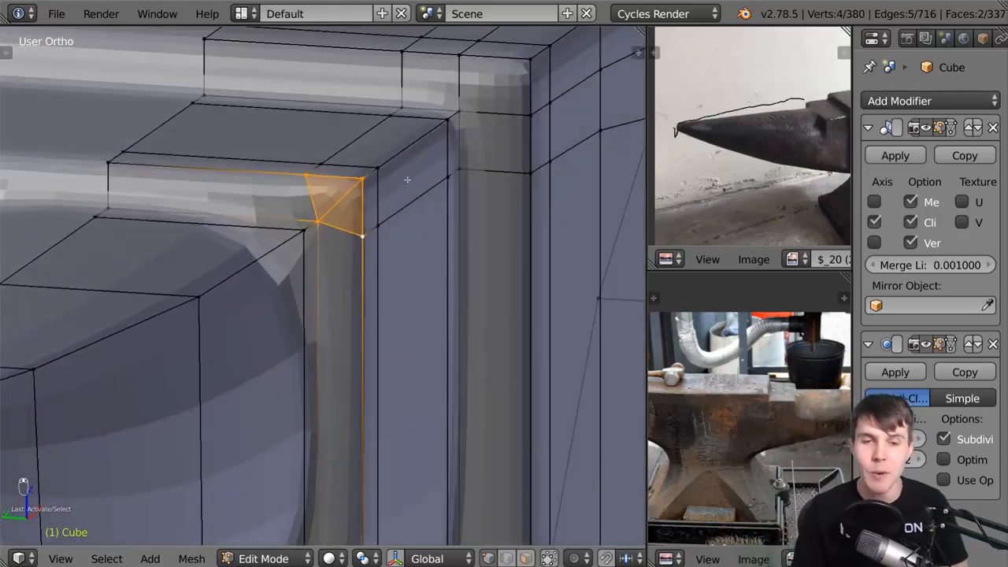
pyautogui.press('f')
pyautogui.rightClick(319, 232)
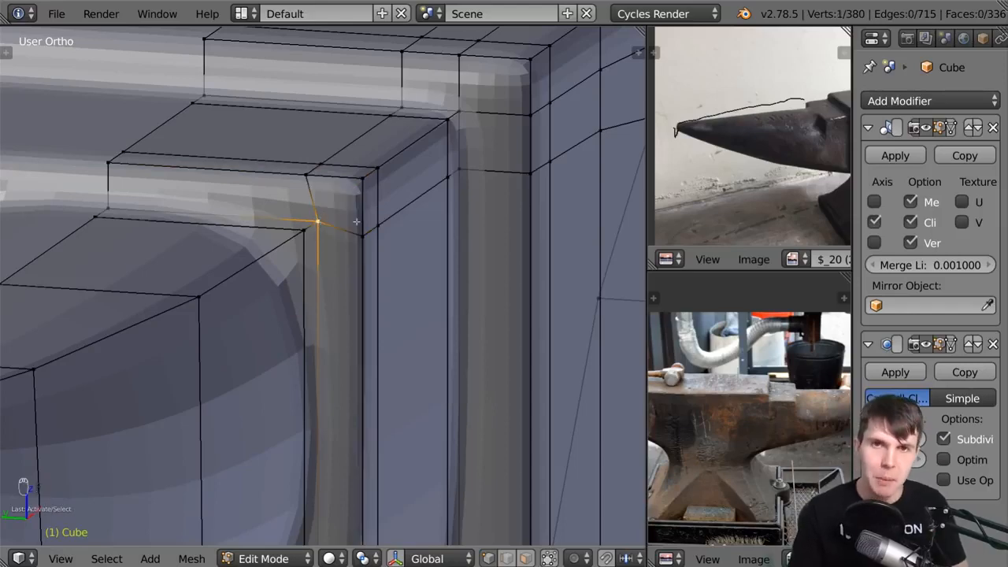
# Add a horizontal loop cut along the horn and body sides, slid down towards the lower edge by about 0.79.
pyautogui.scroll(-4, 357, 226)
pyautogui.moveTo(372, 397); pyautogui.dragTo(318, 241, button='middle')
pyautogui.scroll(2, 332, 289)
pyautogui.hotkey('ctrl', 'r')
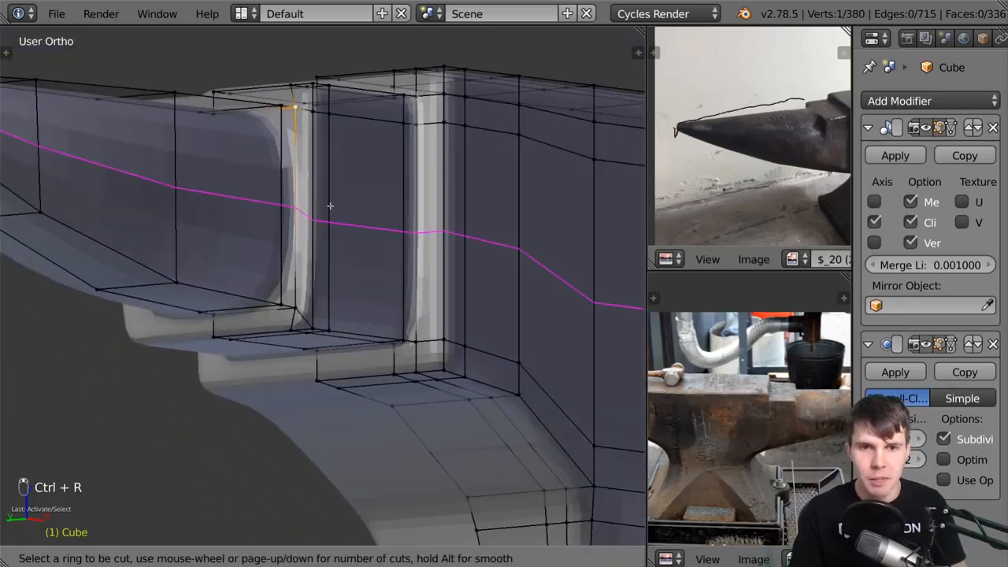
pyautogui.click(327, 221)
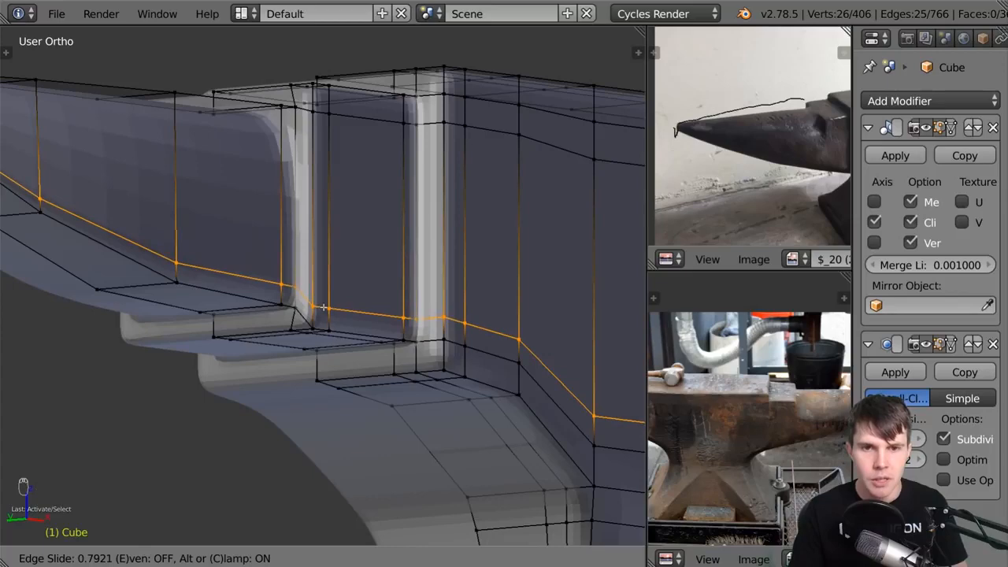
pyautogui.click(323, 307)
pyautogui.scroll(-4, 322, 307)
pyautogui.scroll(4, 331, 299)
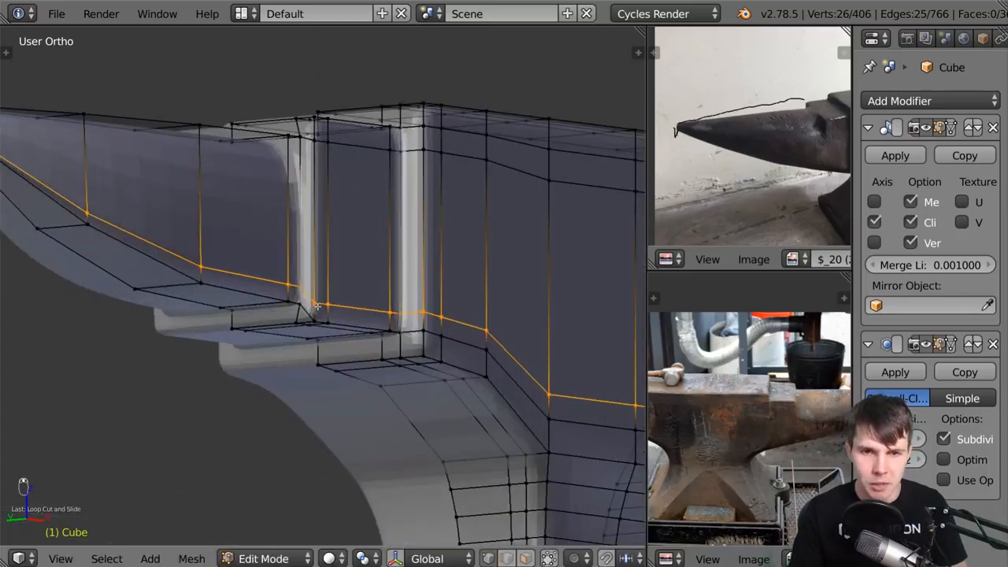
# Select the six vertices of the new lower loop along the horn, from the collar joint to the tip.
pyautogui.moveTo(330, 299); pyautogui.dragTo(349, 281, button='middle')
pyautogui.rightClick(358, 254)
pyautogui.keyDown('shift'); pyautogui.rightClick(346, 247); pyautogui.keyUp('shift')
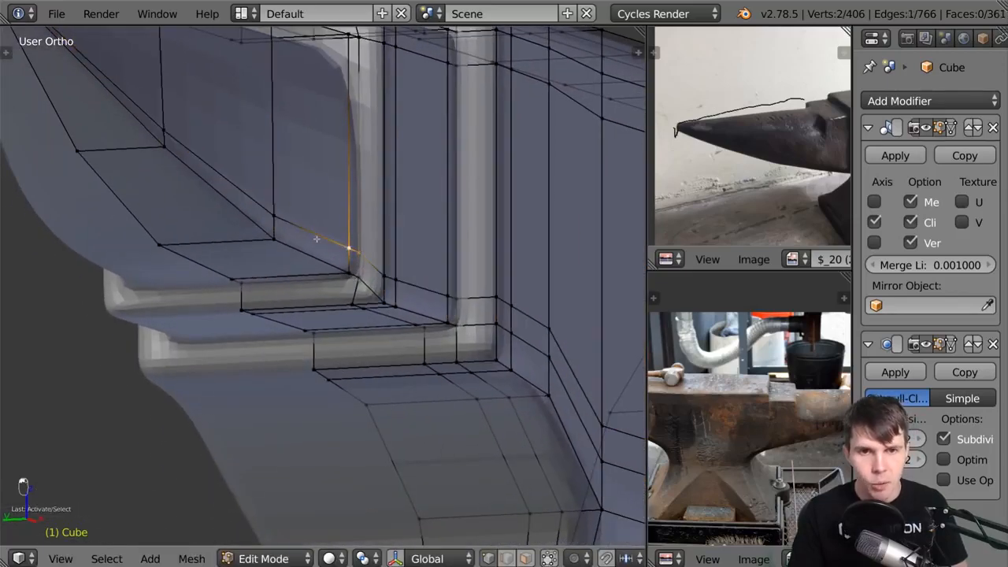
pyautogui.keyDown('shift'); pyautogui.rightClick(285, 230); pyautogui.keyUp('shift')
pyautogui.rightClick(281, 217)
pyautogui.keyDown('shift'); pyautogui.rightClick(344, 241); pyautogui.keyUp('shift')
pyautogui.keyDown('shift'); pyautogui.rightClick(358, 252); pyautogui.keyUp('shift')
pyautogui.keyDown('shift'); pyautogui.moveTo(228, 150); pyautogui.dragTo(286, 207, button='middle'); pyautogui.keyUp('shift')
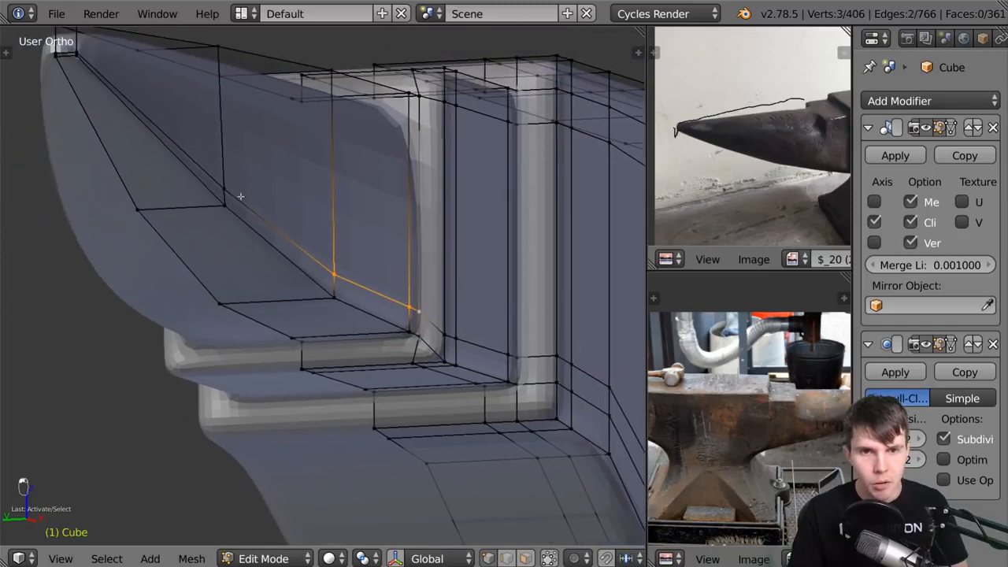
pyautogui.keyDown('shift'); pyautogui.rightClick(224, 190); pyautogui.keyUp('shift')
pyautogui.keyDown('shift'); pyautogui.moveTo(187, 111); pyautogui.dragTo(304, 293, button='middle'); pyautogui.keyUp('shift')
pyautogui.scroll(4, 255, 273)
pyautogui.keyDown('shift'); pyautogui.rightClick(61, 164); pyautogui.keyUp('shift')
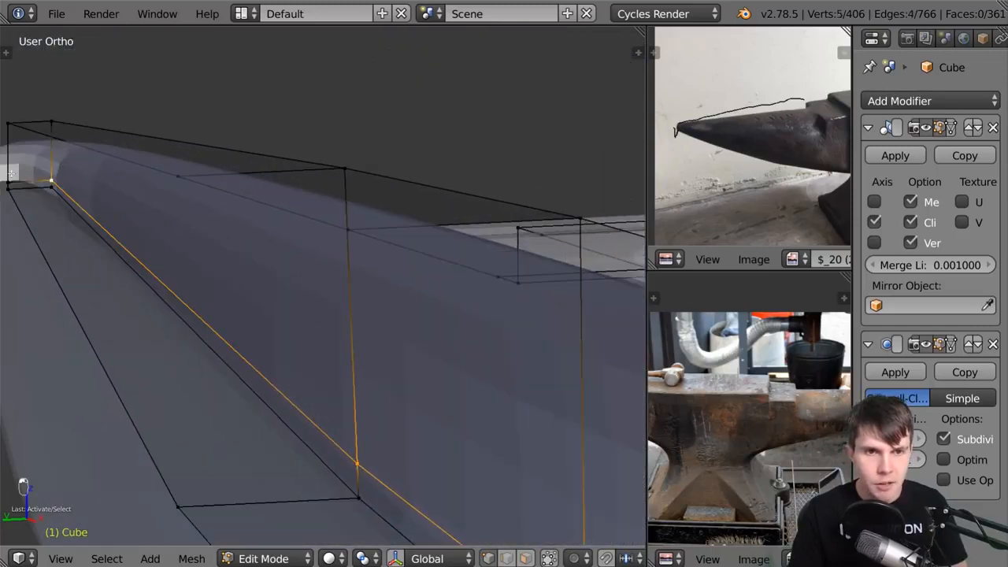
pyautogui.keyDown('shift'); pyautogui.rightClick(6, 175); pyautogui.keyUp('shift')
# Edge-slide the selected loop section down onto the horn's lower outer edge.
pyautogui.keyDown('shift'); pyautogui.moveTo(357, 432); pyautogui.dragTo(272, 240, button='middle'); pyautogui.keyUp('shift')
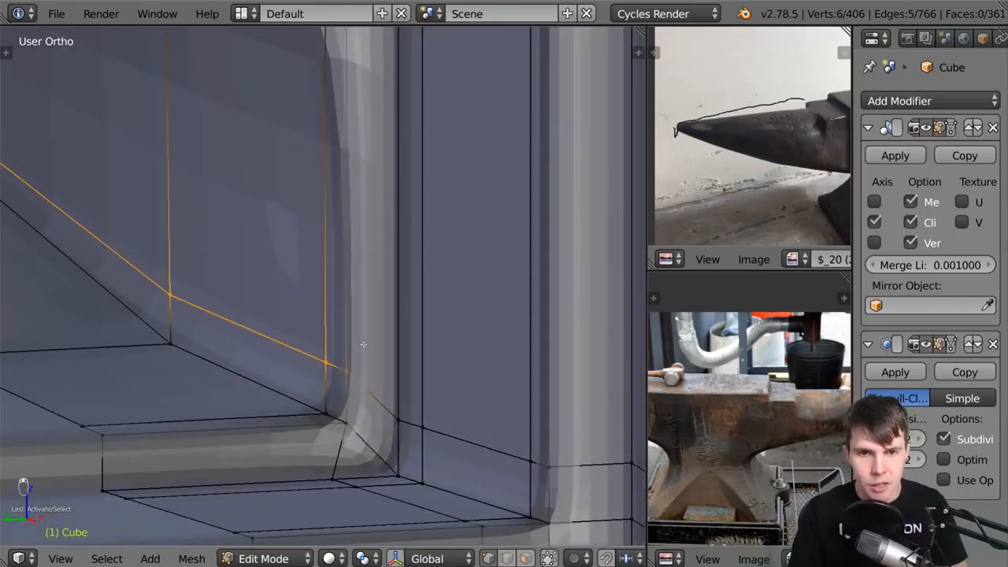
pyautogui.press('g')
pyautogui.press('g')
pyautogui.click(454, 220)
# Select the whole mesh and merge its overlapping vertices with Remove Doubles.
pyautogui.press('a')
pyautogui.press('a')
pyautogui.press('a')
pyautogui.press('w')
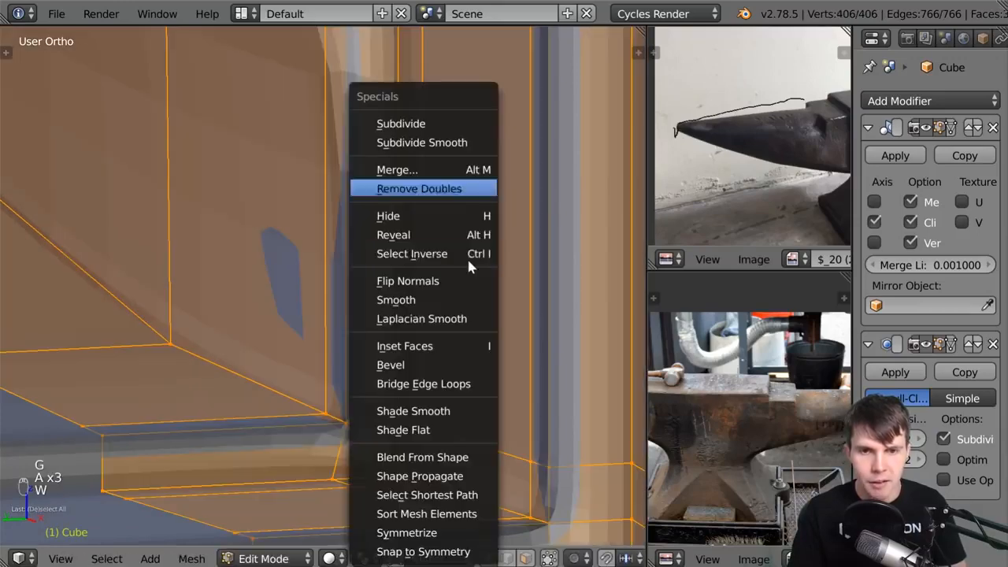
pyautogui.click(450, 187)
# Make one four-sided face from the four vertices at the collar's lower outer front corner.
pyautogui.rightClick(344, 422)
pyautogui.keyDown('shift'); pyautogui.rightClick(332, 479); pyautogui.keyUp('shift')
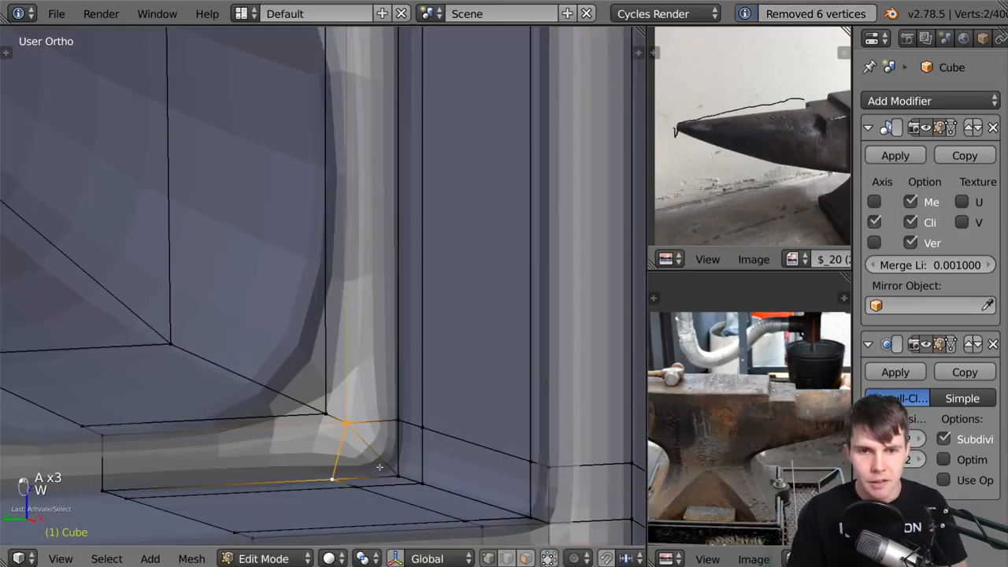
pyautogui.keyDown('shift'); pyautogui.rightClick(398, 476); pyautogui.keyUp('shift')
pyautogui.keyDown('shift'); pyautogui.rightClick(399, 420); pyautogui.keyUp('shift')
pyautogui.press('f')
pyautogui.scroll(-4, 403, 436)
pyautogui.moveTo(403, 436); pyautogui.dragTo(362, 319, button='middle')
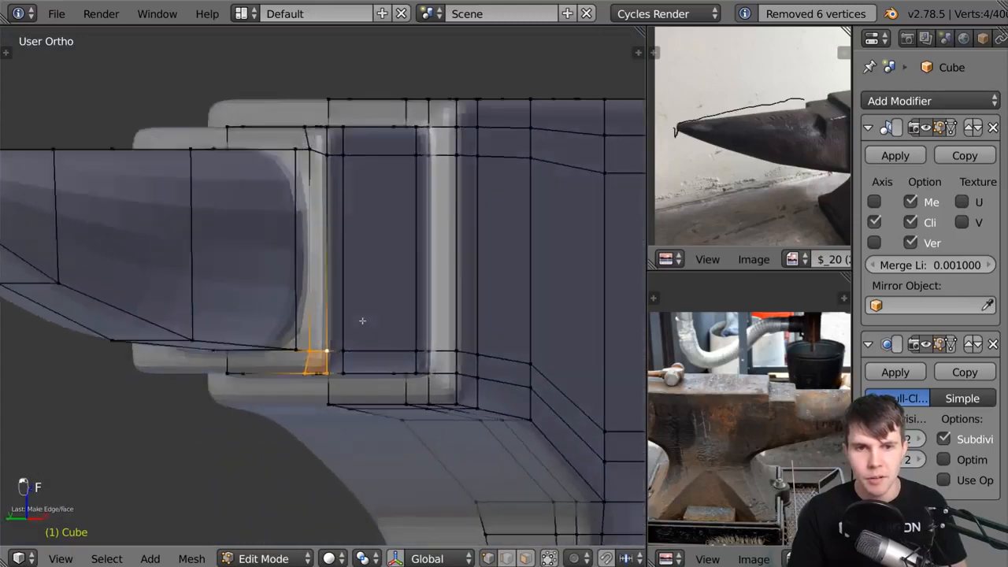
# Inspect the smoothed anvil in Object Mode, and return to Edit Mode with nothing selected.
pyautogui.press('Tab')
pyautogui.moveTo(326, 225); pyautogui.dragTo(324, 275, button='middle')
pyautogui.scroll(-5, 364, 275)
pyautogui.scroll(3, 325, 275)
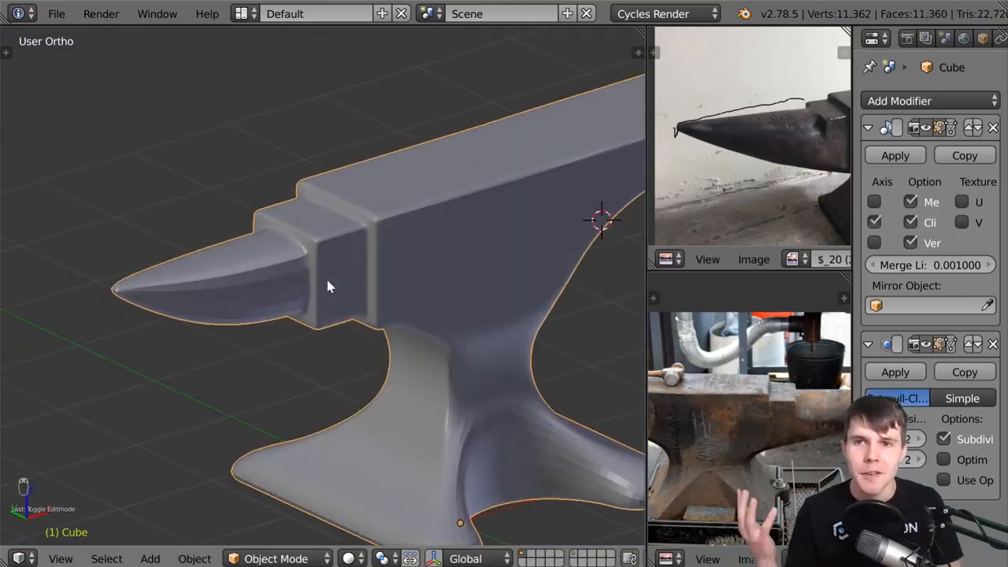
pyautogui.press('Tab')
pyautogui.moveTo(327, 279); pyautogui.dragTo(317, 254, button='middle')
pyautogui.press('a')
pyautogui.press('a')
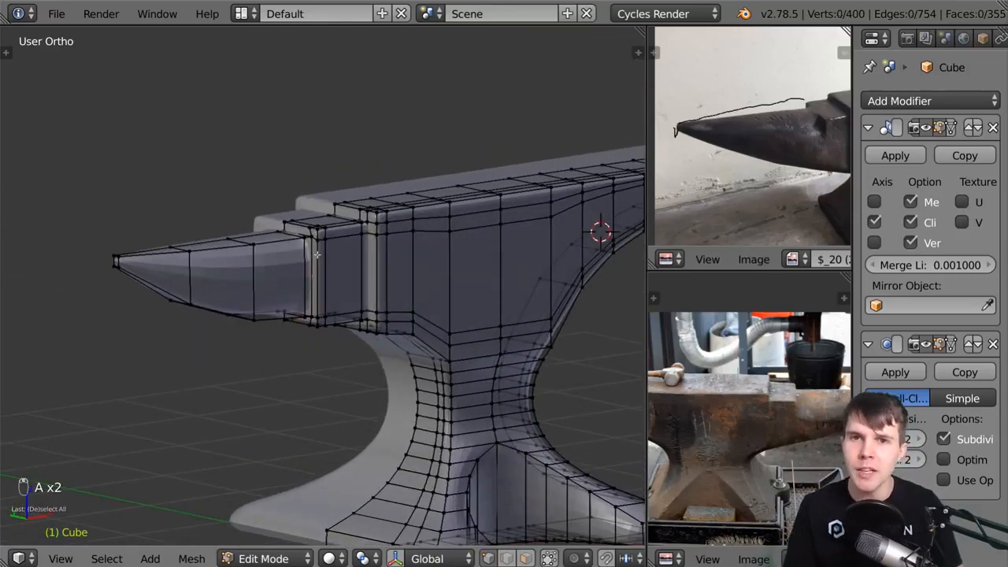
# Maximize the 3D viewport and examine the edge flow around the horn and collar up close.
pyautogui.hotkey('shift', 'space')
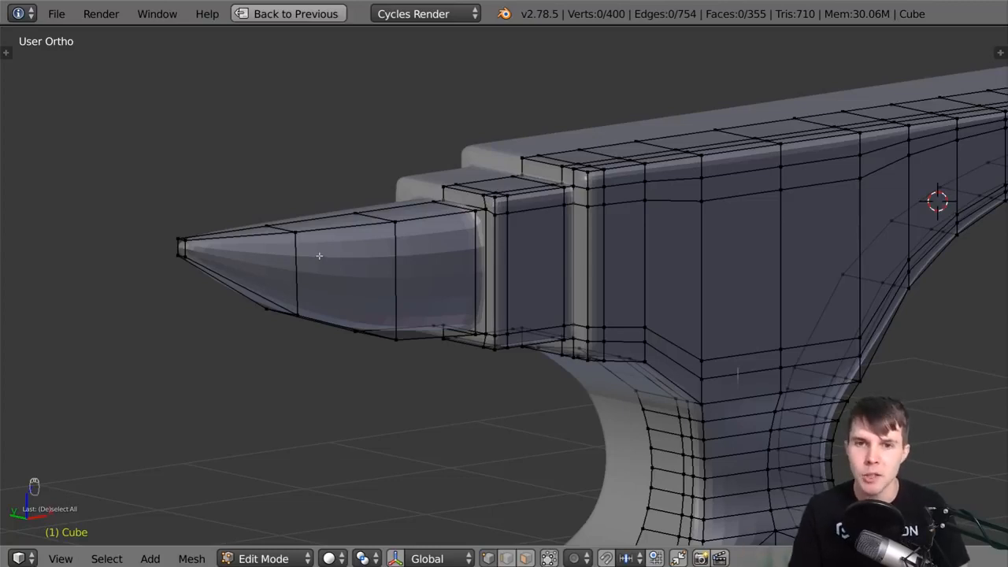
pyautogui.scroll(4, 578, 155)
pyautogui.keyDown('shift'); pyautogui.moveTo(611, 158); pyautogui.dragTo(531, 229, button='middle'); pyautogui.keyUp('shift')
pyautogui.moveTo(532, 175); pyautogui.dragTo(558, 182, button='middle')
pyautogui.scroll(-1, 526, 181)
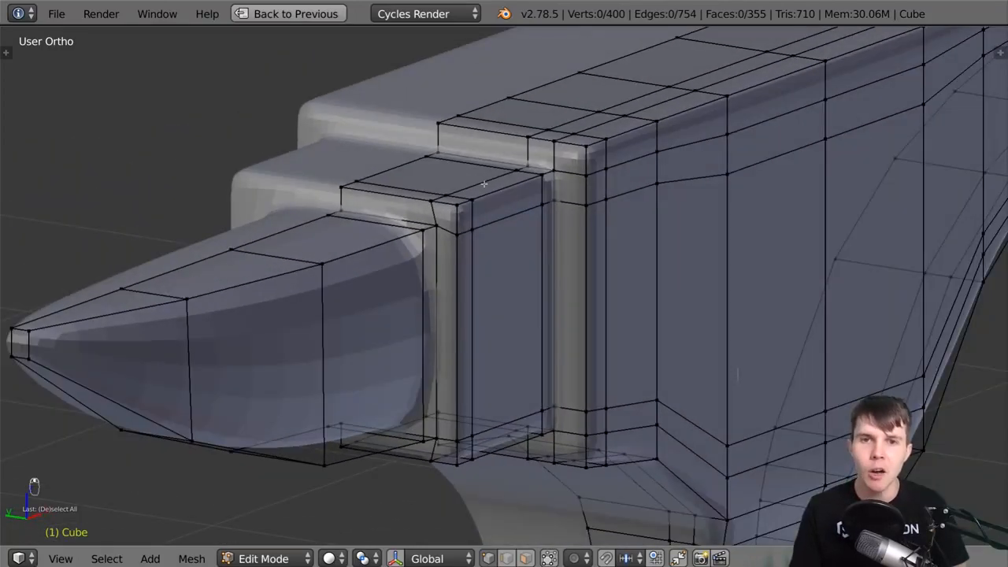
# Select the lengthwise edge loop over the collar's top to trace its path, and clear the selection.
pyautogui.keyDown('alt'); pyautogui.rightClick(484, 183); pyautogui.keyUp('alt')
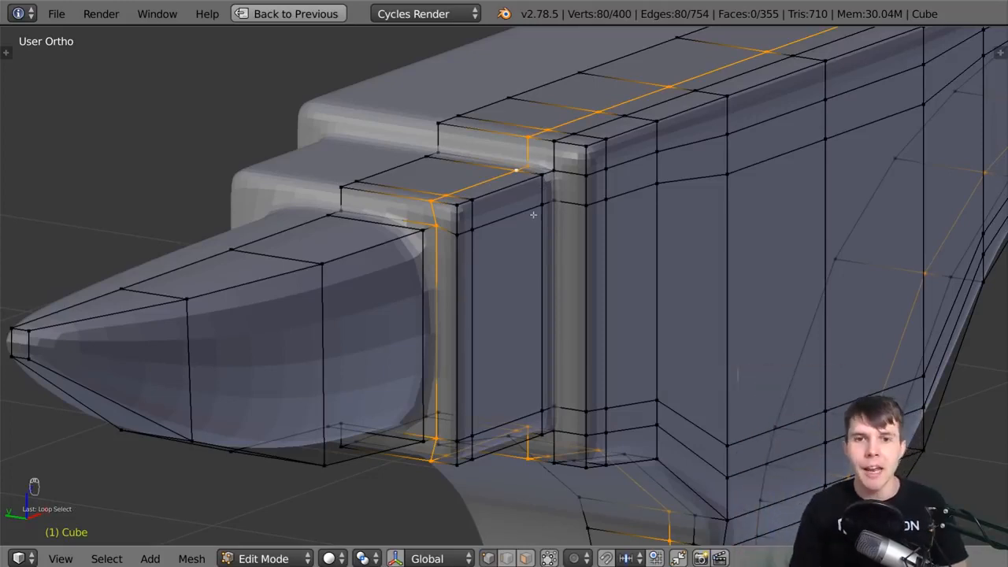
pyautogui.scroll(-5, 515, 202)
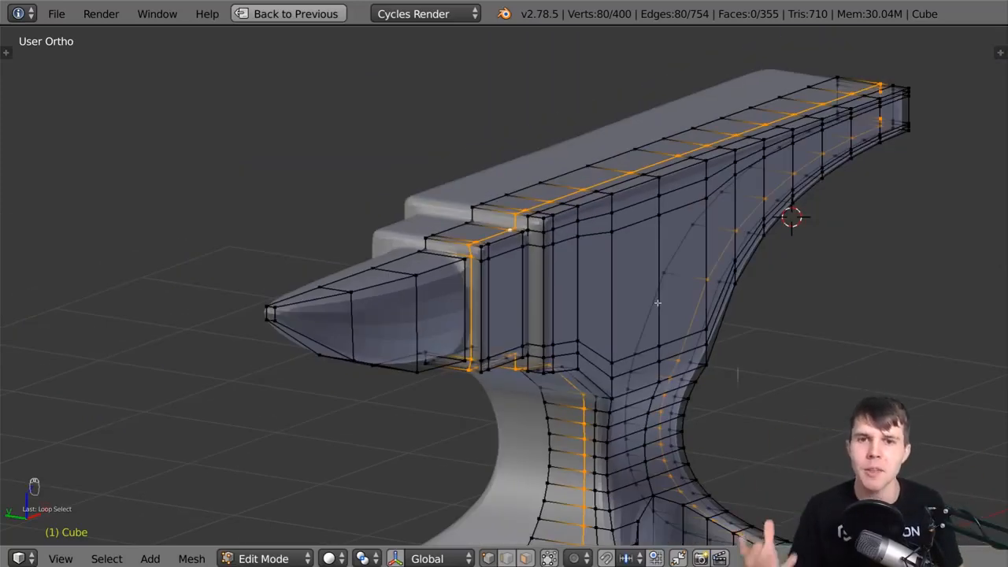
pyautogui.press('a')
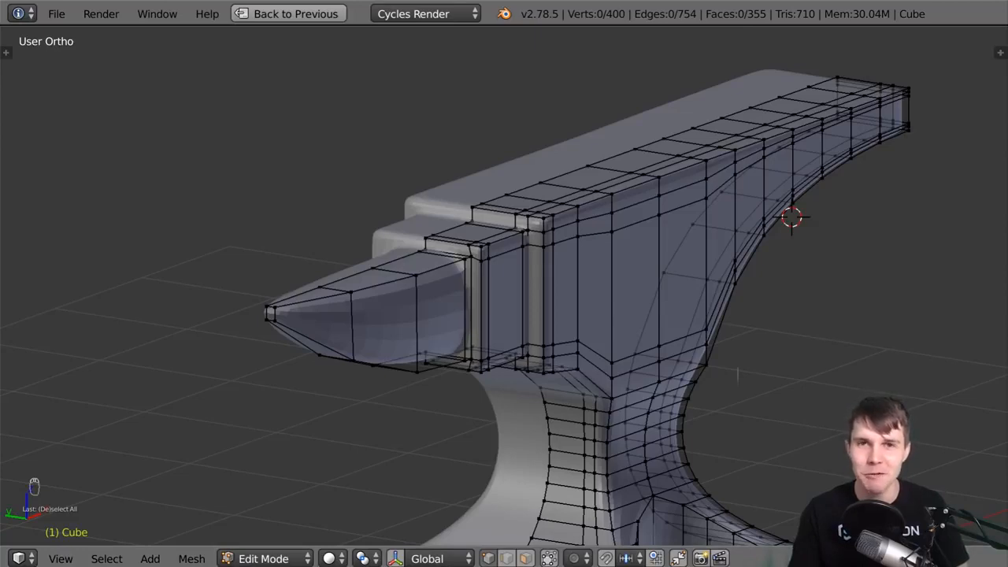
pyautogui.scroll(6, 650, 170)
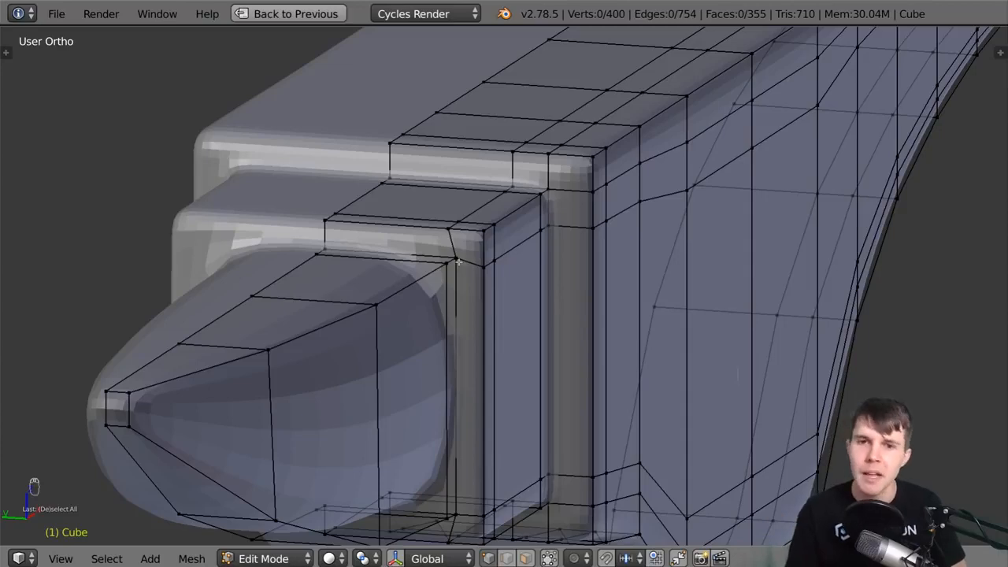
# Examine the edge flow and smoothing from the horn and collar back along the anvil's body.
pyautogui.moveTo(457, 261); pyautogui.dragTo(426, 339, button='middle')
pyautogui.scroll(3, 425, 342)
pyautogui.press('Tab')
pyautogui.press('Tab')
pyautogui.scroll(-2, 436, 319)
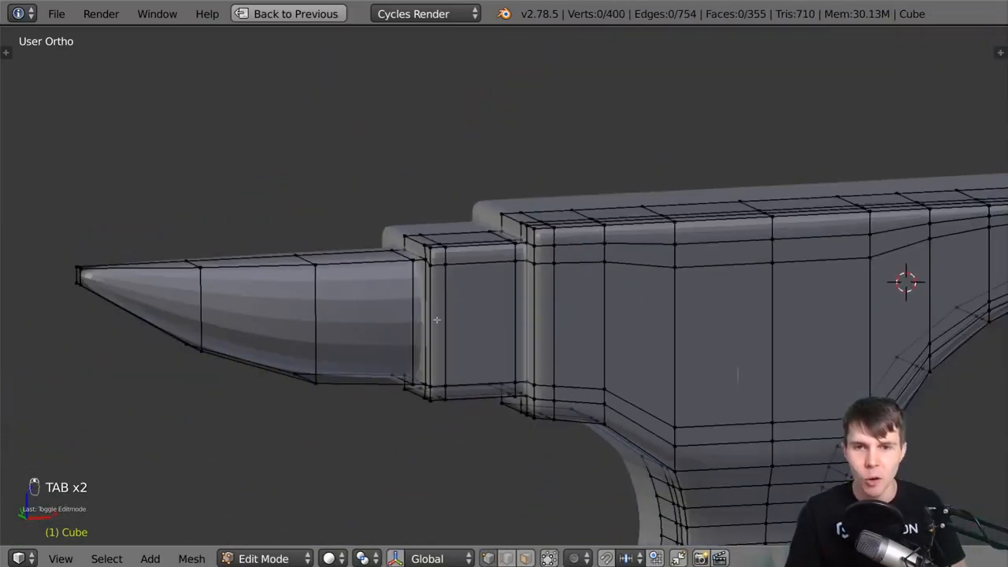
pyautogui.keyDown('shift'); pyautogui.moveTo(510, 366); pyautogui.dragTo(400, 339, button='middle'); pyautogui.keyUp('shift')
pyautogui.scroll(-2, 410, 341)
pyautogui.moveTo(610, 358); pyautogui.dragTo(705, 257, button='middle')
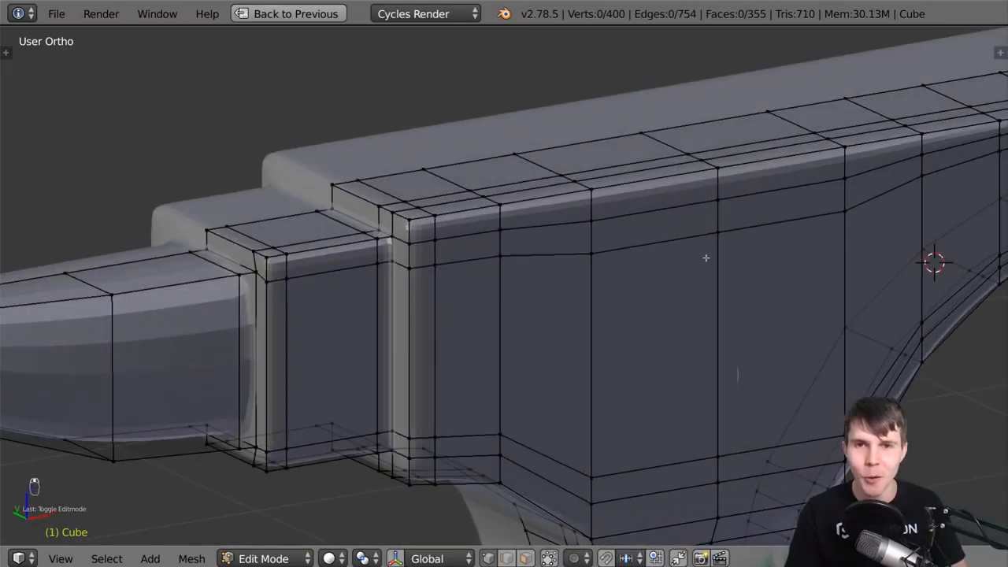
pyautogui.scroll(-2, 703, 260)
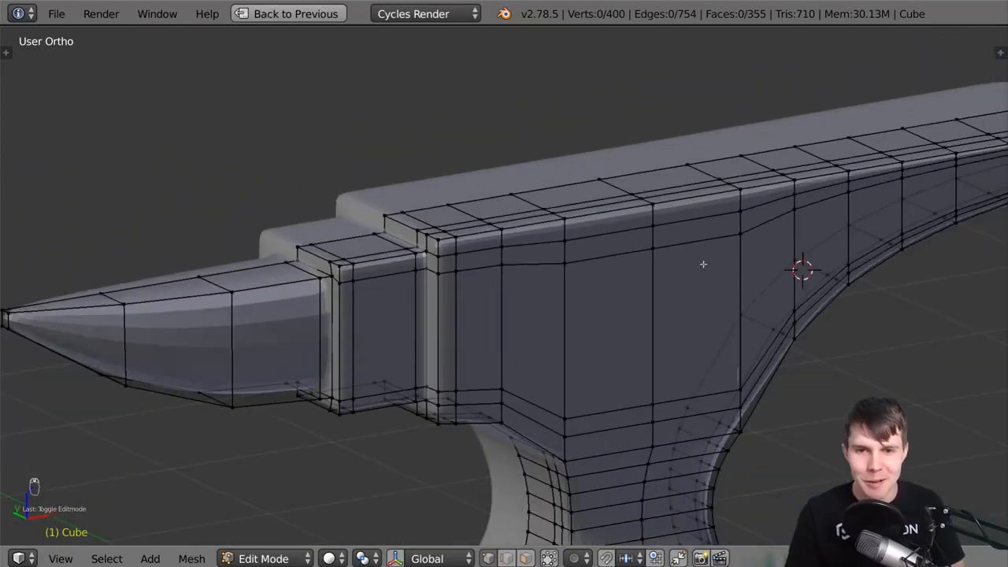
pyautogui.scroll(-2, 666, 325)
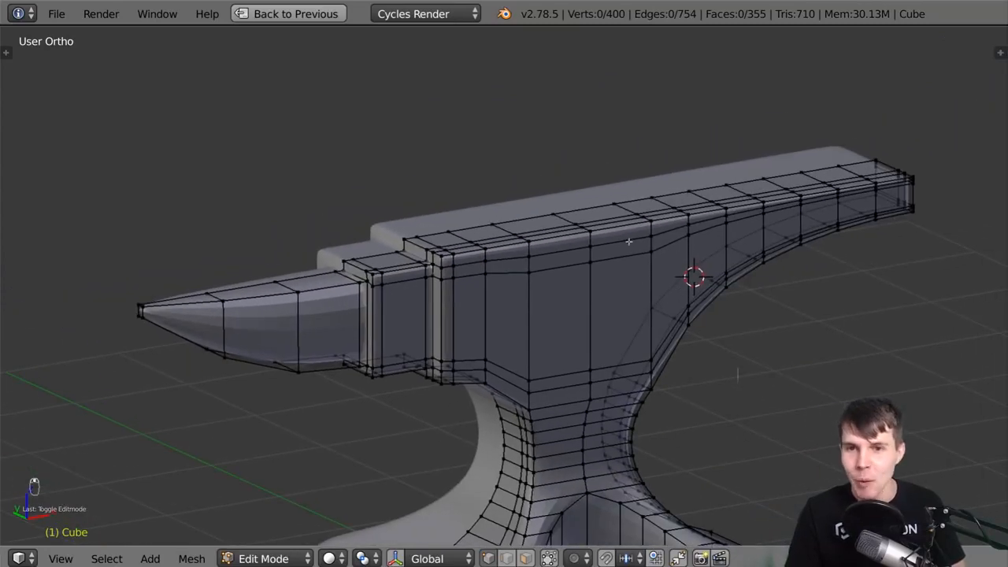
# Add a supporting edge loop around the anvil's heel, slid close to its end face.
pyautogui.keyDown('alt'); pyautogui.rightClick(619, 234); pyautogui.keyUp('alt')
pyautogui.scroll(5, 619, 234)
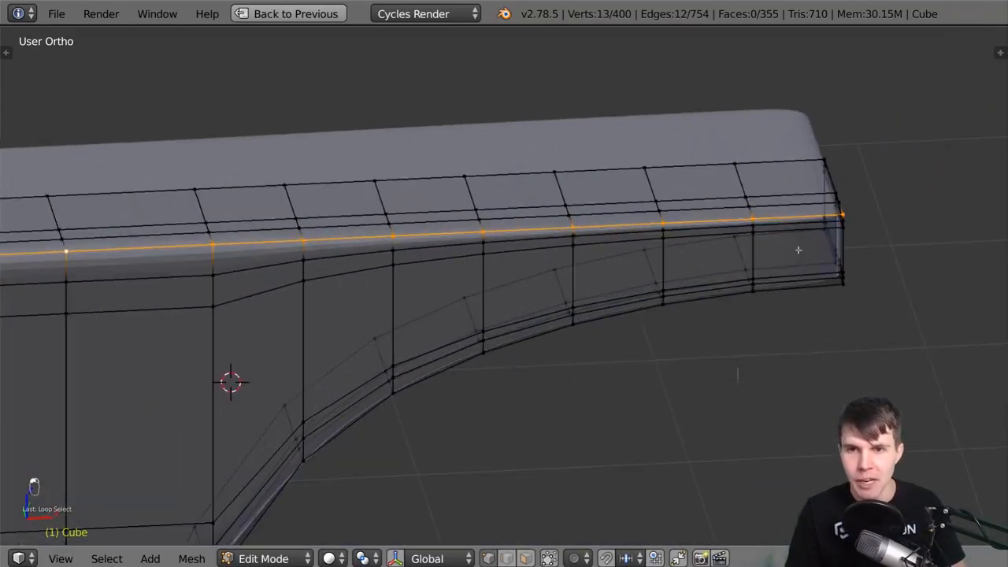
pyautogui.moveTo(649, 259); pyautogui.dragTo(634, 228, button='middle')
pyautogui.hotkey('ctrl', 'r')
pyautogui.click(622, 216)
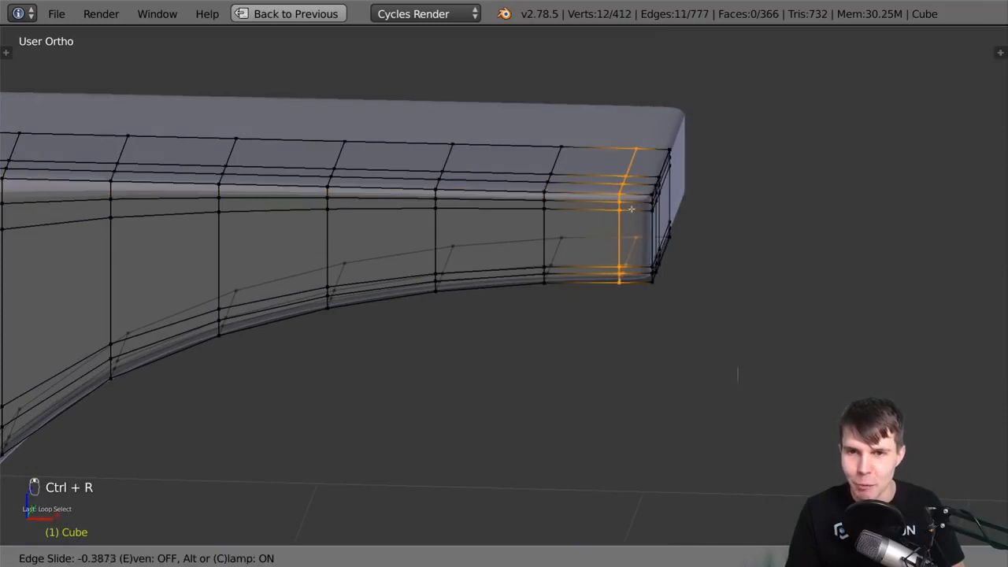
pyautogui.click(640, 209)
# Inspect the smoothed anvil from the horn end in Object Mode.
pyautogui.press('Tab')
pyautogui.moveTo(630, 218); pyautogui.dragTo(594, 264, button='middle')
pyautogui.scroll(-3, 506, 259)
pyautogui.scroll(2, 449, 288)
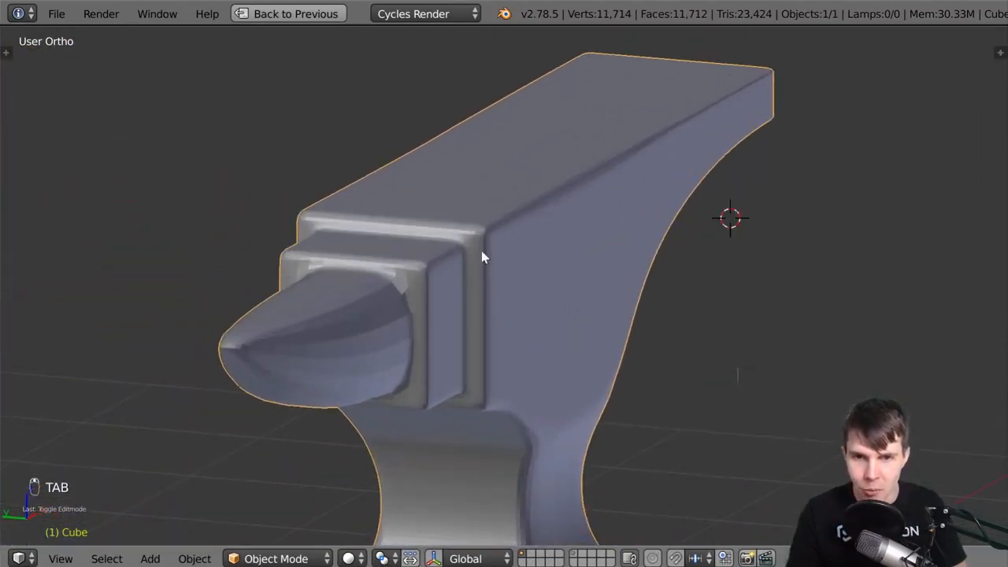
pyautogui.moveTo(475, 313); pyautogui.dragTo(306, 324, button='middle')
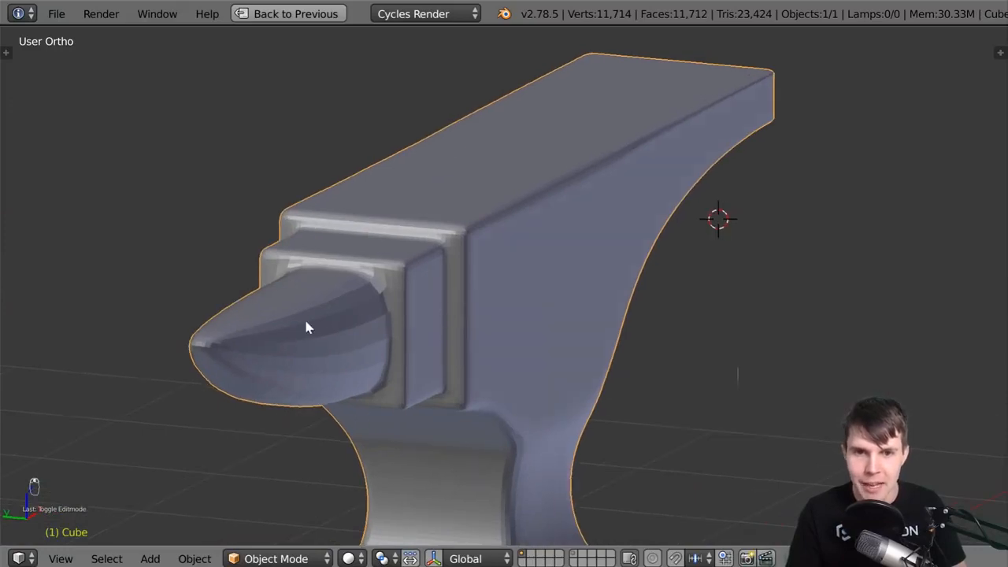
pyautogui.press('Tab')
pyautogui.keyDown('alt'); pyautogui.rightClick(322, 301); pyautogui.keyUp('alt')
pyautogui.press('Tab')
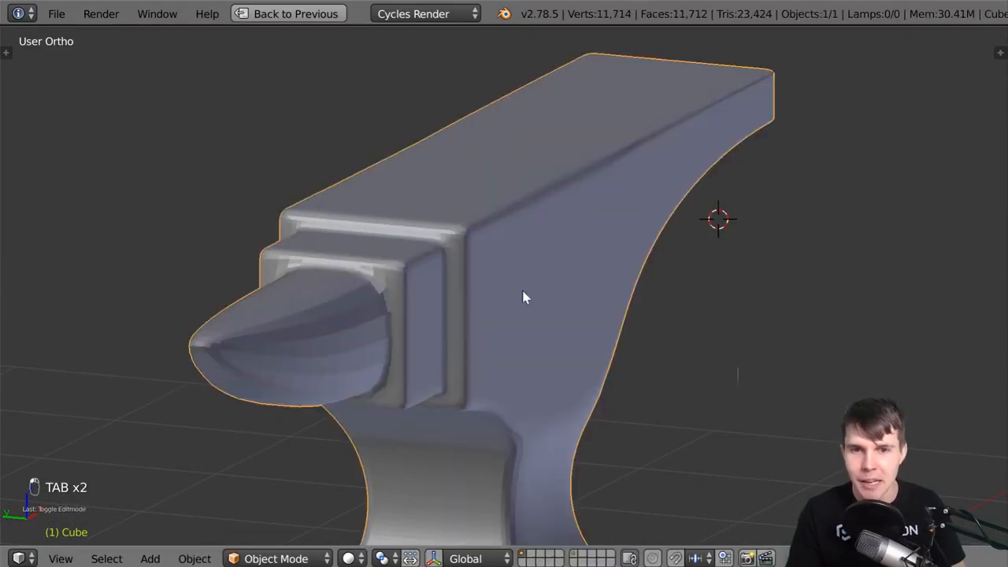
# Return to Edit Mode with nothing selected and examine the edge flow around the anvil's waist and arched base.
pyautogui.moveTo(525, 295); pyautogui.dragTo(461, 184, button='middle')
pyautogui.press('Tab')
pyautogui.press('a')
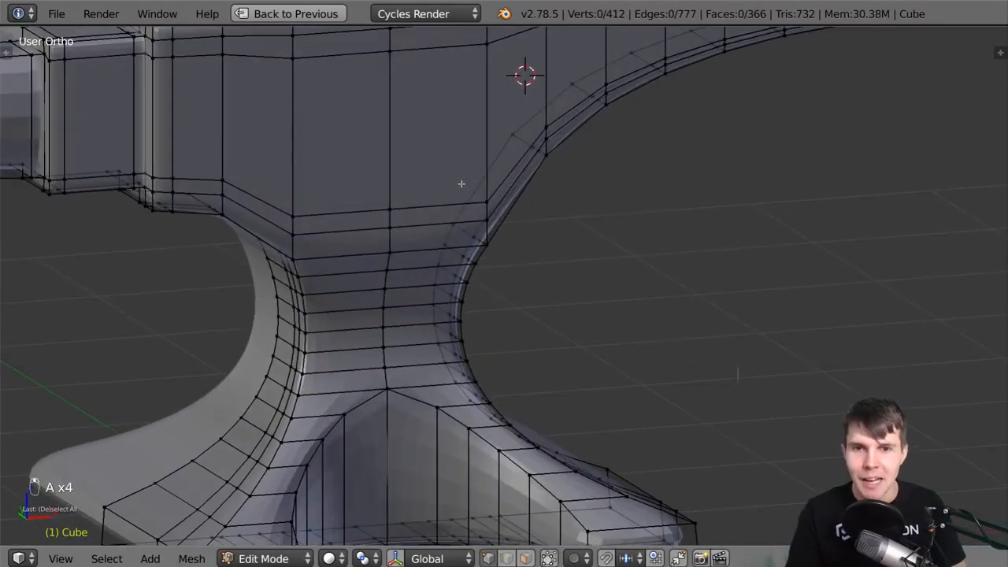
pyautogui.scroll(-1, 462, 185)
pyautogui.keyDown('shift'); pyautogui.moveTo(399, 209); pyautogui.dragTo(470, 187, button='middle'); pyautogui.keyUp('shift')
pyautogui.scroll(3, 466, 197)
pyautogui.keyDown('shift'); pyautogui.moveTo(422, 235); pyautogui.dragTo(535, 147, button='middle'); pyautogui.keyUp('shift')
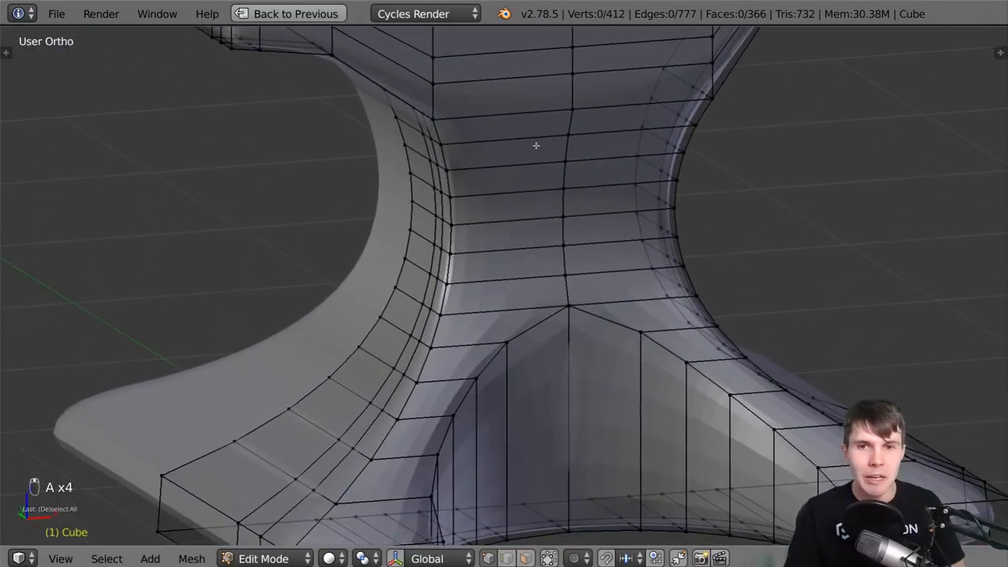
pyautogui.scroll(-2, 473, 243)
pyautogui.scroll(2, 504, 225)
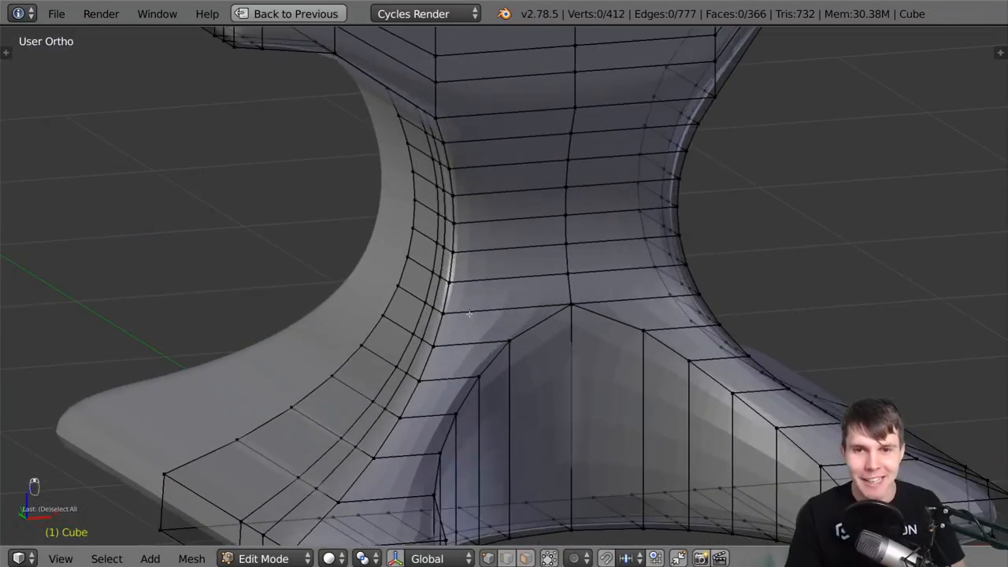
pyautogui.press('Tab')
pyautogui.press('Tab')
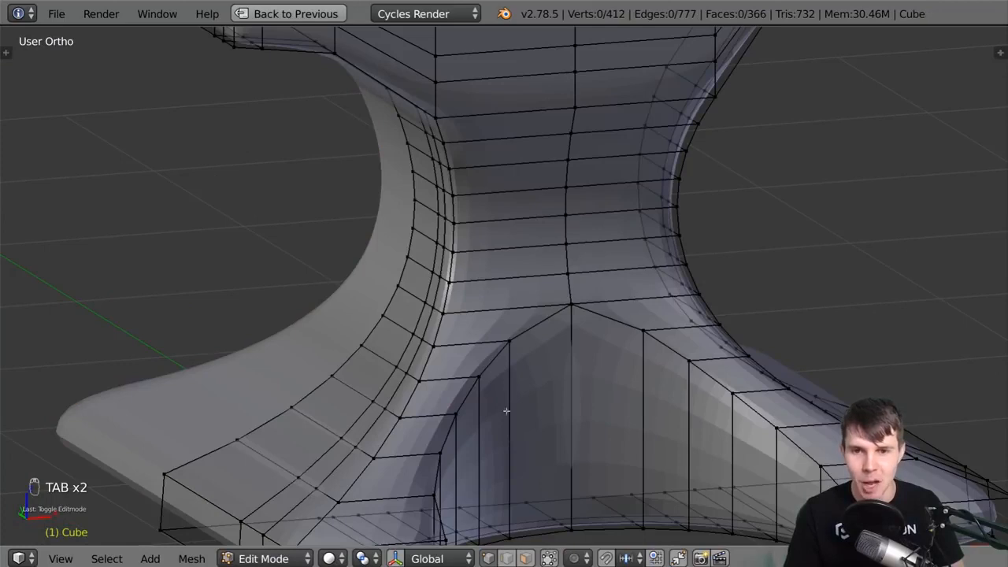
# Select the arched edge loop over the base's side recess to trace its path, and clear the selection.
pyautogui.keyDown('alt'); pyautogui.rightClick(526, 334); pyautogui.keyUp('alt')
pyautogui.keyDown('alt'); pyautogui.keyDown('shift'); pyautogui.rightClick(664, 348); pyautogui.keyUp('shift'); pyautogui.keyUp('alt')
pyautogui.scroll(-2, 527, 318)
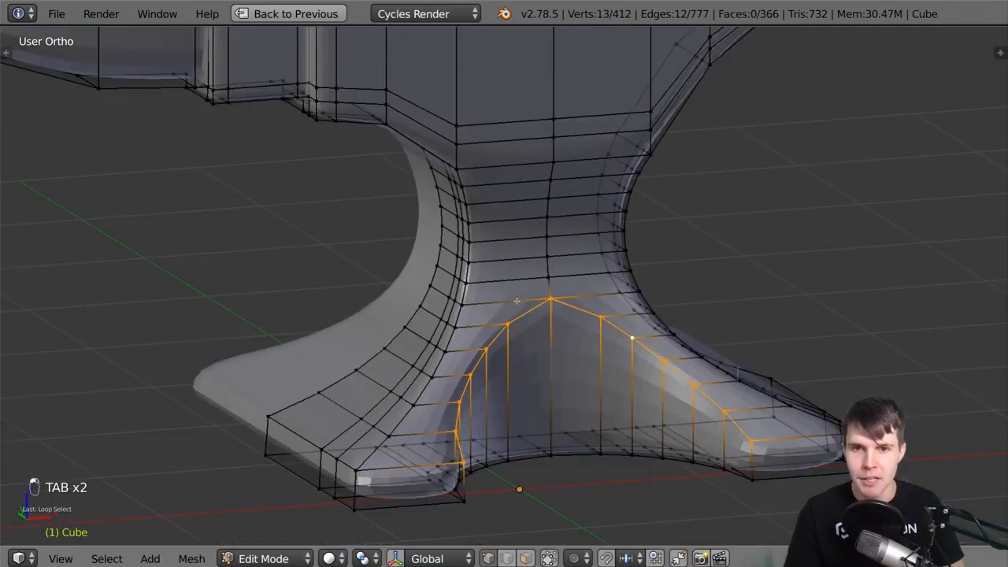
pyautogui.keyDown('shift'); pyautogui.moveTo(517, 301); pyautogui.dragTo(480, 334, button='middle'); pyautogui.keyUp('shift')
pyautogui.scroll(1, 481, 334)
pyautogui.press('a')
pyautogui.press('a')
pyautogui.press('a')
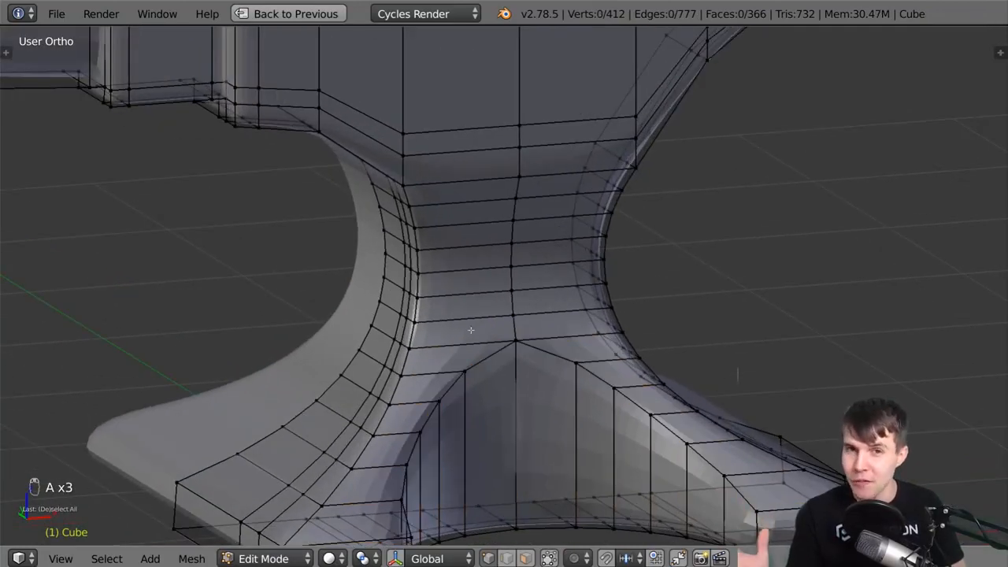
pyautogui.scroll(-3, 461, 260)
pyautogui.scroll(2, 484, 278)
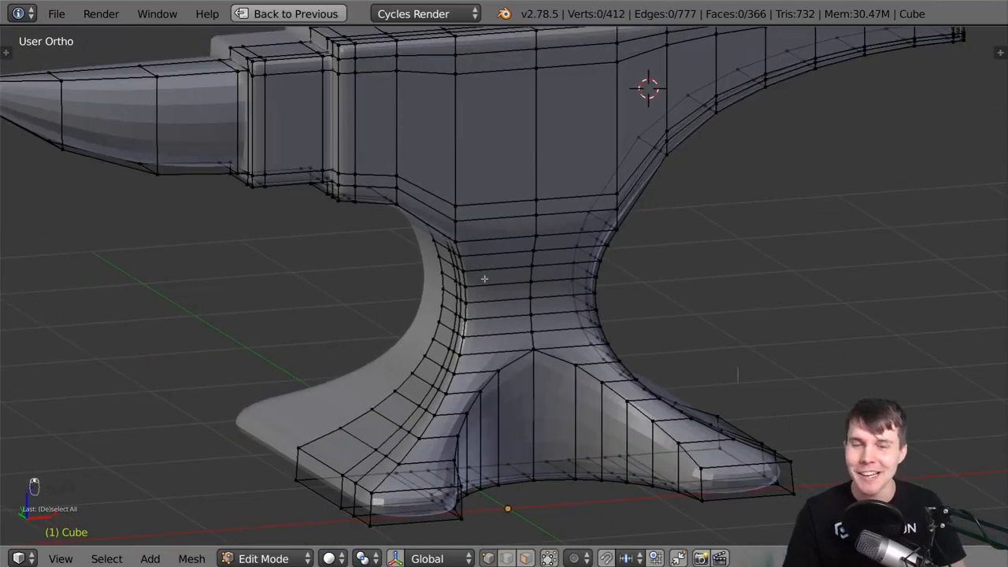